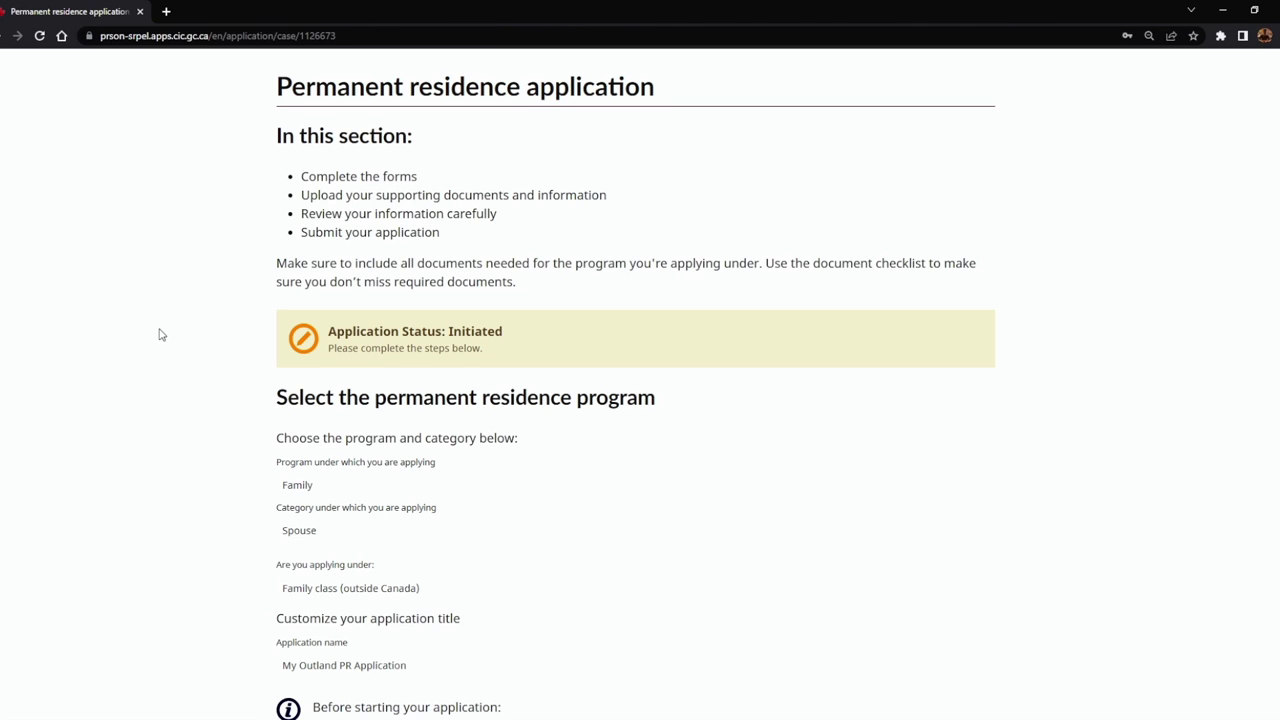
# Step: Review the permanent residence application page, including its selected program, digital forms and required PDF forms
pyautogui.scroll(-5, 160, 335)
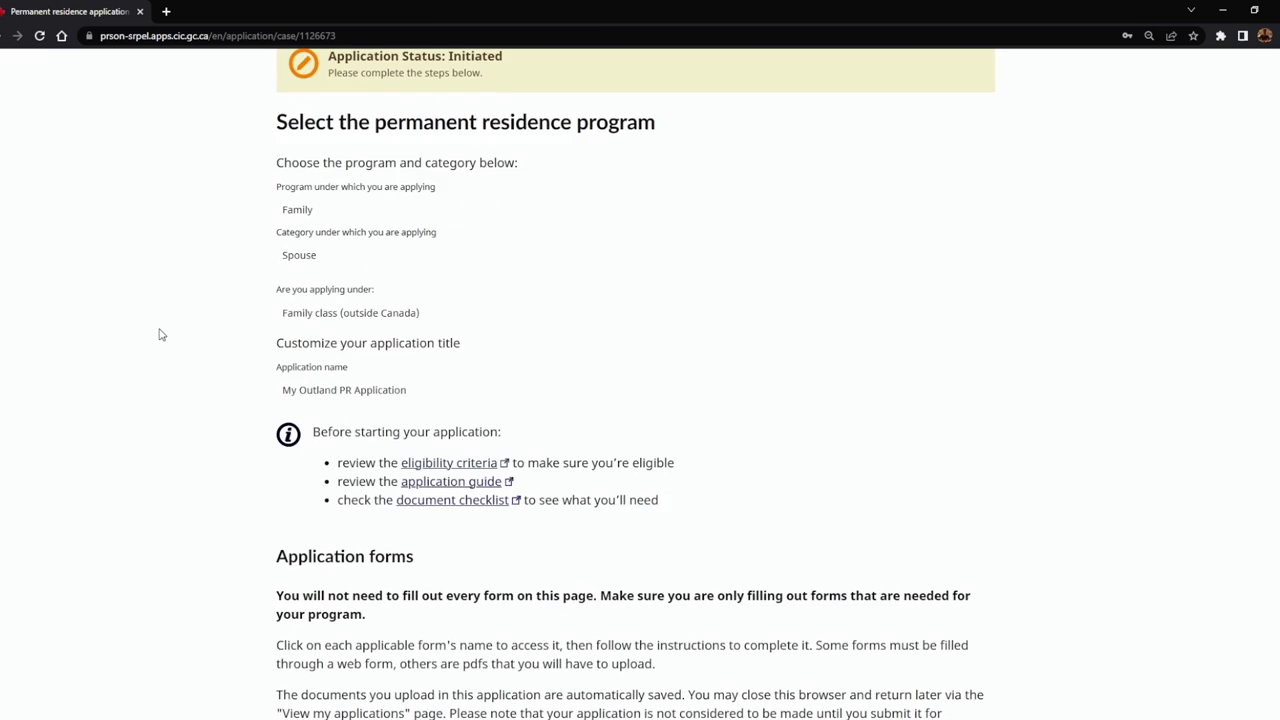
pyautogui.scroll(-6, 160, 335)
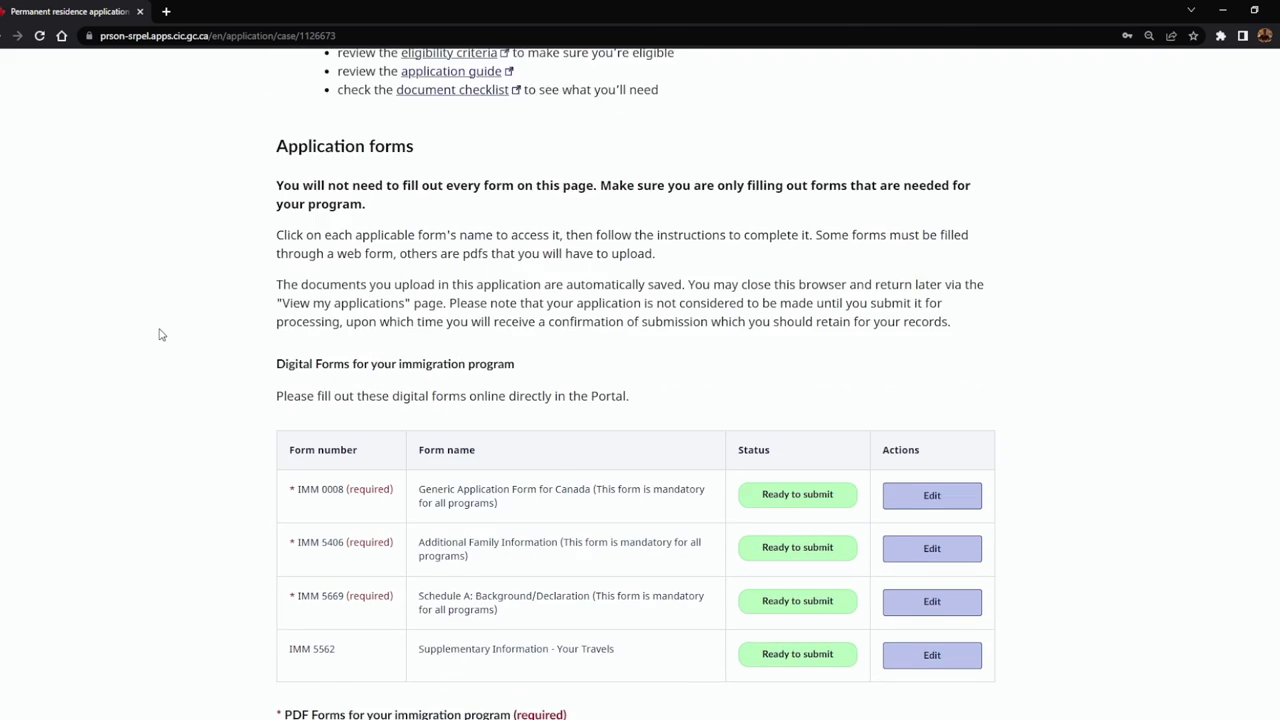
pyautogui.scroll(-1, 160, 335)
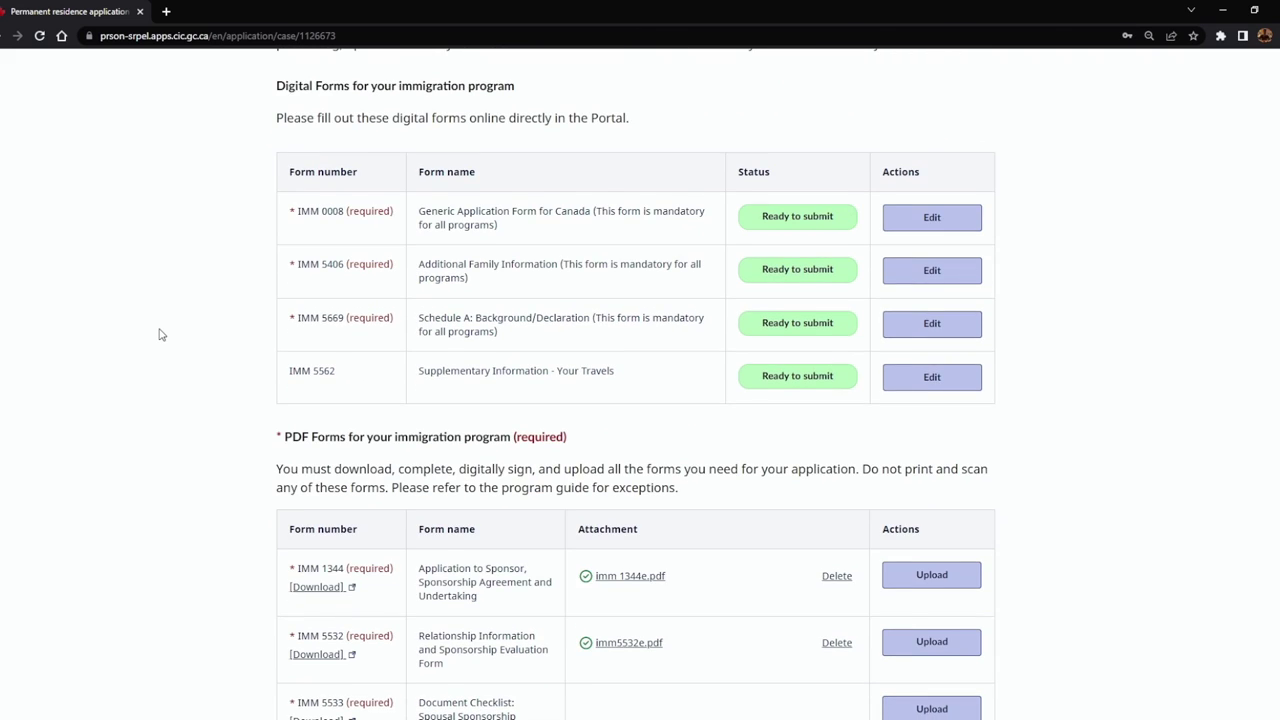
pyautogui.scroll(-1, 160, 335)
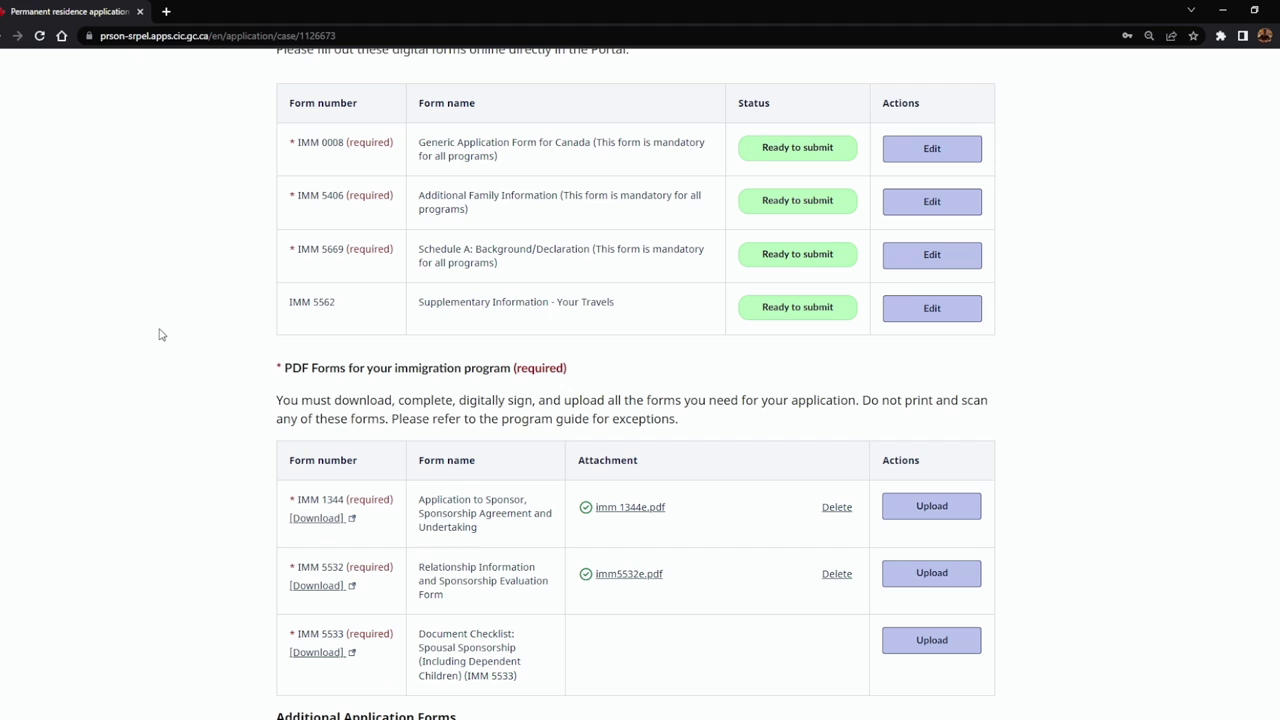
pyautogui.scroll(-2, 160, 335)
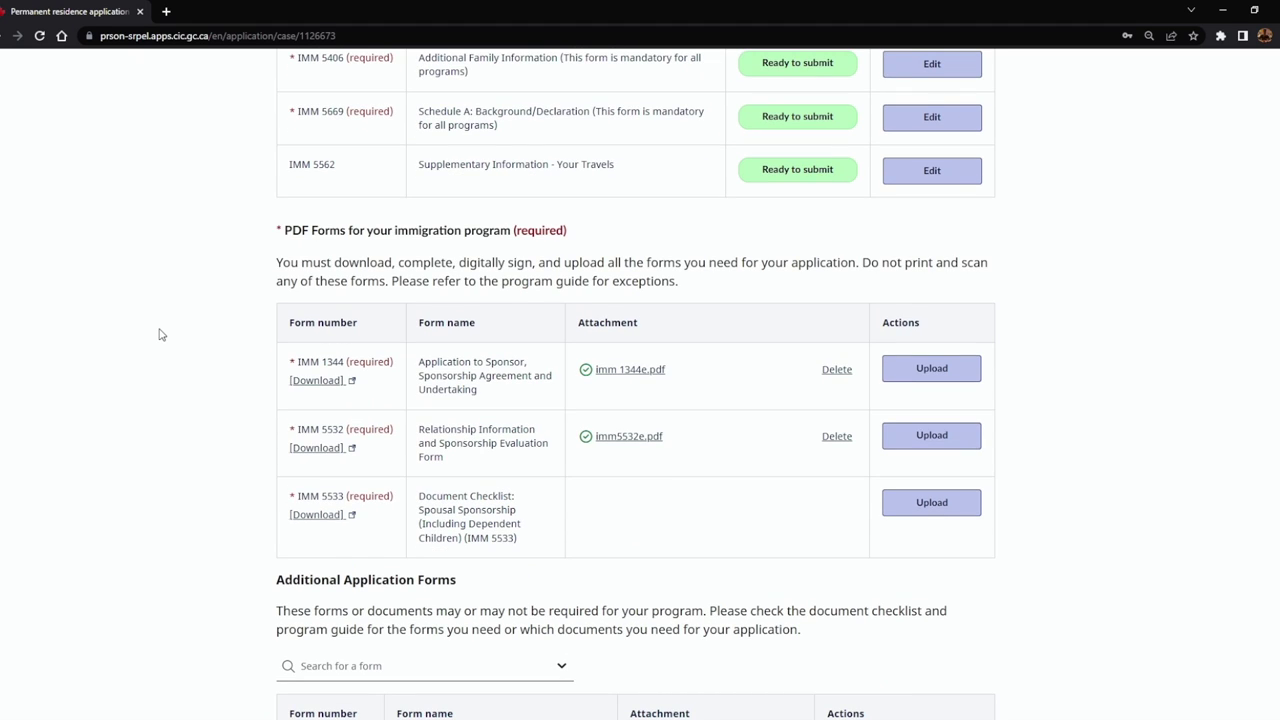
pyautogui.scroll(8, 160, 335)
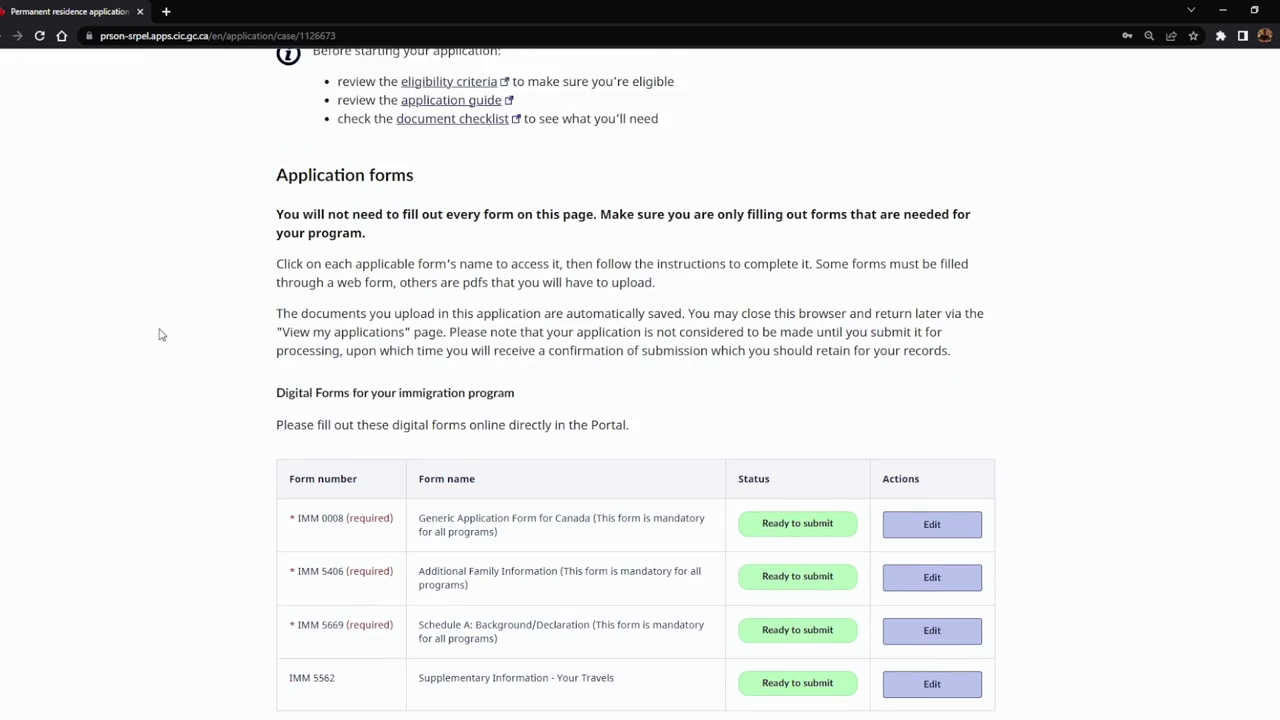
pyautogui.scroll(-5, 160, 335)
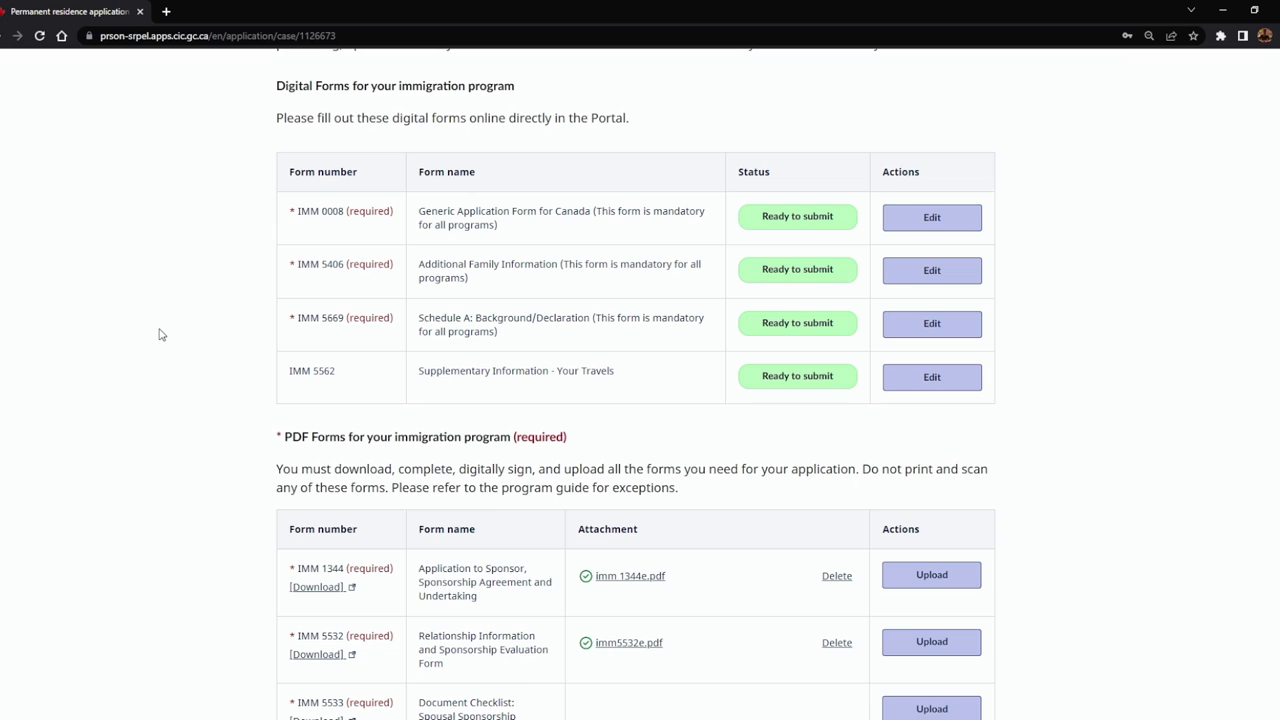
# Step: Download the Document Checklist: Spousal Sponsorship form (IMM 5533) from the required PDF forms
pyautogui.scroll(-2, 160, 335)
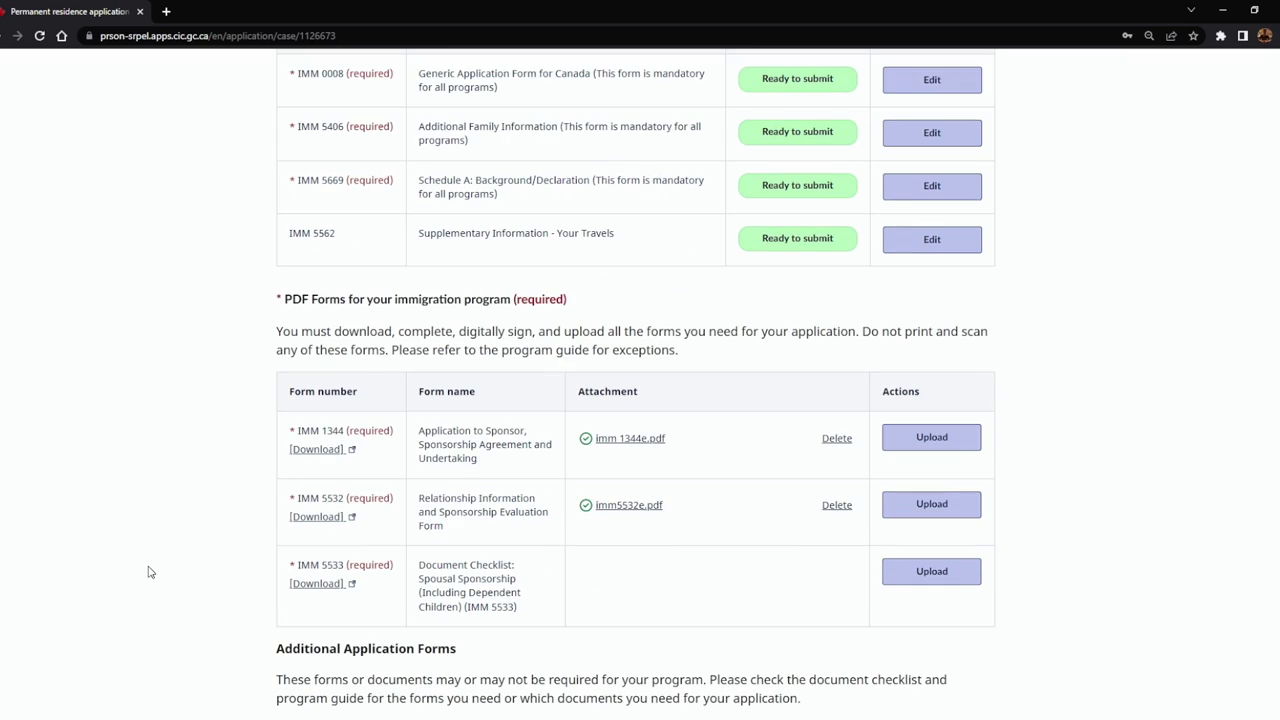
pyautogui.moveTo(298, 566); pyautogui.dragTo(350, 566)
pyautogui.click(330, 585)
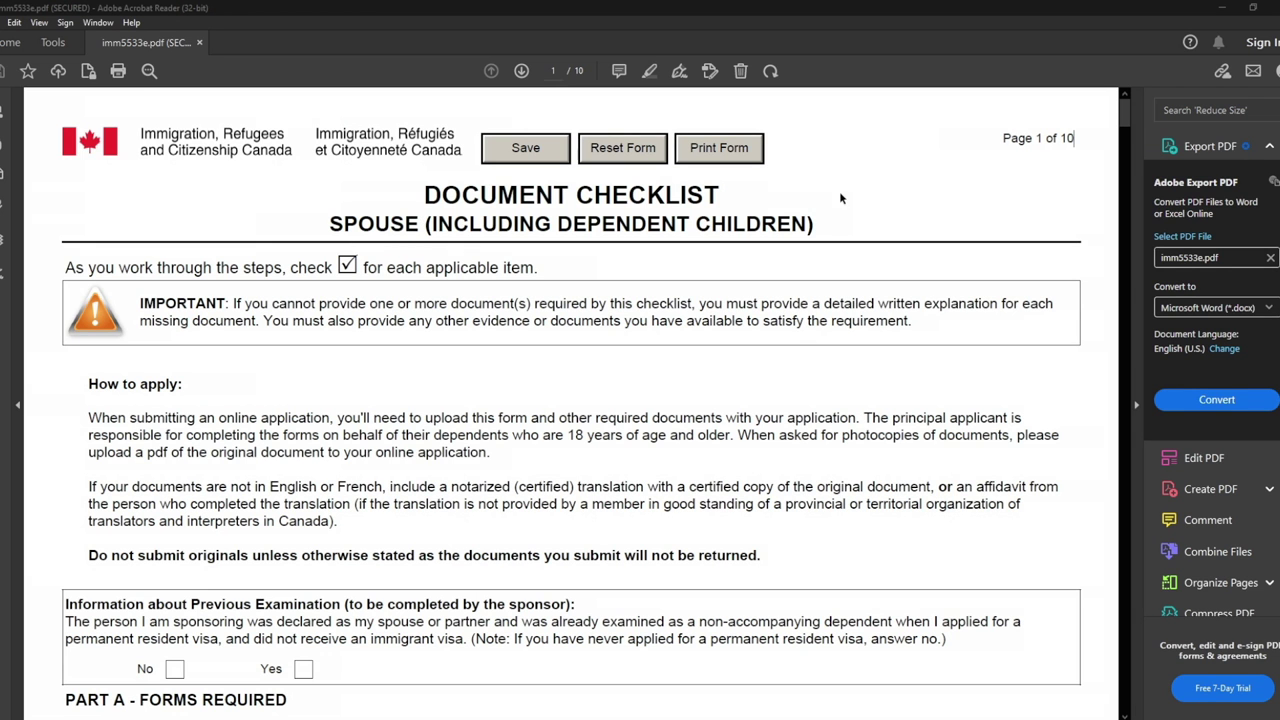
# Step: In imm5533e.pdf in Adobe Acrobat Reader, read the page count, the item-checking instruction and the important notice about missing documents
pyautogui.moveTo(988, 143); pyautogui.dragTo(1075, 140)
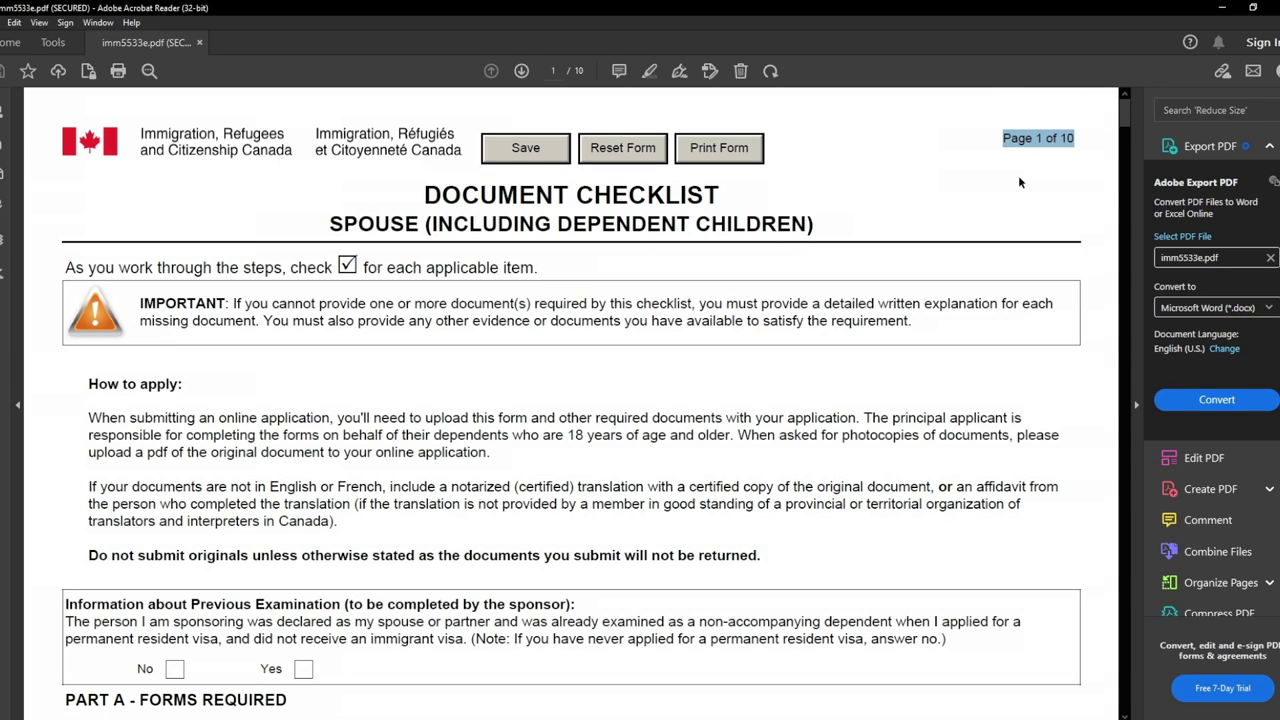
pyautogui.click(660, 355)
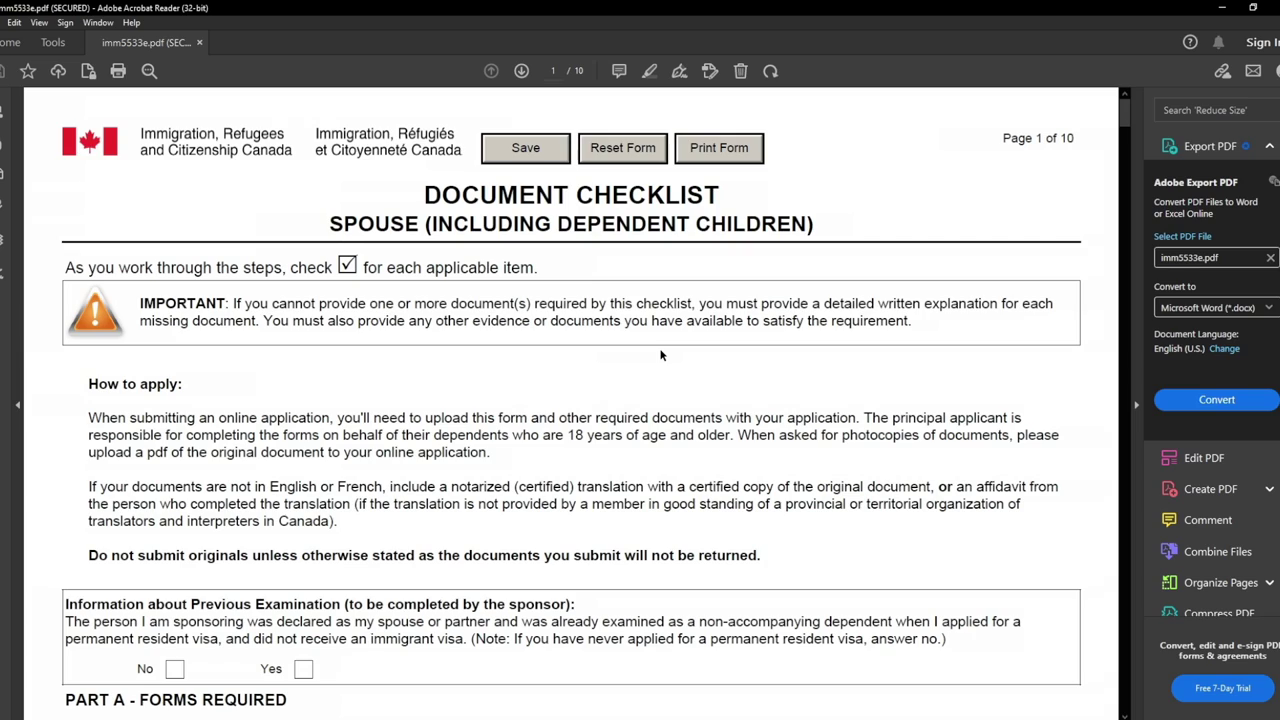
pyautogui.moveTo(66, 268); pyautogui.dragTo(512, 266)
pyautogui.click(254, 303)
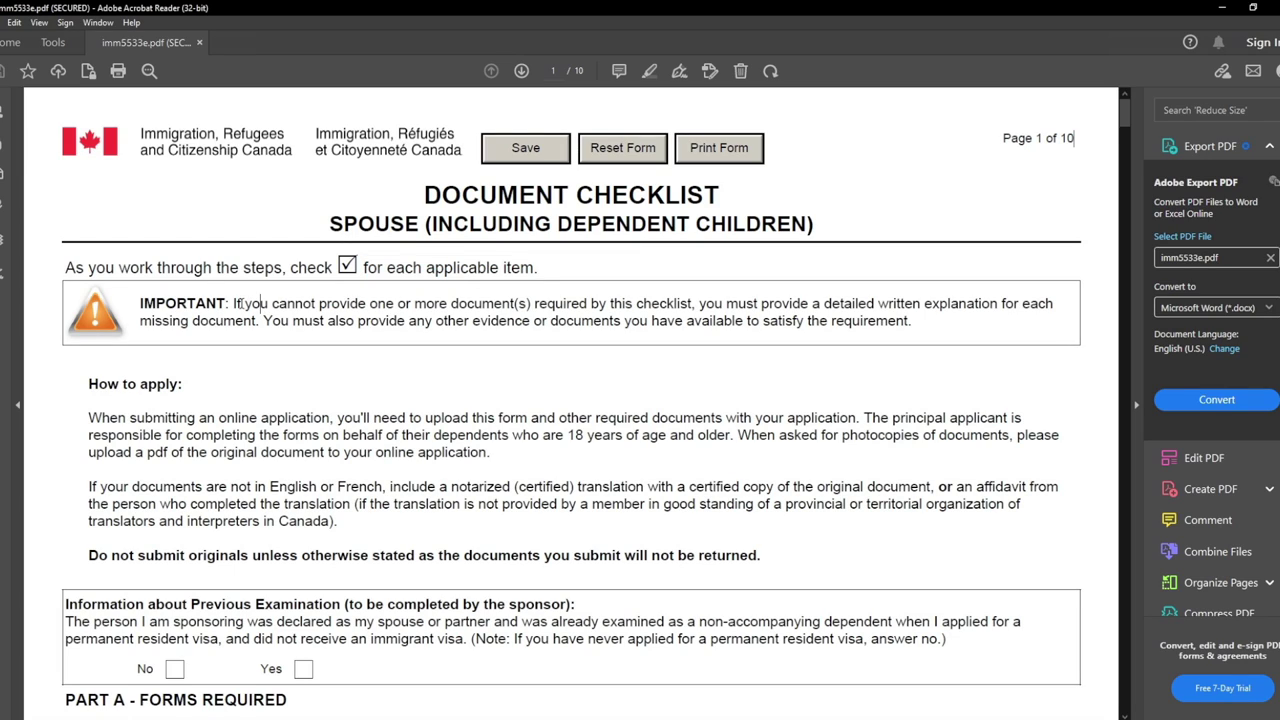
pyautogui.moveTo(244, 303); pyautogui.dragTo(574, 303)
pyautogui.moveTo(808, 305); pyautogui.dragTo(1050, 311)
pyautogui.moveTo(264, 321); pyautogui.dragTo(867, 325)
pyautogui.click(867, 322)
# Step: Read the How to apply instructions on uploading forms, dependents aged 18 and older, photocopies, translations and original documents
pyautogui.moveTo(92, 420); pyautogui.dragTo(1008, 422)
pyautogui.moveTo(158, 438); pyautogui.dragTo(734, 448)
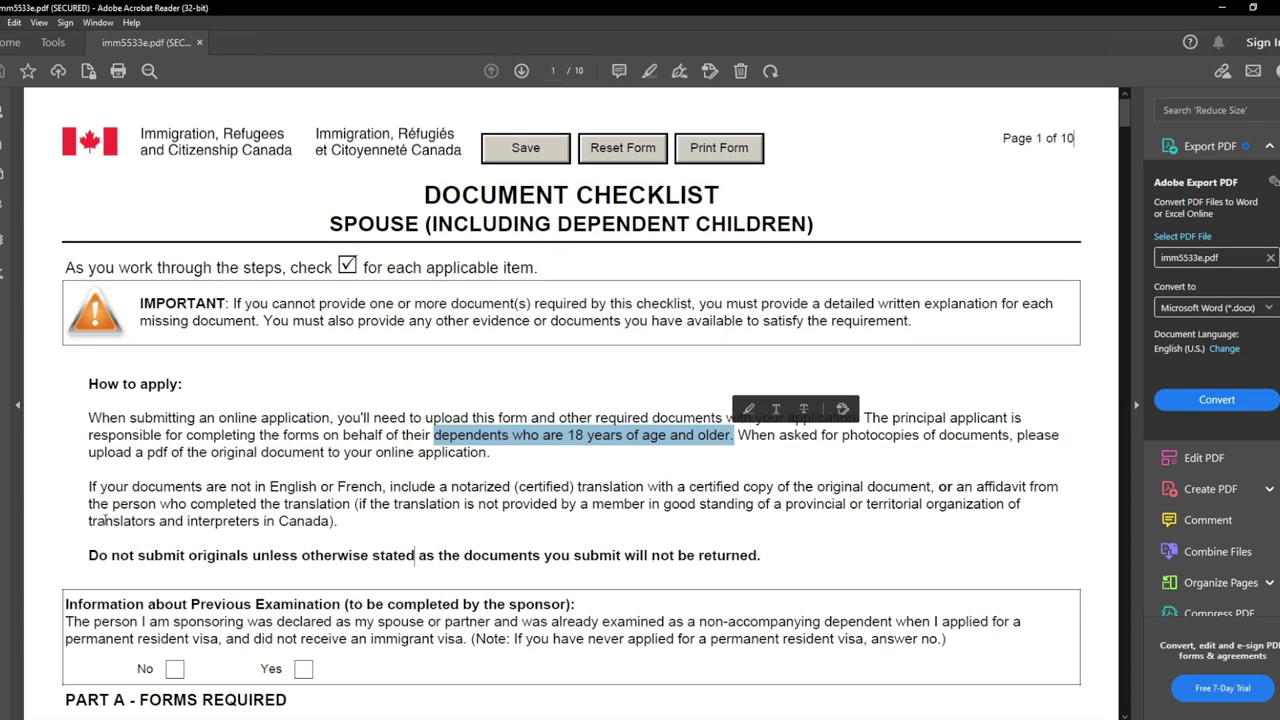
pyautogui.click(417, 485)
pyautogui.moveTo(738, 436); pyautogui.dragTo(758, 460)
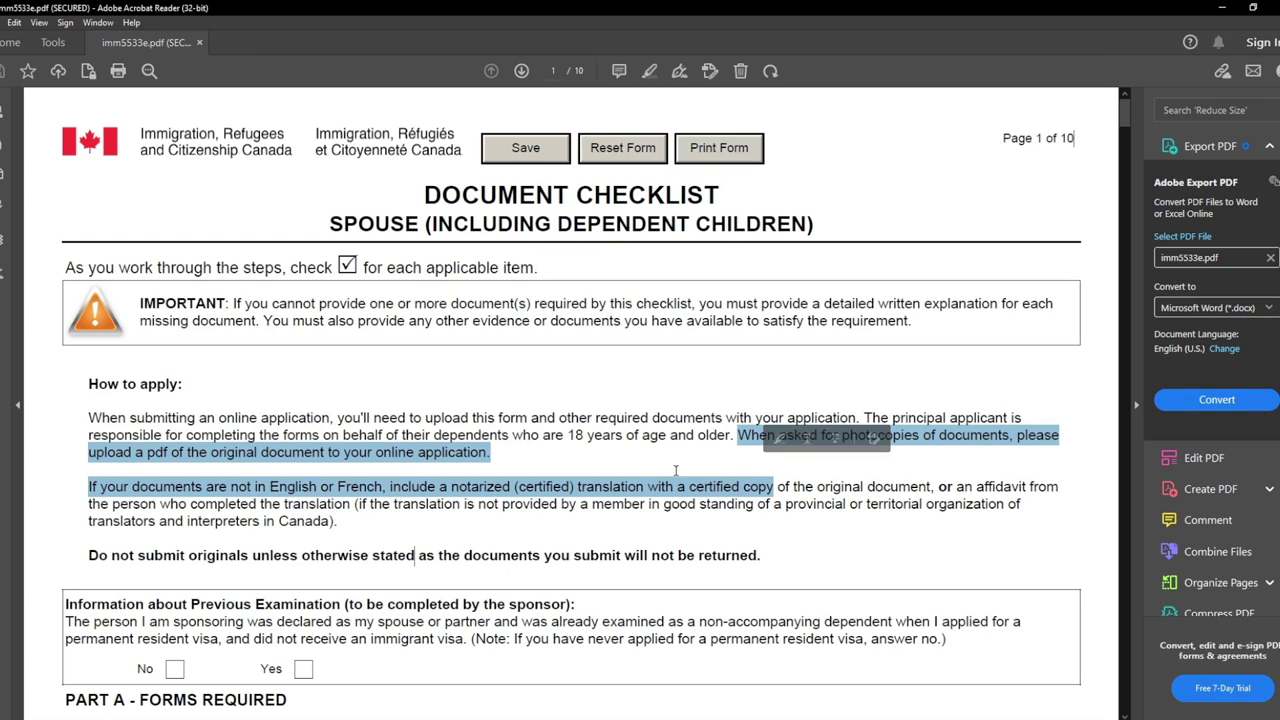
pyautogui.click(550, 446)
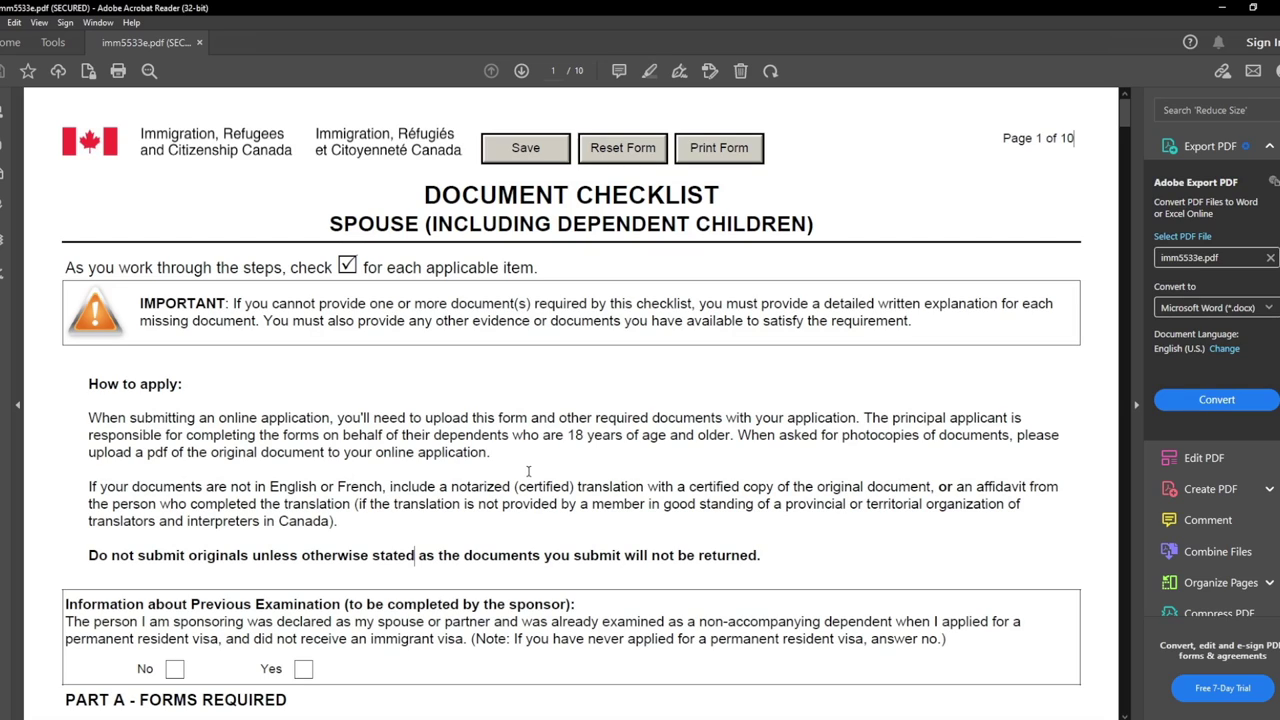
pyautogui.moveTo(86, 486); pyautogui.dragTo(383, 487)
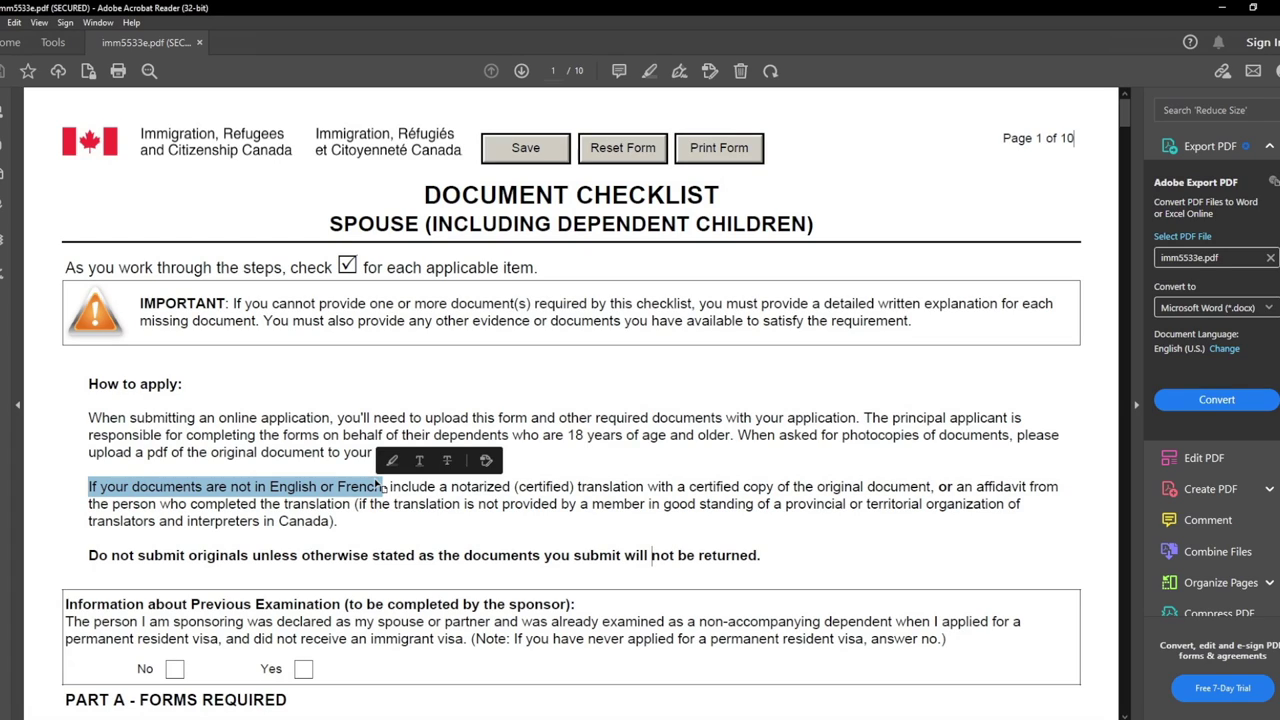
pyautogui.click(380, 487)
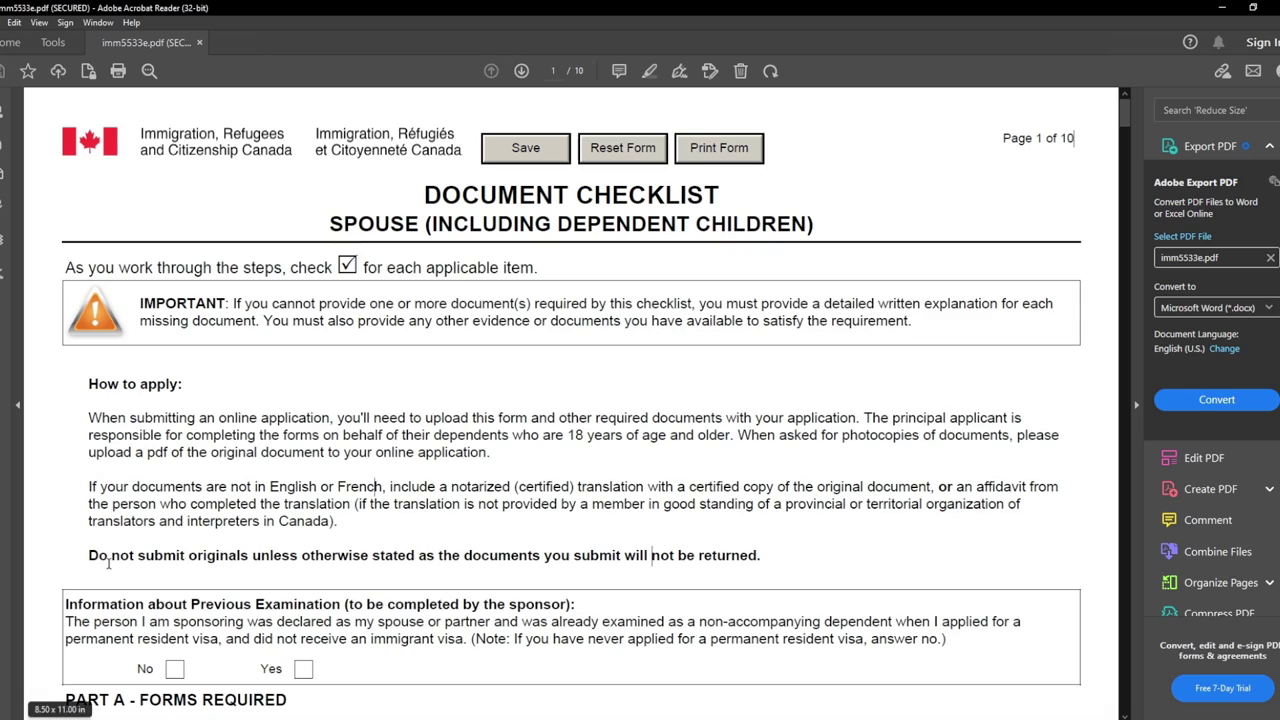
pyautogui.moveTo(89, 555); pyautogui.dragTo(274, 563)
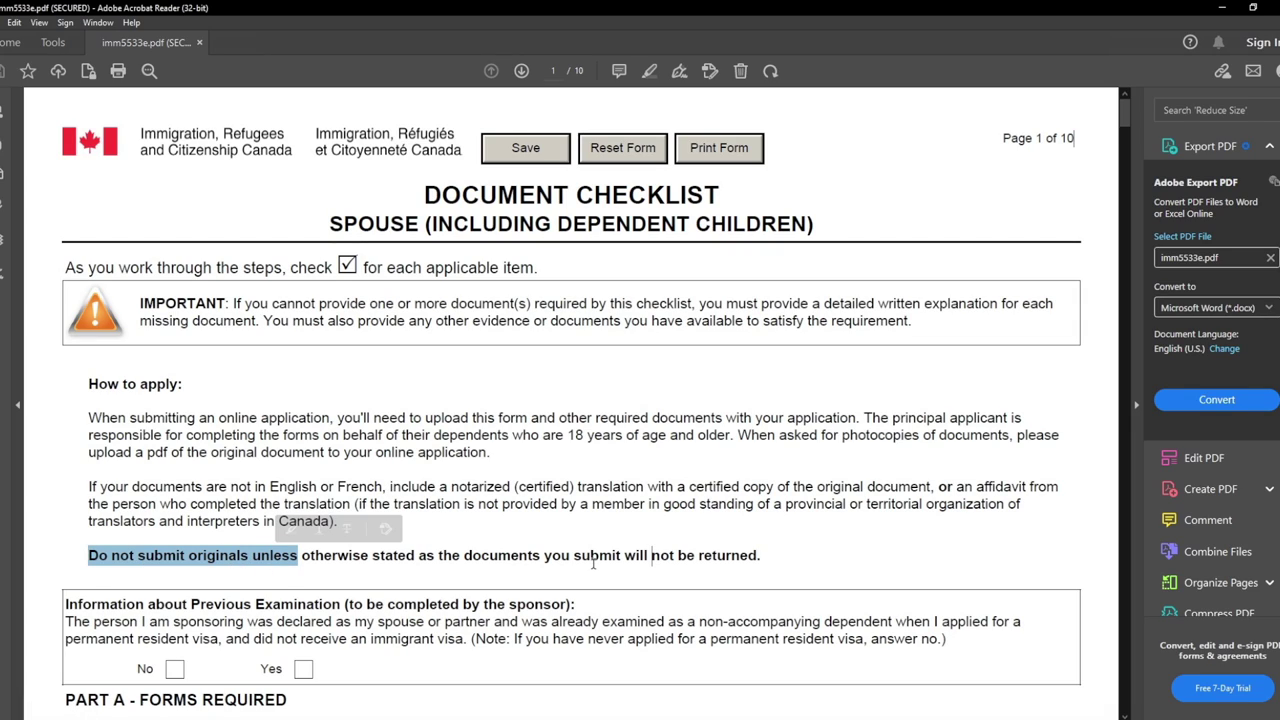
pyautogui.moveTo(544, 558); pyautogui.dragTo(745, 563)
pyautogui.click(726, 570)
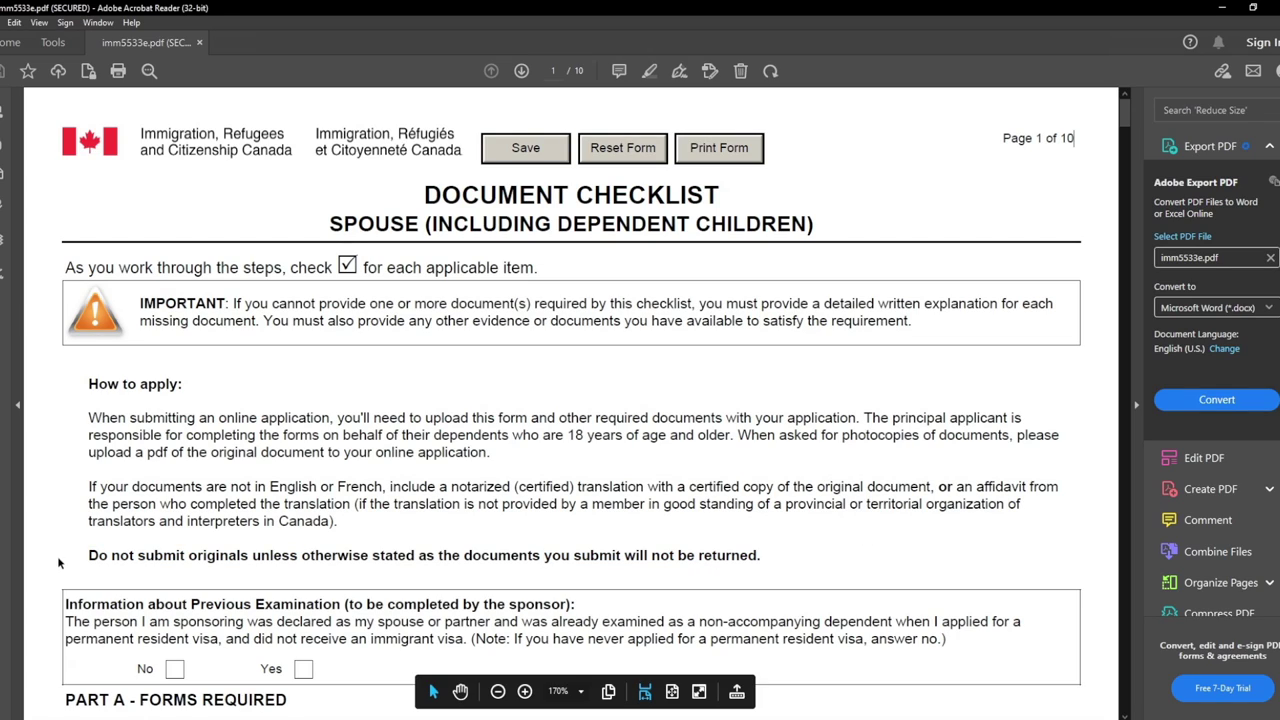
# Step: Answer No to the sponsor's question in Information about Previous Examination
pyautogui.moveTo(66, 604); pyautogui.dragTo(553, 613)
pyautogui.click(545, 608)
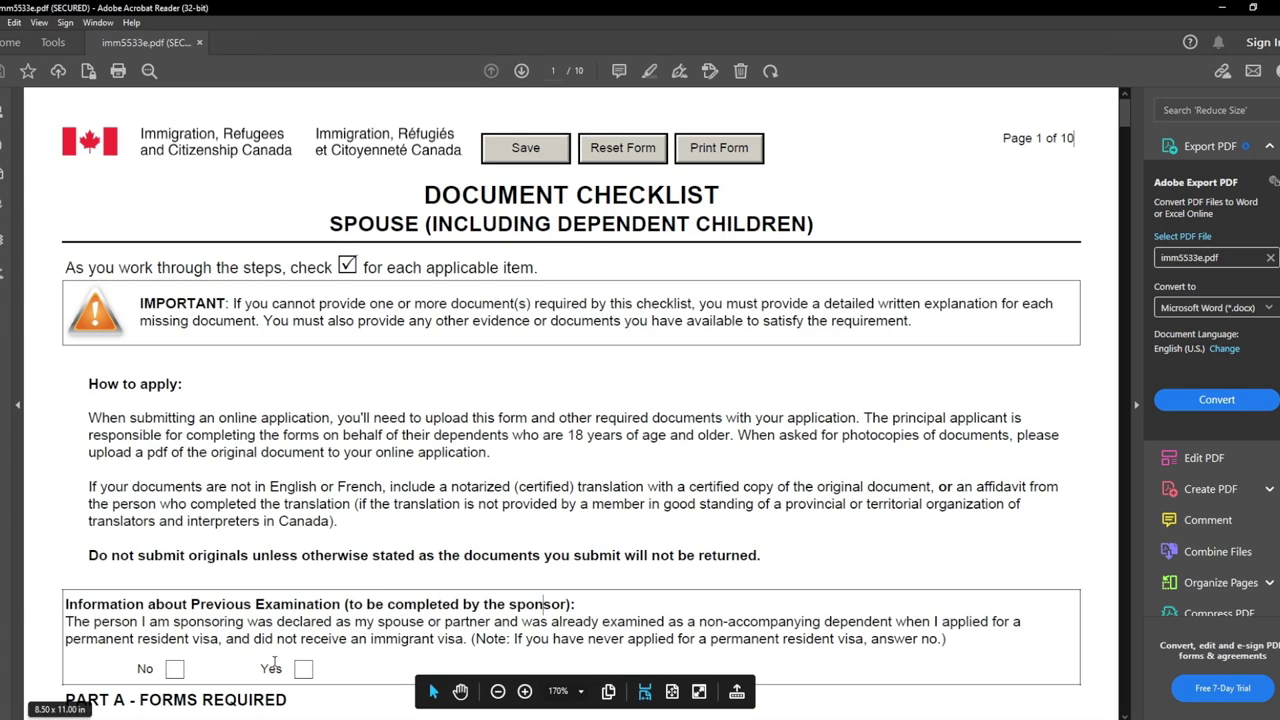
pyautogui.click(176, 672)
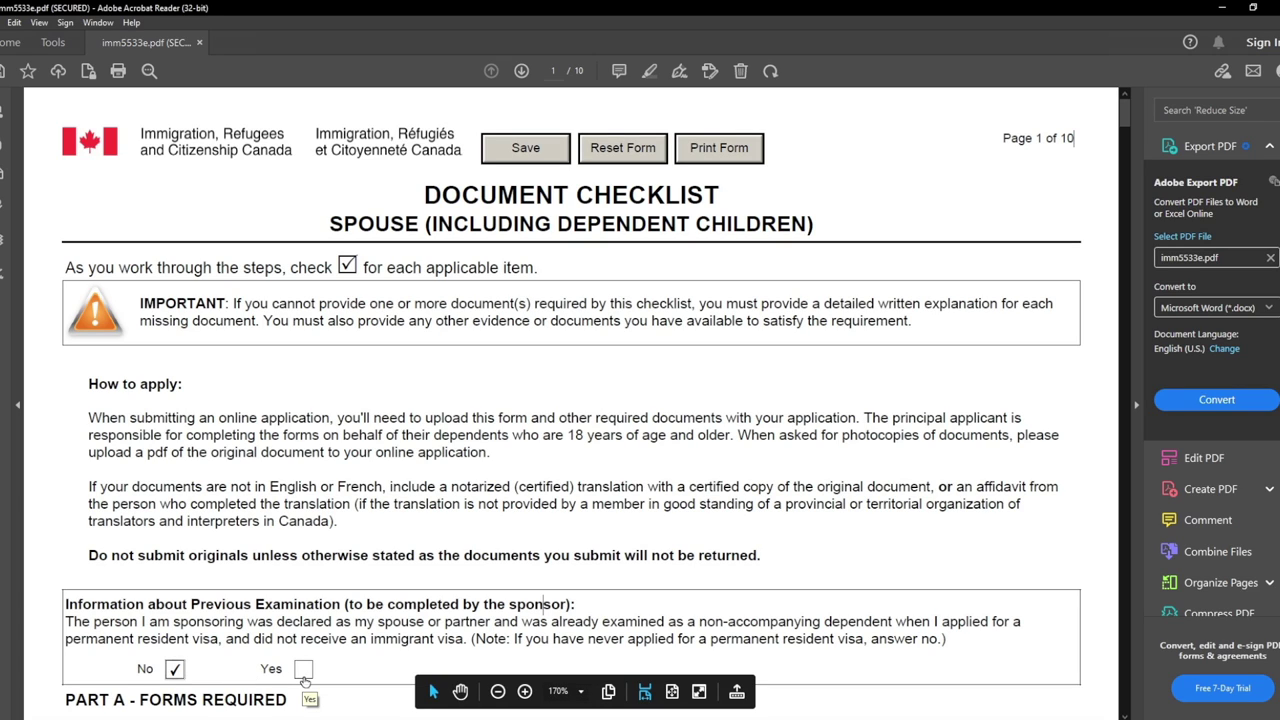
# Step: Check item 1, Document Checklist - Spouse (IMM 5533), in Part A - Forms Required
pyautogui.scroll(-3, 54, 600)
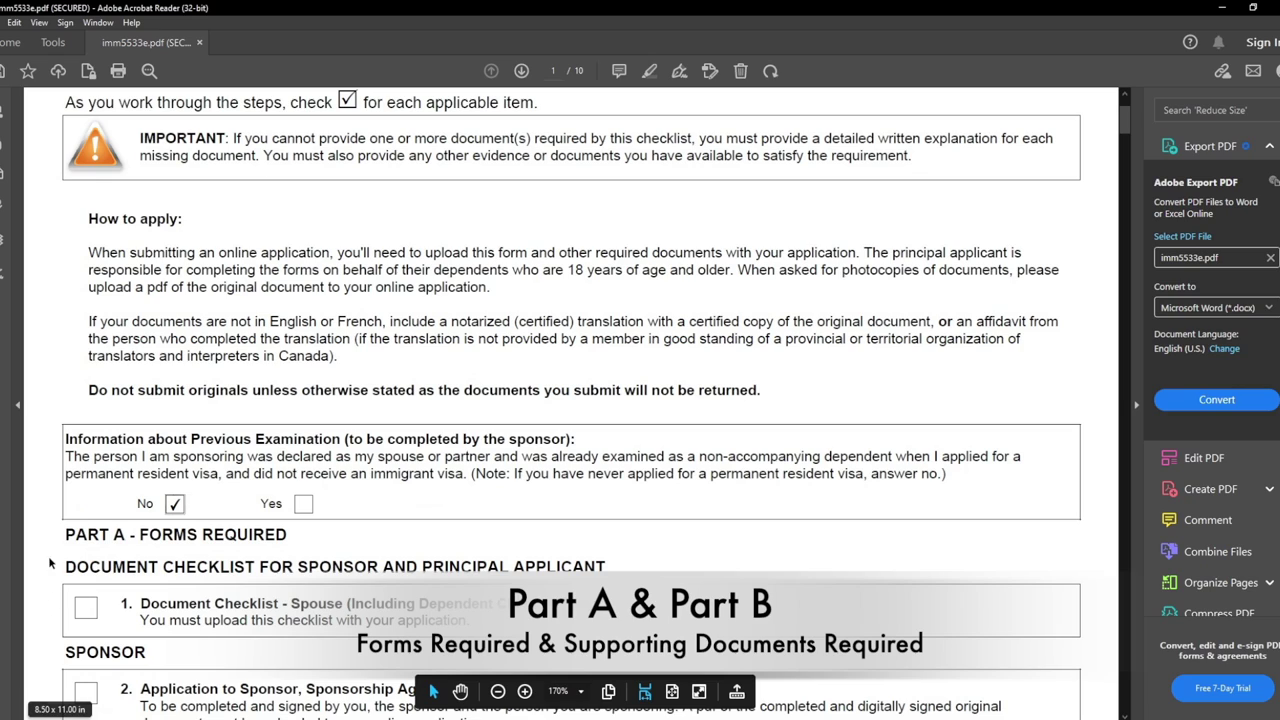
pyautogui.moveTo(64, 534); pyautogui.dragTo(288, 535)
pyautogui.scroll(-4, 270, 538)
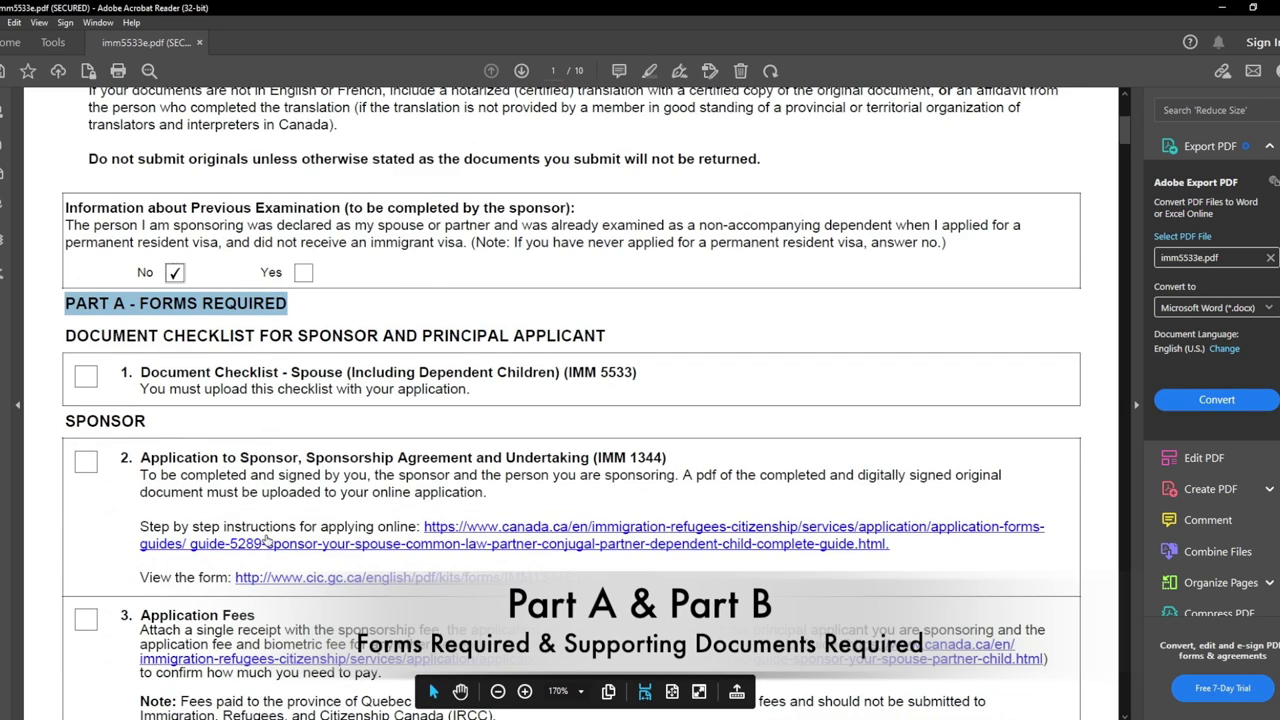
pyautogui.doubleClick(172, 302)
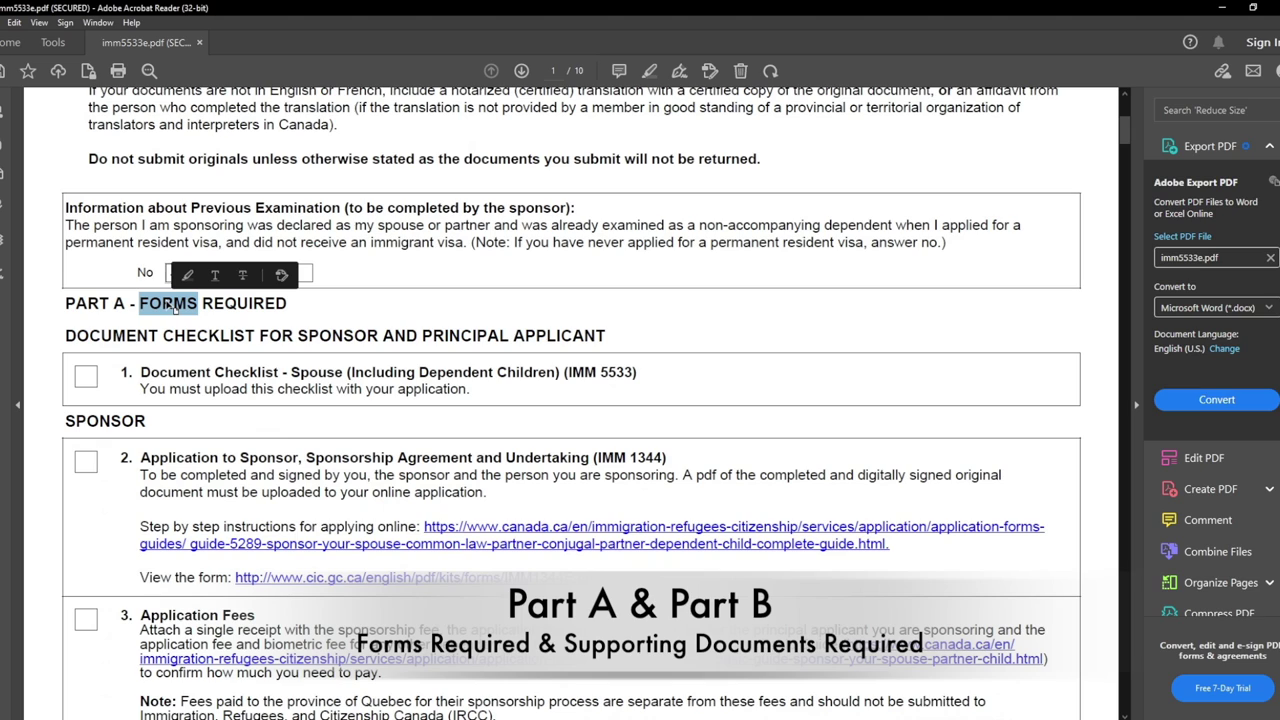
pyautogui.click(174, 308)
pyautogui.scroll(-5, 174, 308)
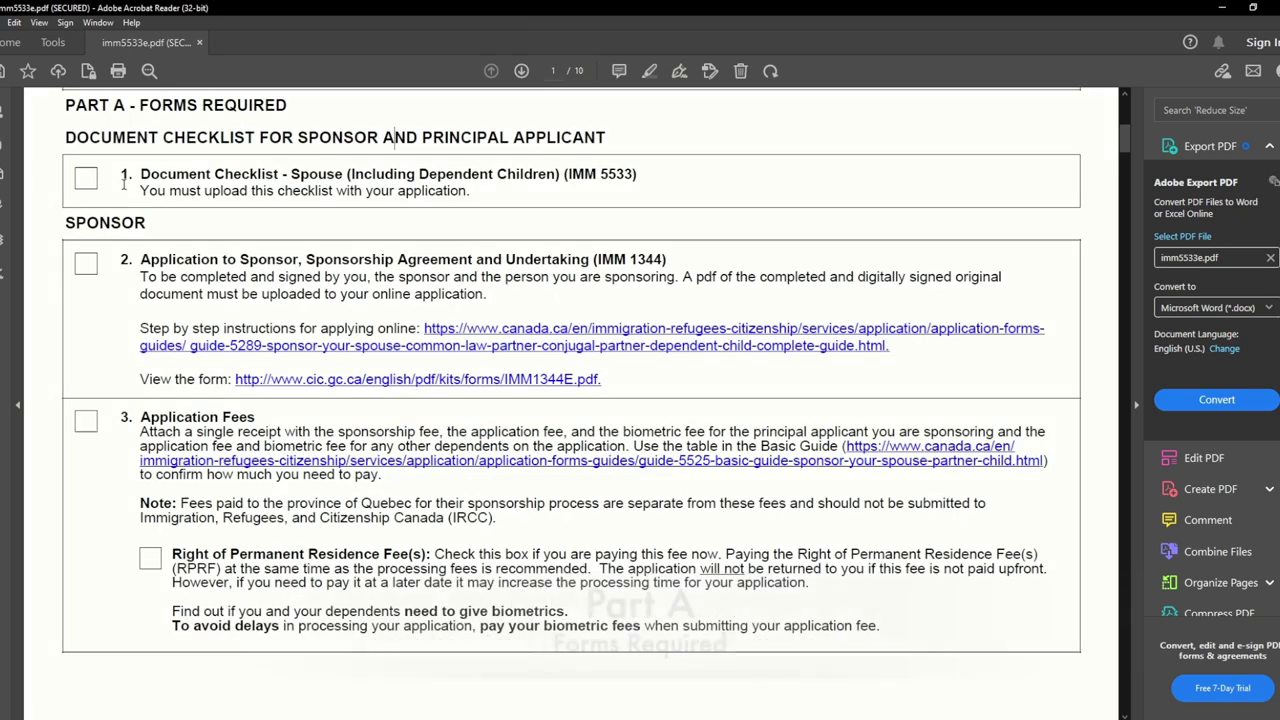
pyautogui.moveTo(65, 137); pyautogui.dragTo(588, 148)
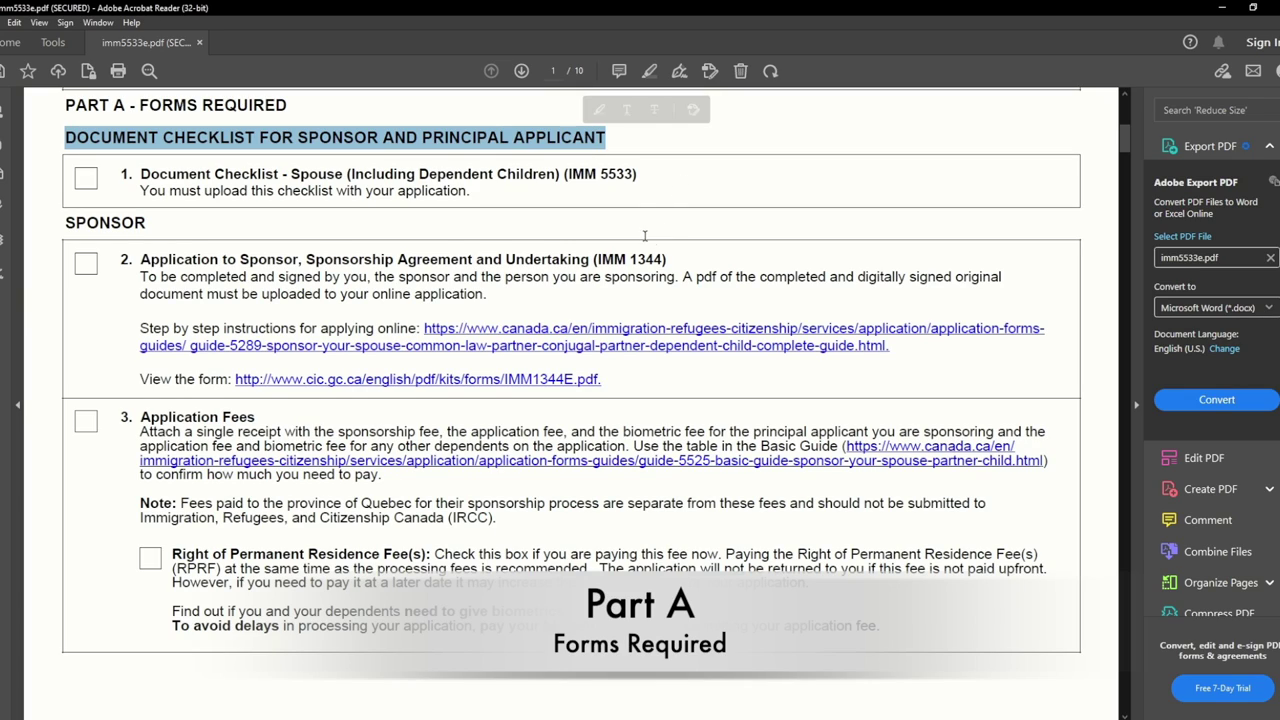
pyautogui.click(86, 178)
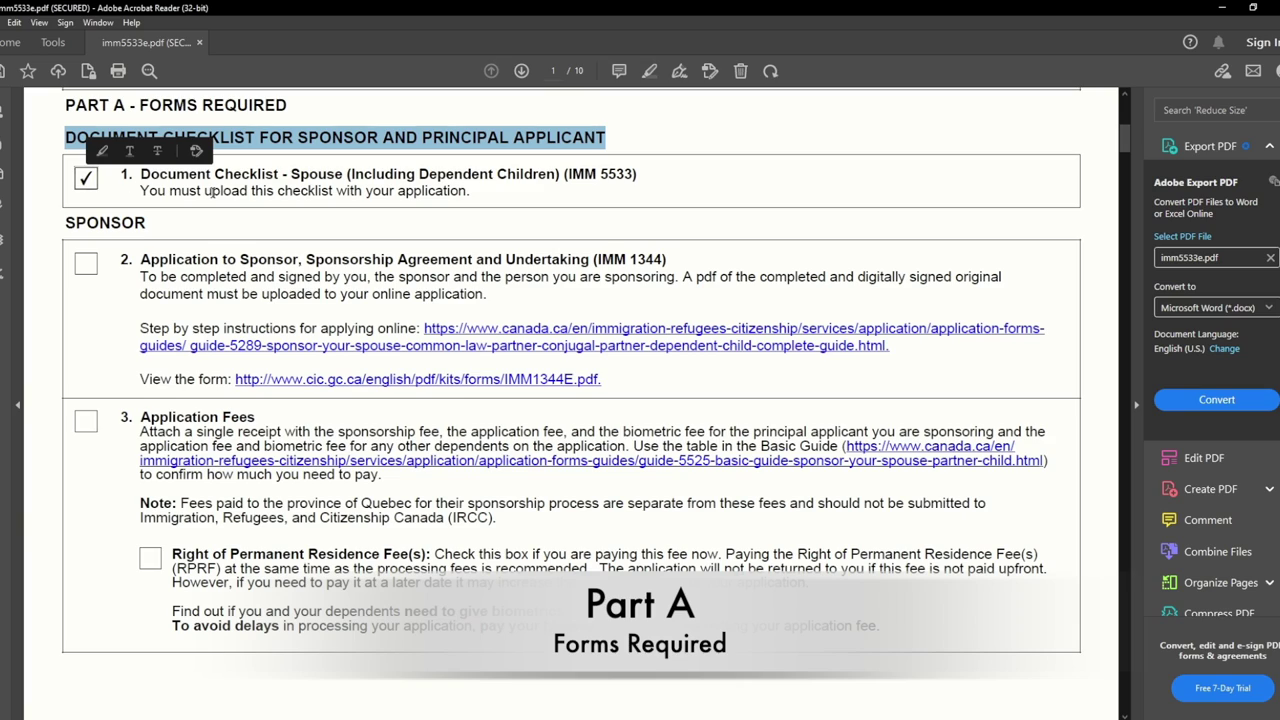
pyautogui.click(616, 175)
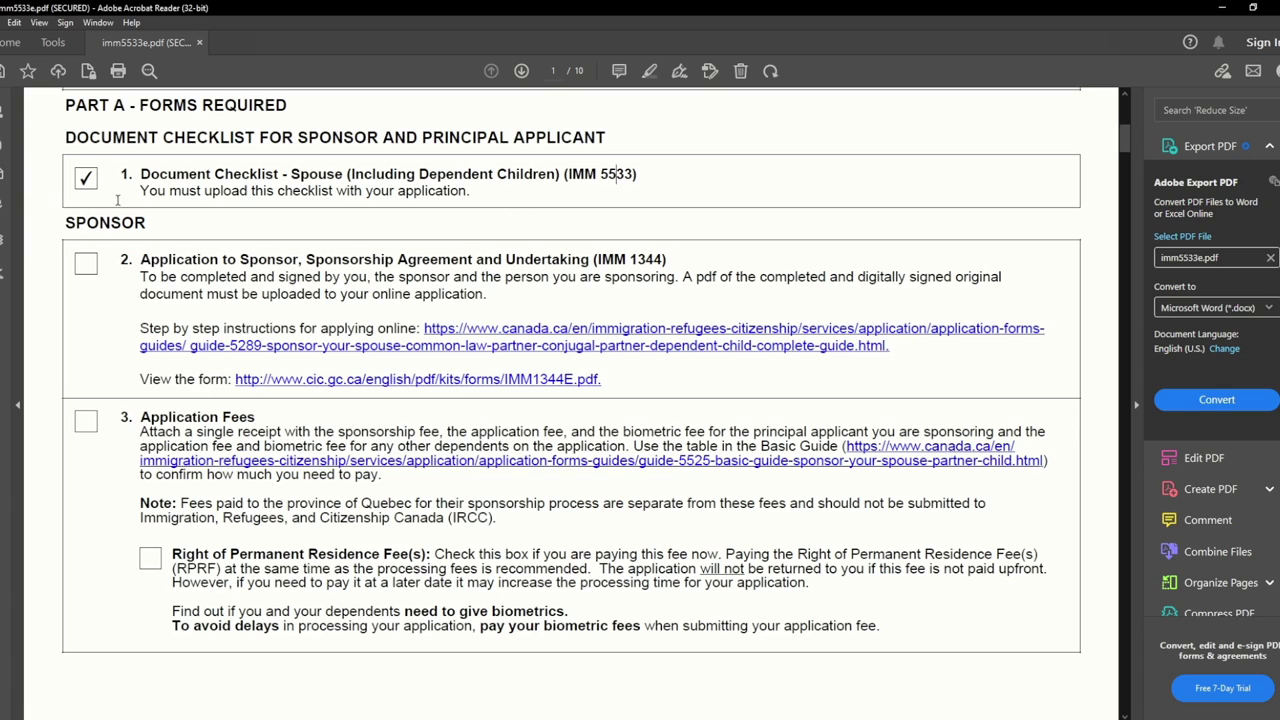
# Step: Check item 2, Application to Sponsor, Sponsorship Agreement and Undertaking (IMM 1344), in the Sponsor section
pyautogui.scroll(-1, 117, 279)
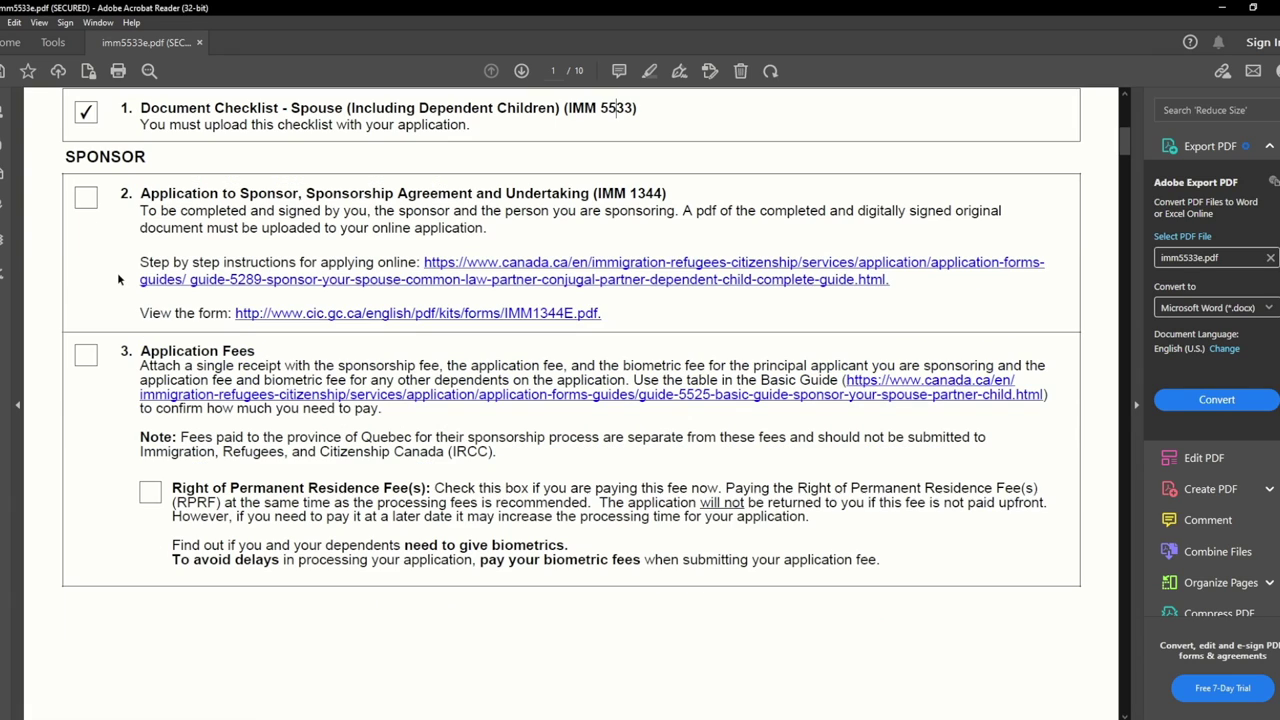
pyautogui.doubleClick(93, 157)
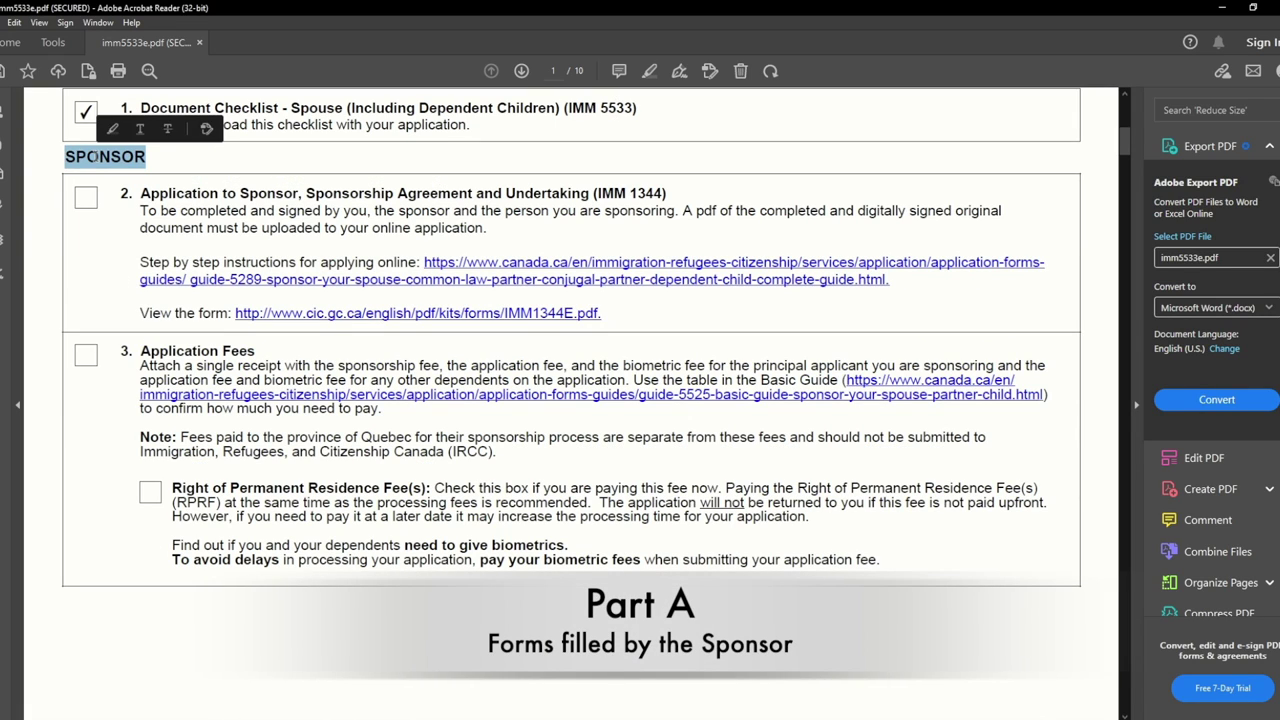
pyautogui.click(158, 192)
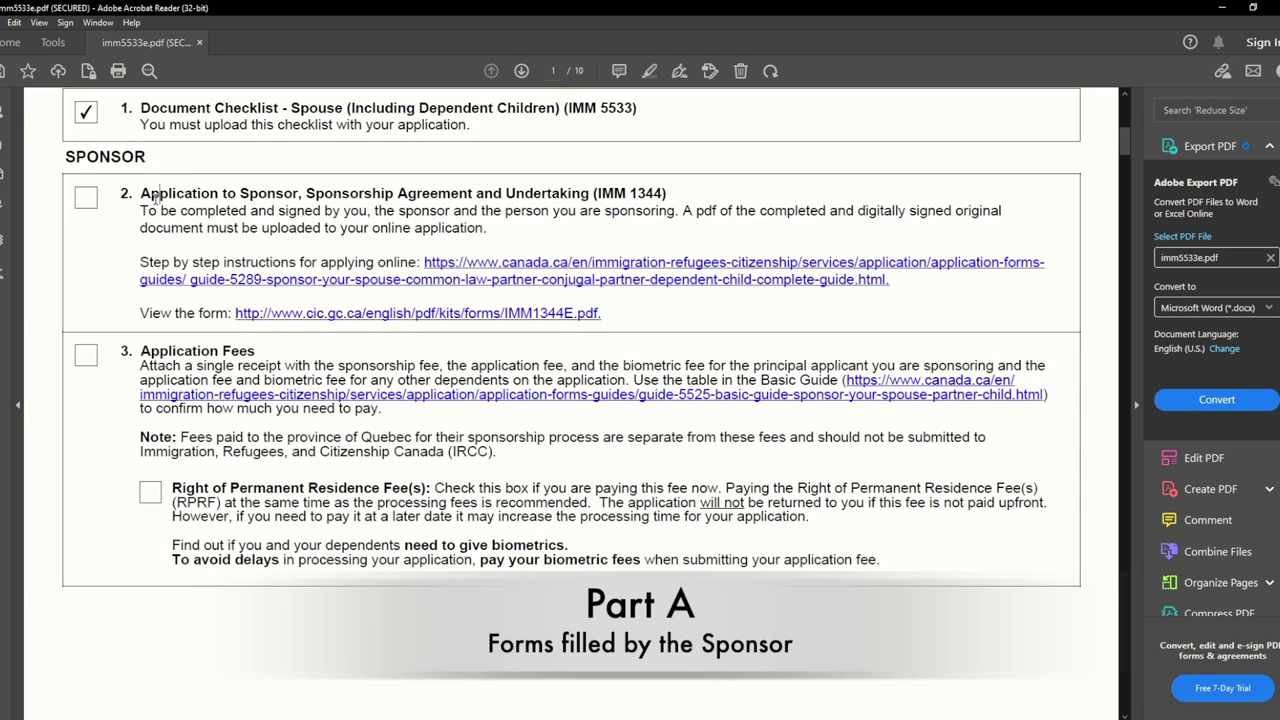
pyautogui.moveTo(142, 196); pyautogui.dragTo(670, 193)
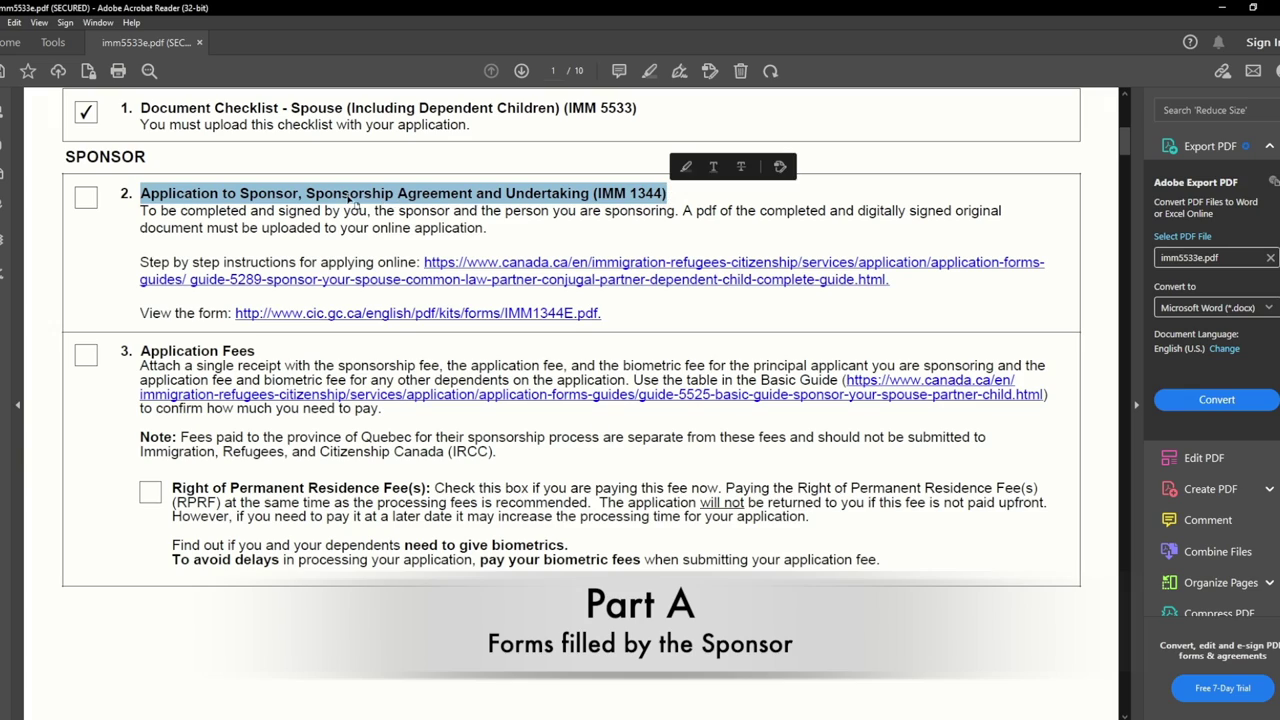
pyautogui.click(86, 200)
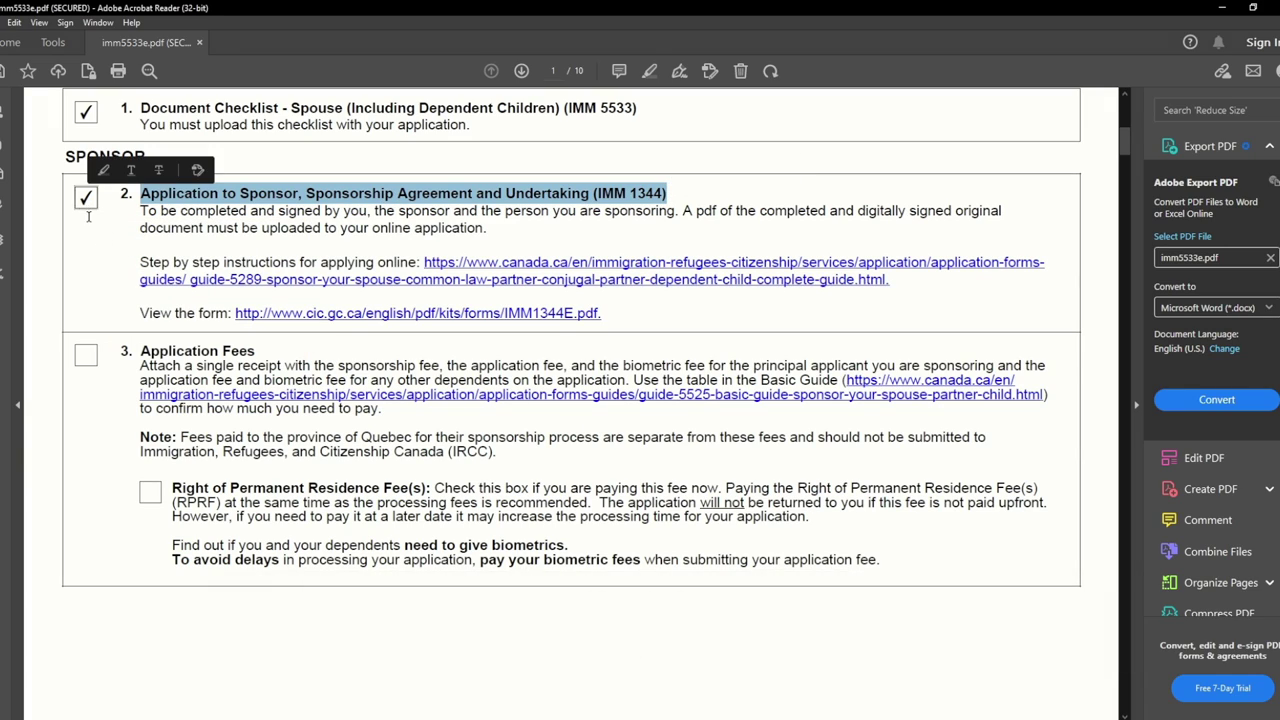
# Step: Read the receipt requirement for item 3, Application Fees, and check that item
pyautogui.scroll(-3, 96, 236)
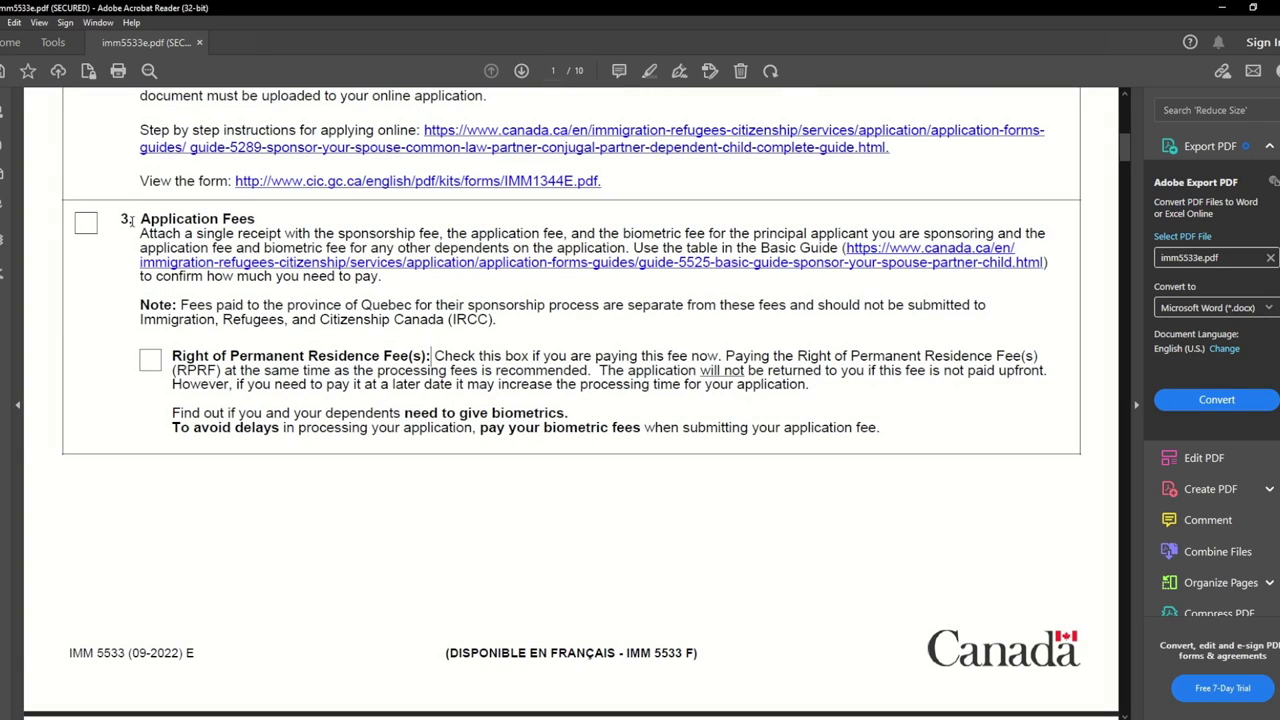
pyautogui.moveTo(132, 218); pyautogui.dragTo(282, 234)
pyautogui.click(284, 214)
pyautogui.doubleClick(258, 233)
pyautogui.click(86, 223)
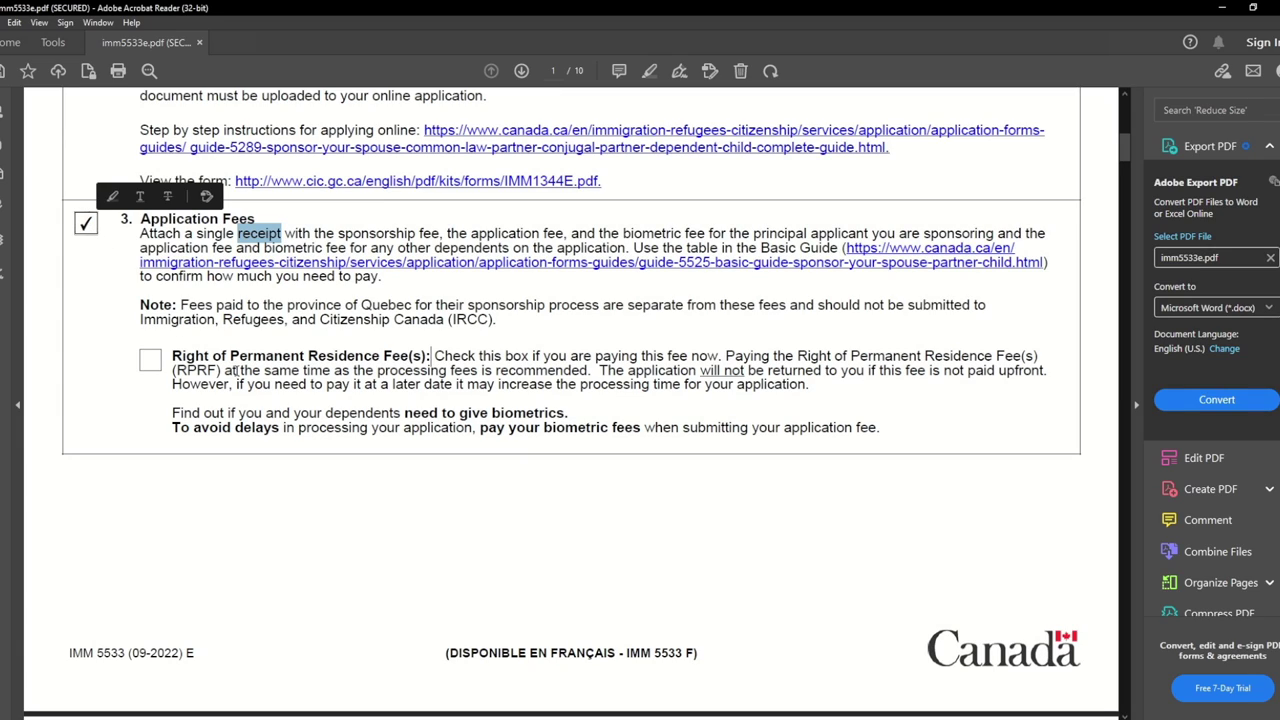
# Step: Check the Right of Permanent Residence Fee(s) box under item 3, Application Fees
pyautogui.moveTo(173, 357); pyautogui.dragTo(432, 358)
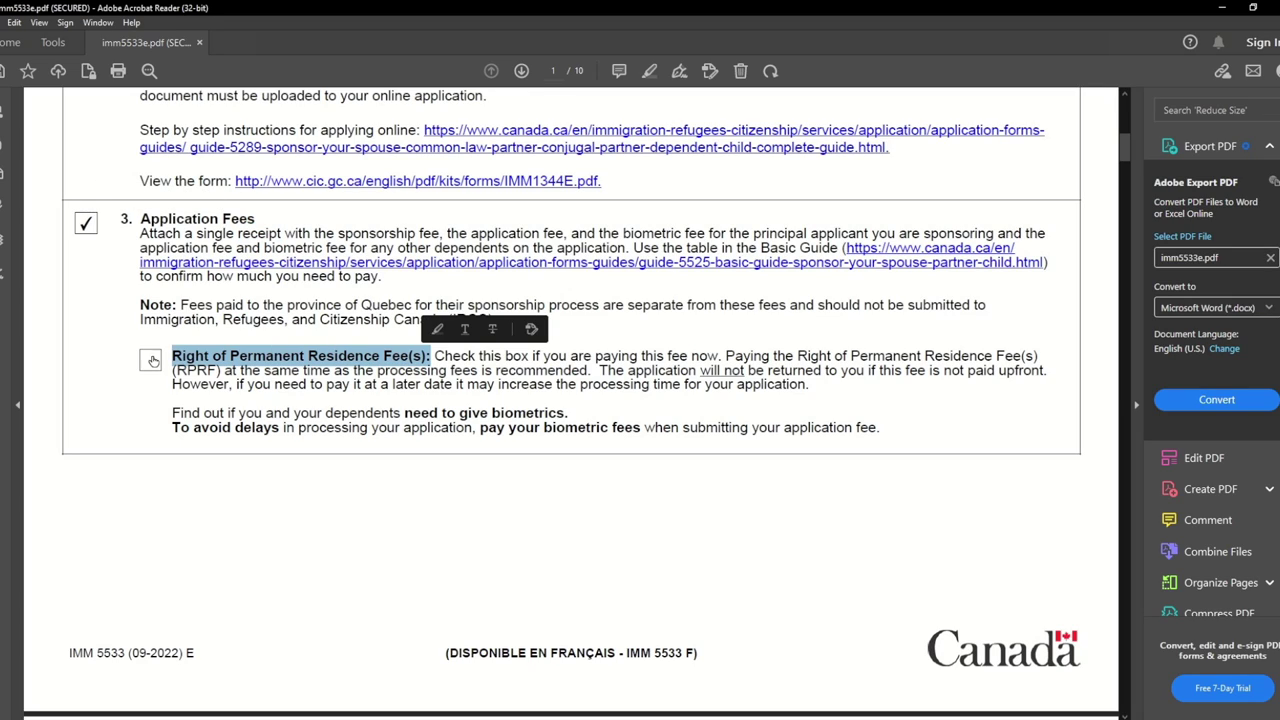
pyautogui.click(150, 360)
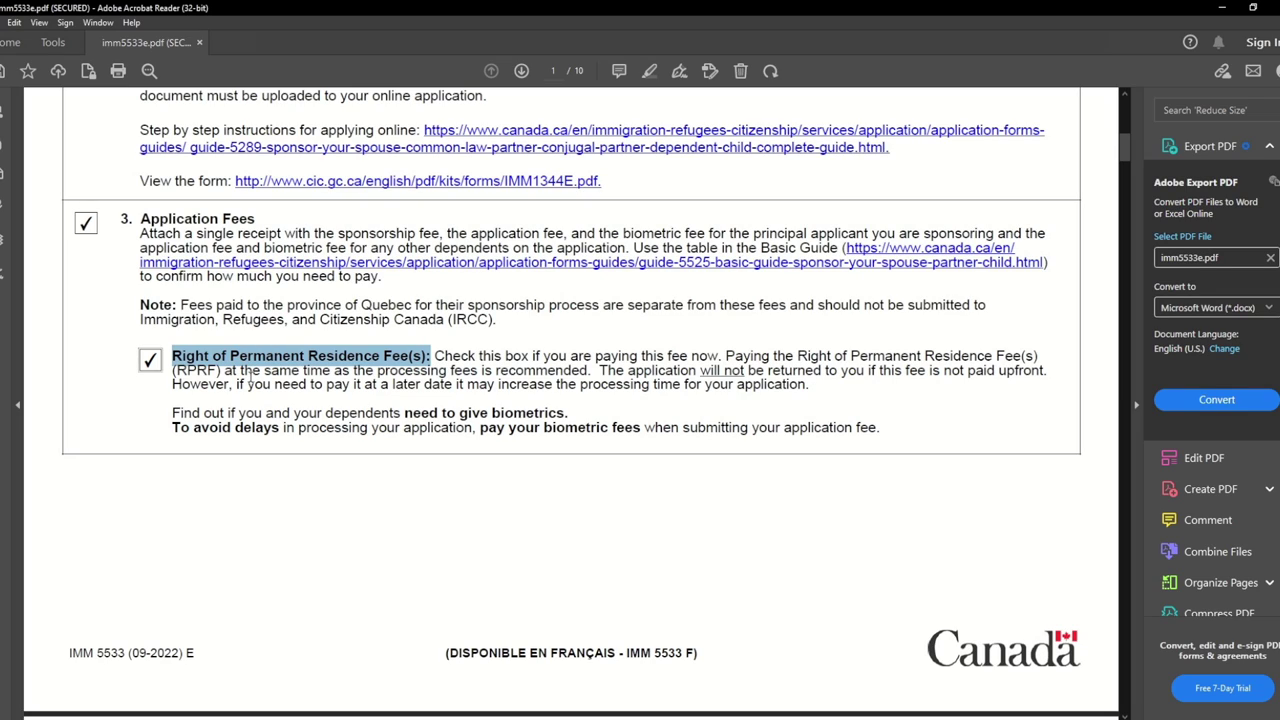
pyautogui.click(268, 390)
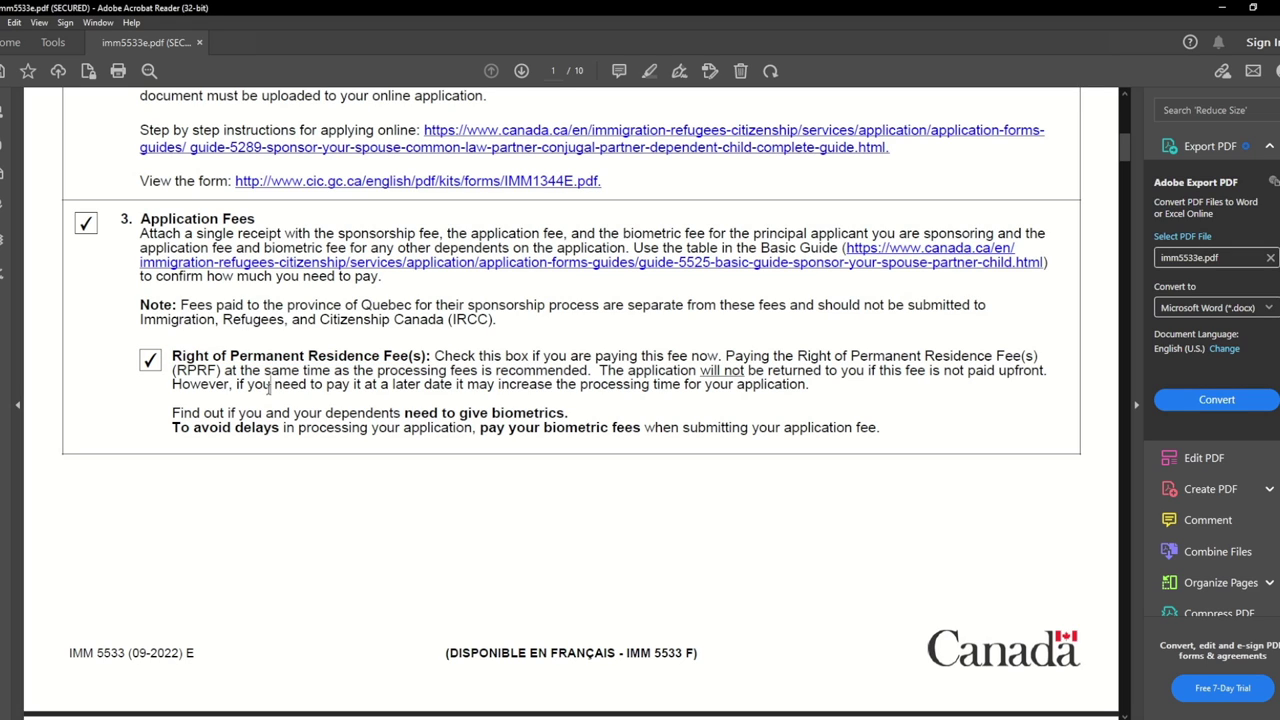
# Step: Read item 4, Financial Evaluation (IMM 1283), to see when that form is required
pyautogui.scroll(-10, 268, 388)
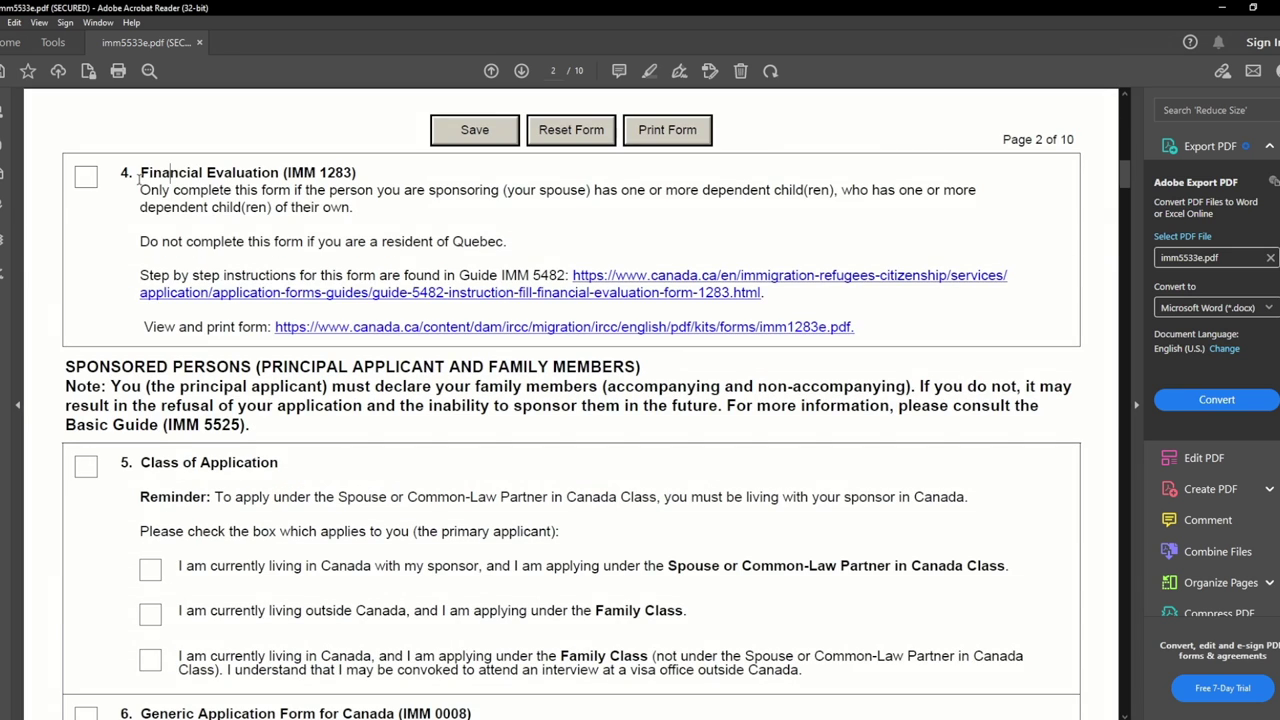
pyautogui.moveTo(138, 178); pyautogui.dragTo(366, 190)
pyautogui.click(364, 172)
pyautogui.doubleClick(347, 173)
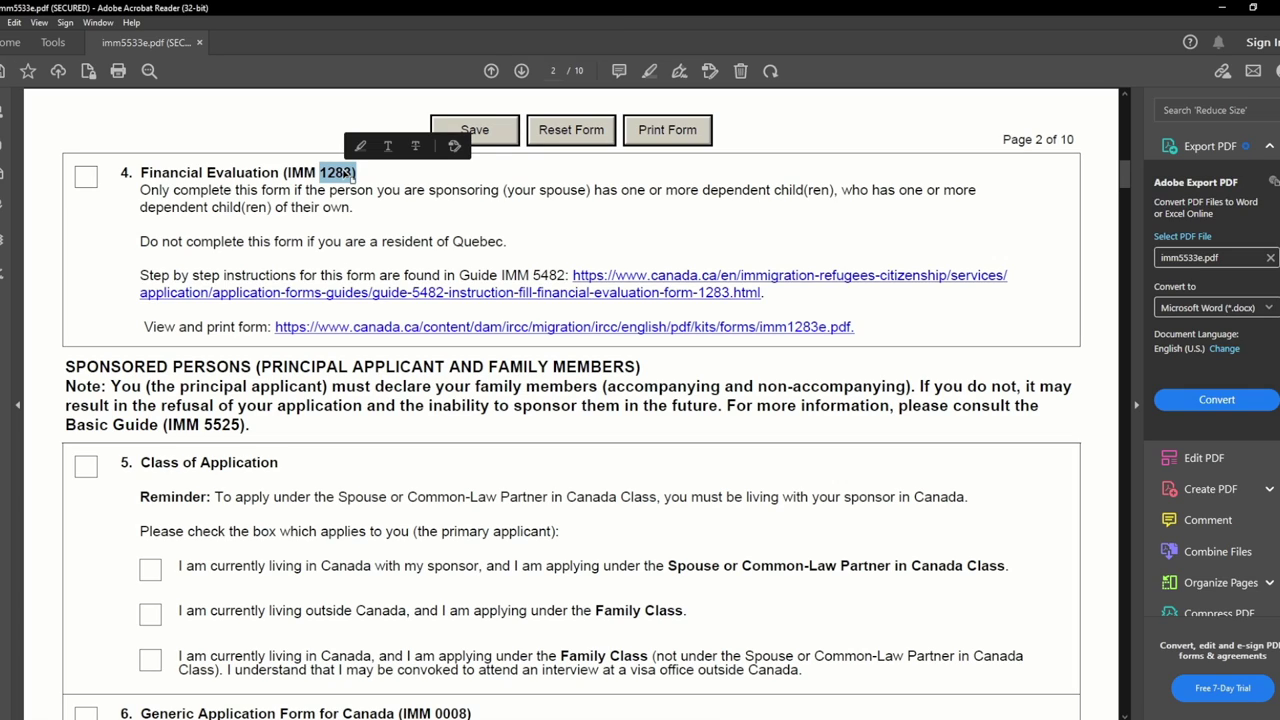
pyautogui.click(347, 174)
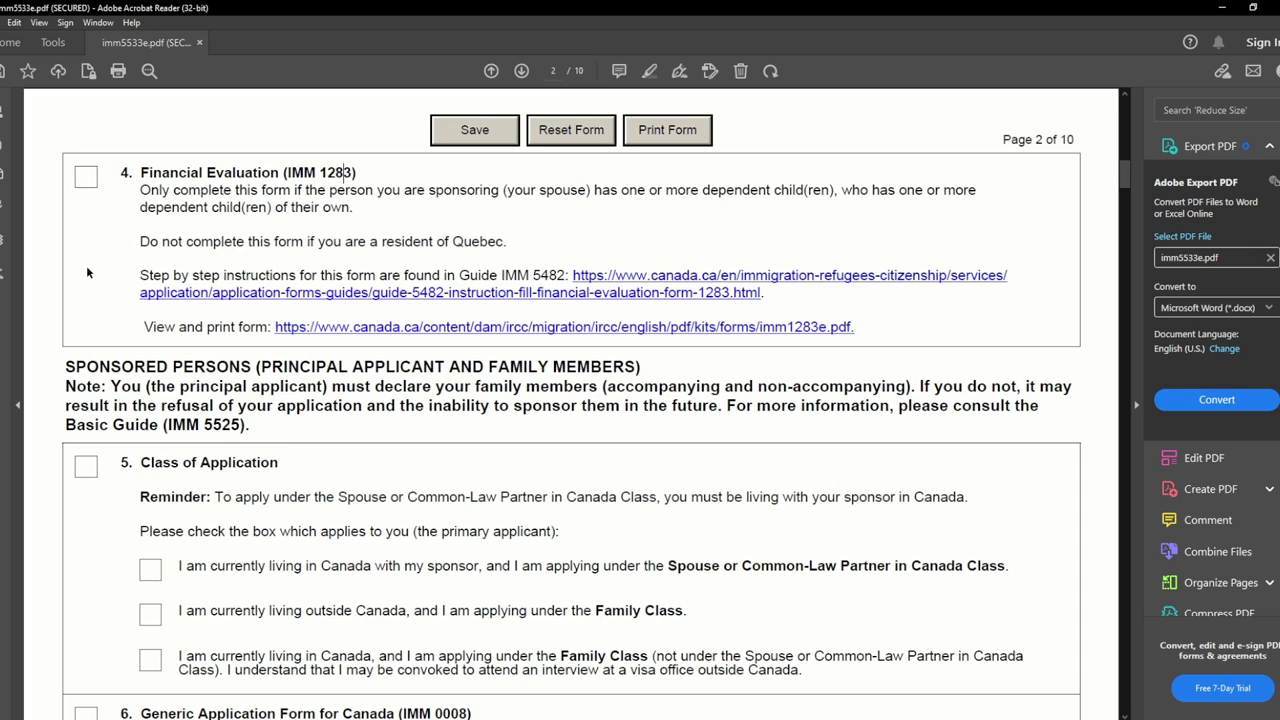
# Step: In item 5, Class of Application, select the option for living outside Canada and applying under the Family Class
pyautogui.scroll(-5, 87, 272)
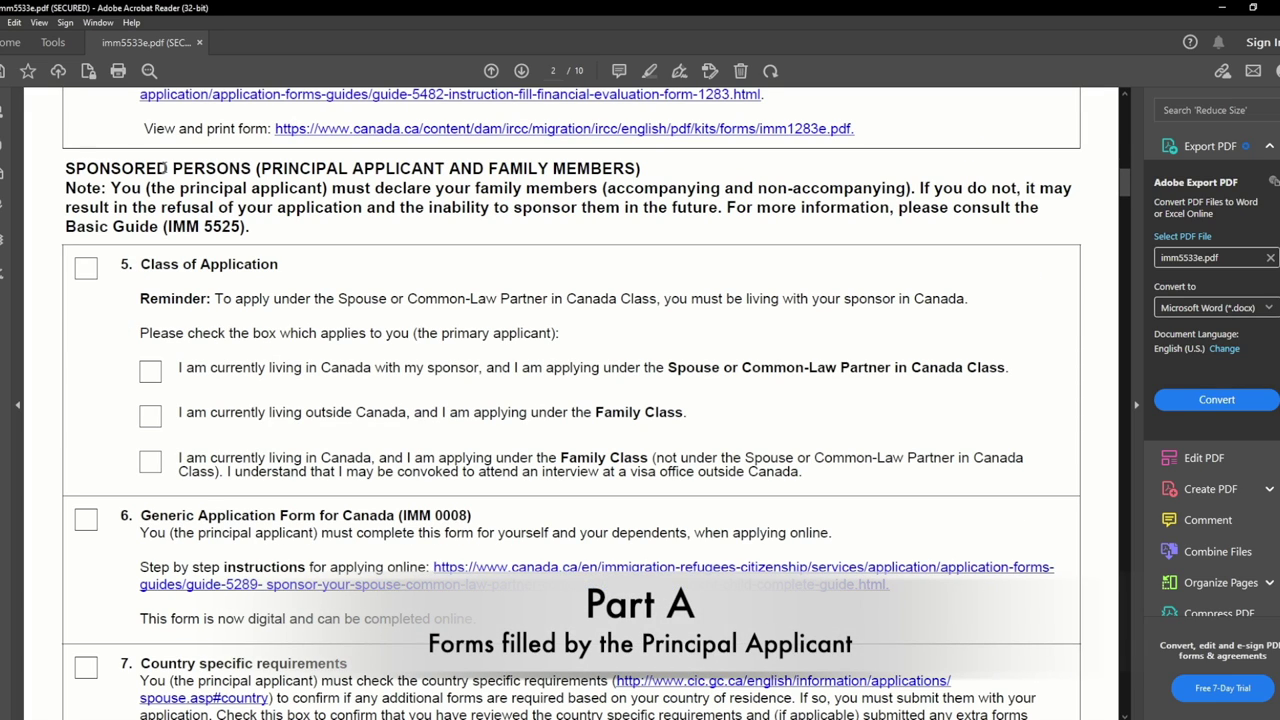
pyautogui.moveTo(66, 168); pyautogui.dragTo(570, 175)
pyautogui.click(262, 247)
pyautogui.scroll(-3, 262, 247)
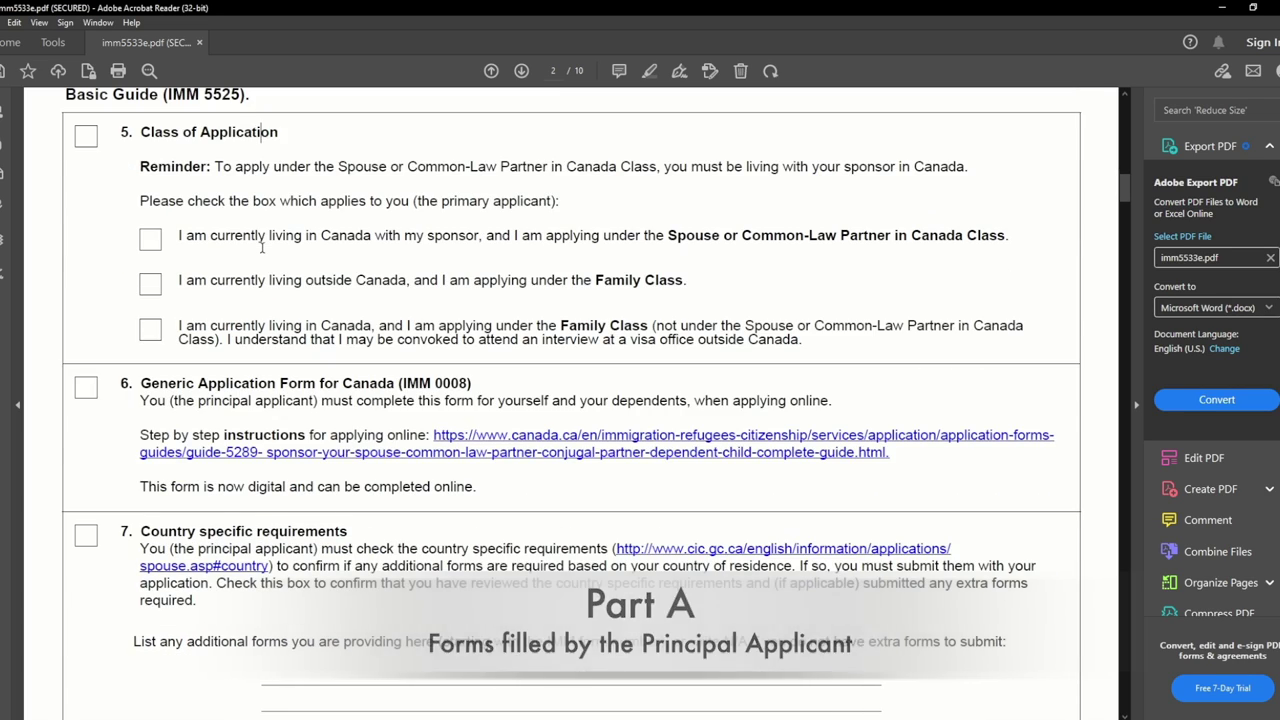
pyautogui.moveTo(139, 132); pyautogui.dragTo(278, 134)
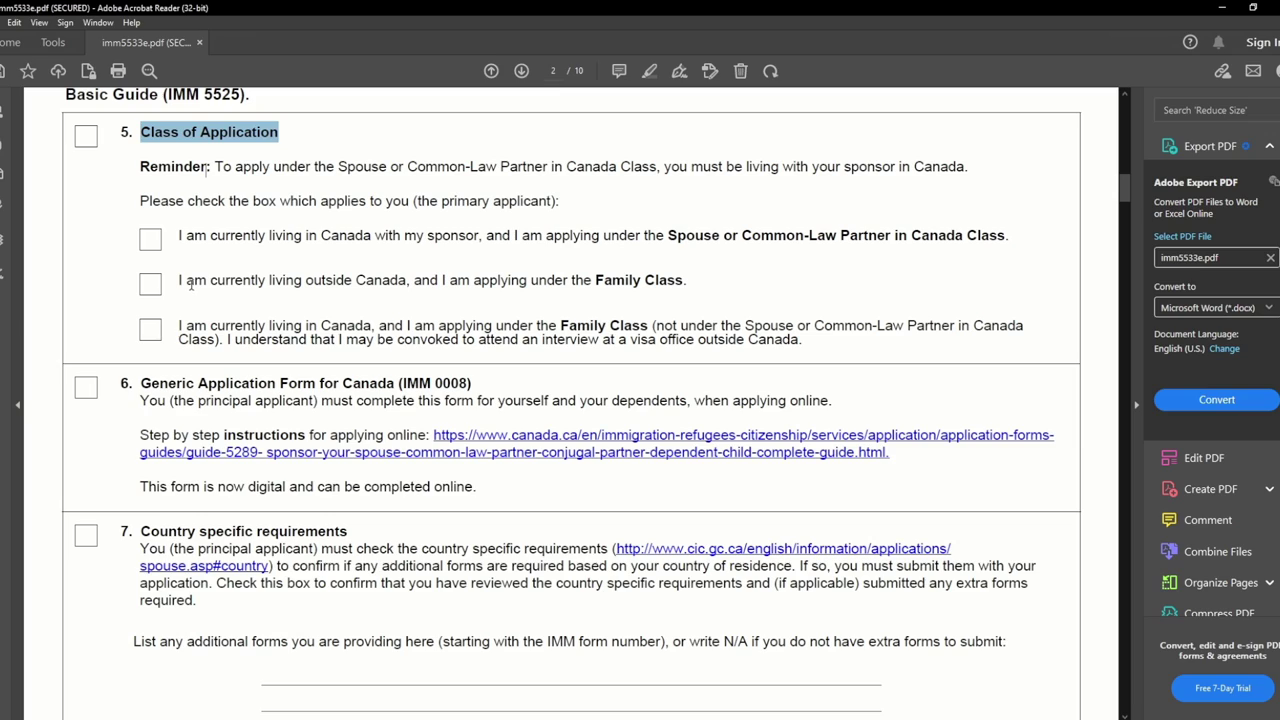
pyautogui.click(151, 285)
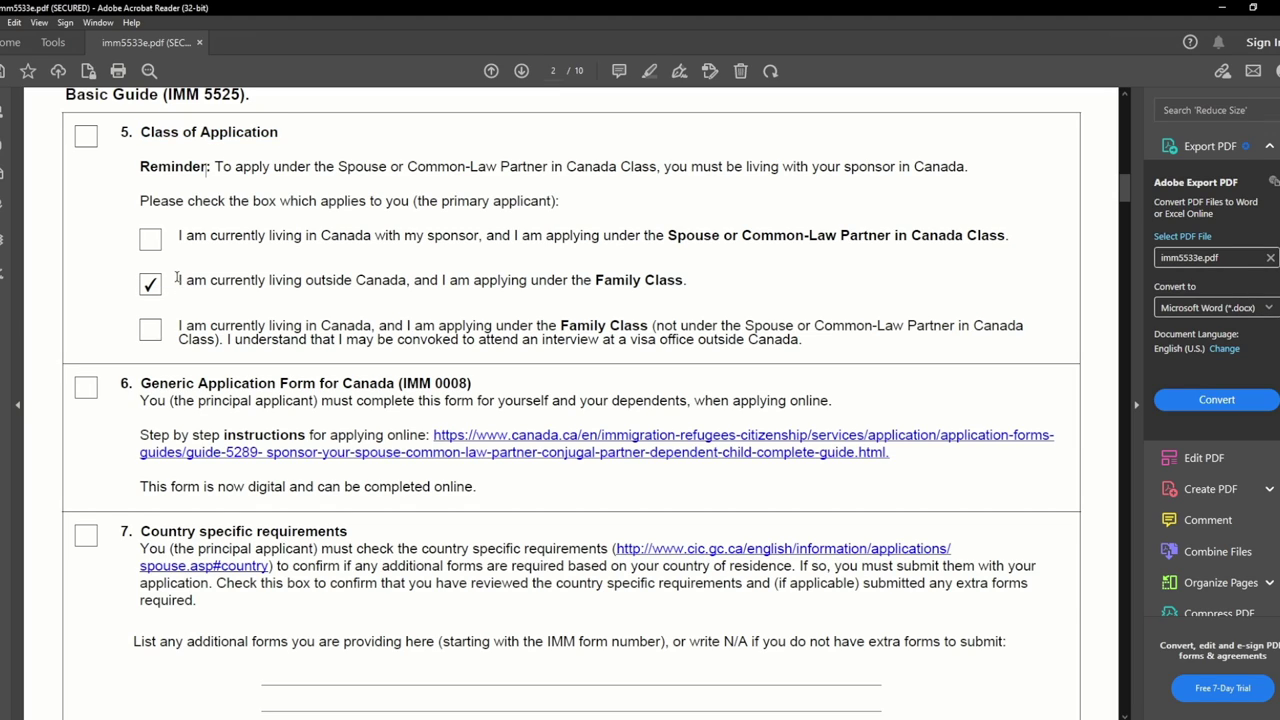
# Step: Compare the wording of the three Class of Application options on residence and application class
pyautogui.moveTo(177, 283); pyautogui.dragTo(263, 291)
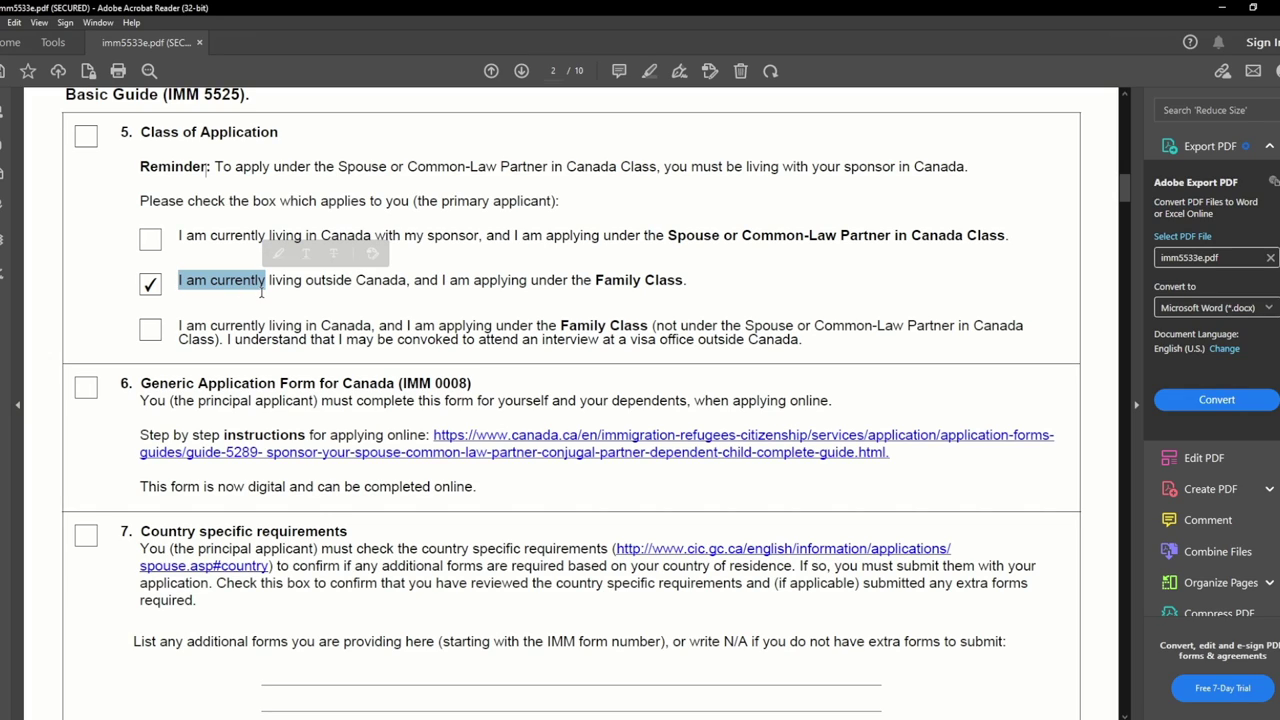
pyautogui.click(207, 300)
pyautogui.moveTo(179, 282); pyautogui.dragTo(685, 293)
pyautogui.click(466, 295)
pyautogui.click(685, 291)
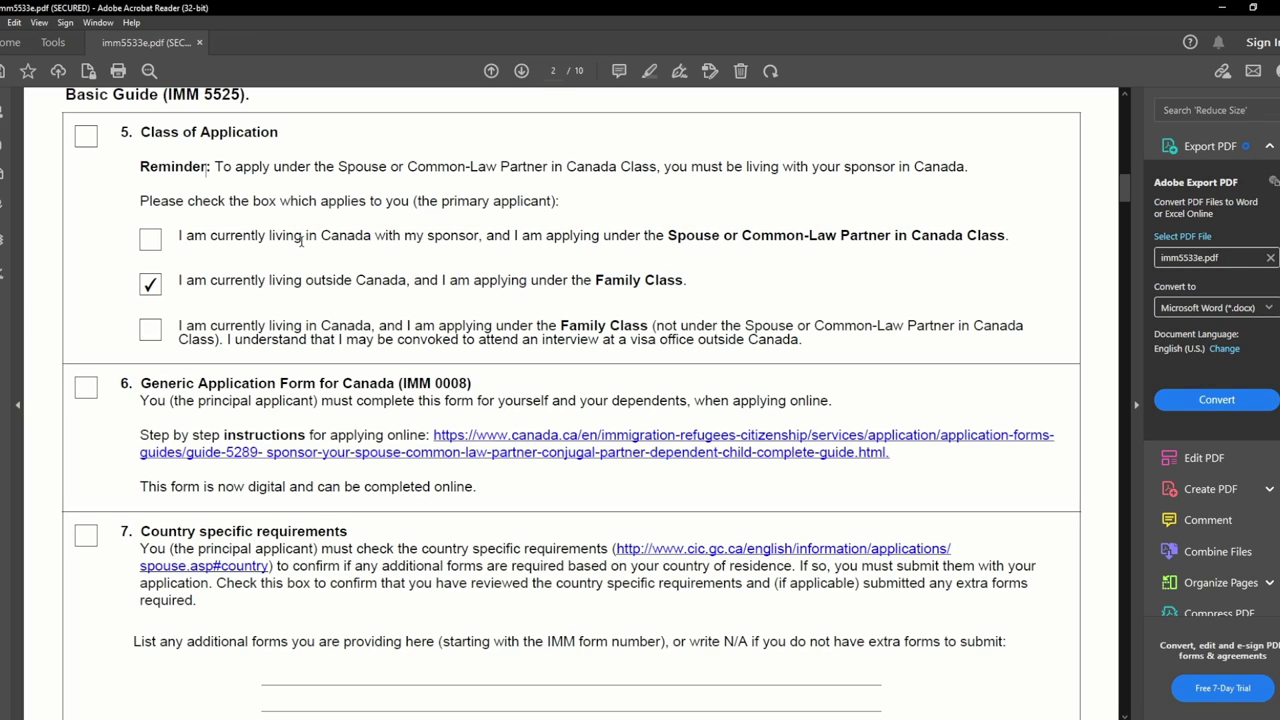
pyautogui.moveTo(316, 237); pyautogui.dragTo(669, 241)
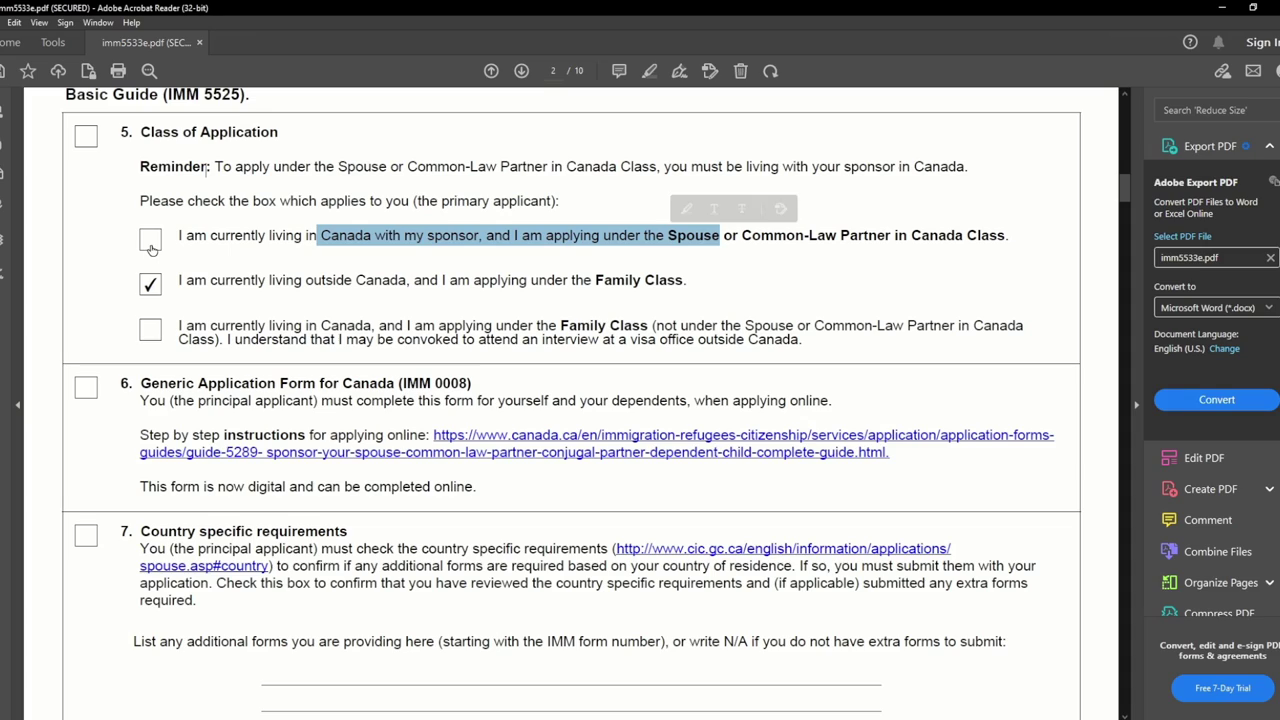
pyautogui.click(224, 236)
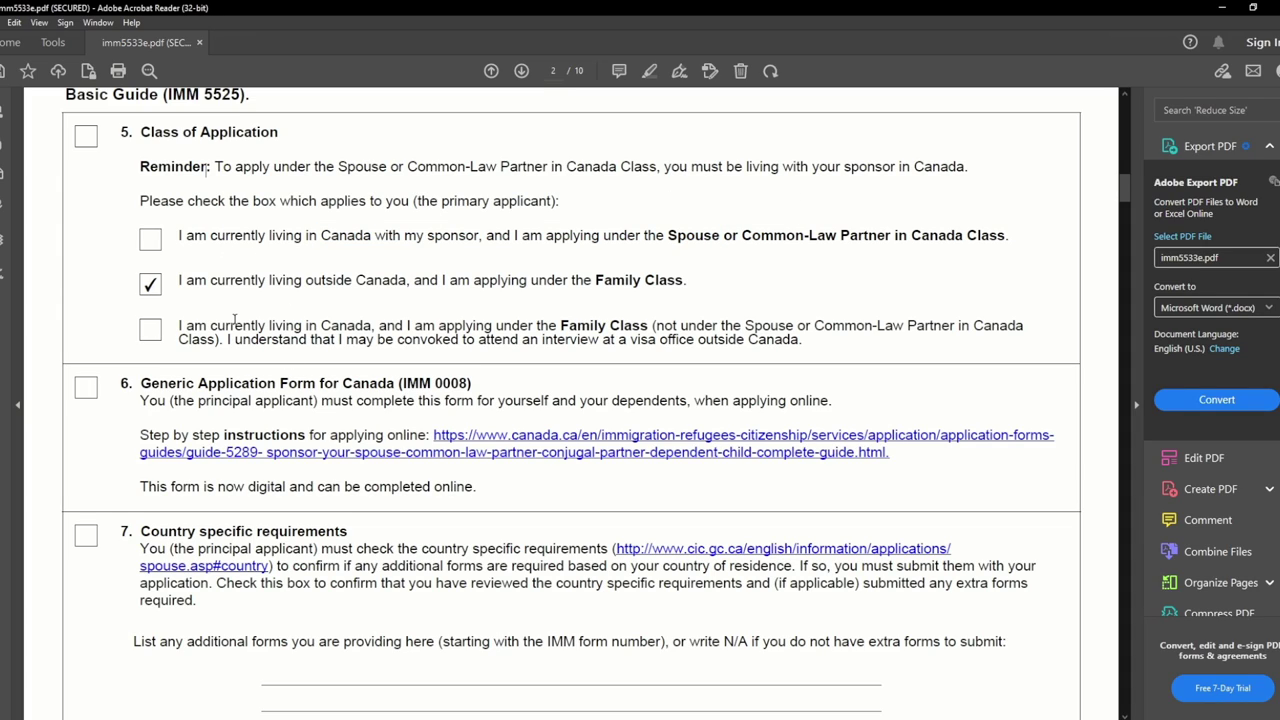
pyautogui.moveTo(238, 326); pyautogui.dragTo(384, 330)
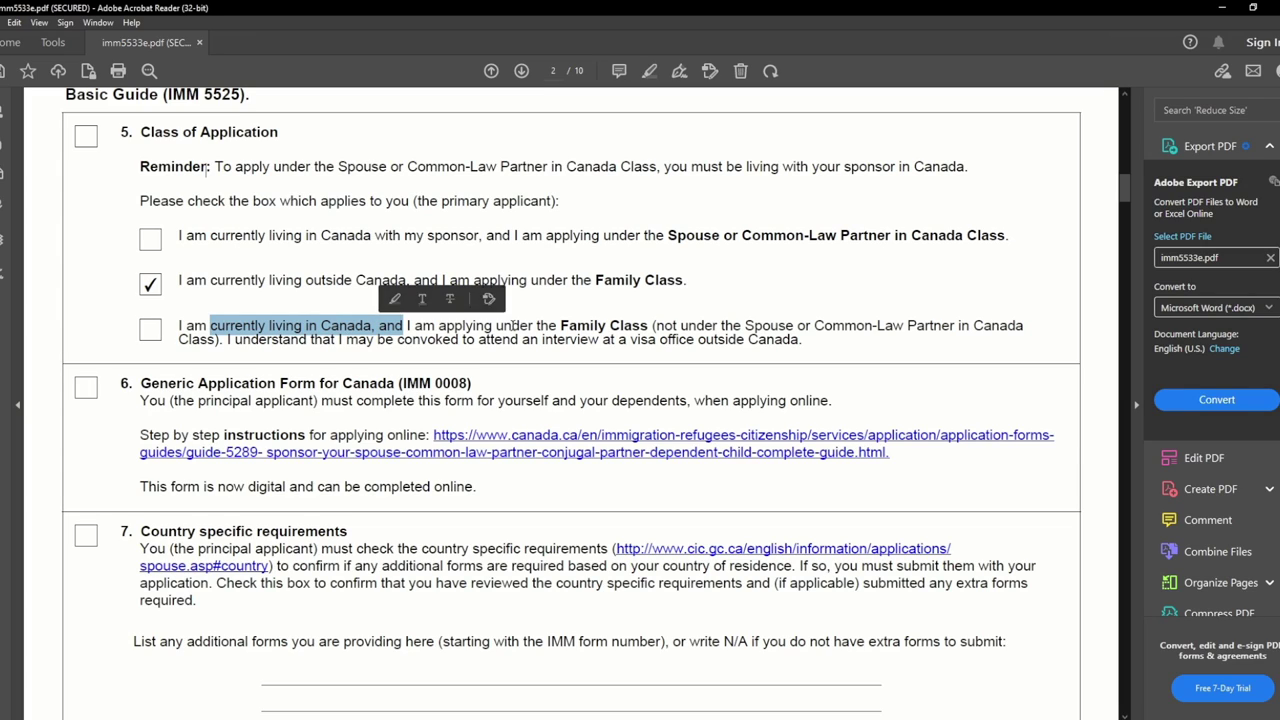
pyautogui.moveTo(556, 327); pyautogui.dragTo(653, 333)
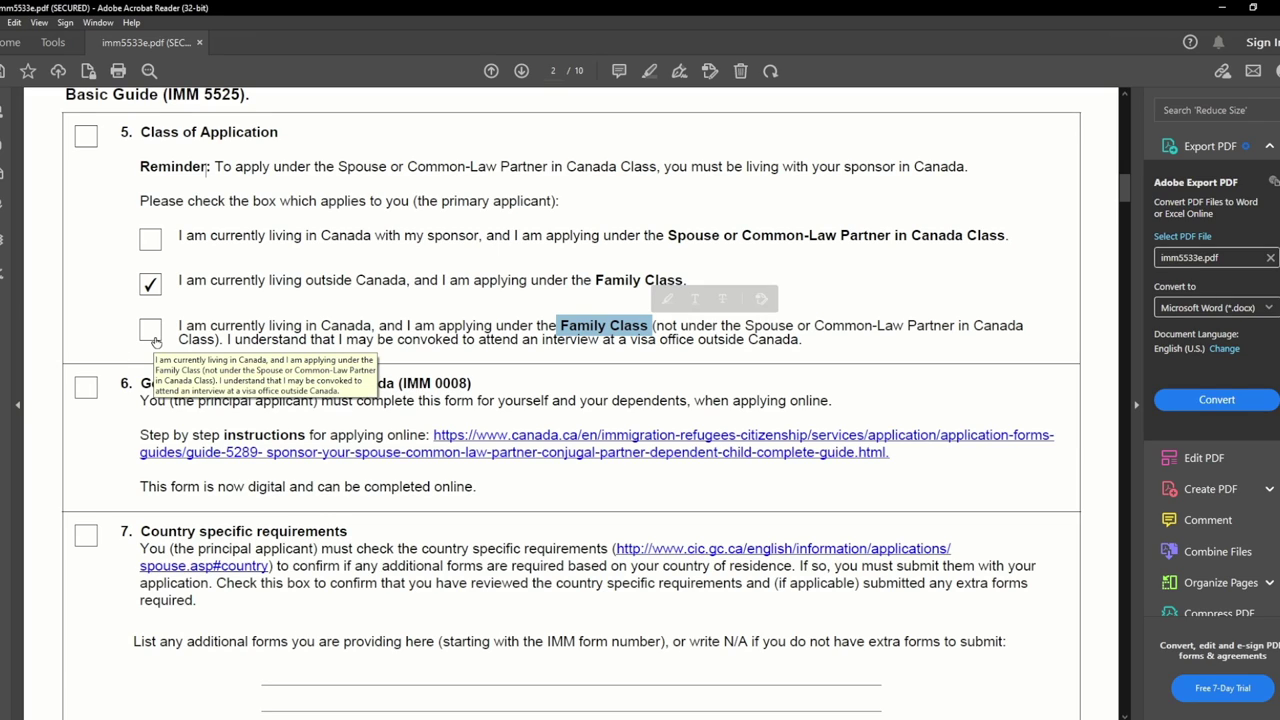
# Step: Check item 5, Class of Application, and item 6, Generic Application Form for Canada (IMM 0008)
pyautogui.click(86, 139)
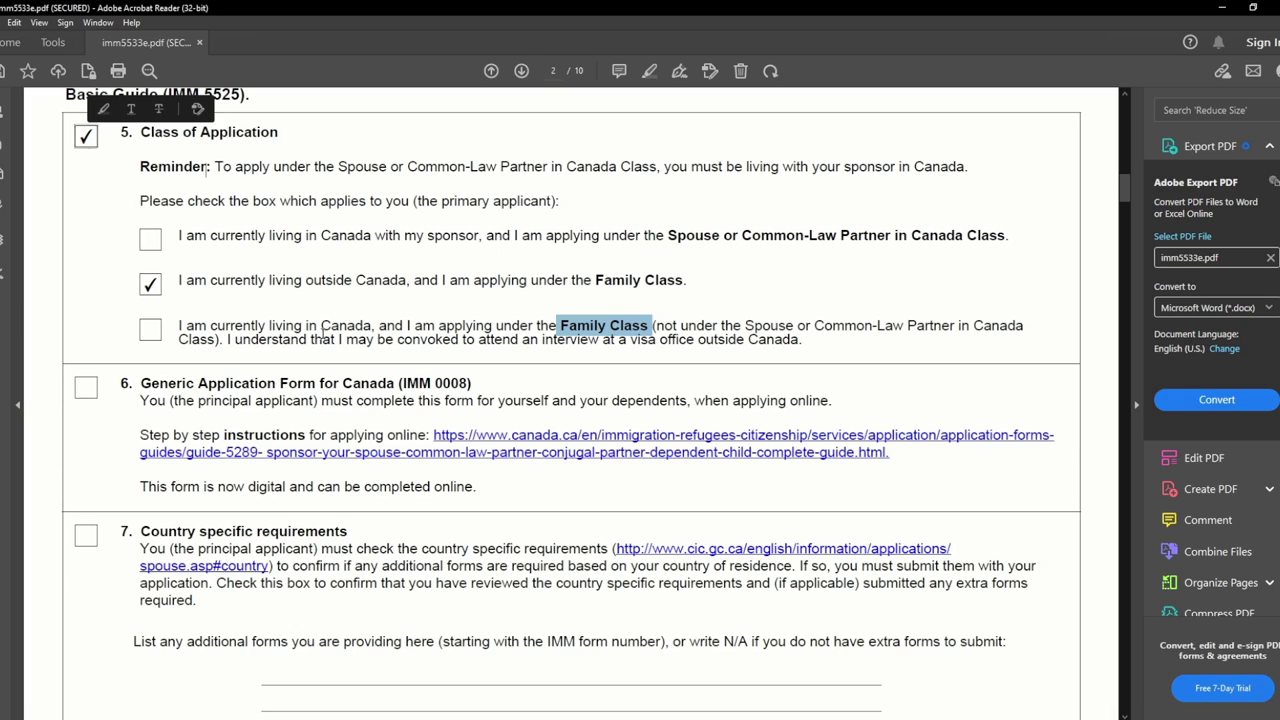
pyautogui.moveTo(147, 385); pyautogui.dragTo(470, 388)
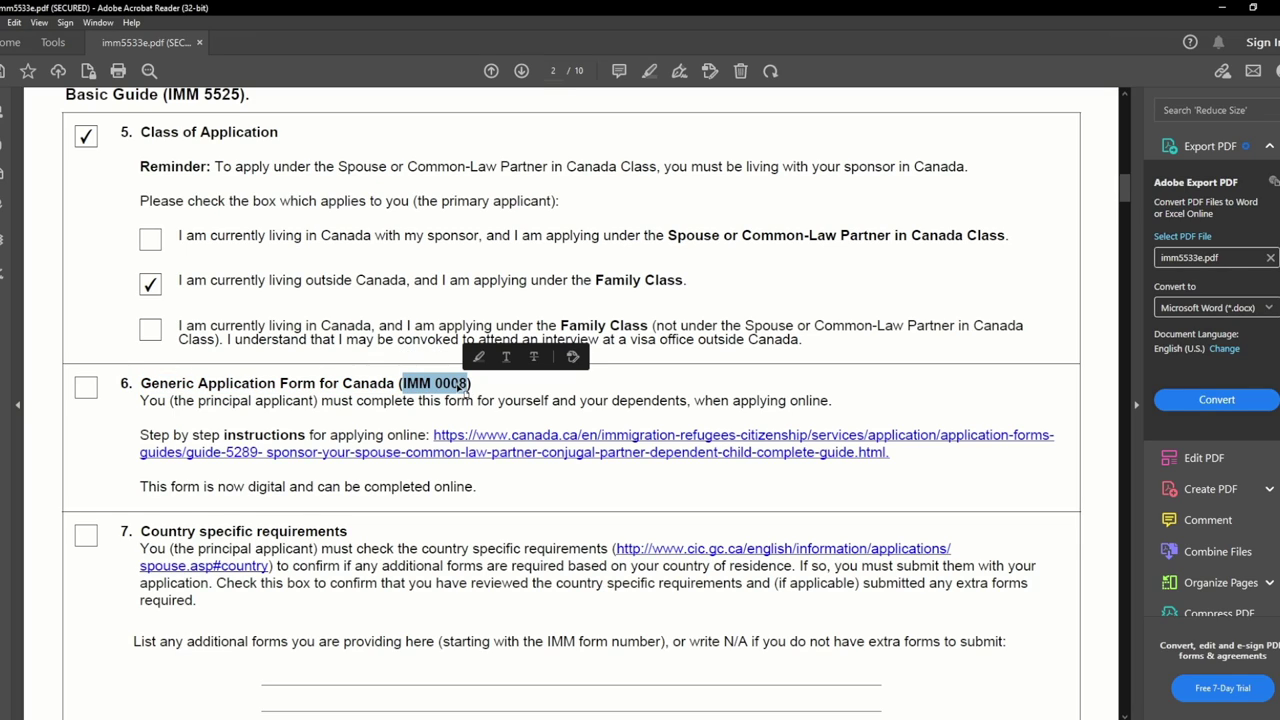
pyautogui.click(88, 392)
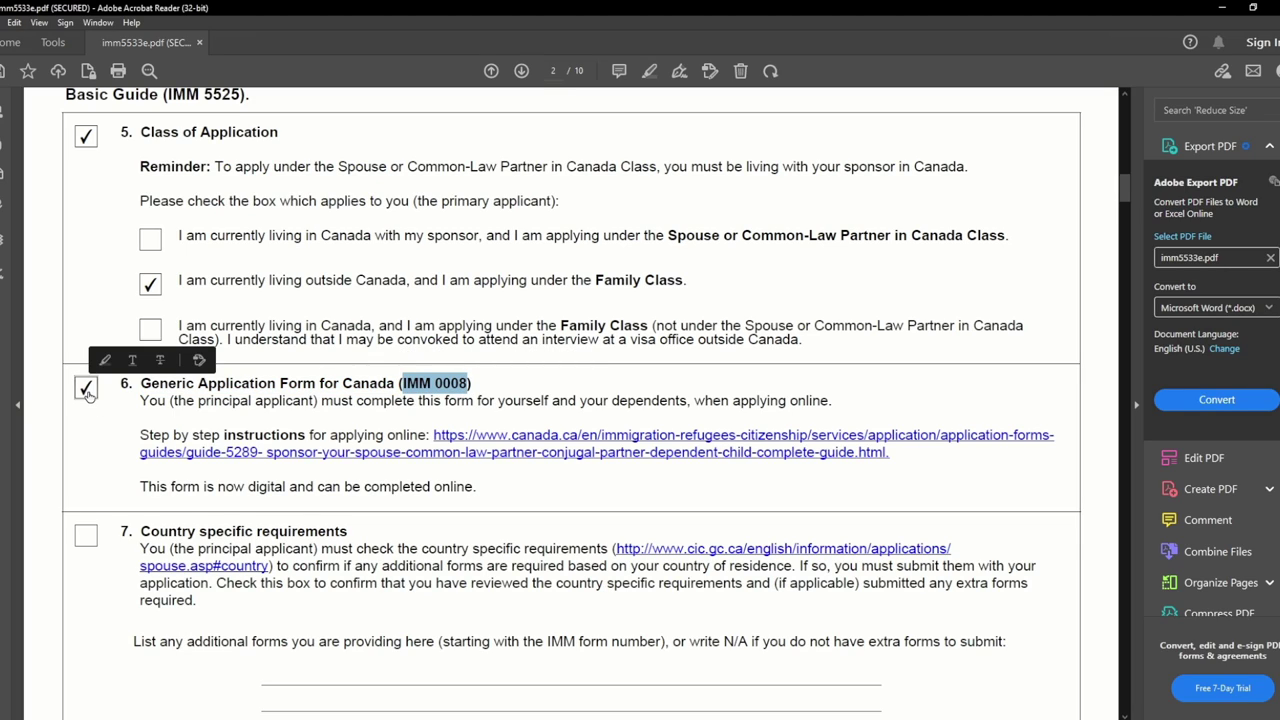
# Step: Check item 7, Country specific requirements, in the Sponsored Persons section
pyautogui.scroll(-5, 108, 430)
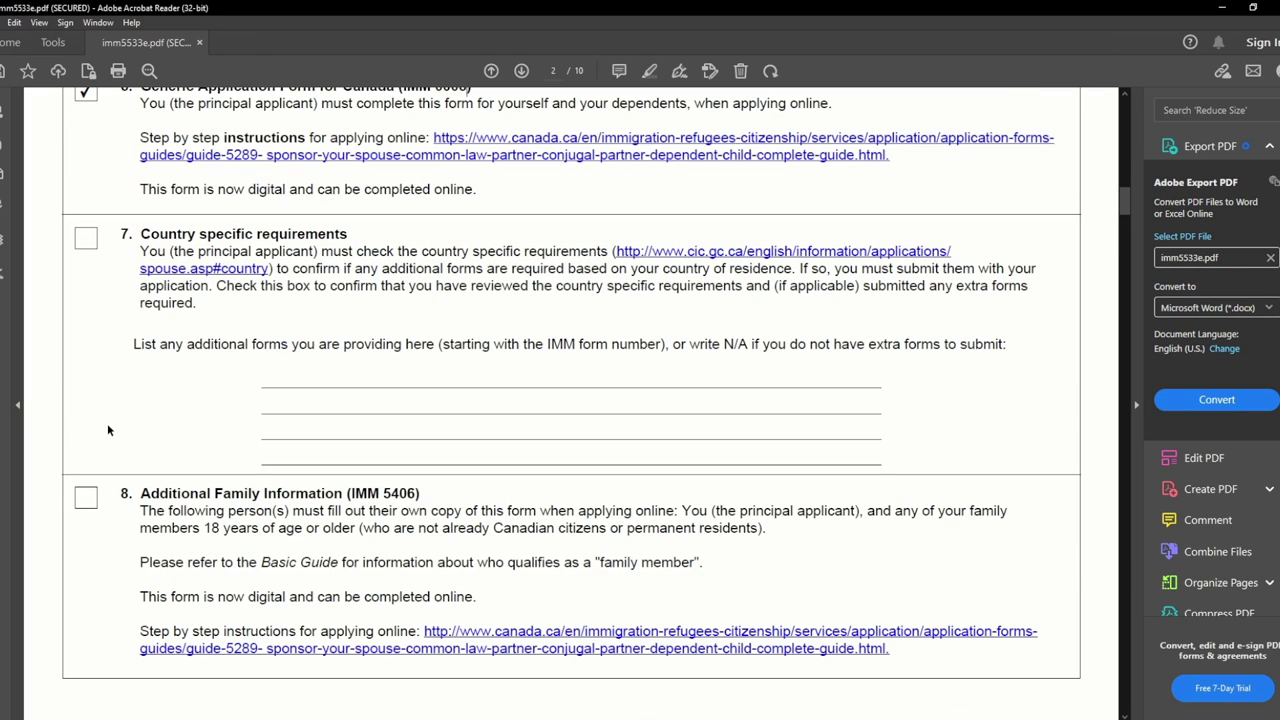
pyautogui.moveTo(139, 234); pyautogui.dragTo(348, 236)
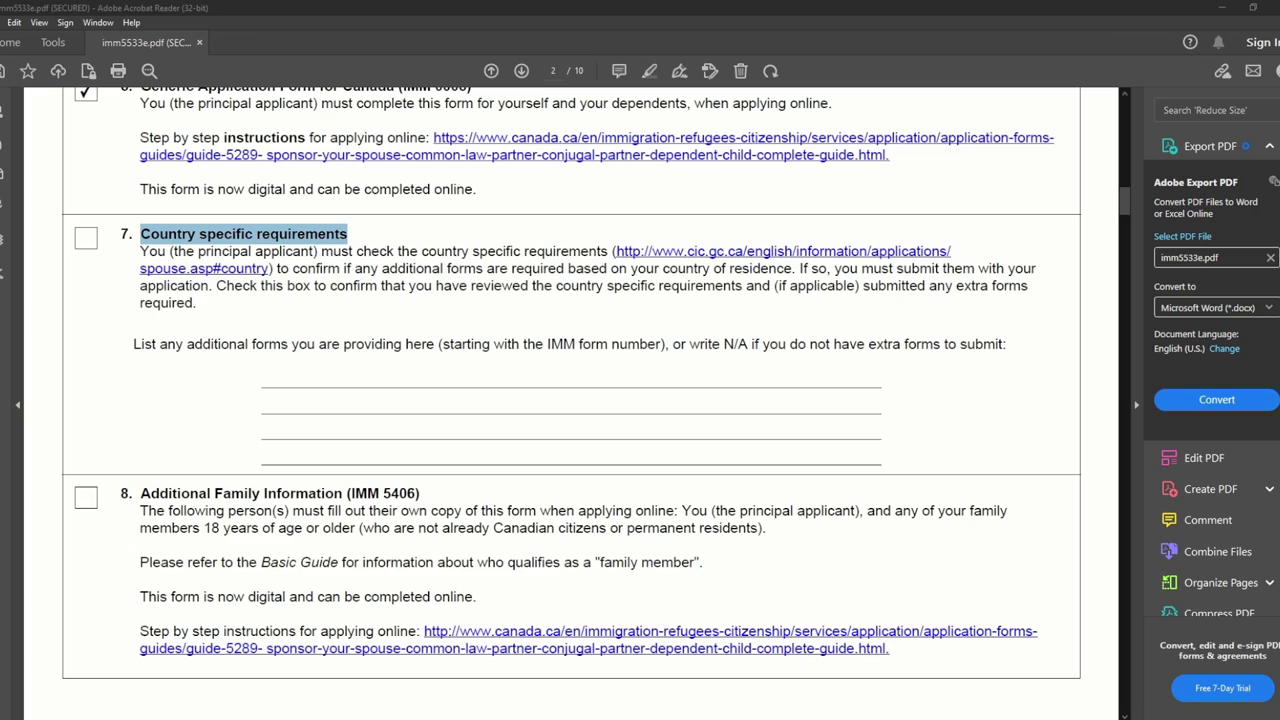
pyautogui.click(296, 380)
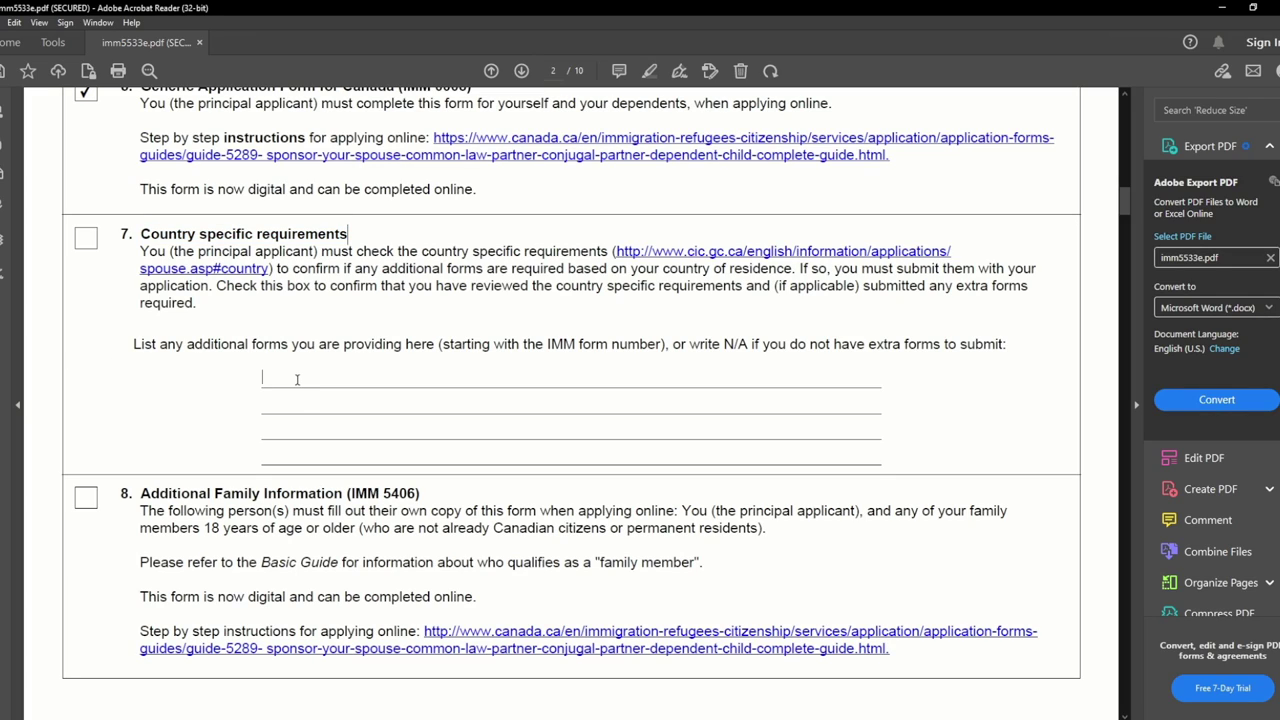
pyautogui.click(331, 596)
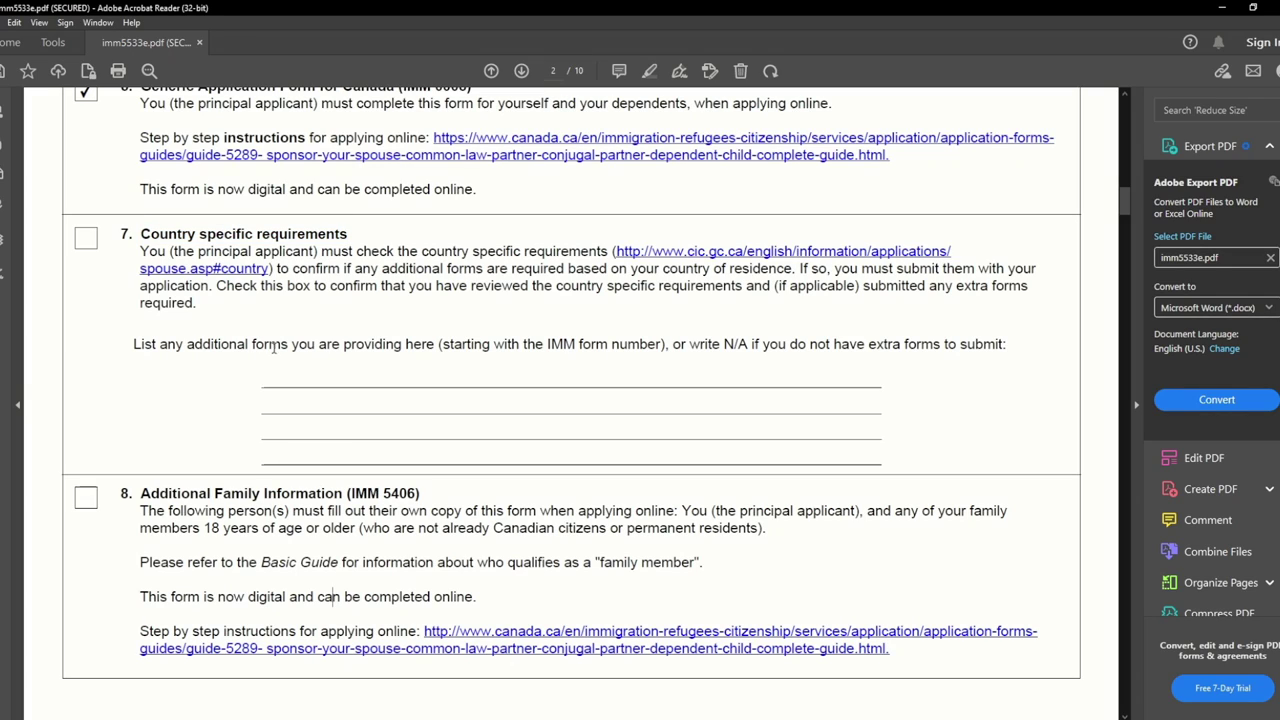
pyautogui.click(84, 242)
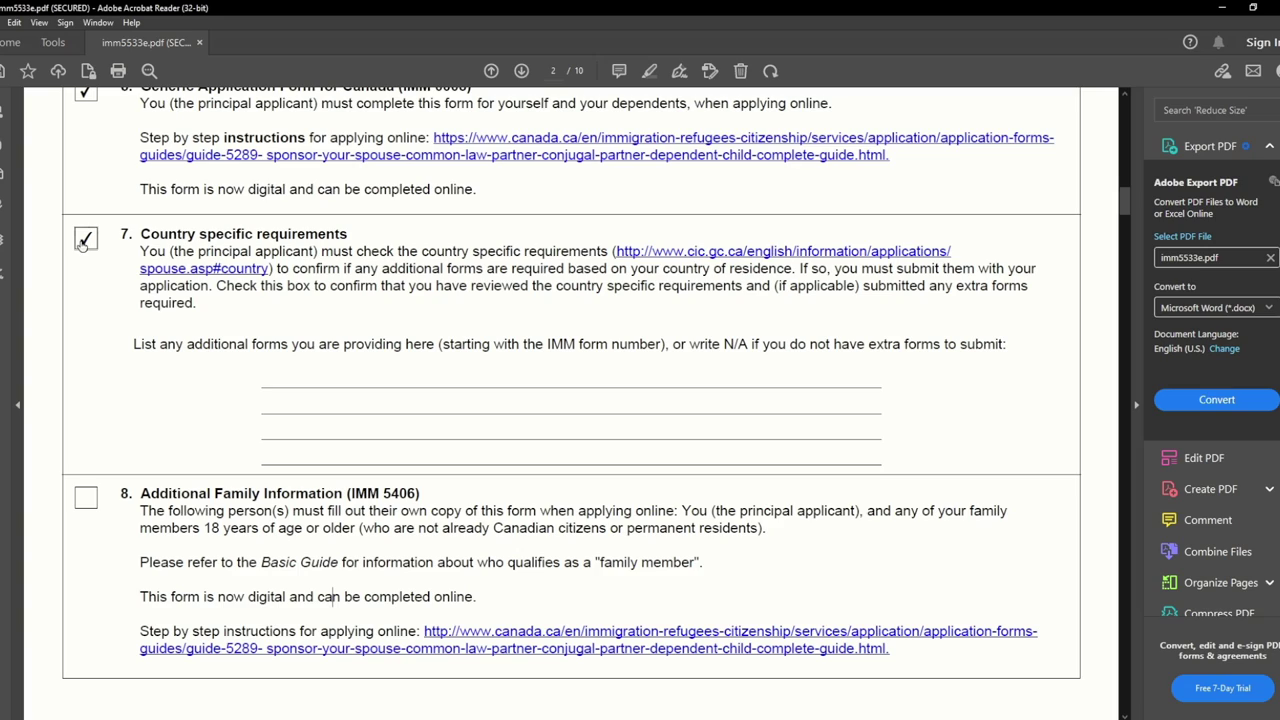
# Step: List "IMM 5562 - Supplementary Information - Your Travel" as the additional form under item 7 and enter N/A on the remaining three lines
pyautogui.click(307, 372)
pyautogui.write('IMM 5562 - Supplementary Information - Your Travel')
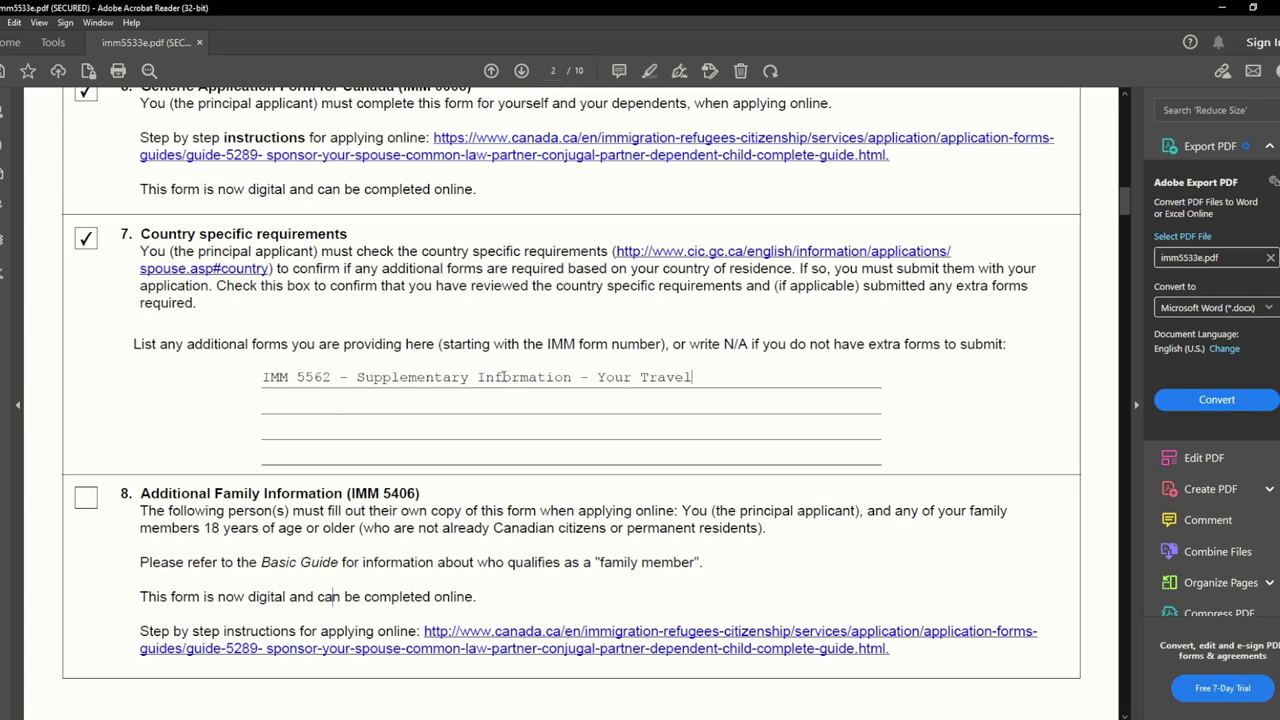
pyautogui.click(420, 402)
pyautogui.write('N/A')
pyautogui.press('Return')
pyautogui.write('N/AN/A')
pyautogui.click(297, 426)
pyautogui.click(299, 450)
pyautogui.moveTo(323, 403); pyautogui.dragTo(254, 455)
pyautogui.click(206, 458)
# Step: Check item 8, Additional Family Information (IMM 5406), and item 9, Schedule A - Background / Declaration (IMM 5669)
pyautogui.moveTo(141, 493); pyautogui.dragTo(425, 506)
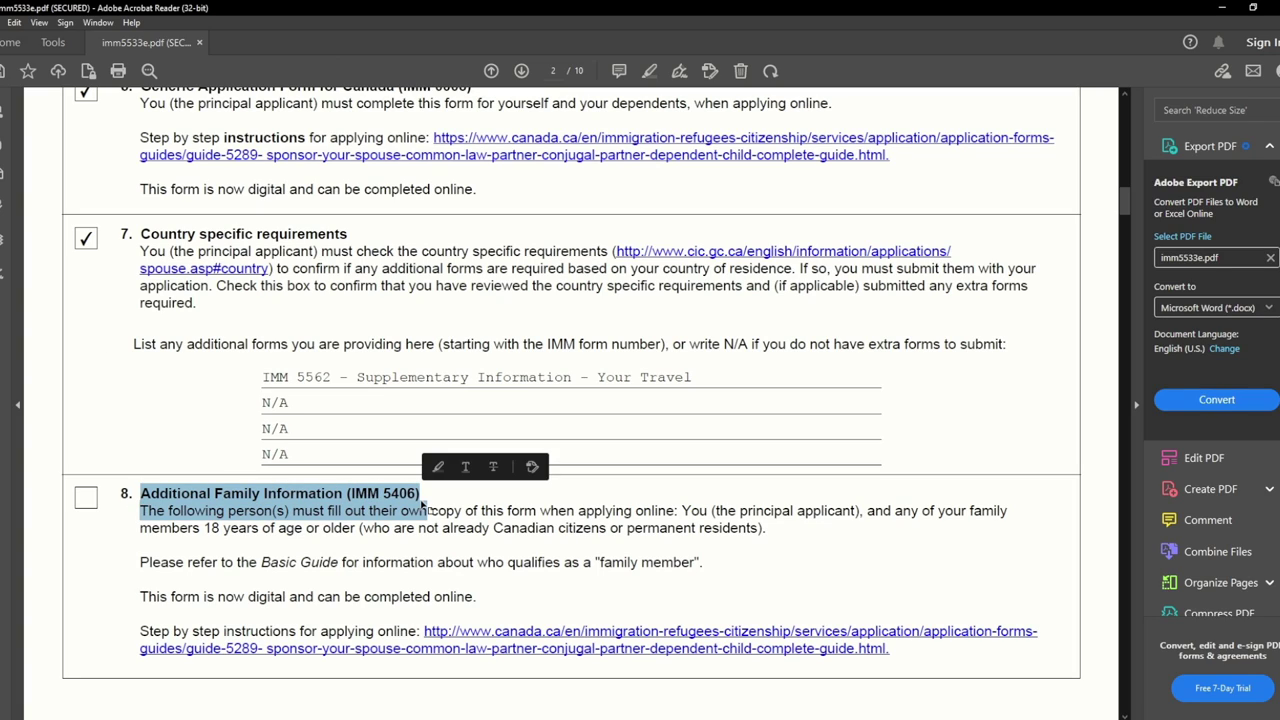
pyautogui.click(83, 505)
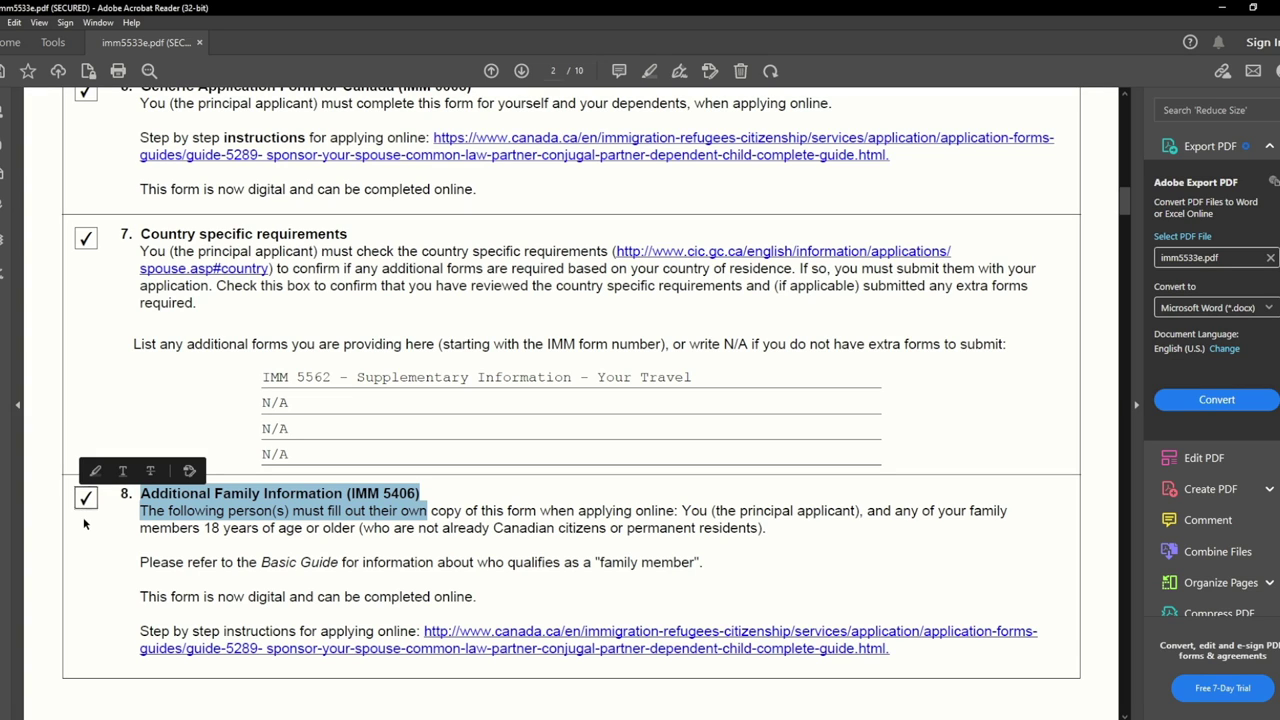
pyautogui.scroll(-6, 85, 520)
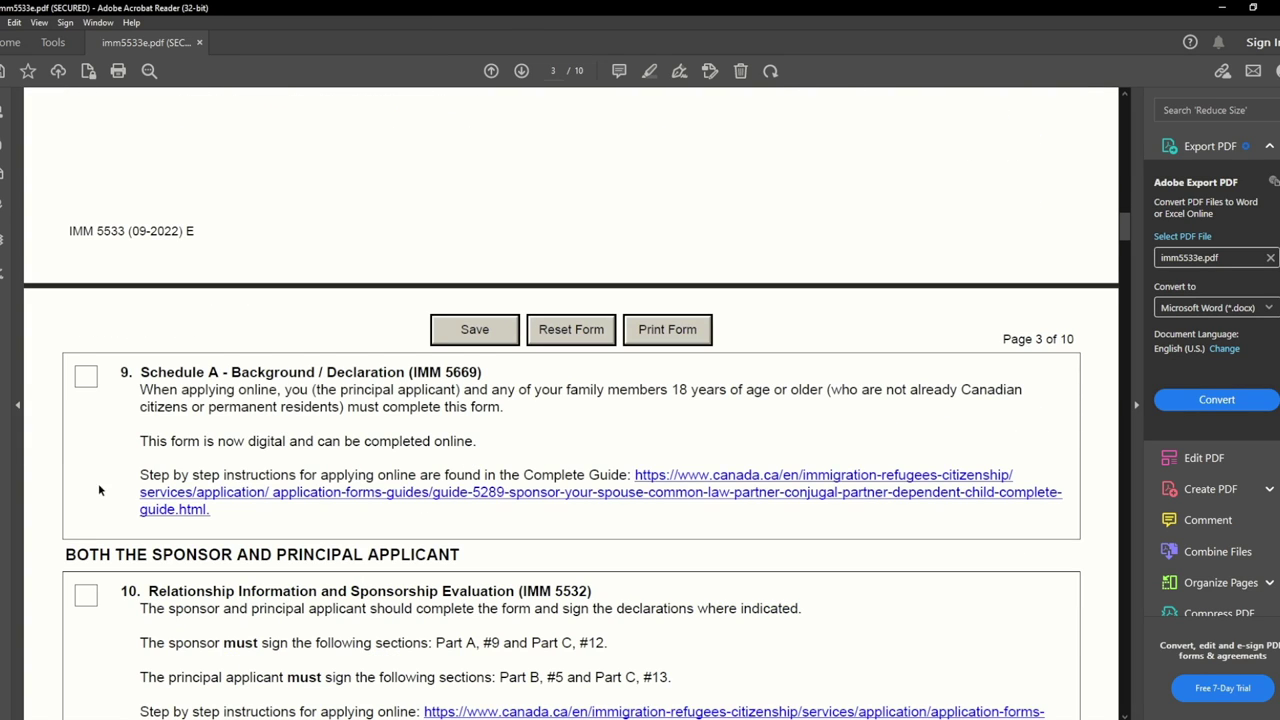
pyautogui.moveTo(144, 380); pyautogui.dragTo(481, 374)
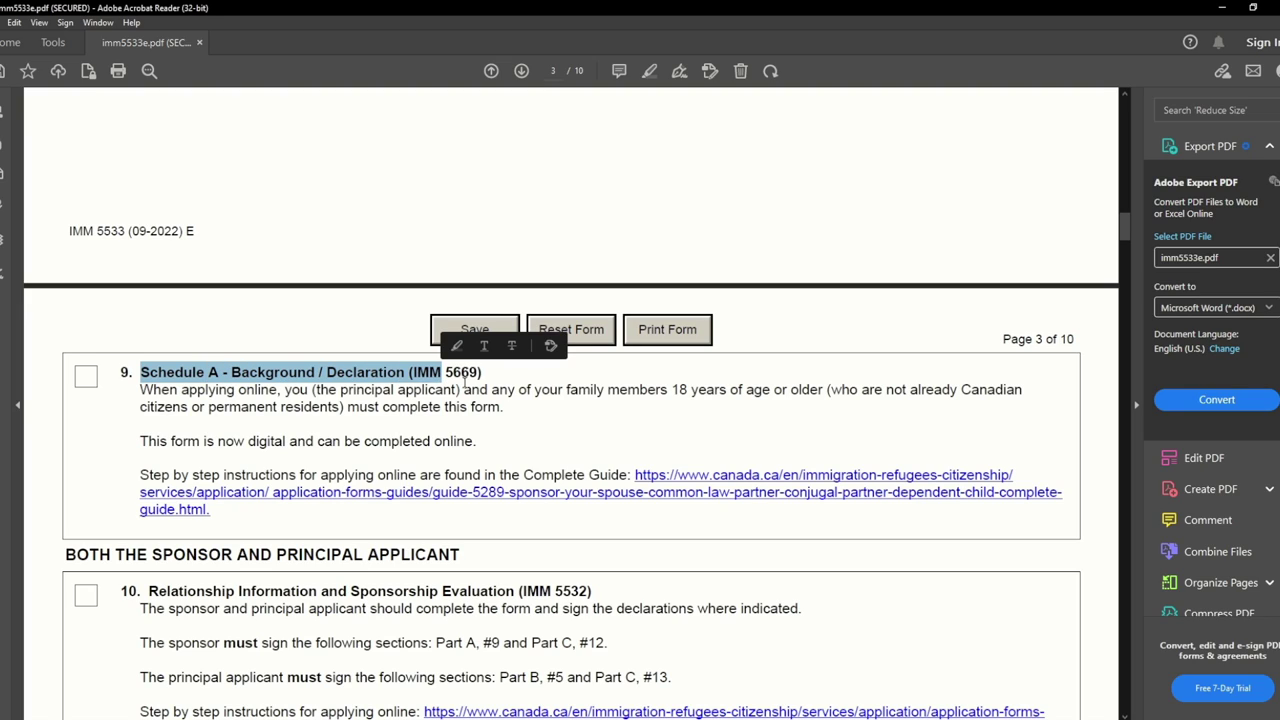
pyautogui.doubleClick(463, 372)
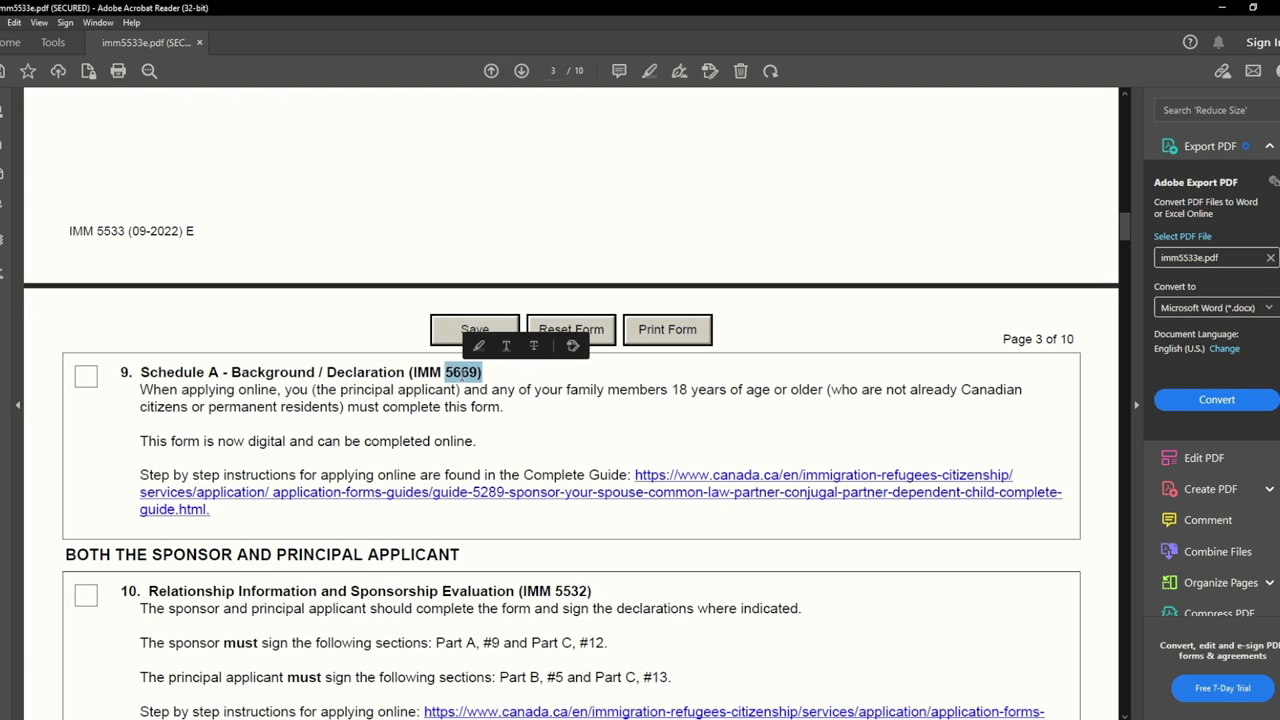
pyautogui.click(86, 378)
# Step: Check item 10, Relationship Information and Sponsorship Evaluation (IMM 5532), in the section for both the sponsor and principal applicant
pyautogui.scroll(-5, 105, 402)
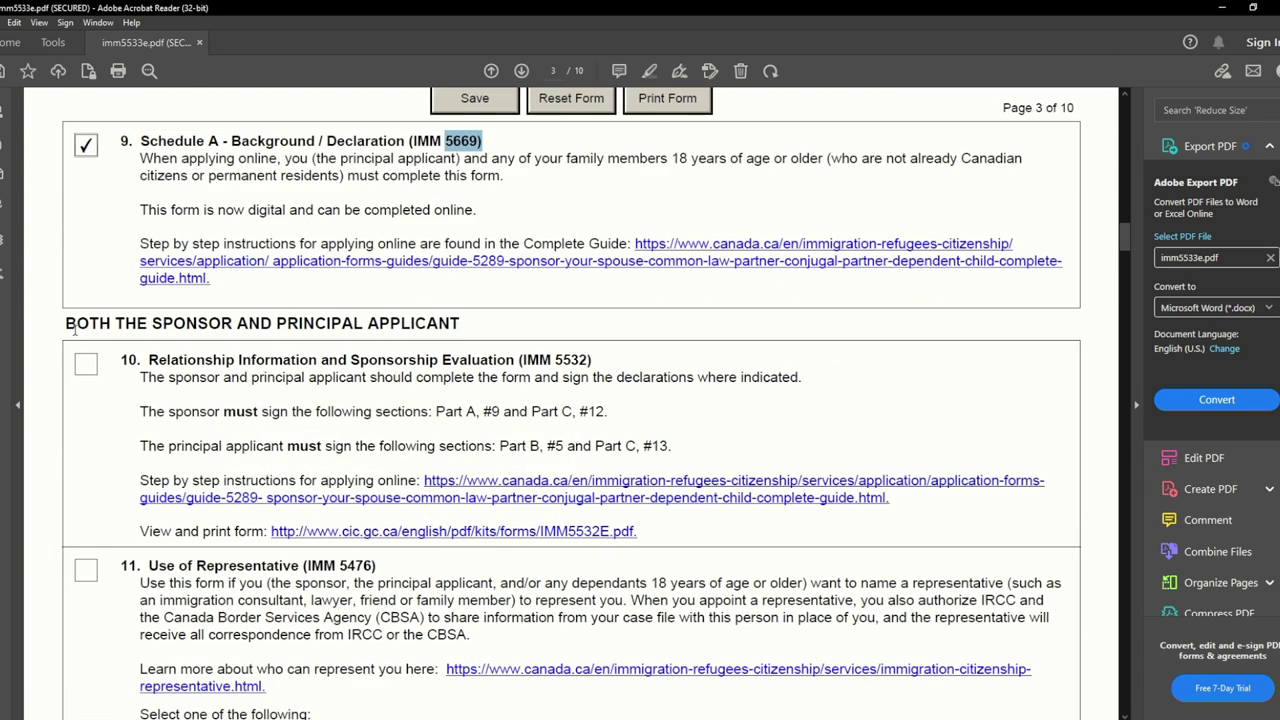
pyautogui.moveTo(66, 322); pyautogui.dragTo(455, 323)
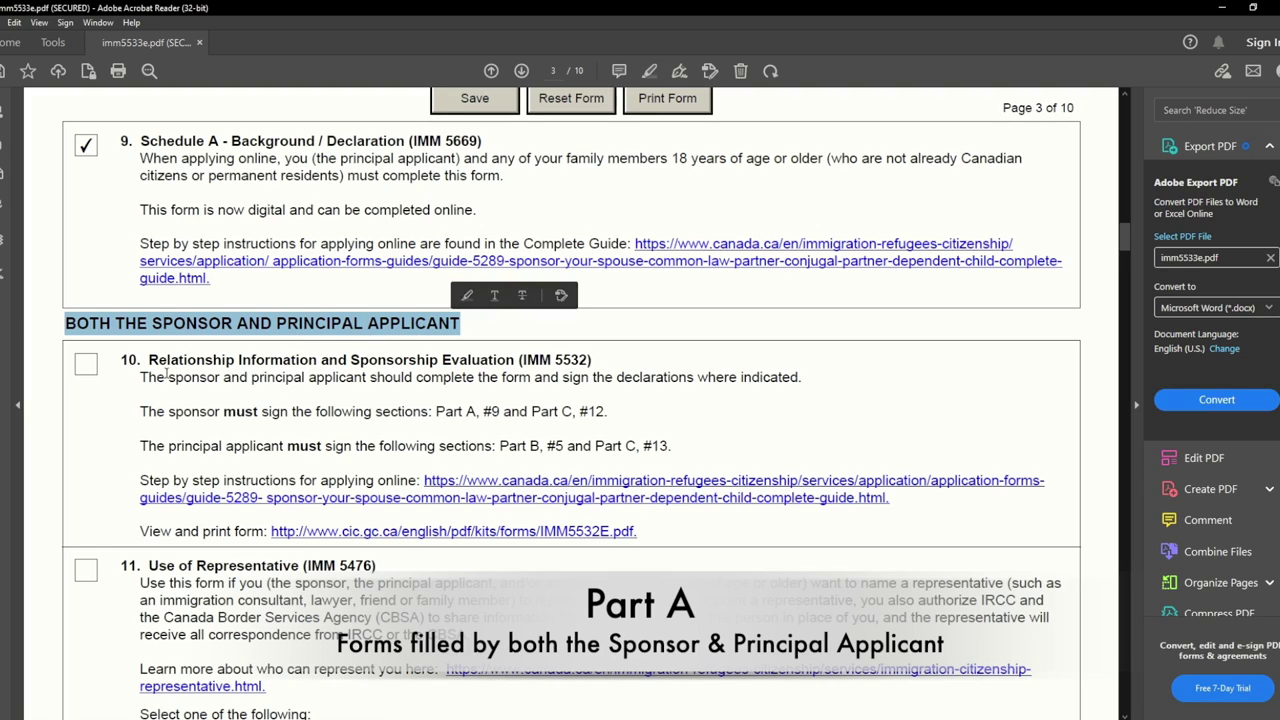
pyautogui.moveTo(150, 360); pyautogui.dragTo(222, 366)
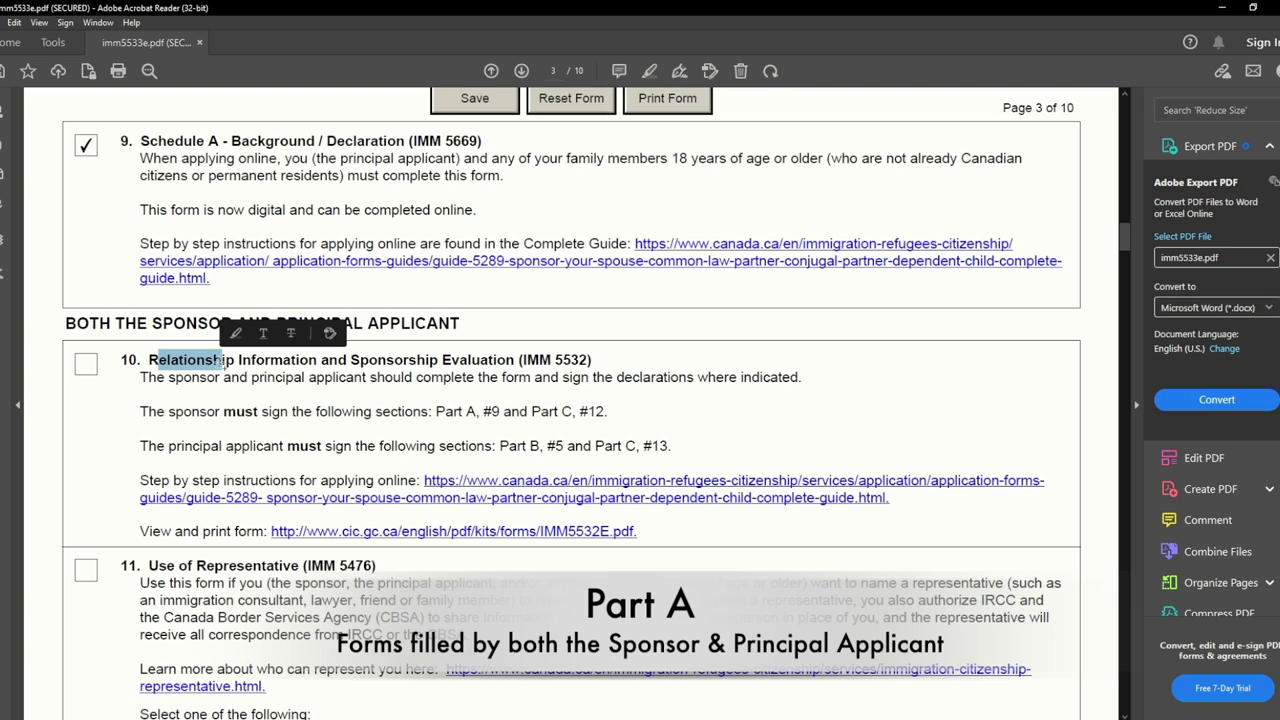
pyautogui.moveTo(350, 360); pyautogui.dragTo(515, 363)
pyautogui.doubleClick(578, 360)
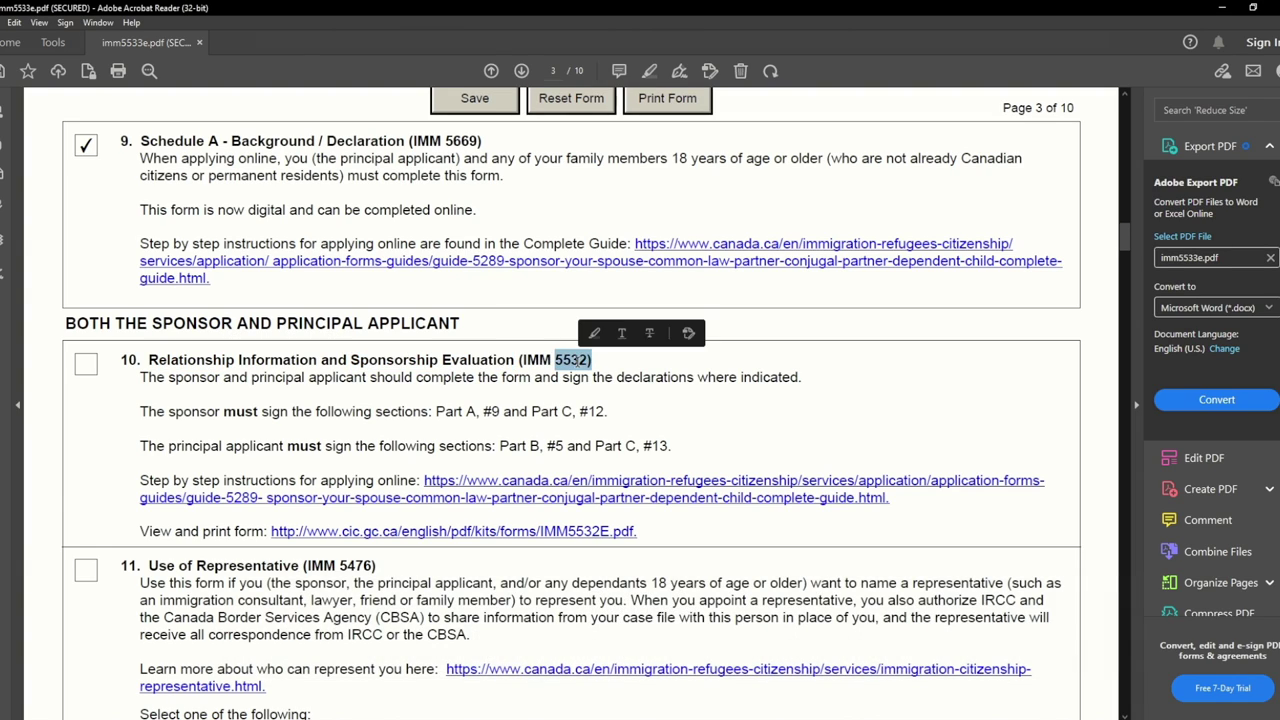
pyautogui.click(87, 369)
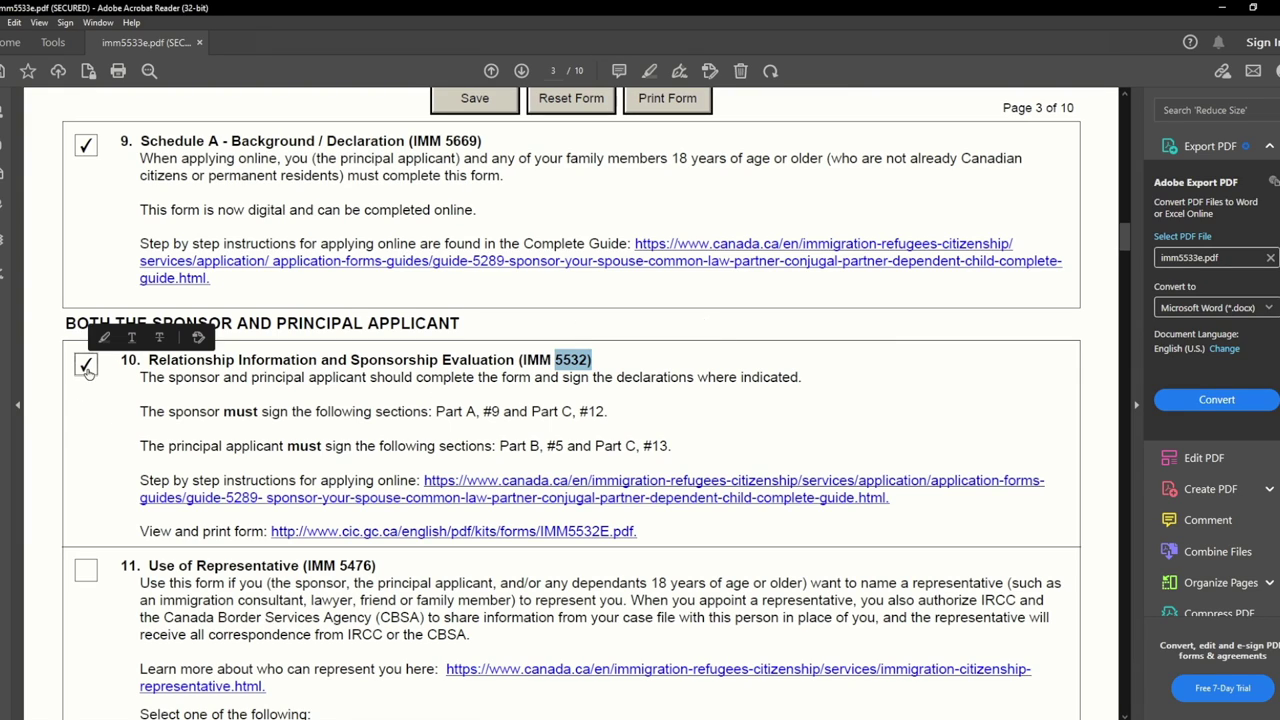
# Step: Review which sections of the IMM 5532 form the sponsor and the principal applicant must each sign under item 10
pyautogui.scroll(-1, 103, 386)
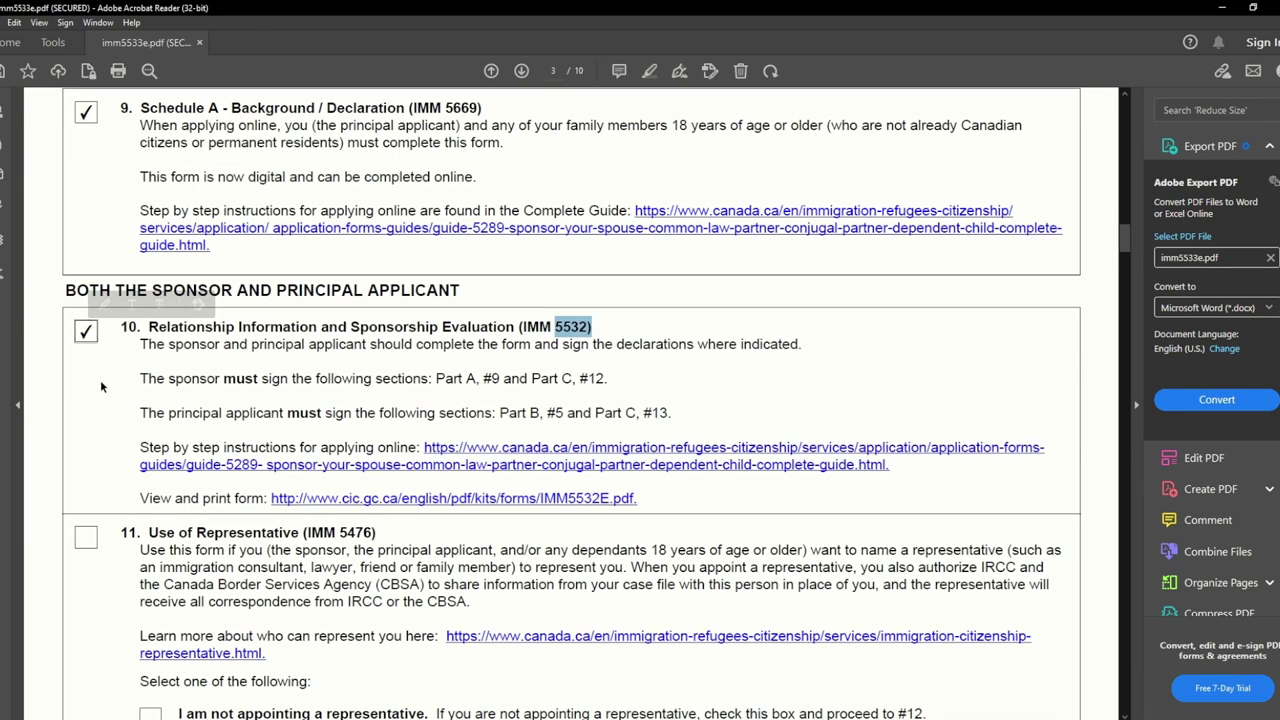
pyautogui.moveTo(141, 380); pyautogui.dragTo(258, 380)
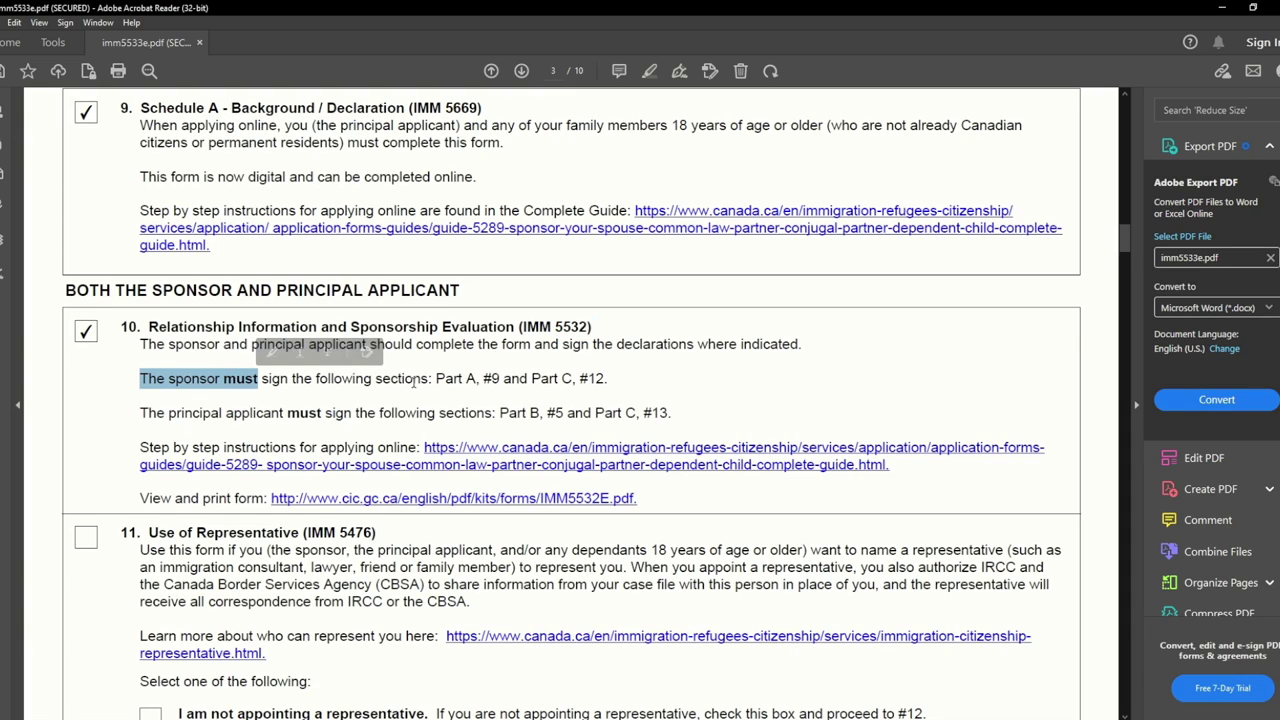
pyautogui.moveTo(435, 380); pyautogui.dragTo(607, 379)
pyautogui.click(540, 378)
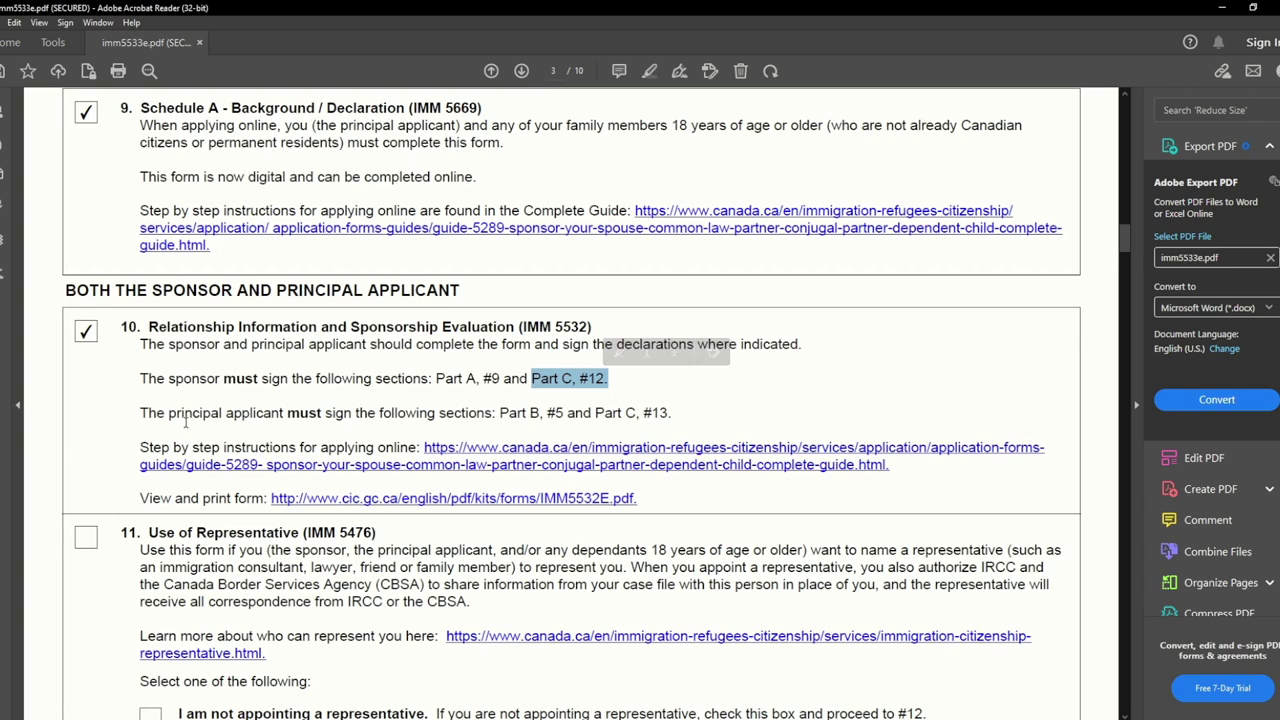
pyautogui.moveTo(168, 413); pyautogui.dragTo(322, 413)
pyautogui.moveTo(498, 412); pyautogui.dragTo(652, 414)
pyautogui.click(658, 414)
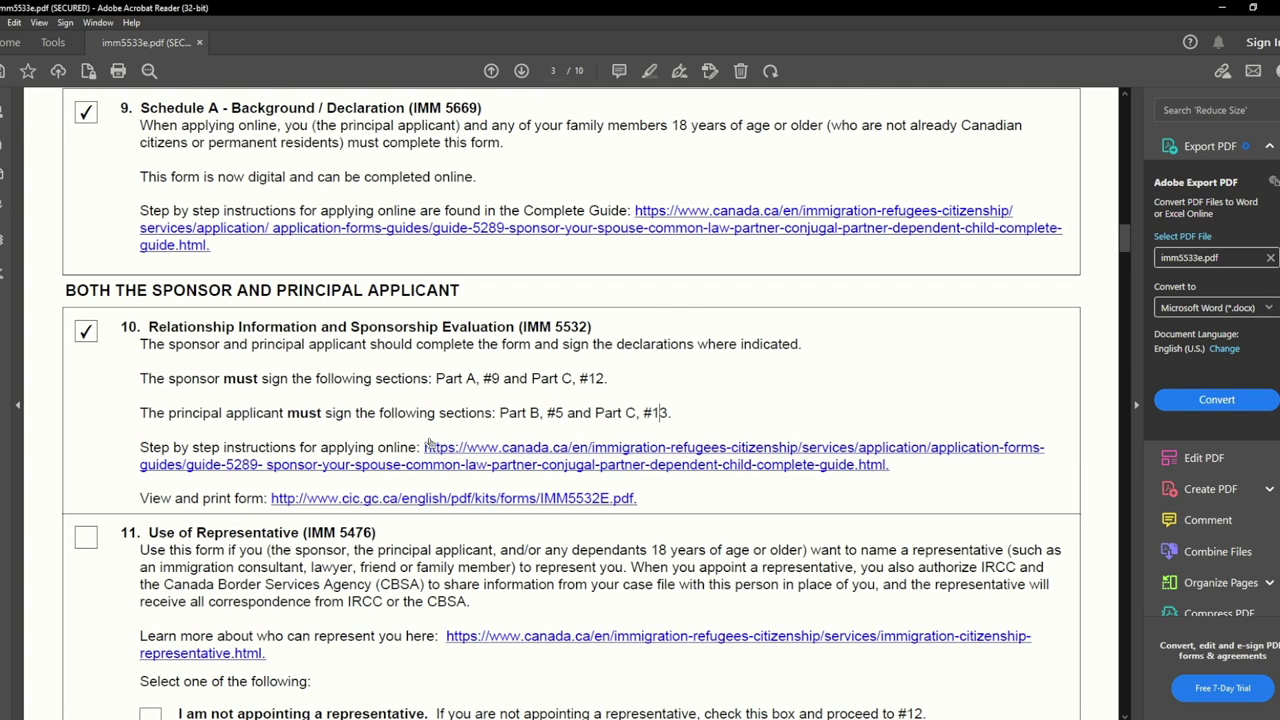
# Step: Check item 11, Use of Representative (IMM 5476), and select the option "I am appointing a representative."
pyautogui.scroll(-5, 657, 415)
pyautogui.scroll(-1, 139, 286)
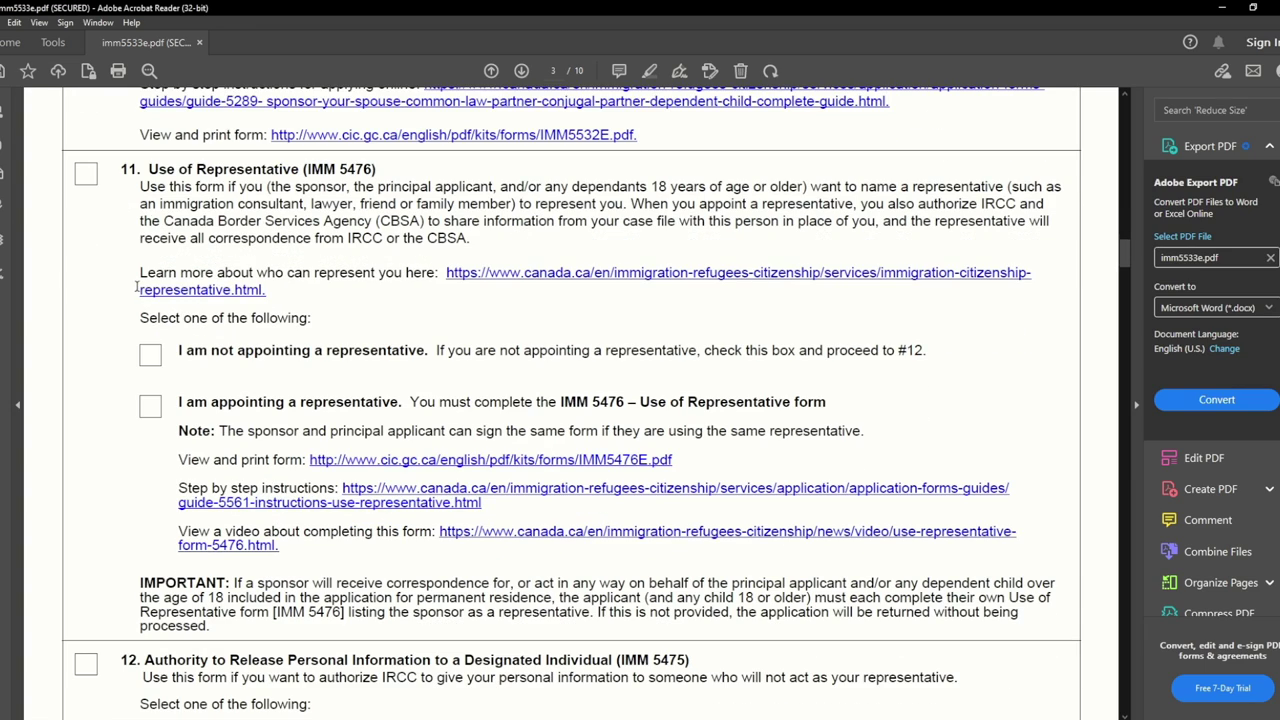
pyautogui.moveTo(148, 170); pyautogui.dragTo(375, 172)
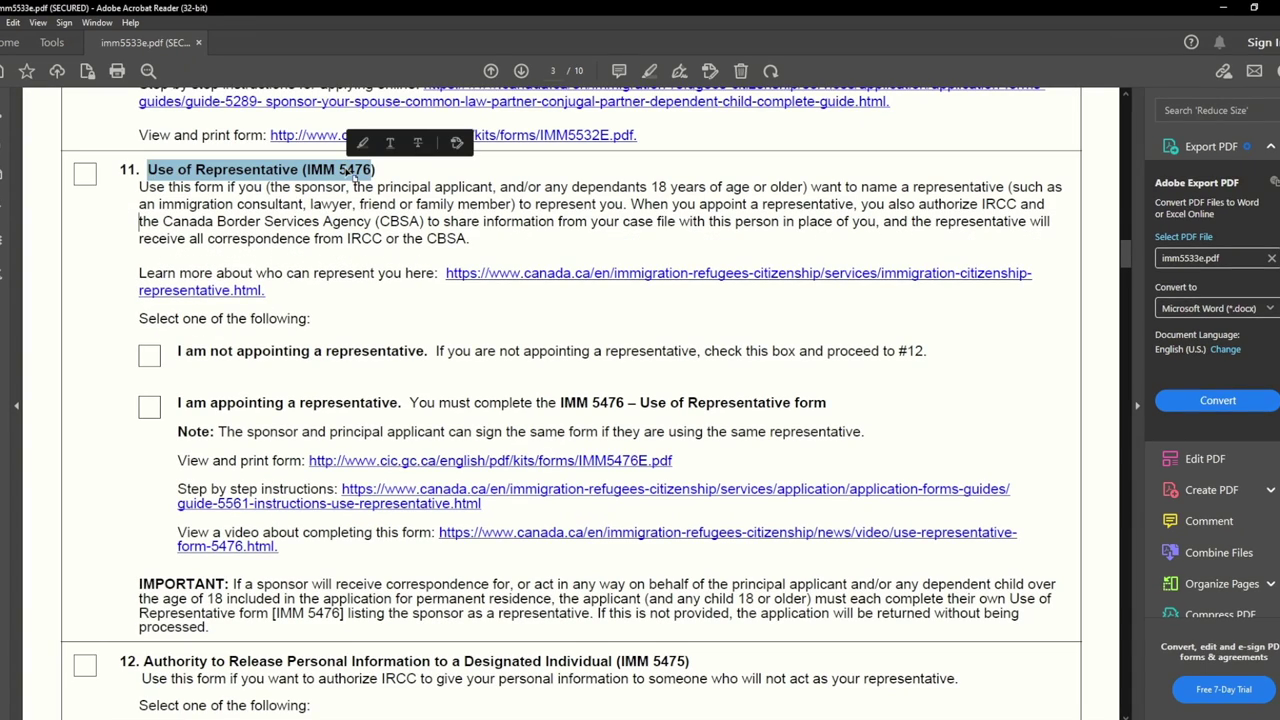
pyautogui.doubleClick(355, 175)
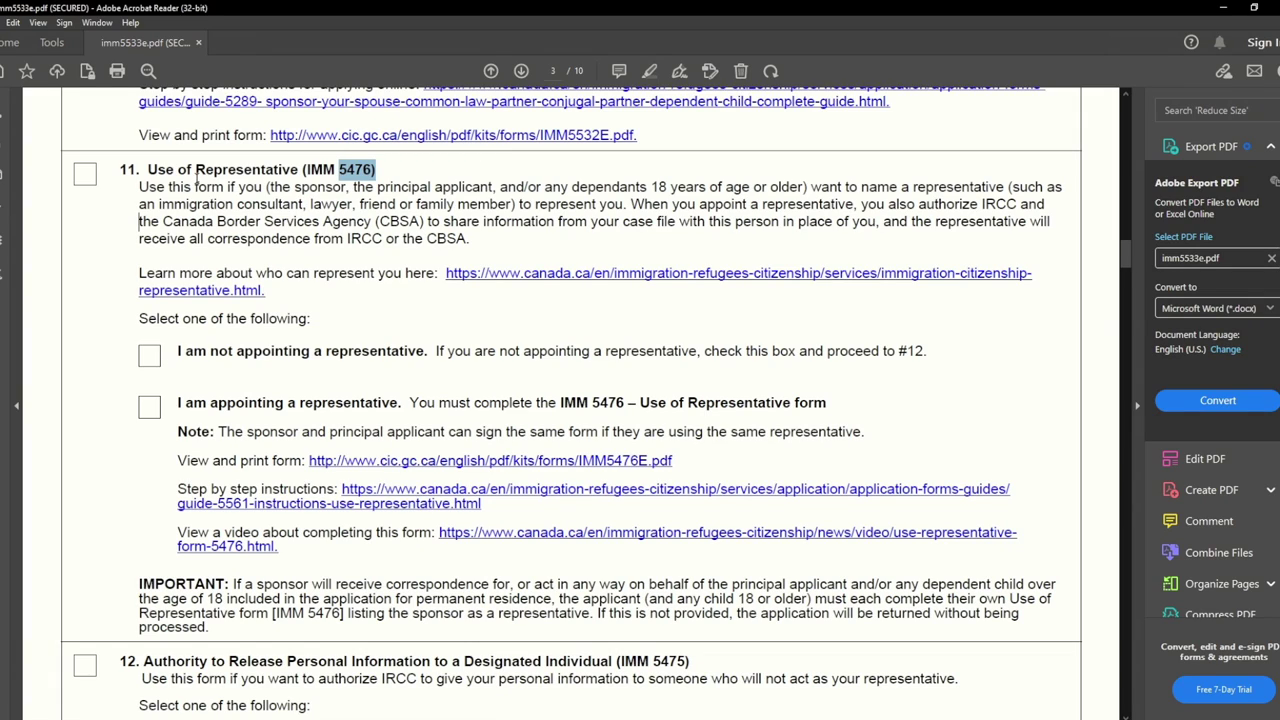
pyautogui.click(85, 175)
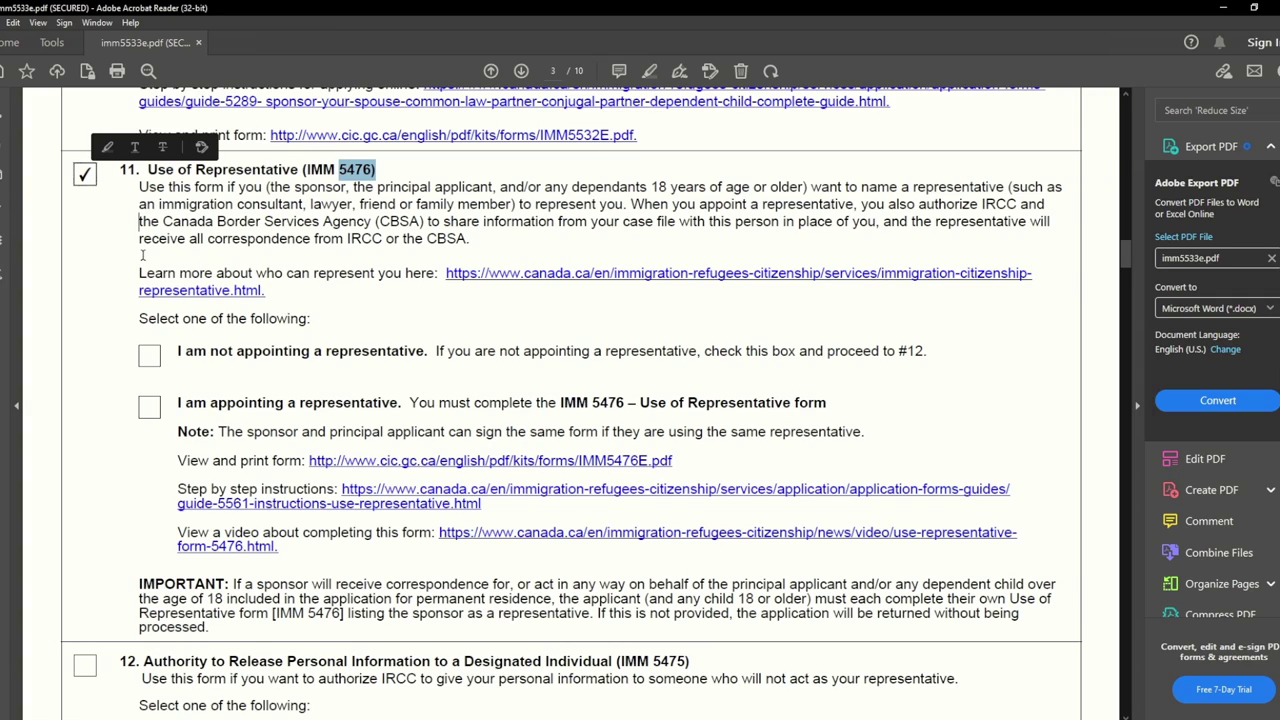
pyautogui.click(150, 416)
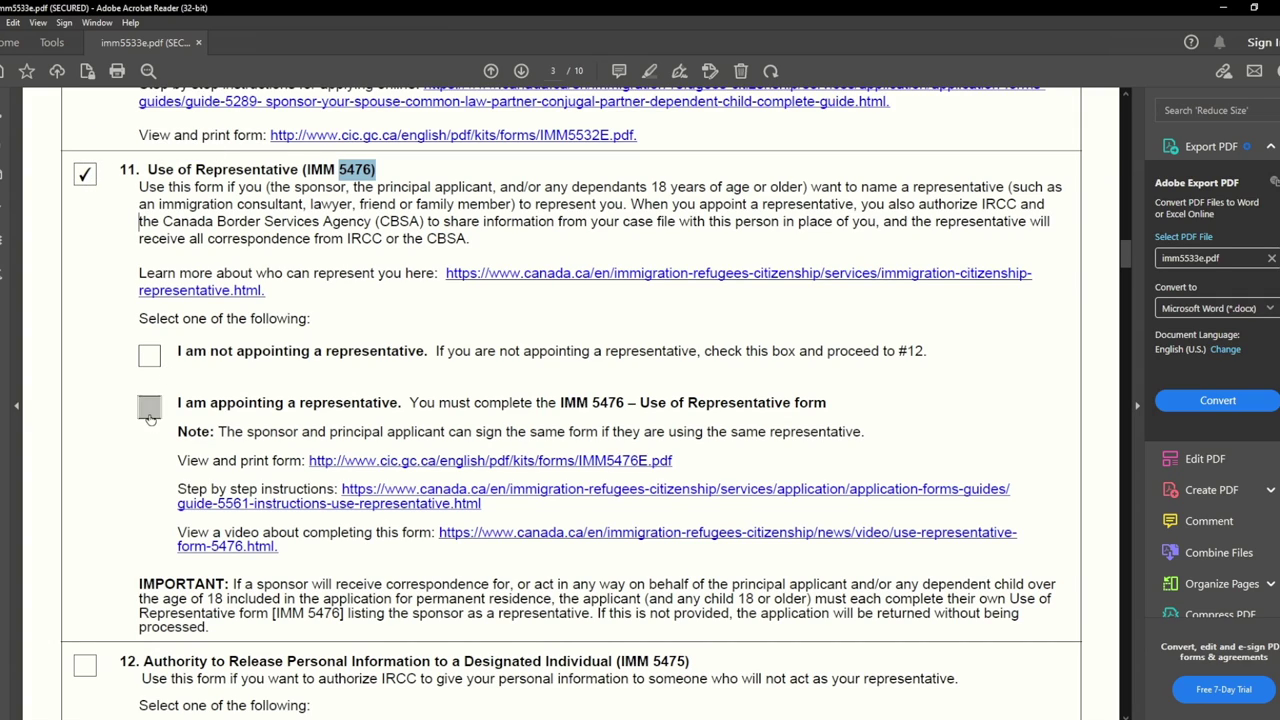
pyautogui.moveTo(181, 405); pyautogui.dragTo(398, 408)
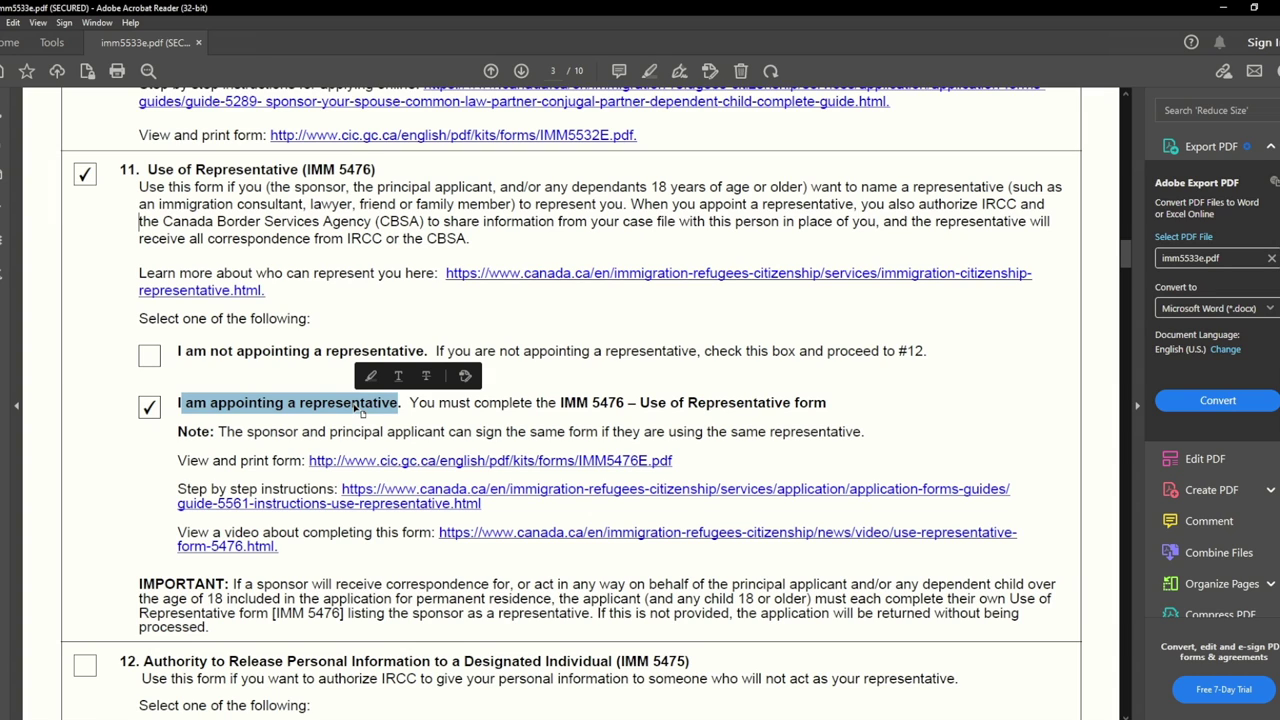
# Step: Check item 12, Authority to Release Personal Information to a Designated Individual (IMM 5475), and mark it "Not applicable."
pyautogui.scroll(-10, 350, 420)
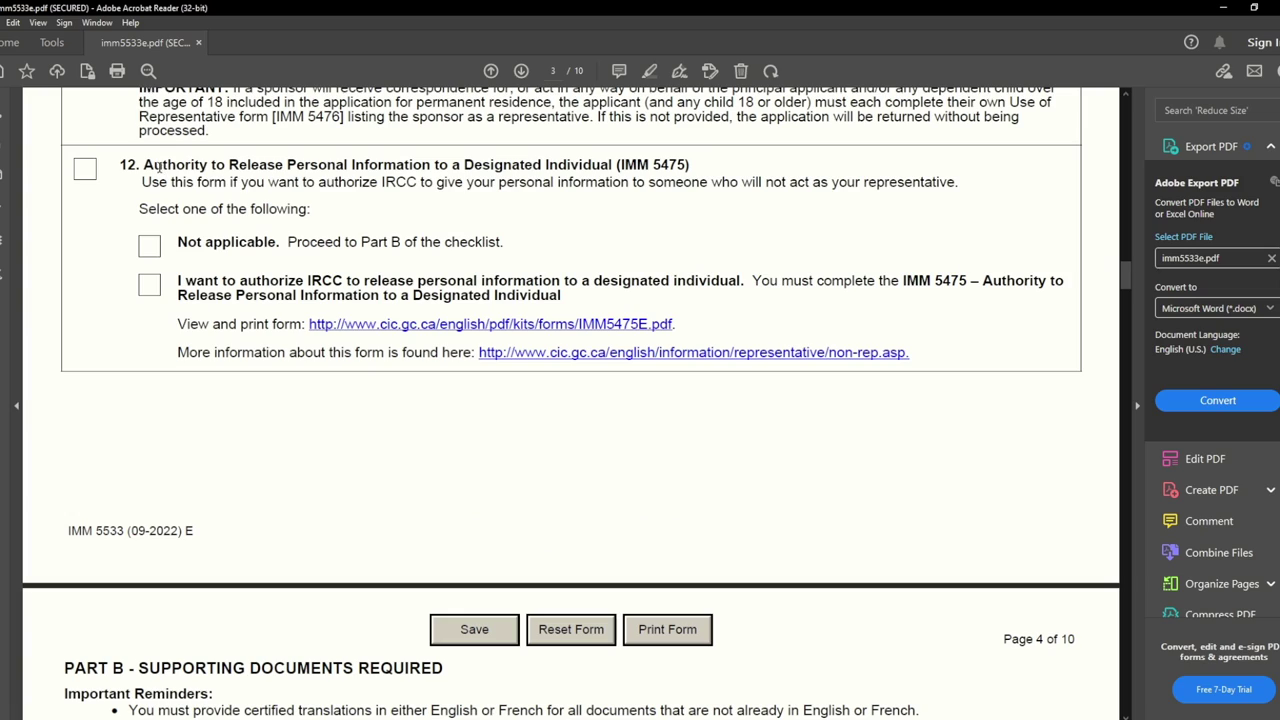
pyautogui.moveTo(144, 167); pyautogui.dragTo(692, 168)
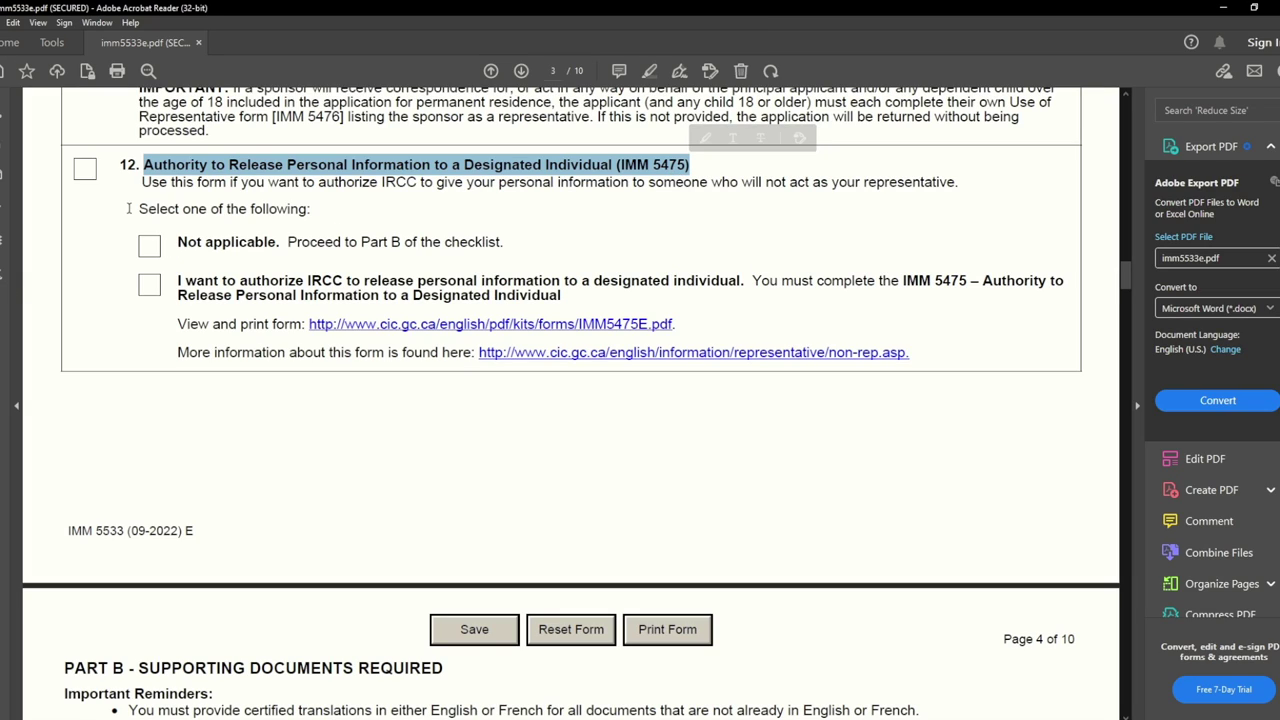
pyautogui.click(86, 170)
pyautogui.click(149, 246)
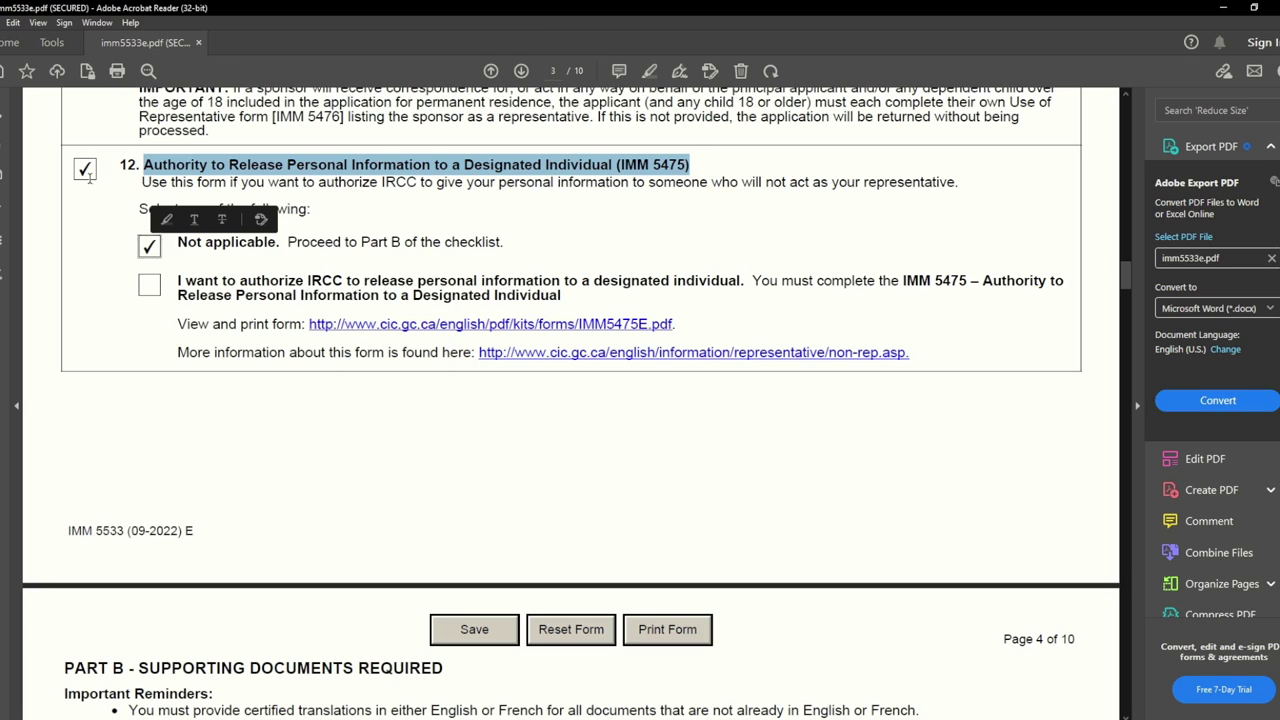
pyautogui.click(198, 464)
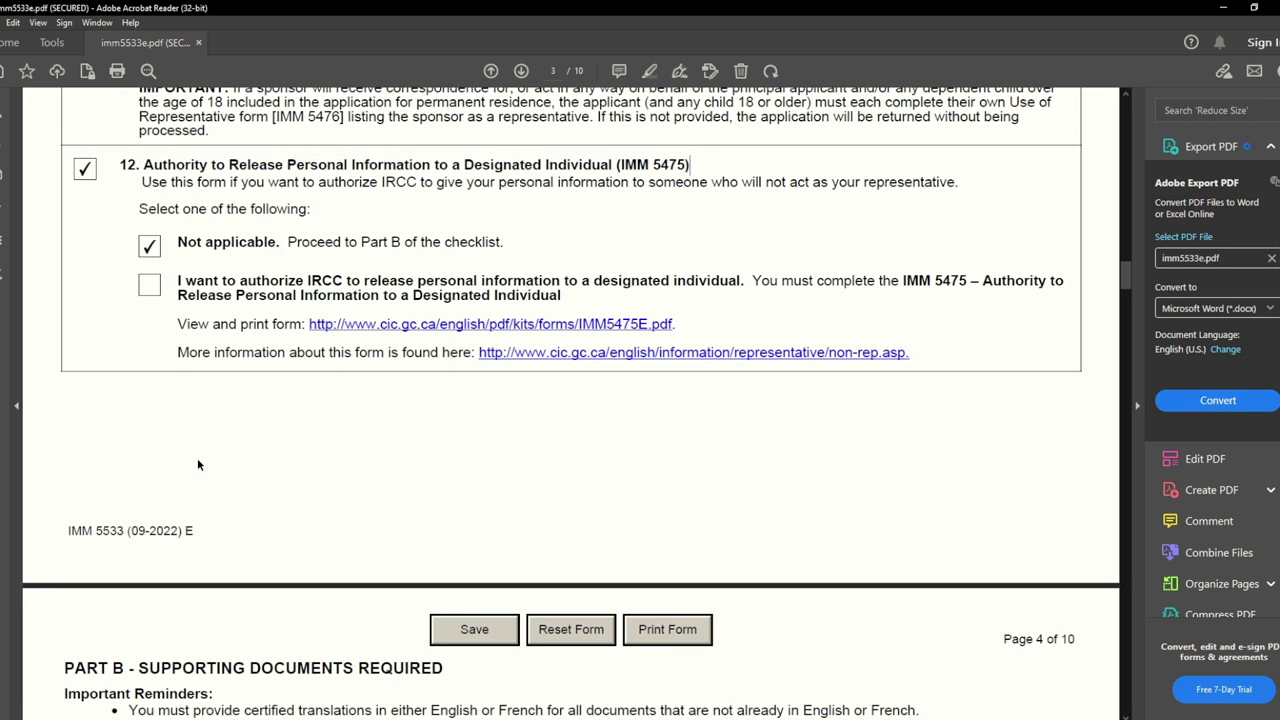
# Step: Review Part B's Important Reminders on certified translations, PDF uploads of original documents and country specific requirements
pyautogui.scroll(-5, 198, 465)
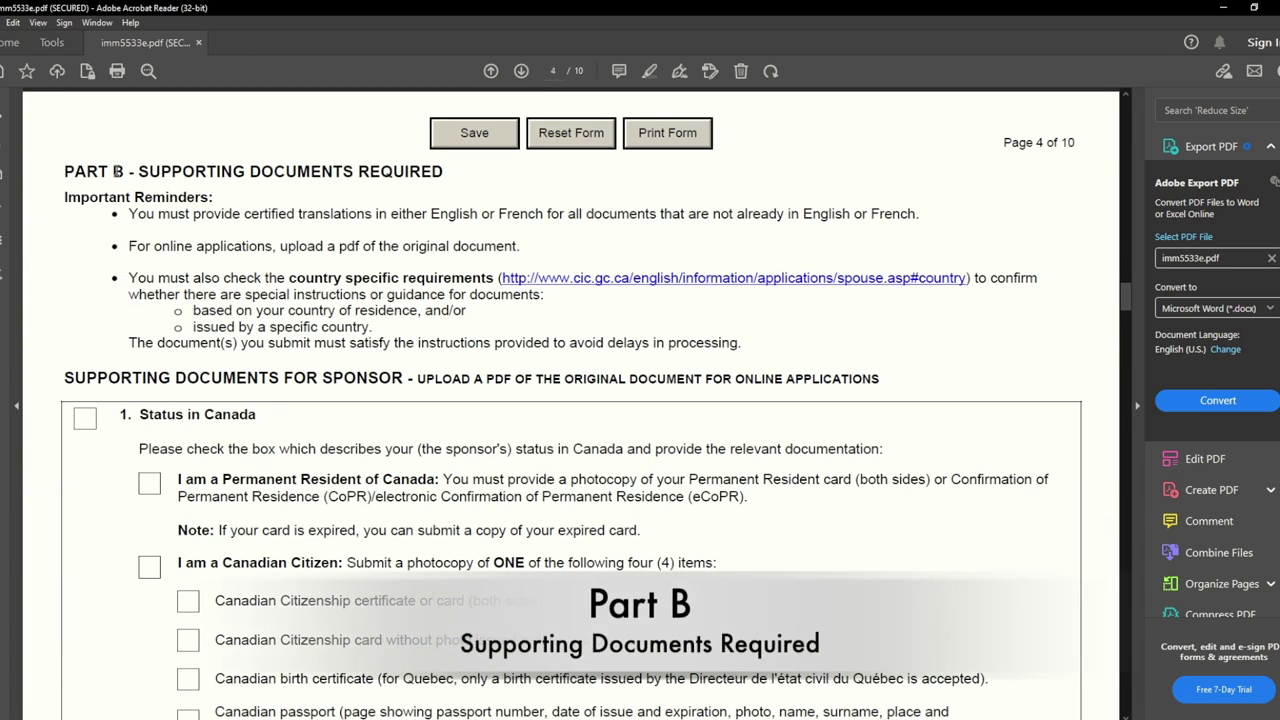
pyautogui.moveTo(88, 171); pyautogui.dragTo(405, 175)
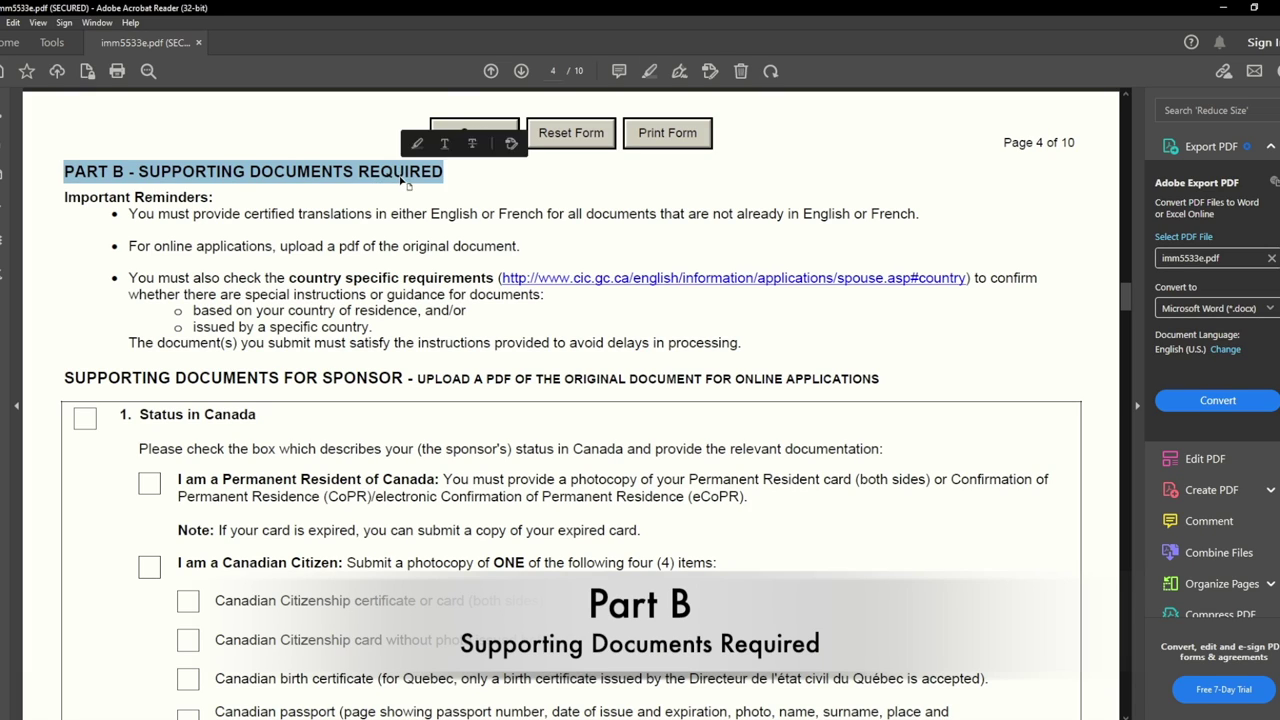
pyautogui.click(405, 172)
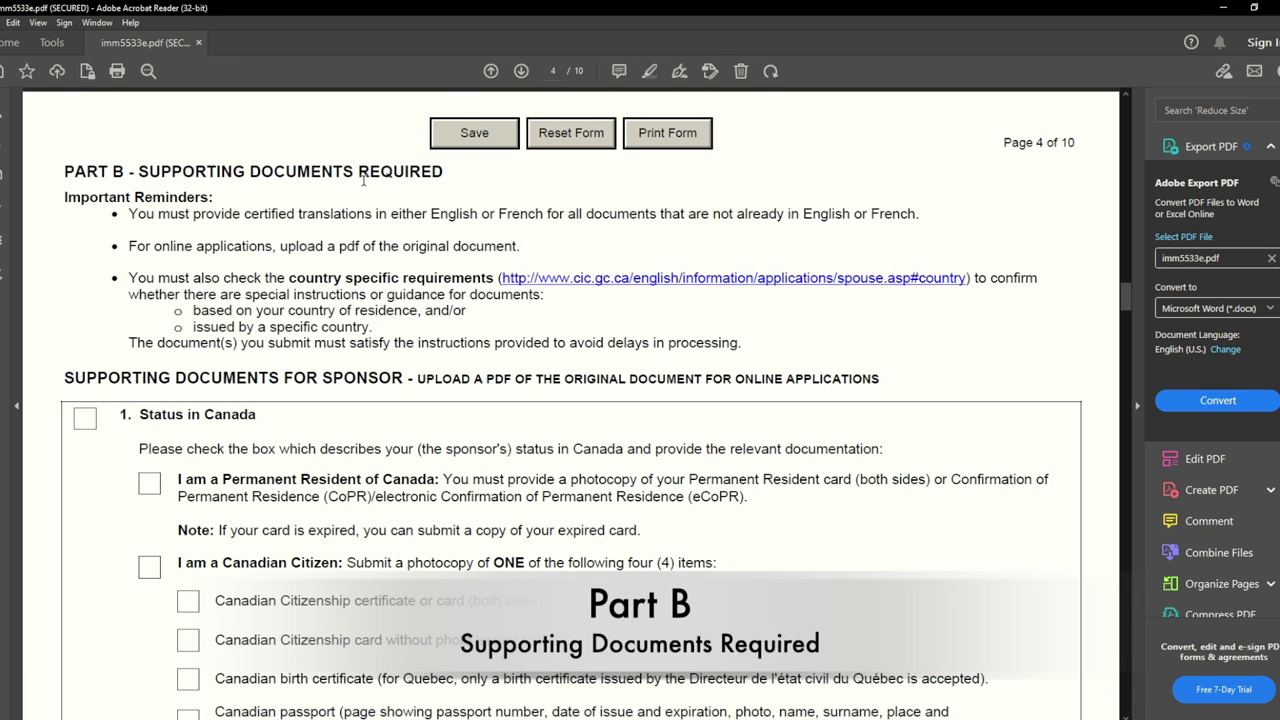
pyautogui.tripleClick(93, 198)
pyautogui.moveTo(264, 214); pyautogui.dragTo(463, 221)
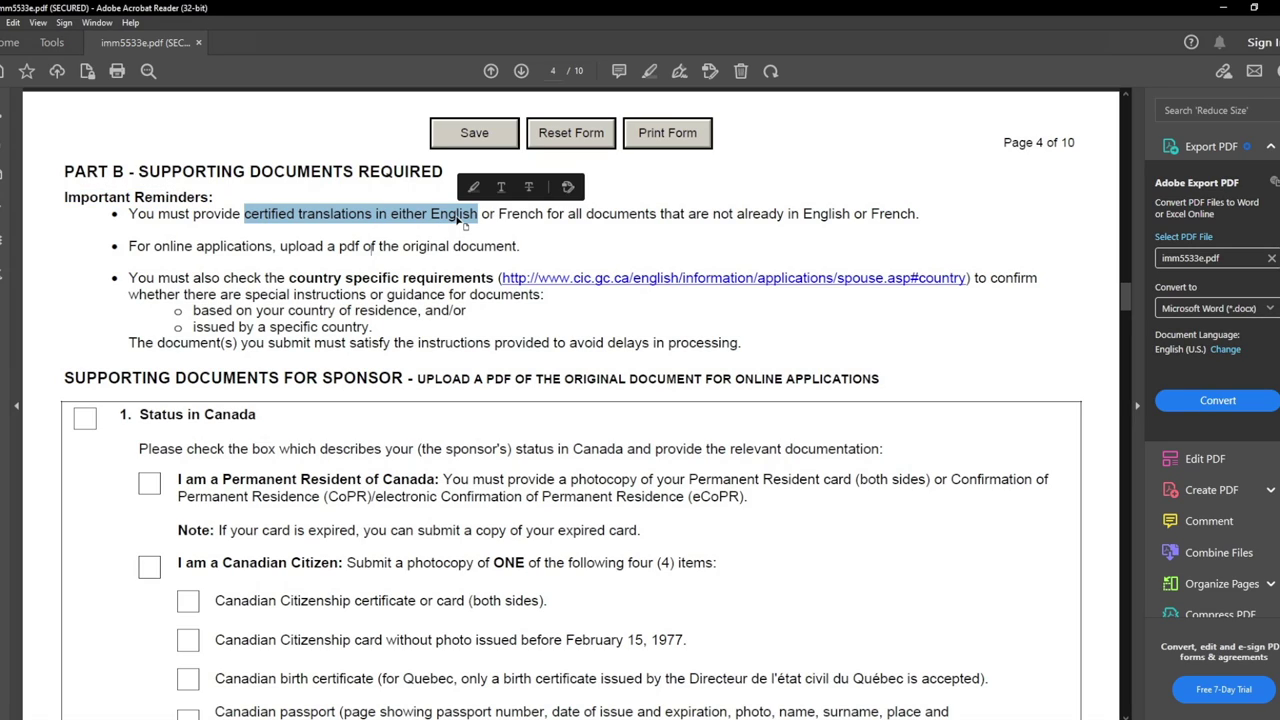
pyautogui.click(461, 222)
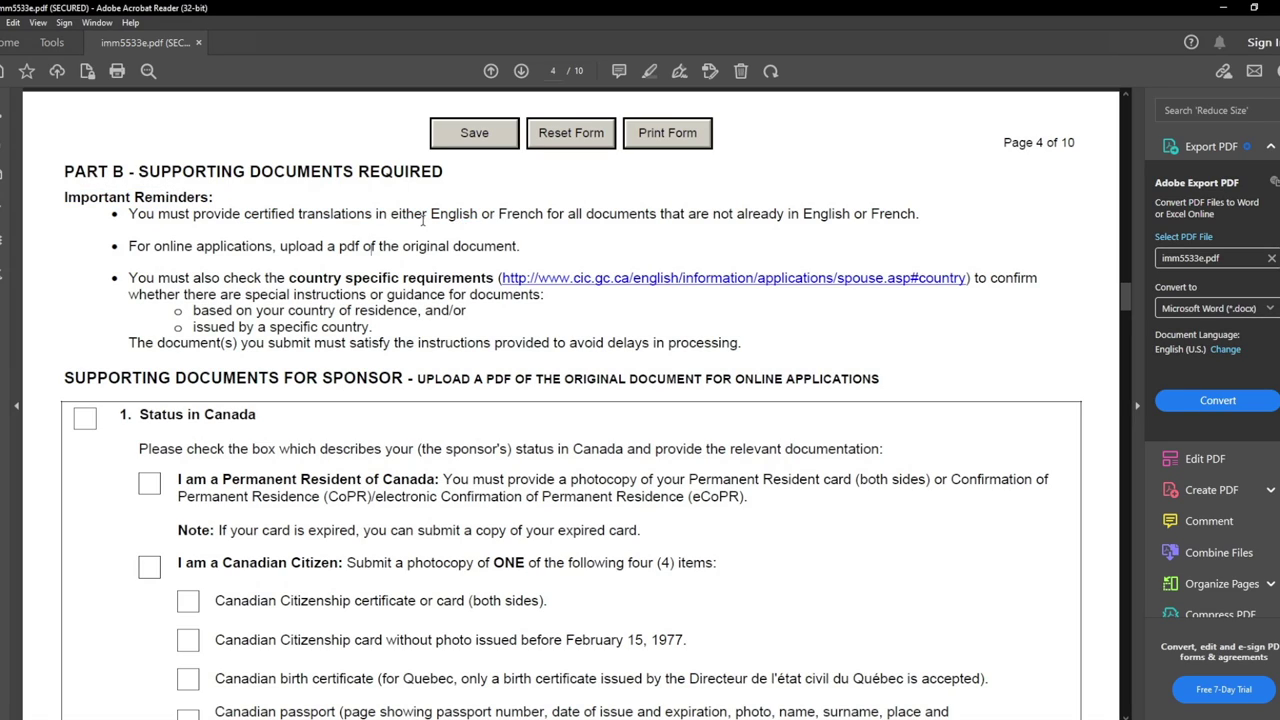
pyautogui.moveTo(390, 214); pyautogui.dragTo(545, 218)
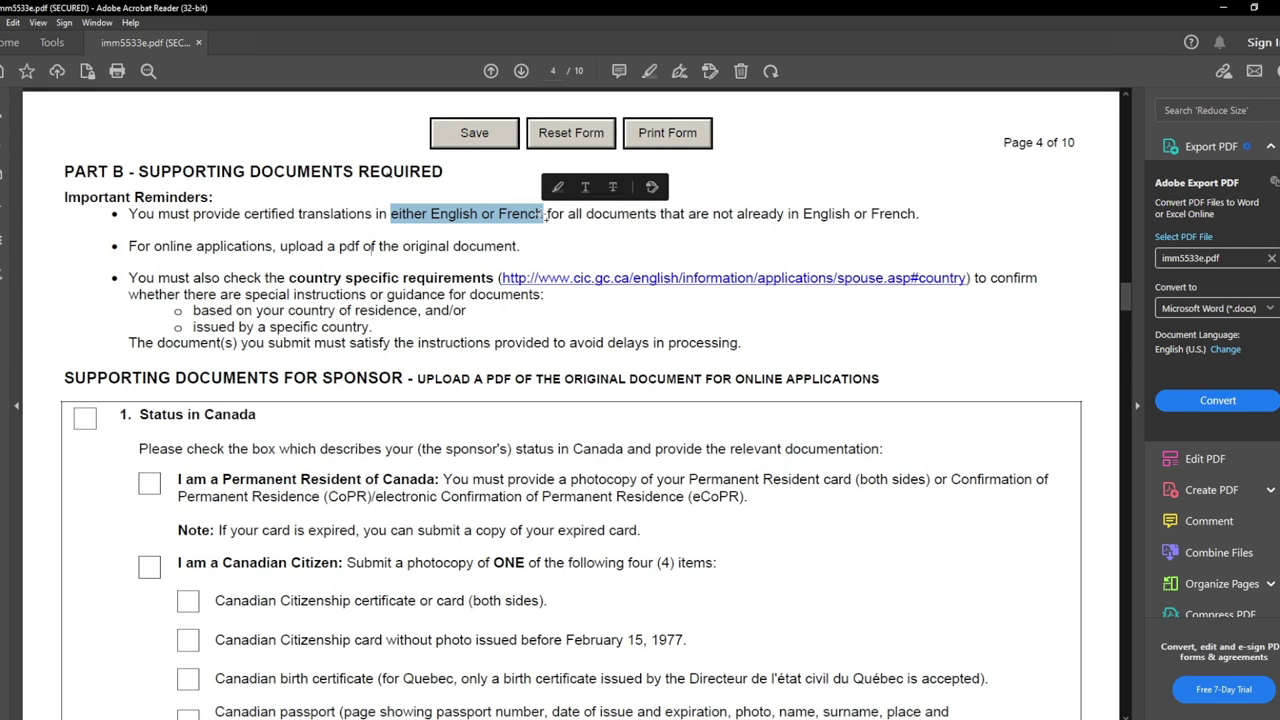
pyautogui.click(492, 224)
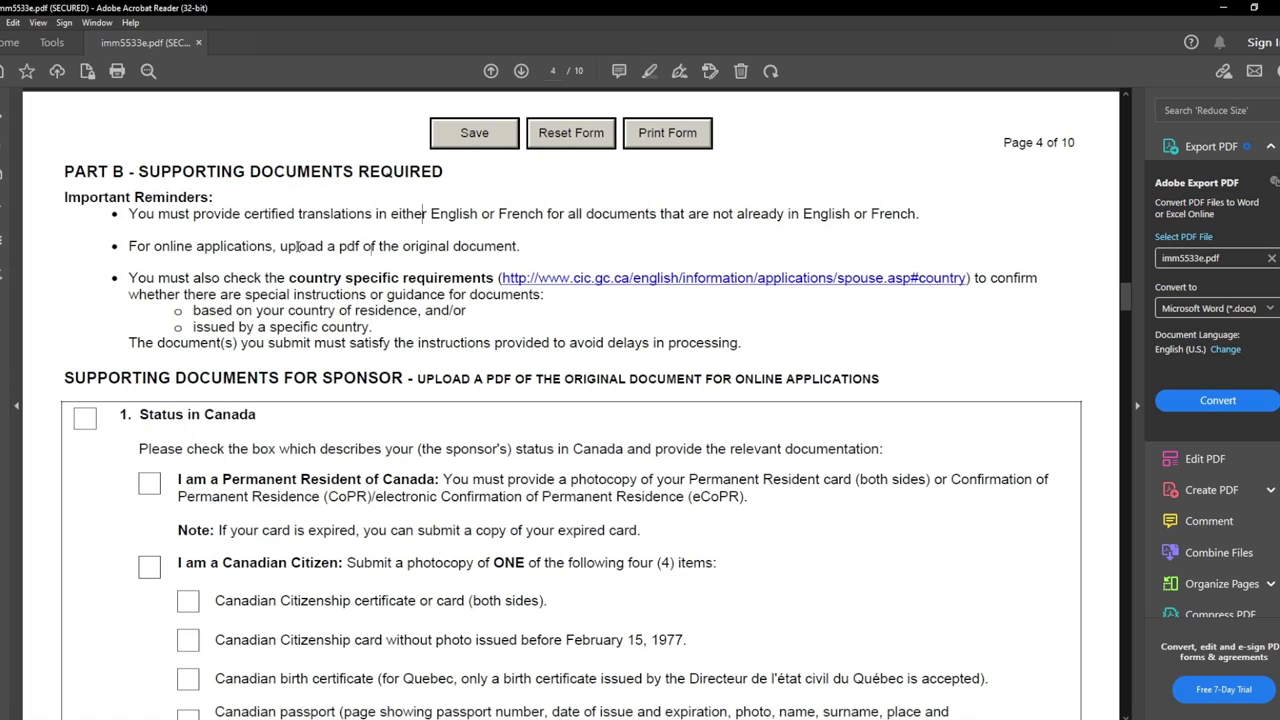
pyautogui.moveTo(278, 246); pyautogui.dragTo(516, 252)
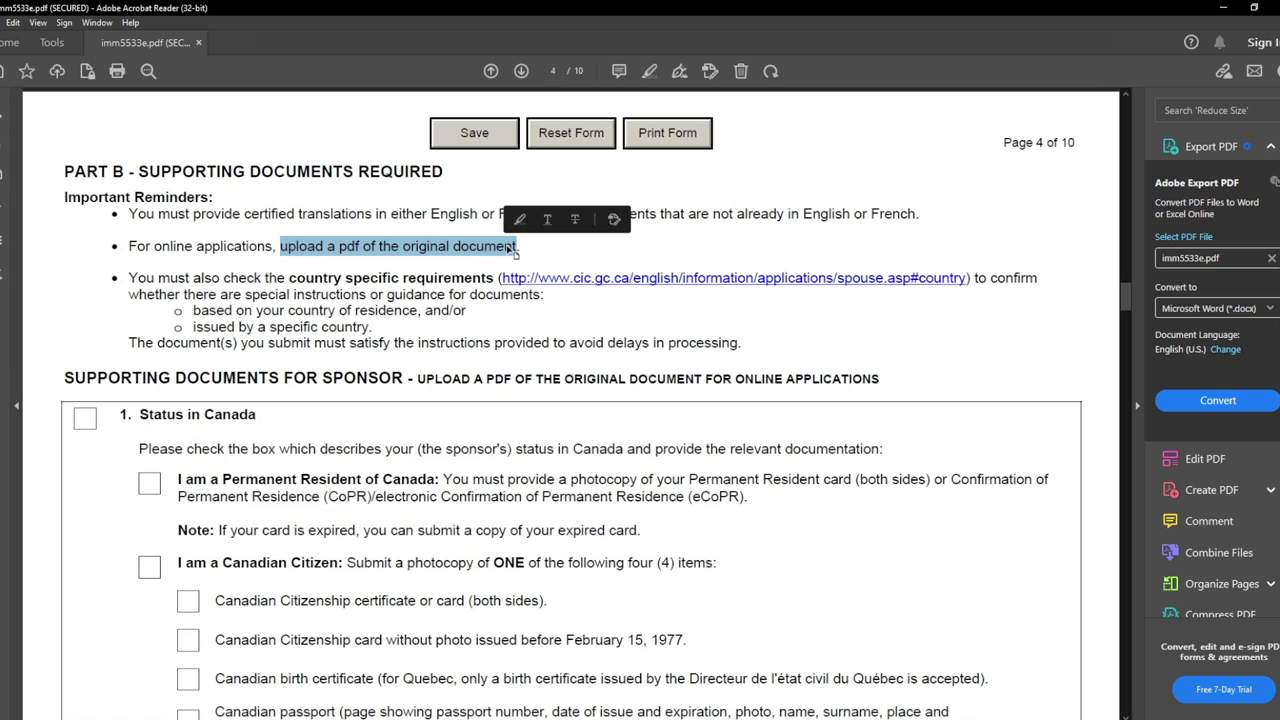
pyautogui.click(396, 252)
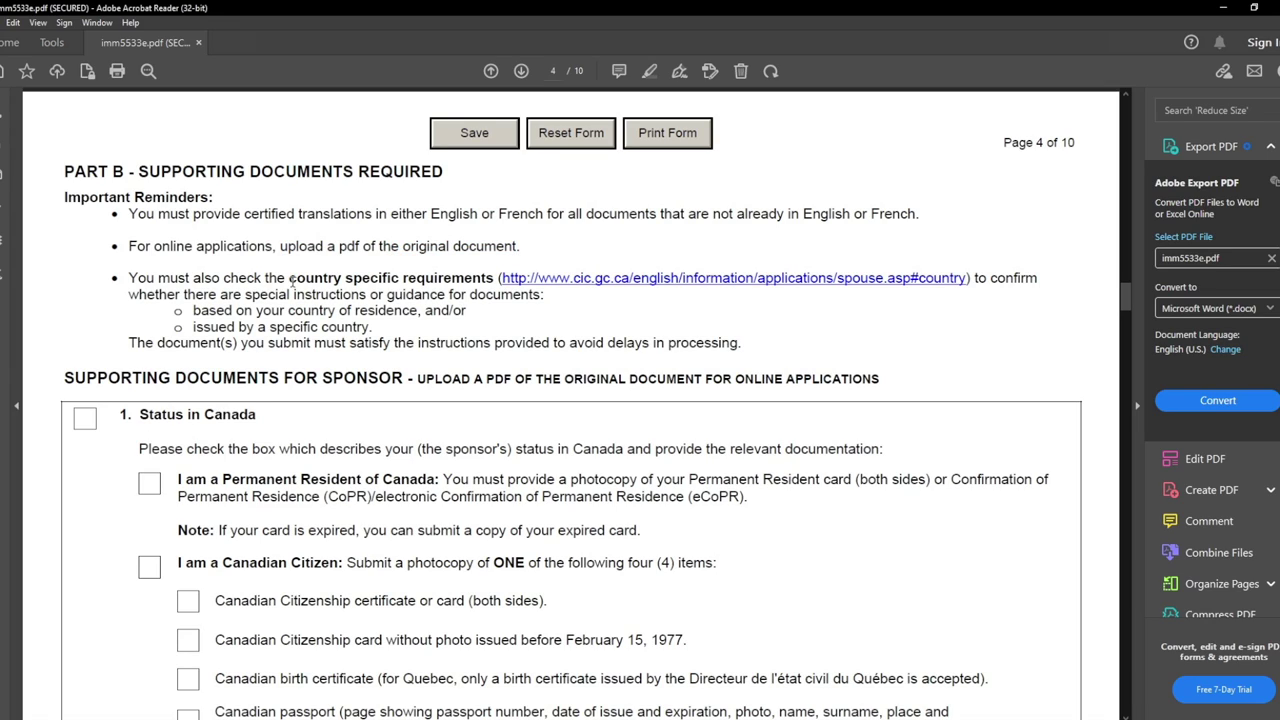
pyautogui.moveTo(291, 282)
pyautogui.mouseDown()
pyautogui.moveTo(490, 284)
pyautogui.moveTo(452, 286)
pyautogui.mouseUp()
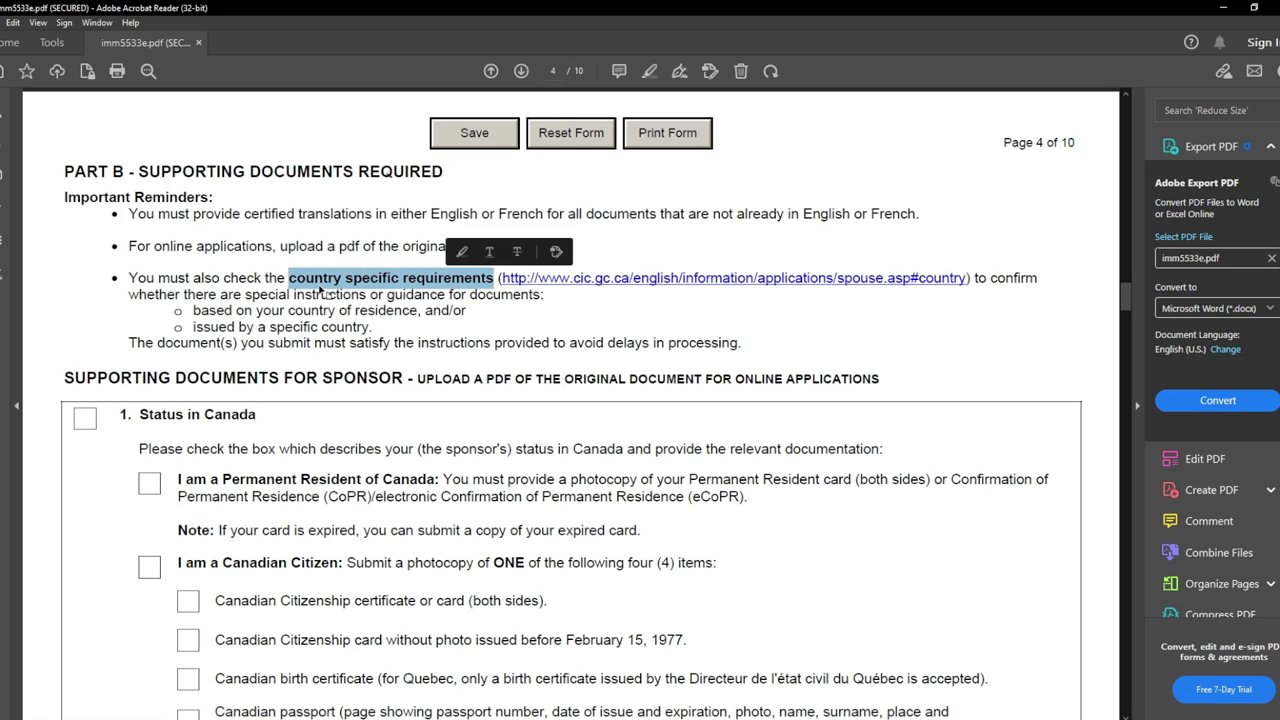
pyautogui.click(368, 328)
pyautogui.moveTo(370, 328); pyautogui.dragTo(194, 310)
# Step: Check item 1, Status in Canada, in the sponsor's supporting documents, and select "I am a Permanent Resident of Canada", reading its document requirements
pyautogui.moveTo(98, 380); pyautogui.dragTo(372, 392)
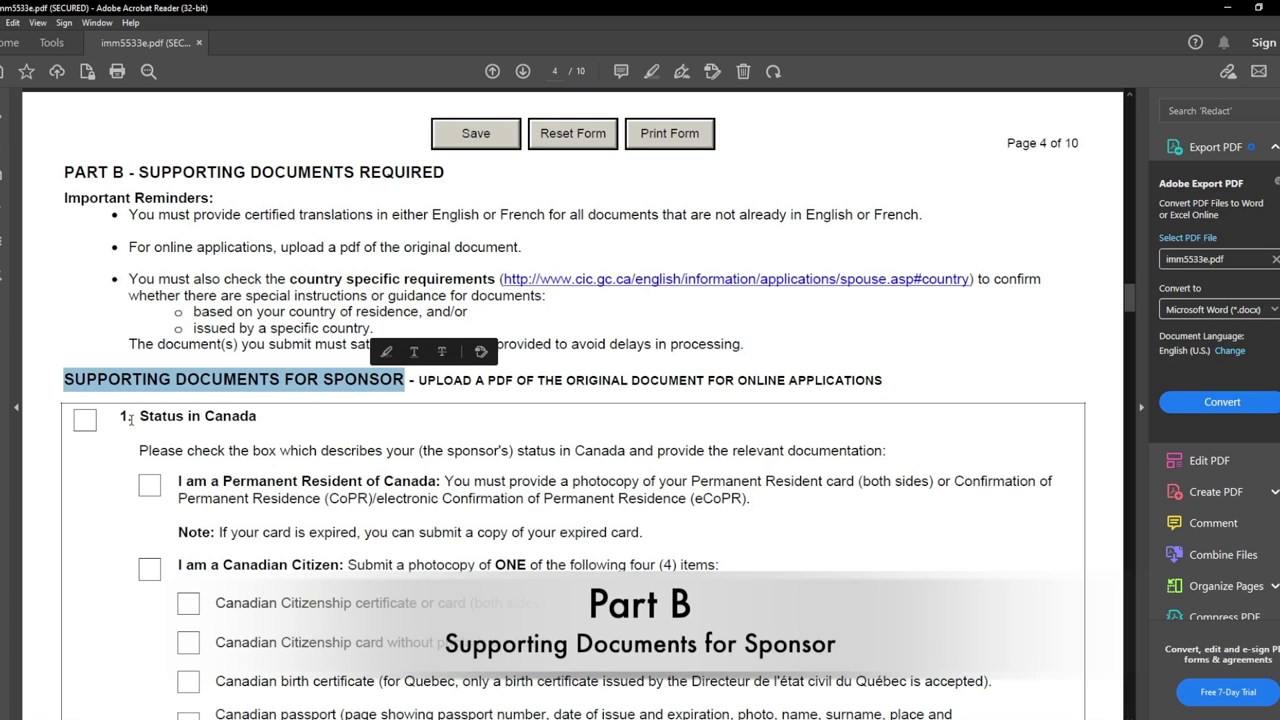
pyautogui.moveTo(131, 420); pyautogui.dragTo(256, 418)
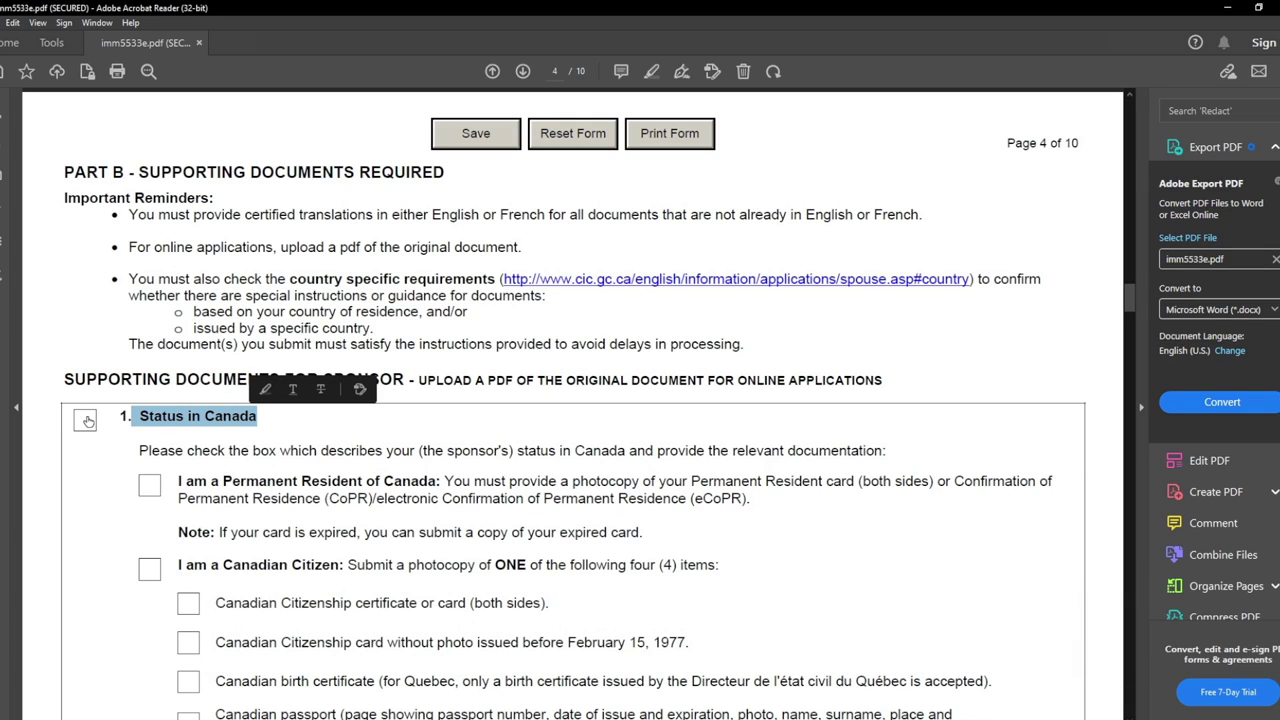
pyautogui.click(86, 420)
pyautogui.click(146, 486)
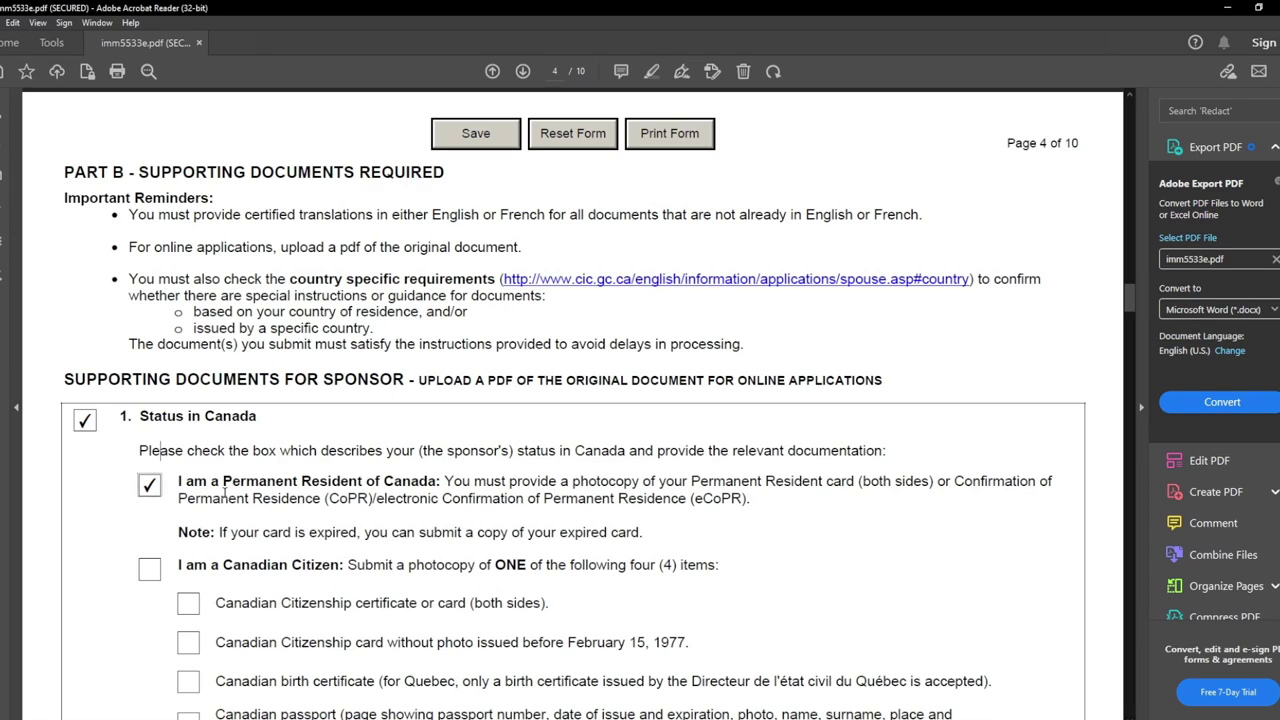
pyautogui.moveTo(572, 483); pyautogui.dragTo(850, 489)
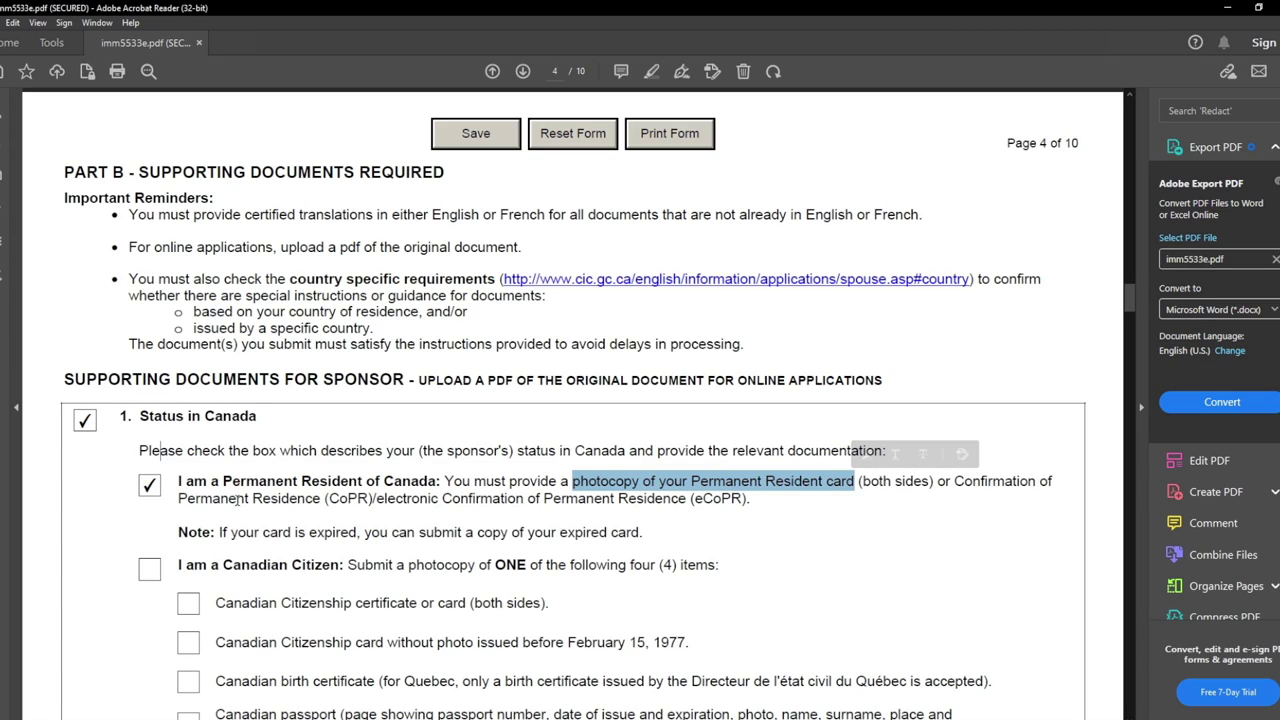
pyautogui.moveTo(322, 498); pyautogui.dragTo(369, 500)
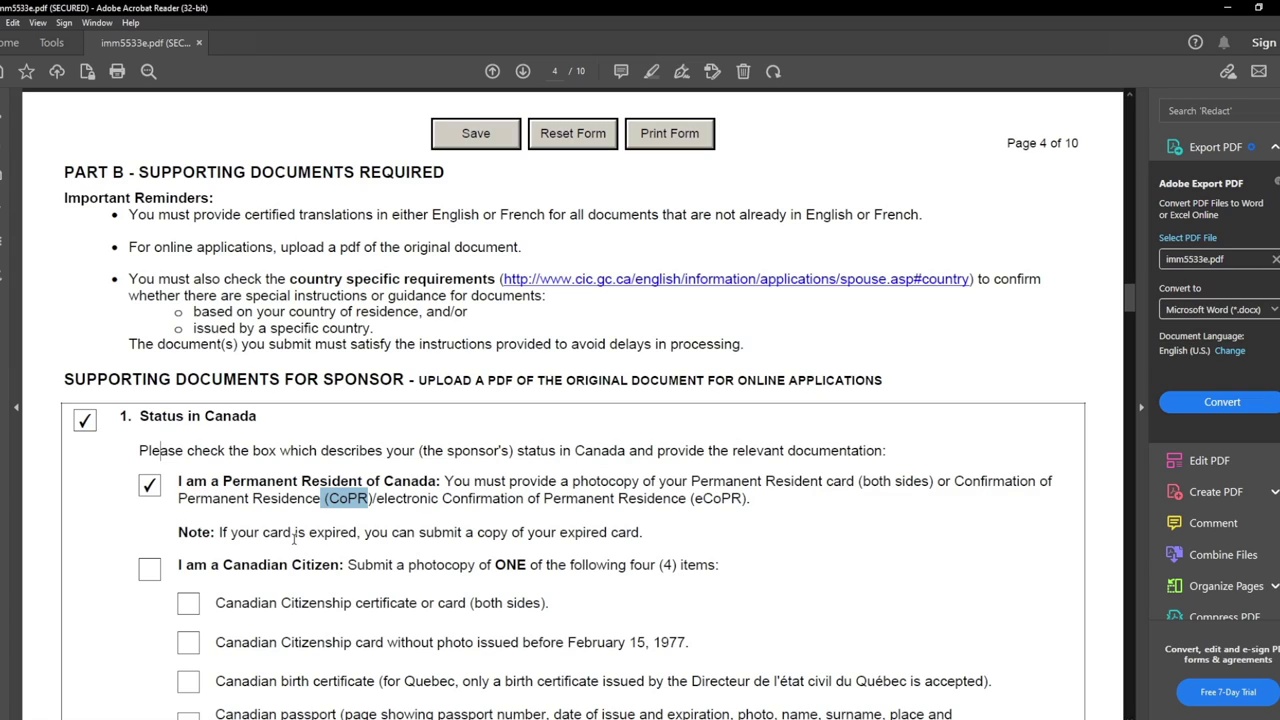
pyautogui.moveTo(230, 532); pyautogui.dragTo(622, 538)
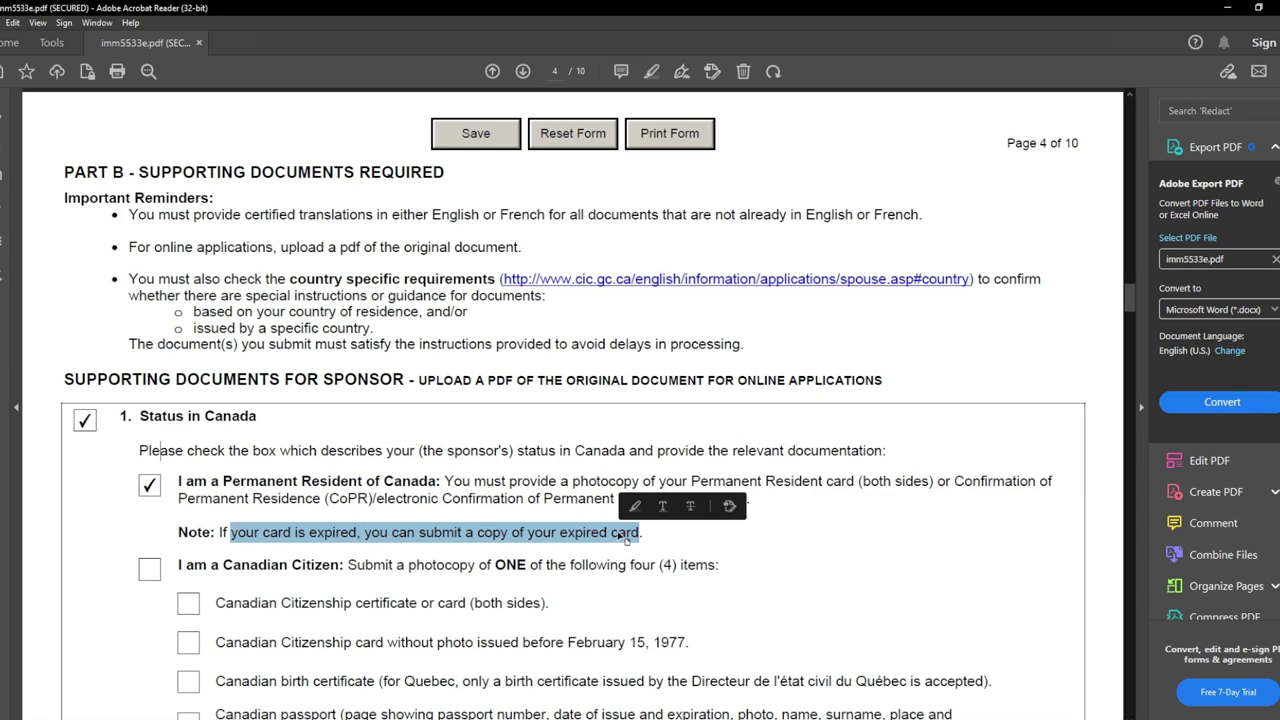
pyautogui.click(532, 540)
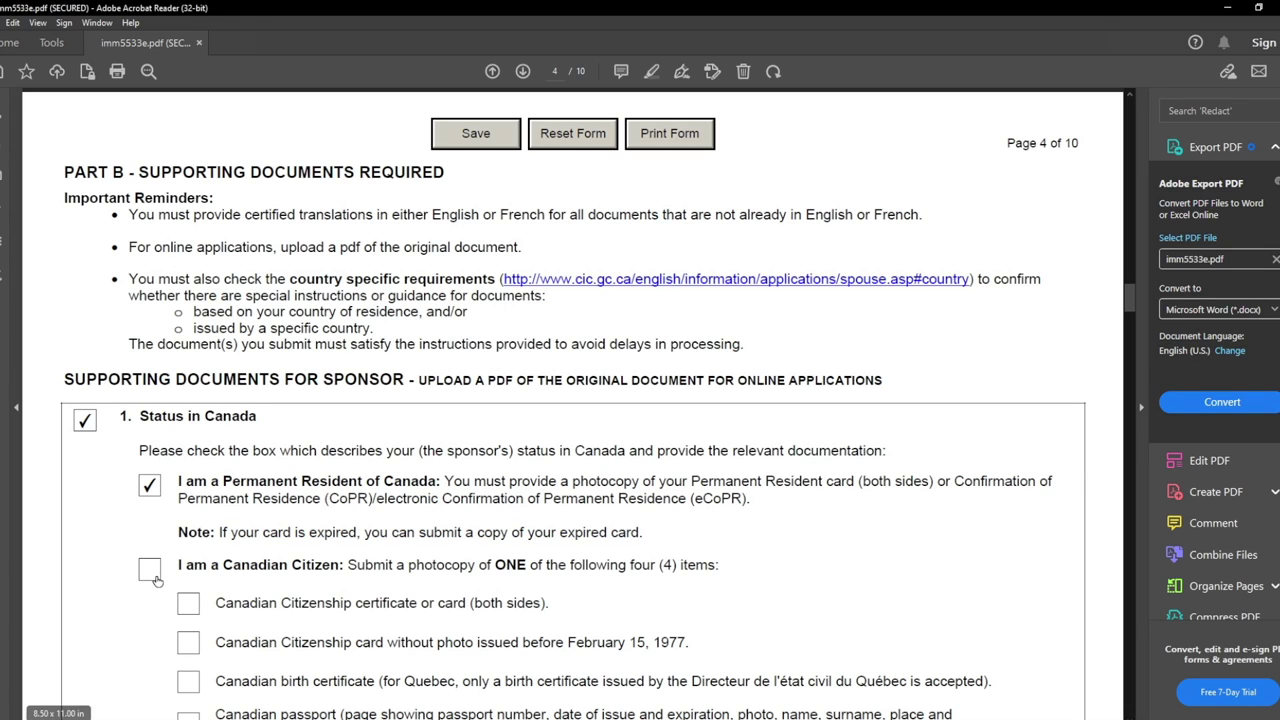
# Step: Answer "No" to the sponsor's item 2 on being a Canadian citizen living outside Canada, and check the item as completed
pyautogui.scroll(-3, 160, 580)
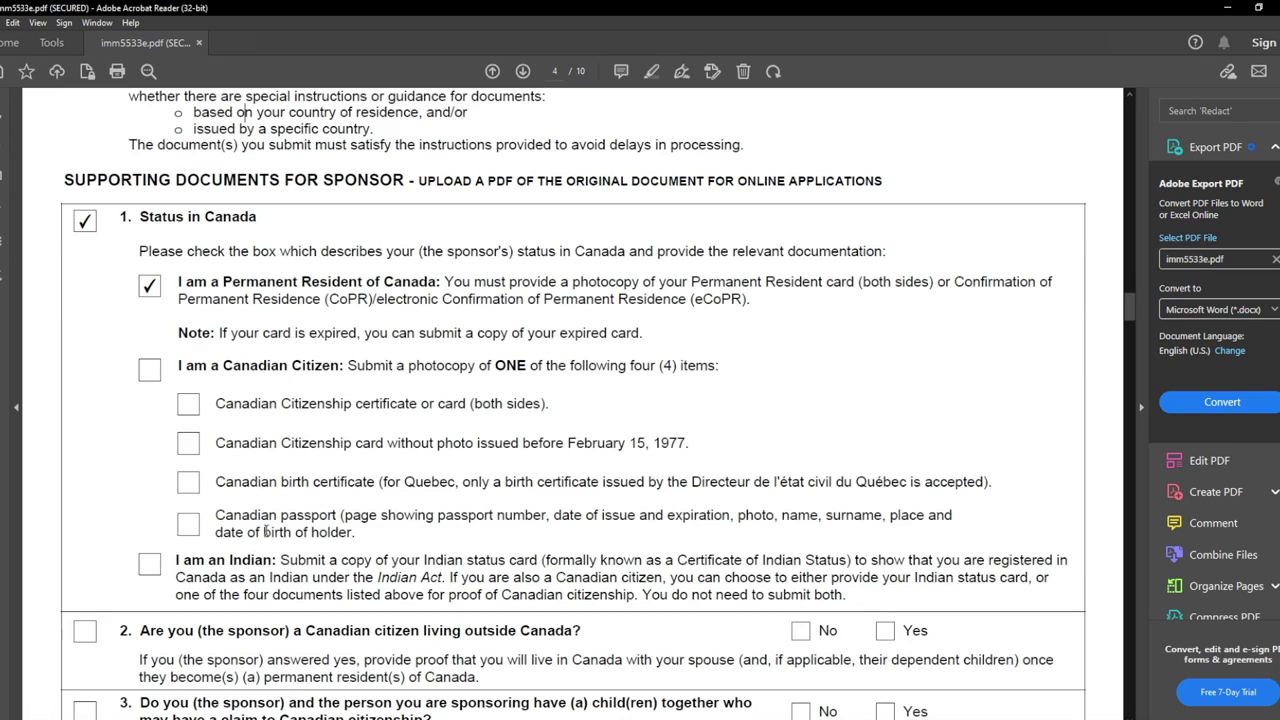
pyautogui.scroll(-8, 263, 531)
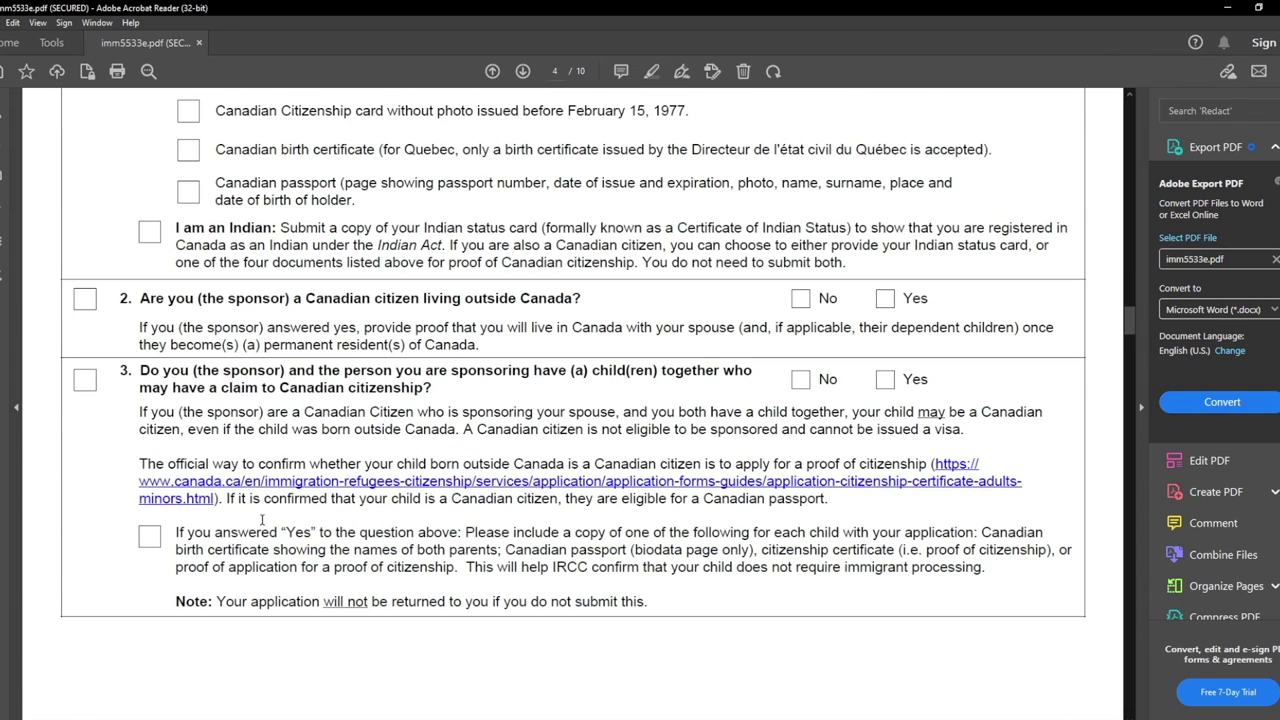
pyautogui.scroll(-1, 264, 518)
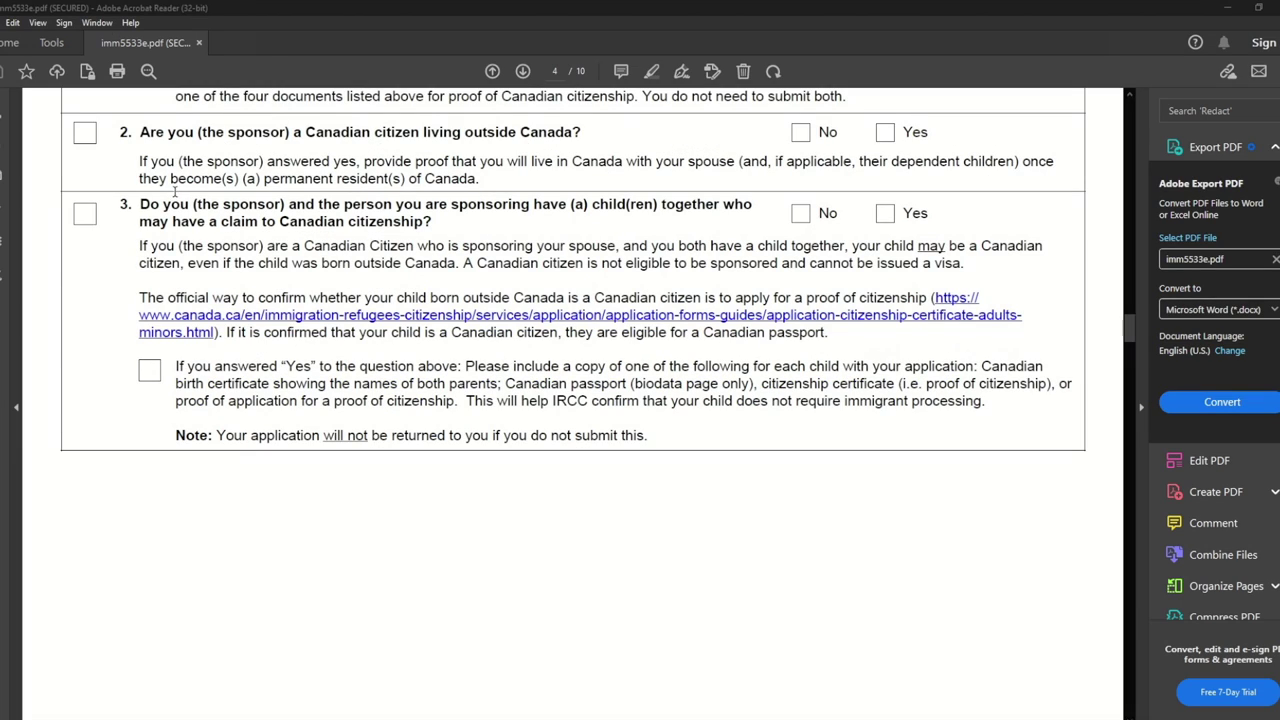
pyautogui.moveTo(141, 131); pyautogui.dragTo(581, 134)
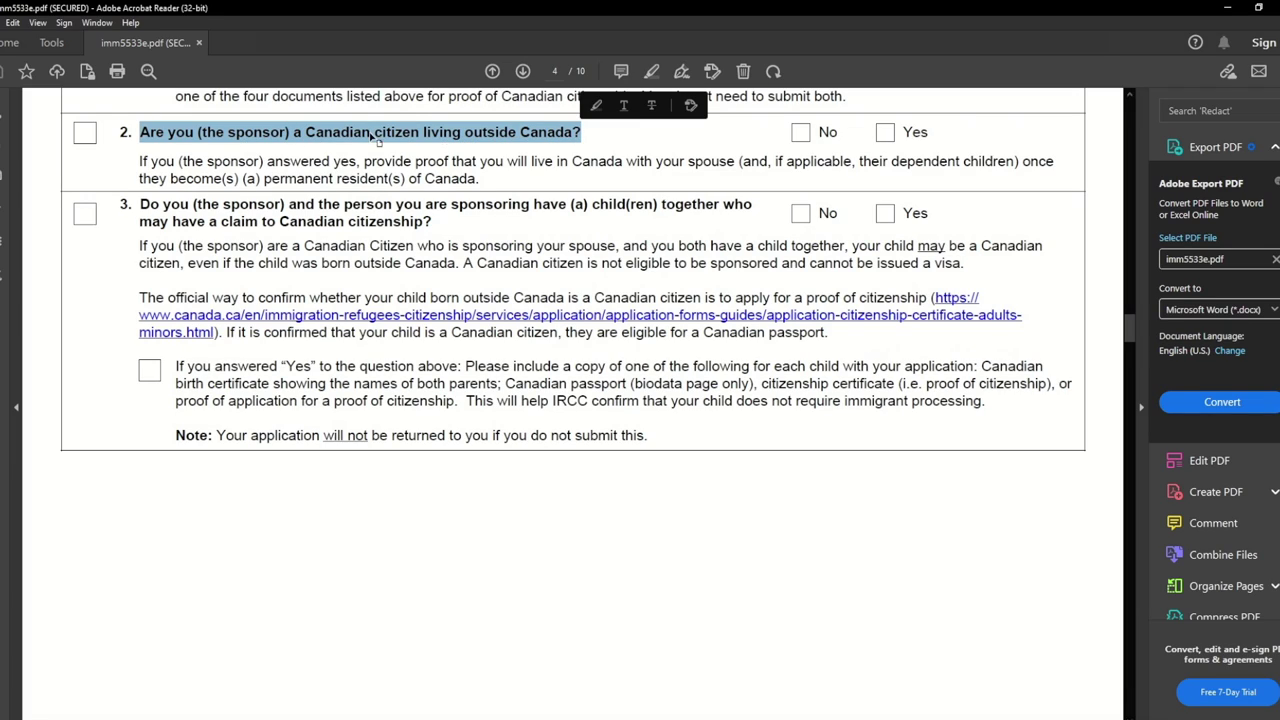
pyautogui.click(800, 134)
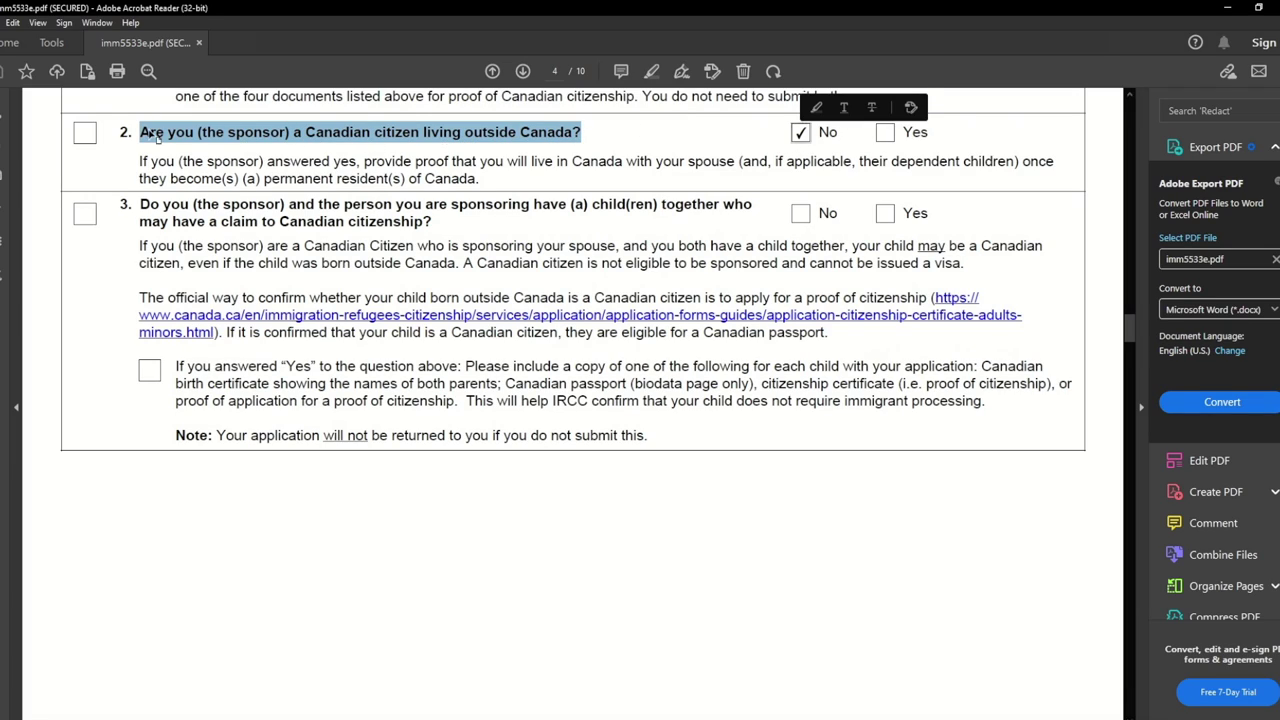
pyautogui.click(85, 134)
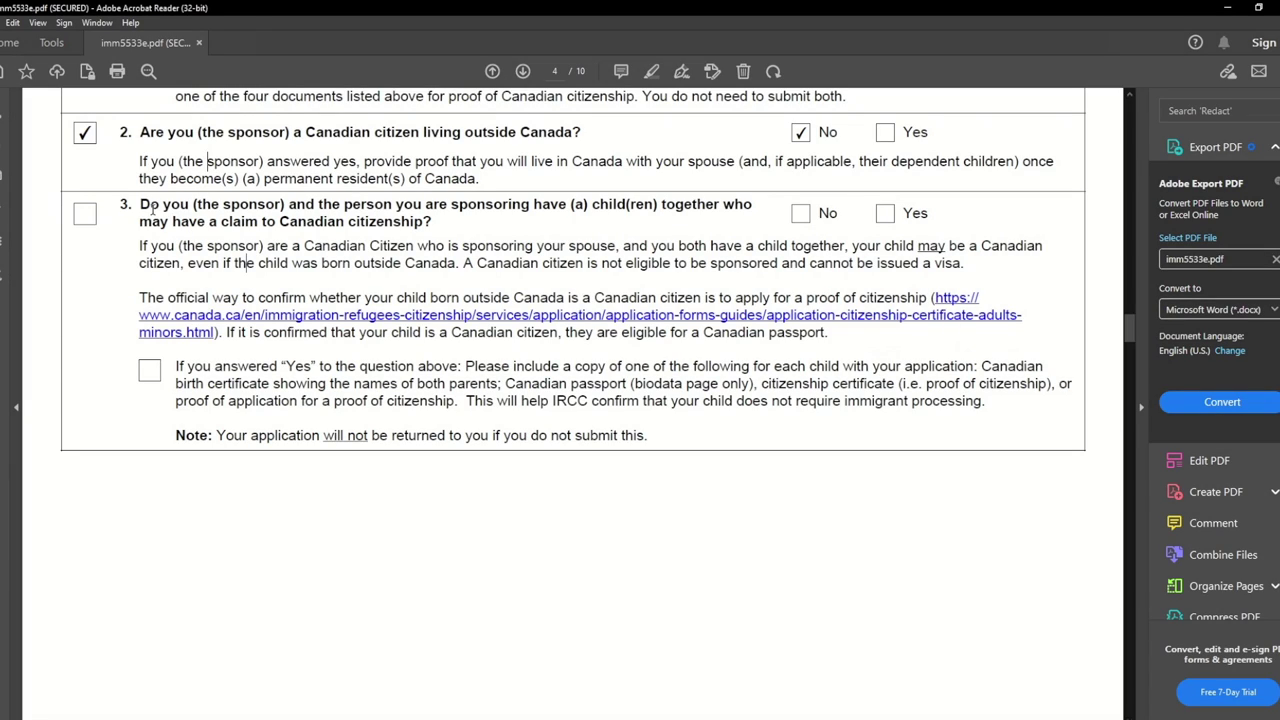
# Step: Answer "No" to item 3 on children with a claim to Canadian citizenship, check the item, and review the proof required for a "Yes" answer
pyautogui.moveTo(142, 204); pyautogui.dragTo(752, 207)
pyautogui.moveTo(172, 221); pyautogui.dragTo(420, 223)
pyautogui.click(722, 220)
pyautogui.click(800, 213)
pyautogui.click(84, 215)
pyautogui.moveTo(992, 367); pyautogui.dragTo(1016, 367)
pyautogui.moveTo(273, 383); pyautogui.dragTo(685, 383)
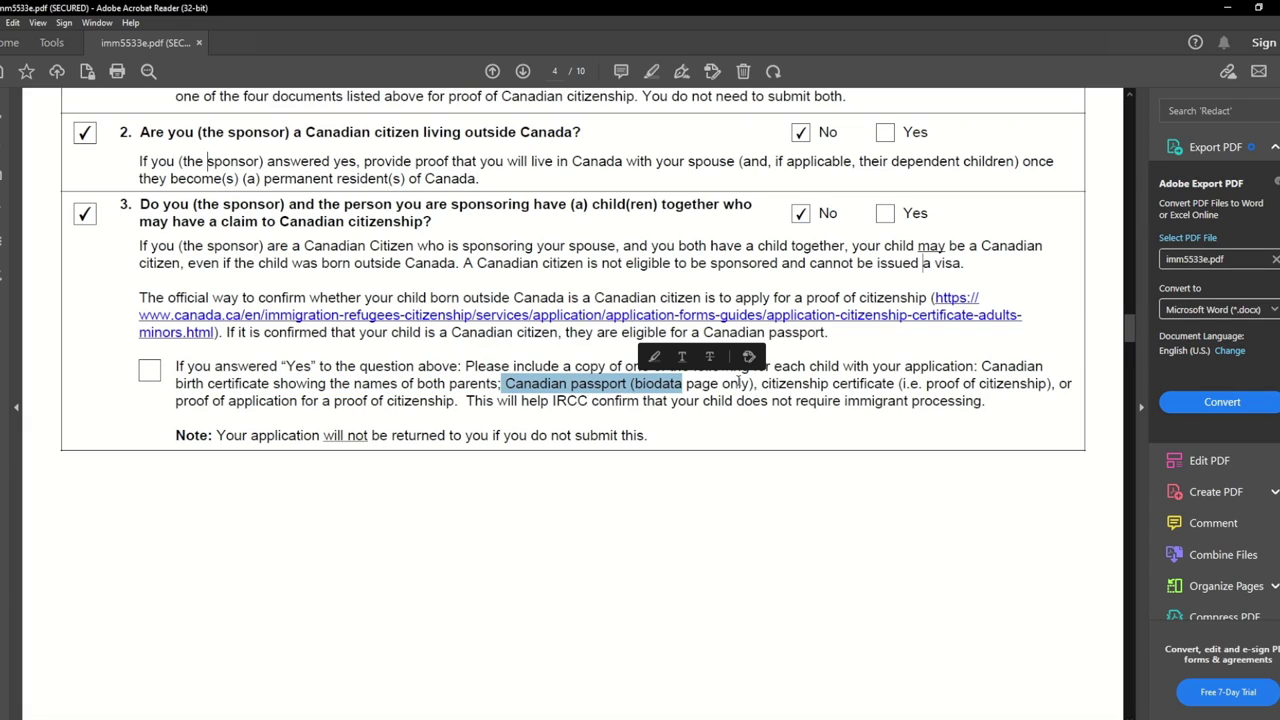
pyautogui.moveTo(762, 383); pyautogui.dragTo(894, 383)
pyautogui.moveTo(177, 400); pyautogui.dragTo(432, 408)
pyautogui.click(438, 420)
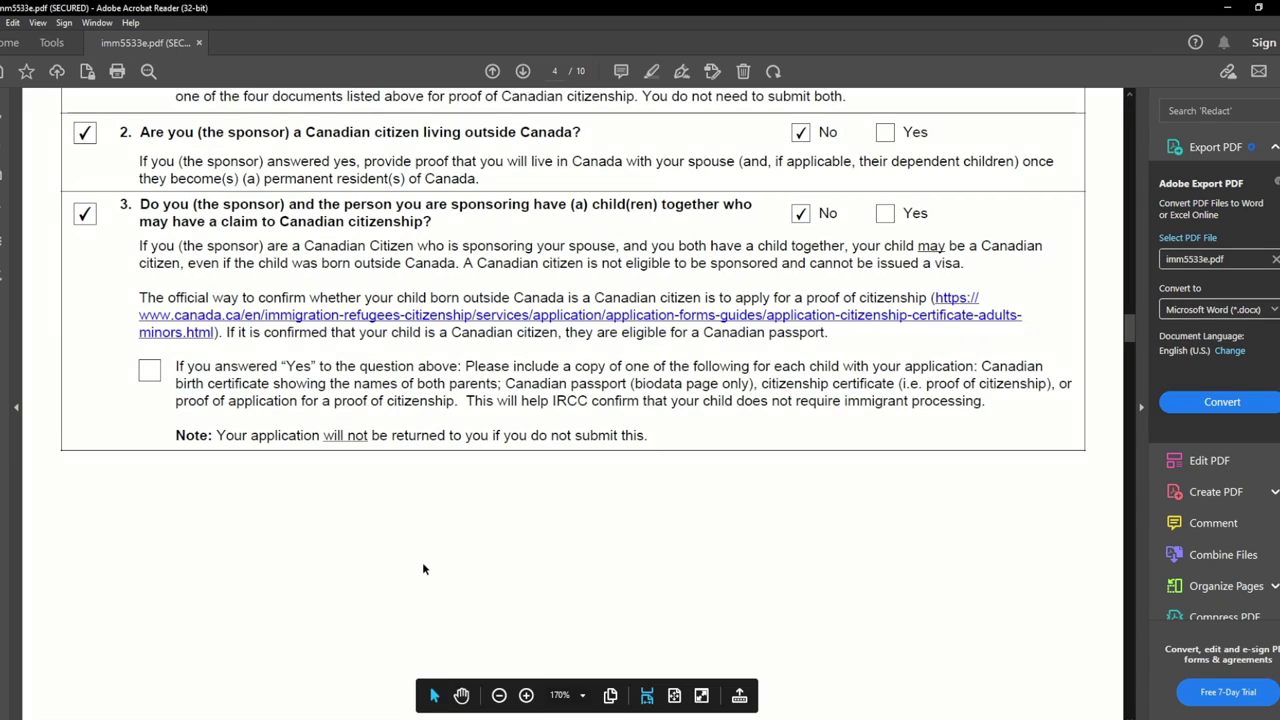
# Step: Check item 4, Previous Relationships, and answer "No" to being currently married to anyone else and to having been sponsored for permanent residence
pyautogui.scroll(-8, 422, 562)
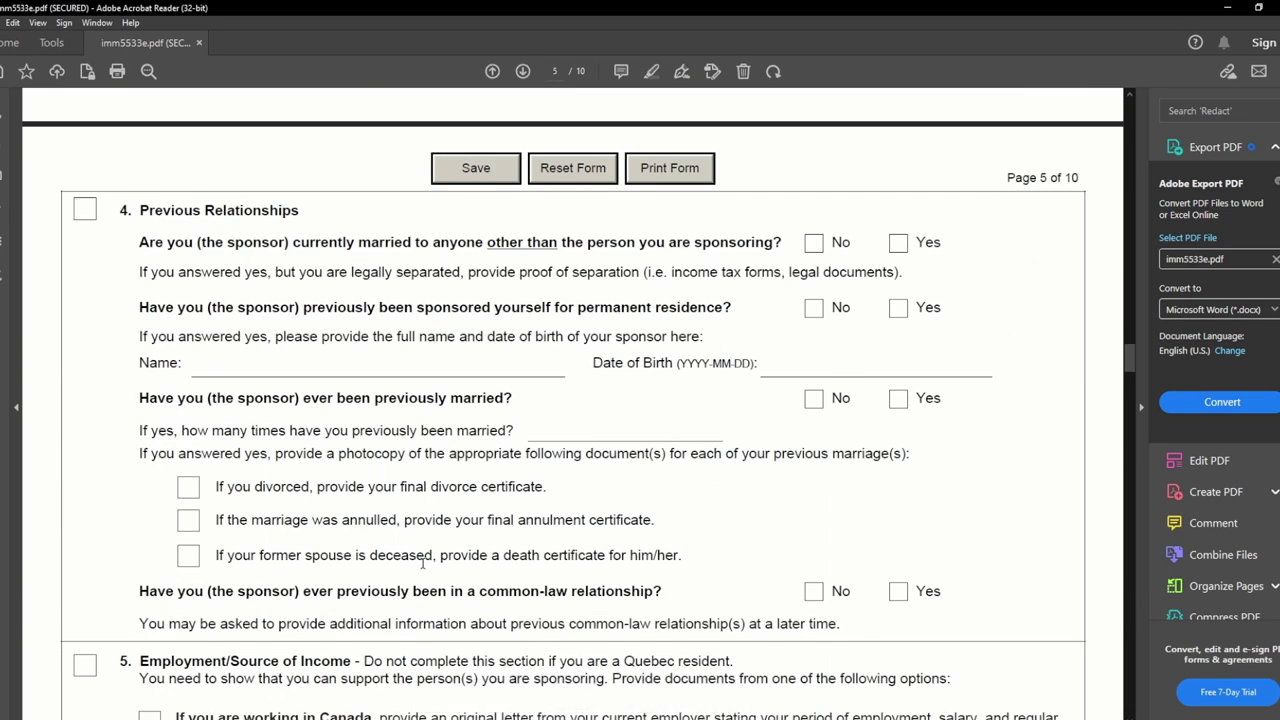
pyautogui.scroll(-1, 422, 562)
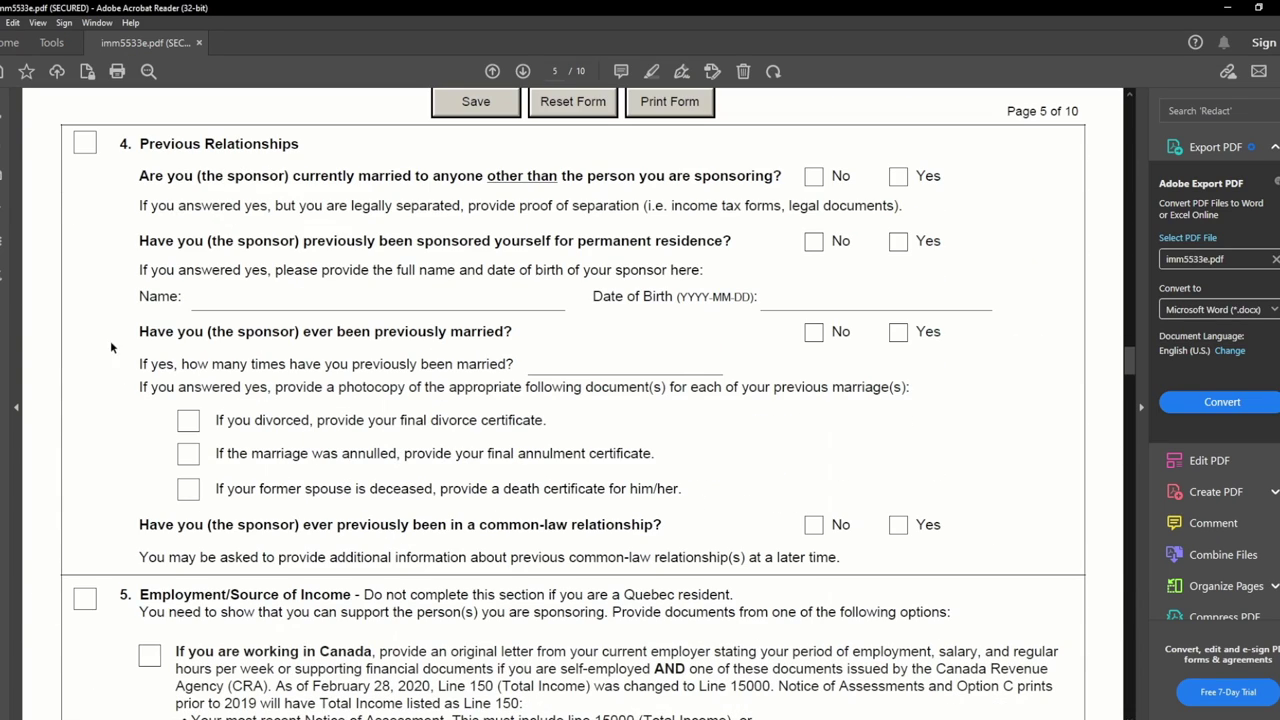
pyautogui.click(84, 145)
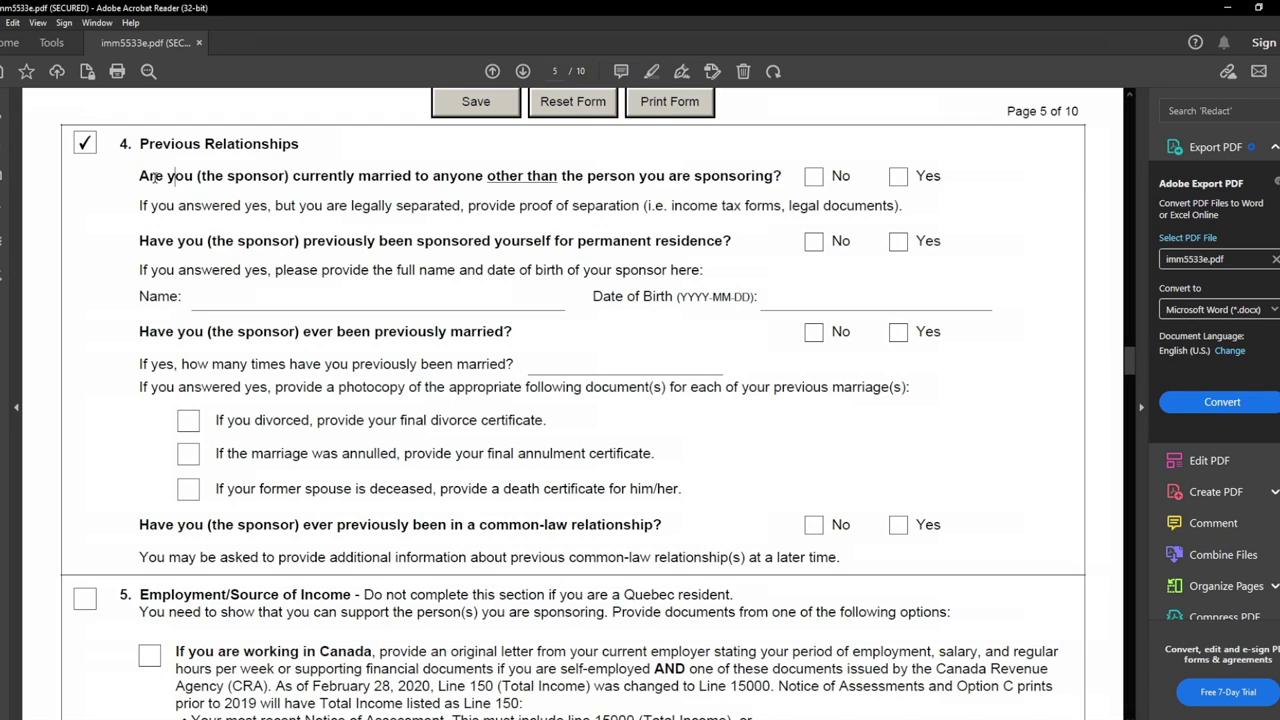
pyautogui.moveTo(140, 176); pyautogui.dragTo(772, 177)
pyautogui.click(813, 177)
pyautogui.moveTo(140, 241); pyautogui.dragTo(686, 245)
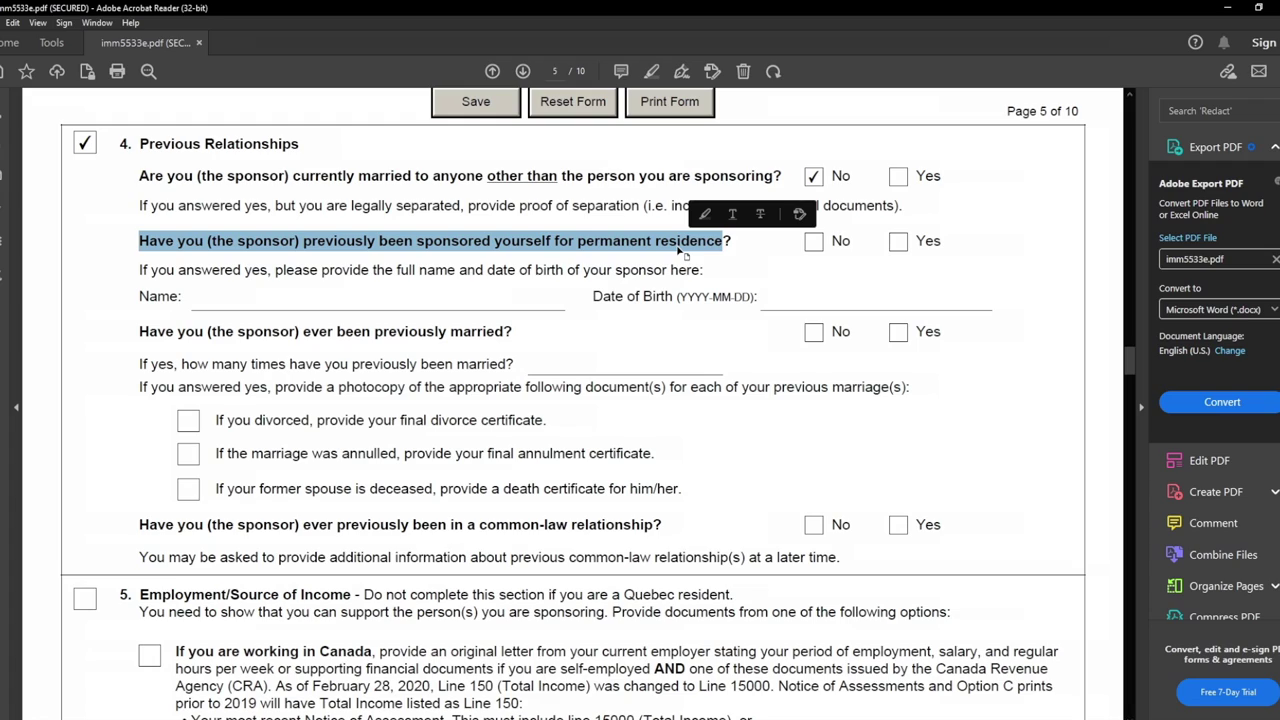
pyautogui.click(814, 242)
# Step: Answer "No" in item 4 to whether the sponsor was previously married or ever in a common-law relationship
pyautogui.moveTo(147, 335); pyautogui.dragTo(516, 336)
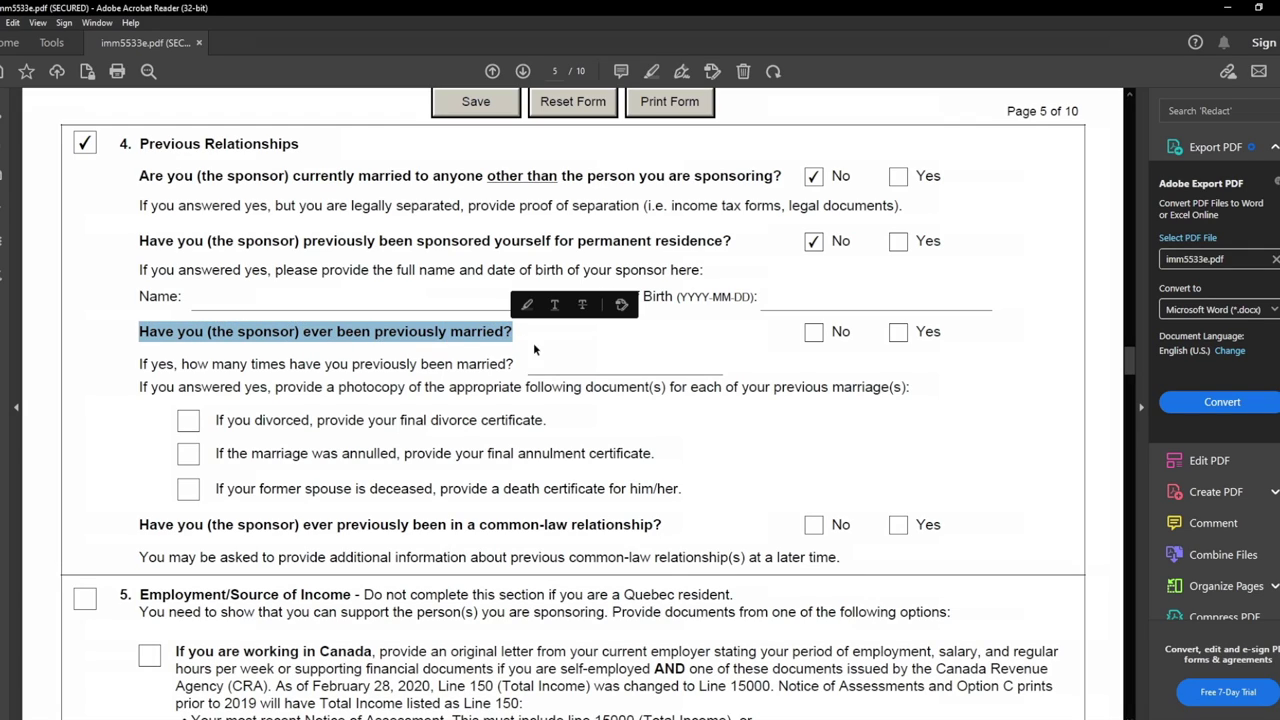
pyautogui.click(815, 334)
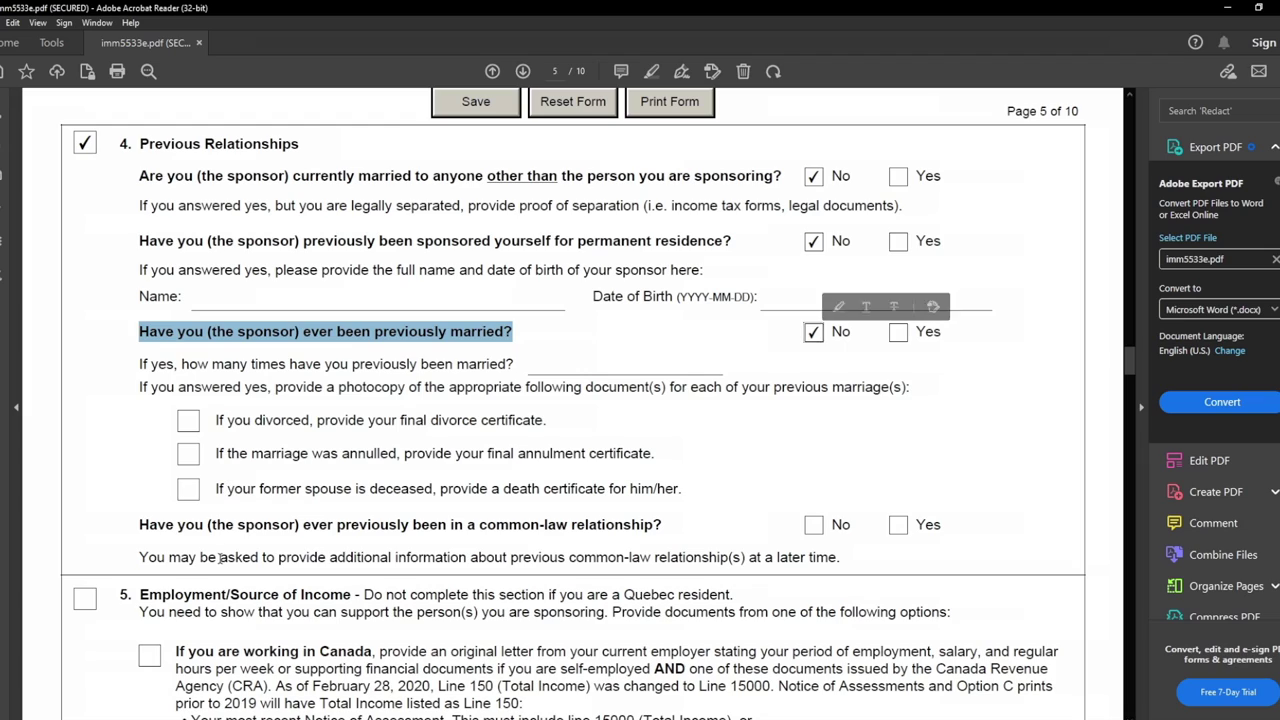
pyautogui.moveTo(143, 528); pyautogui.dragTo(660, 527)
pyautogui.click(813, 525)
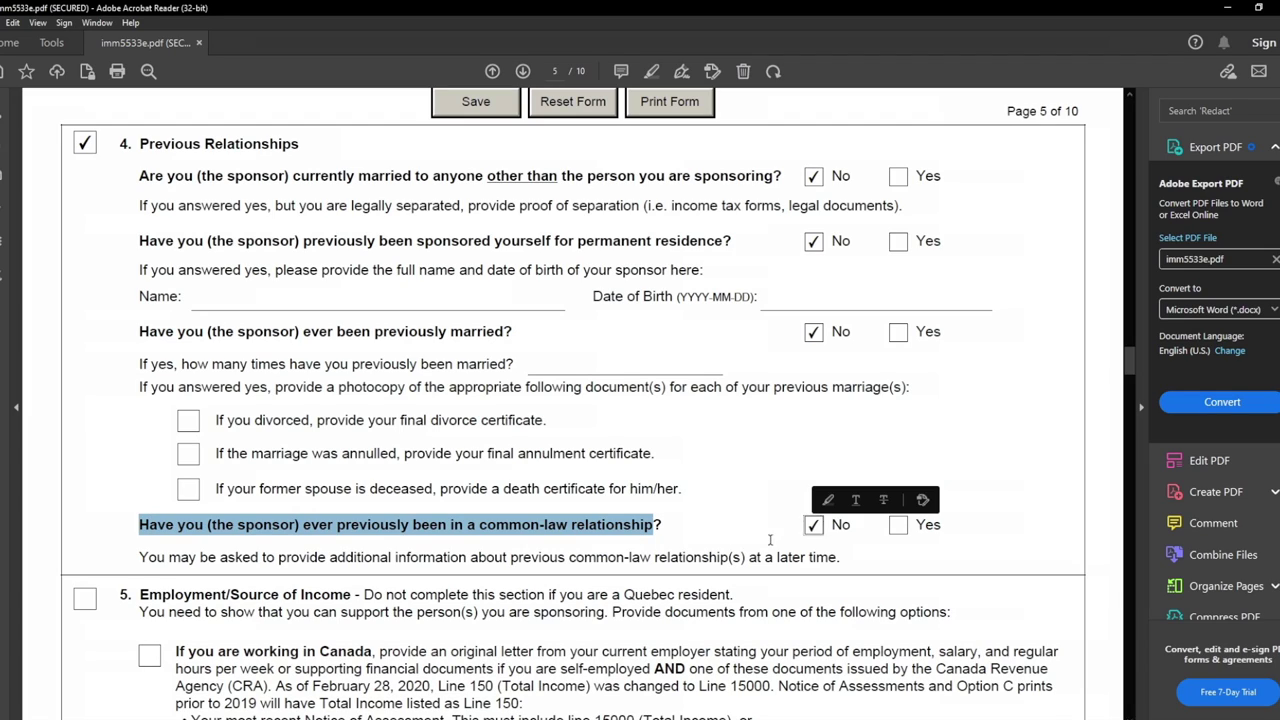
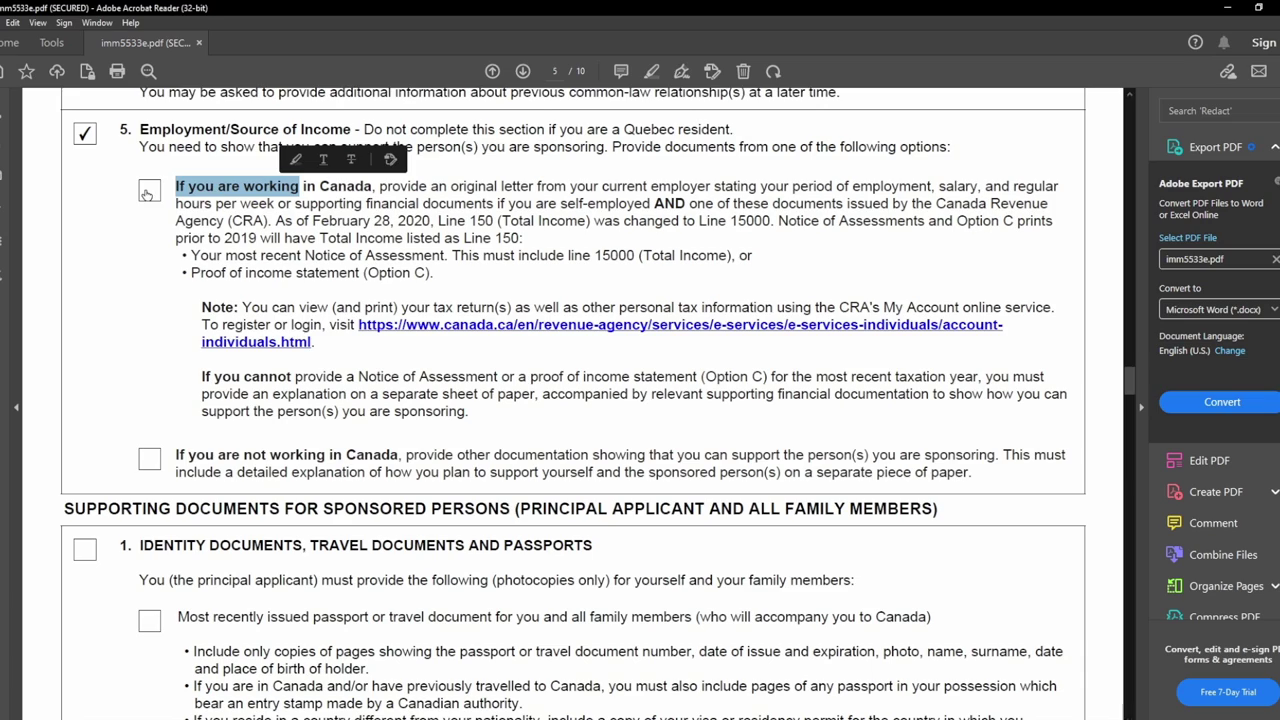
# Step: Select "If you are working in Canada" in item 5 and review the employer letter, Notice of Assessment and Option C requirements
pyautogui.click(255, 218)
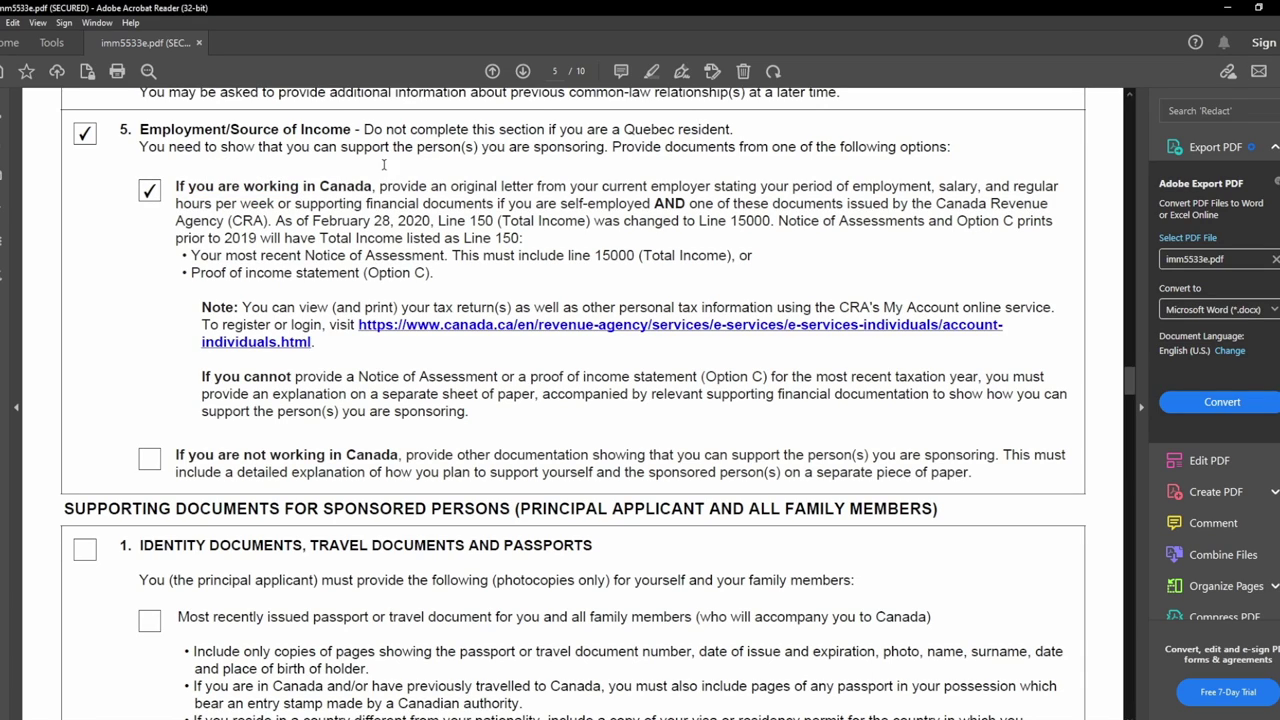
pyautogui.moveTo(180, 186); pyautogui.dragTo(711, 187)
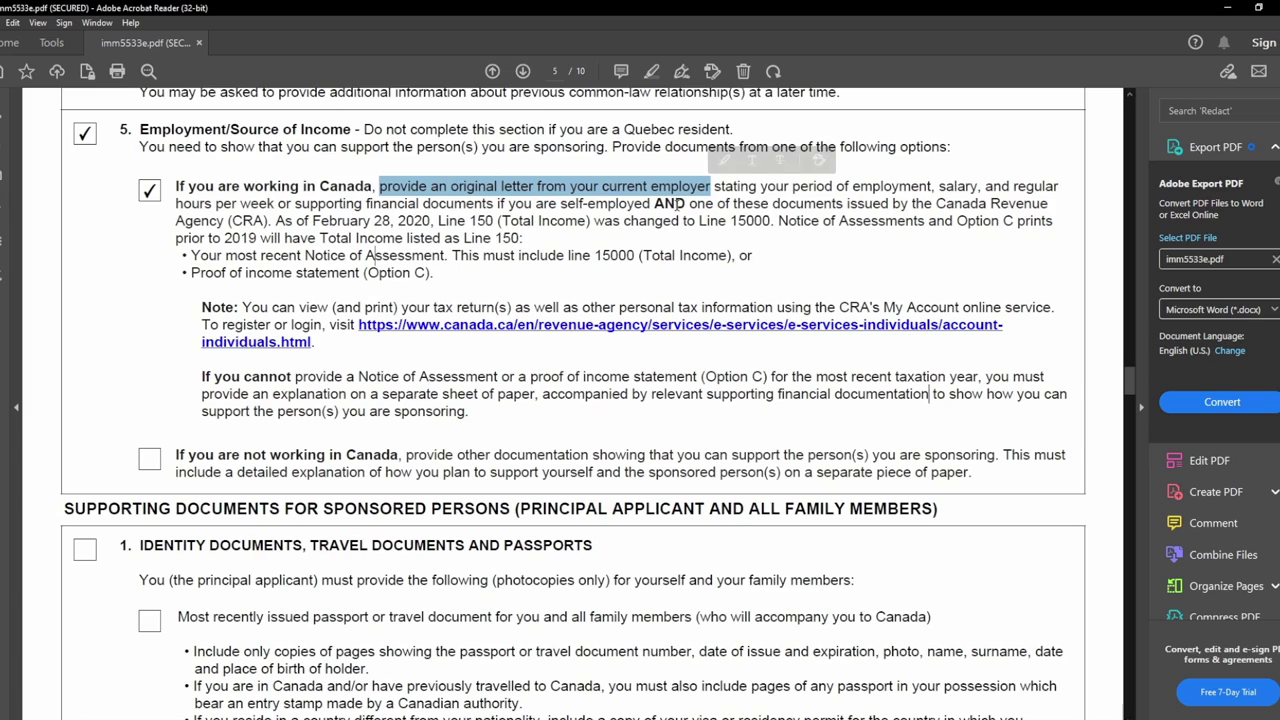
pyautogui.moveTo(194, 257); pyautogui.dragTo(455, 256)
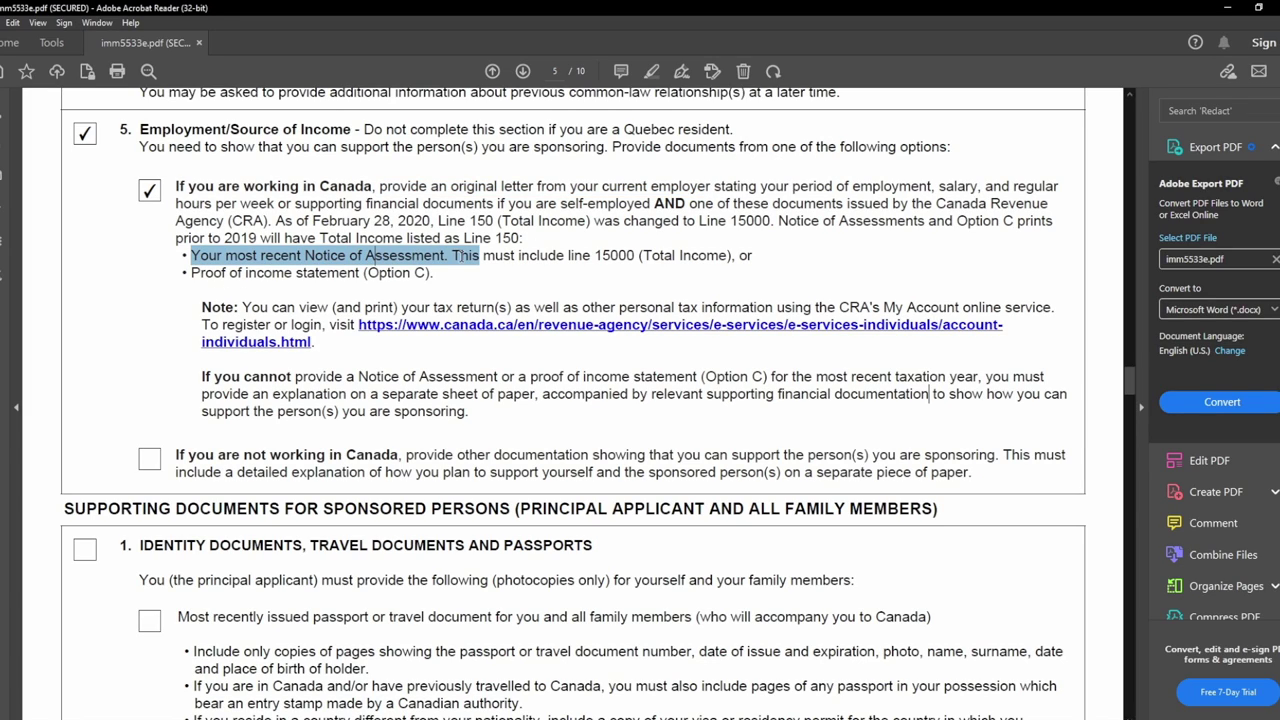
pyautogui.click(434, 266)
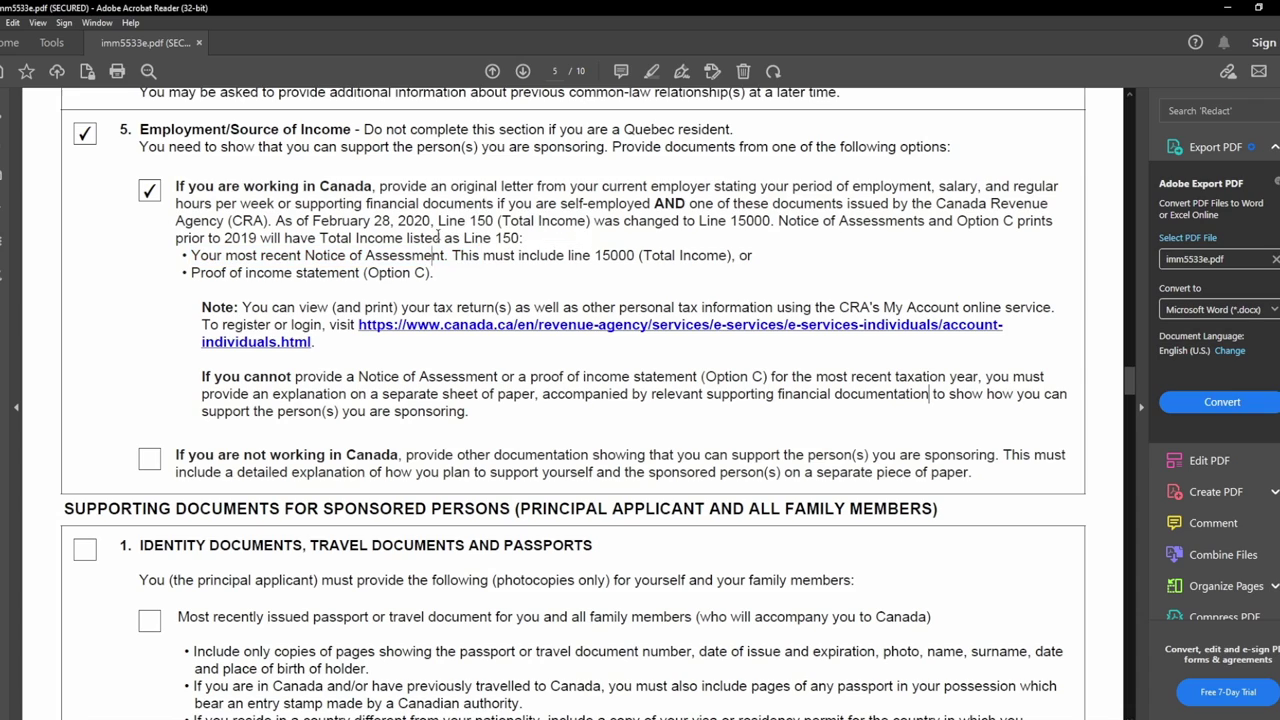
pyautogui.moveTo(551, 215); pyautogui.dragTo(632, 203)
pyautogui.click(572, 203)
pyautogui.doubleClick(572, 203)
pyautogui.moveTo(305, 256); pyautogui.dragTo(444, 256)
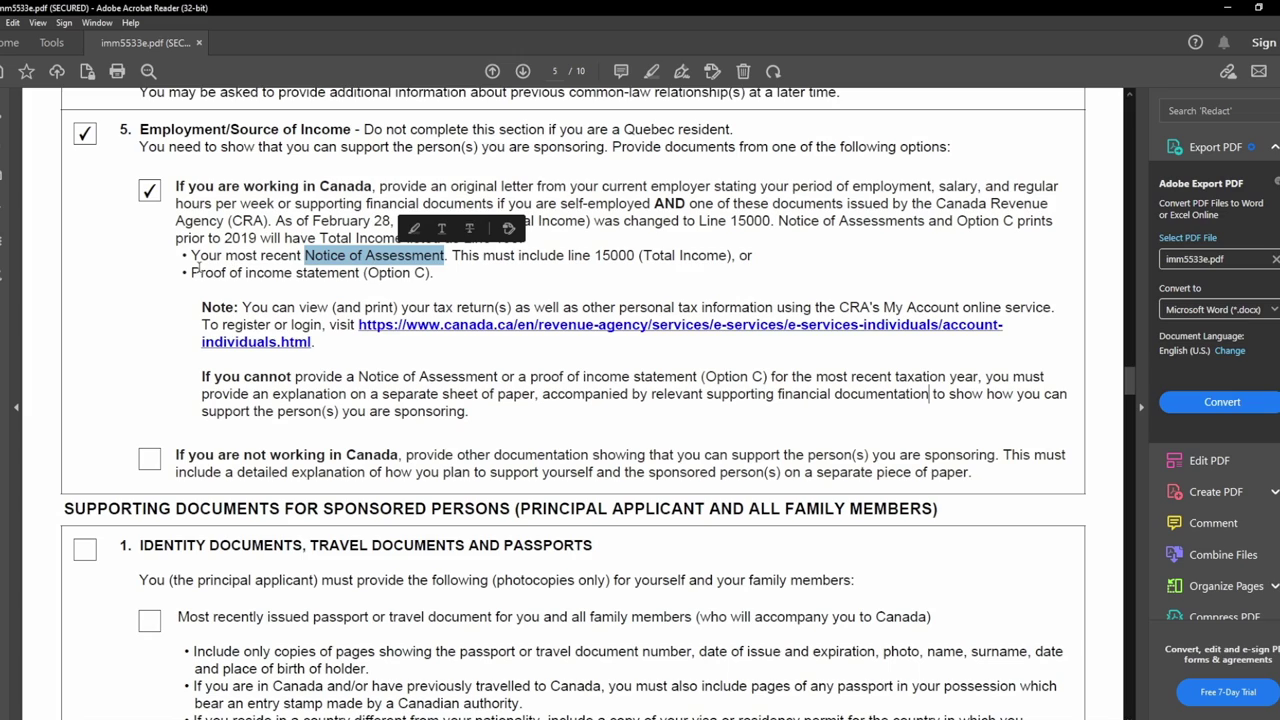
pyautogui.moveTo(194, 270); pyautogui.dragTo(361, 280)
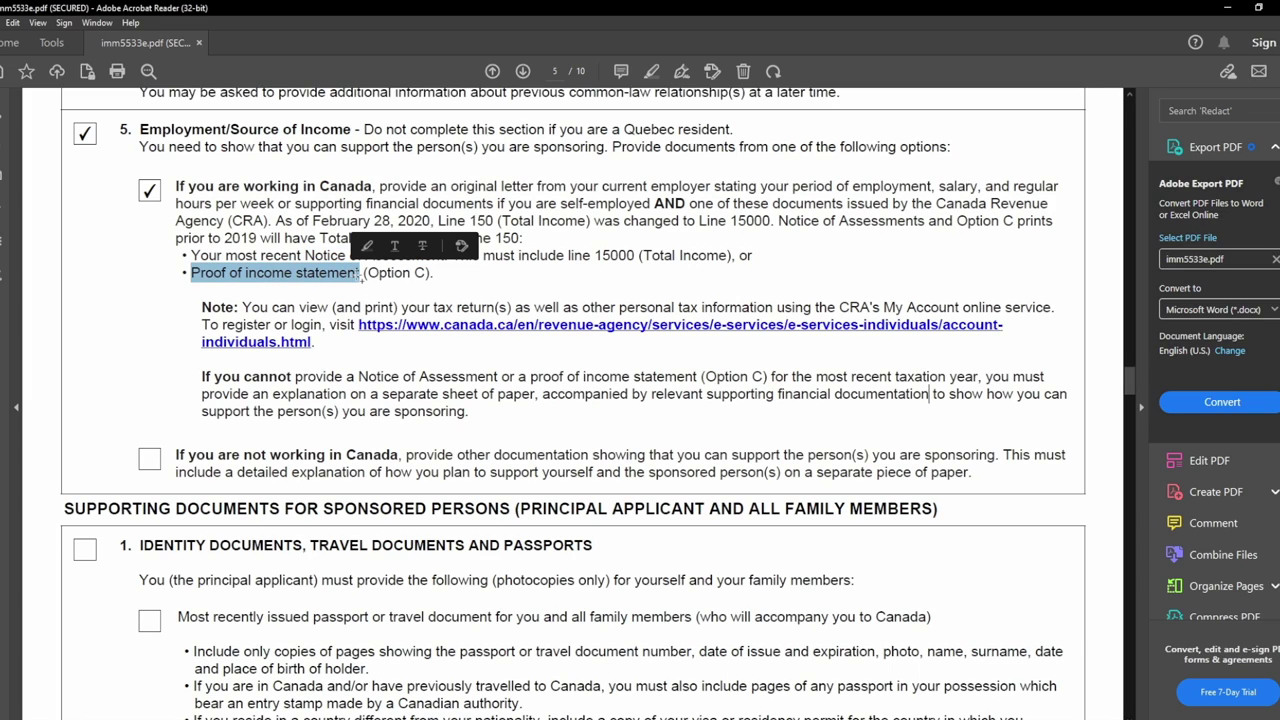
pyautogui.moveTo(447, 281); pyautogui.dragTo(228, 222)
pyautogui.click(264, 258)
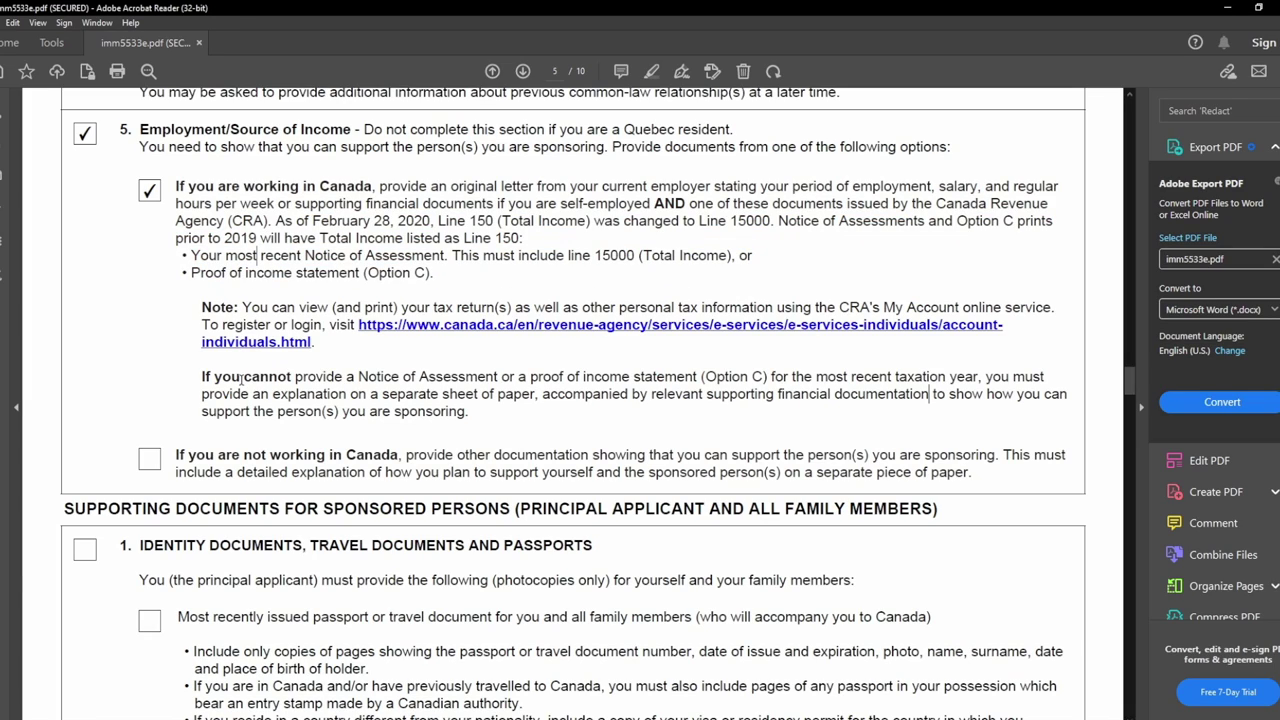
# Step: Review item 5's alternatives for sponsors who cannot provide a Notice of Assessment or Option C statement, or are not working in Canada
pyautogui.moveTo(203, 377); pyautogui.dragTo(978, 378)
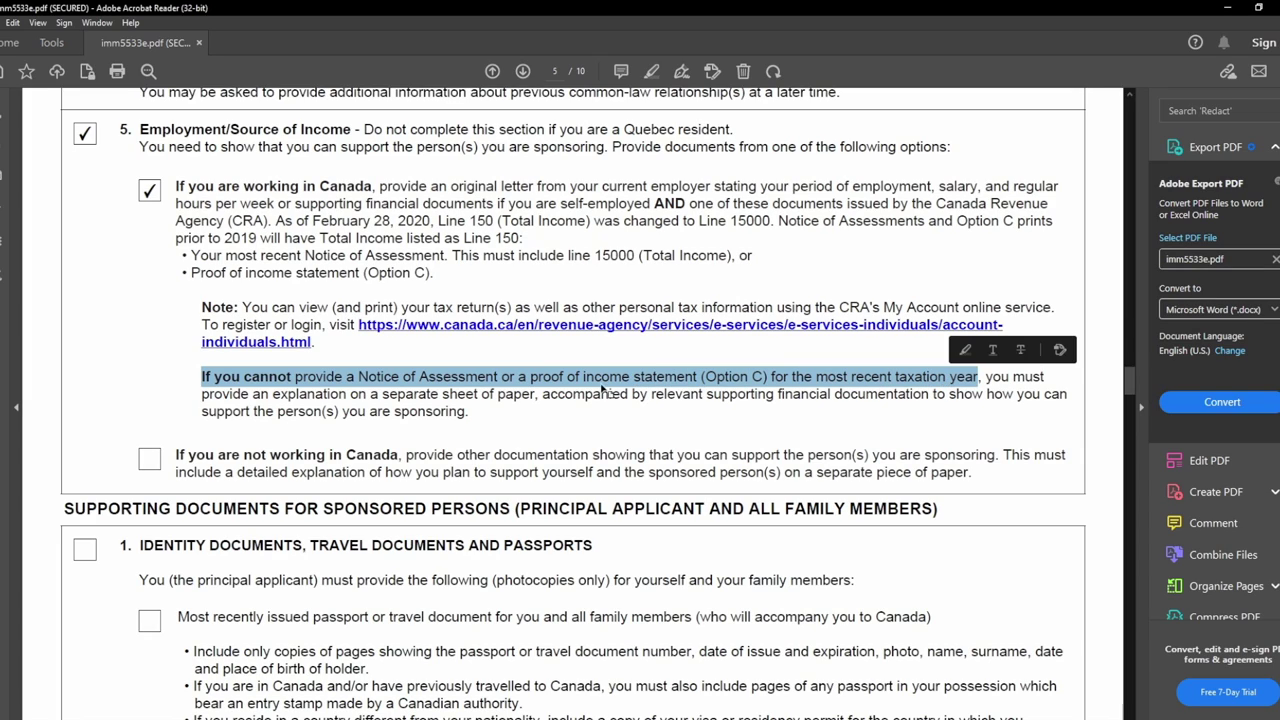
pyautogui.moveTo(202, 393); pyautogui.dragTo(840, 408)
pyautogui.moveTo(929, 404); pyautogui.dragTo(1038, 402)
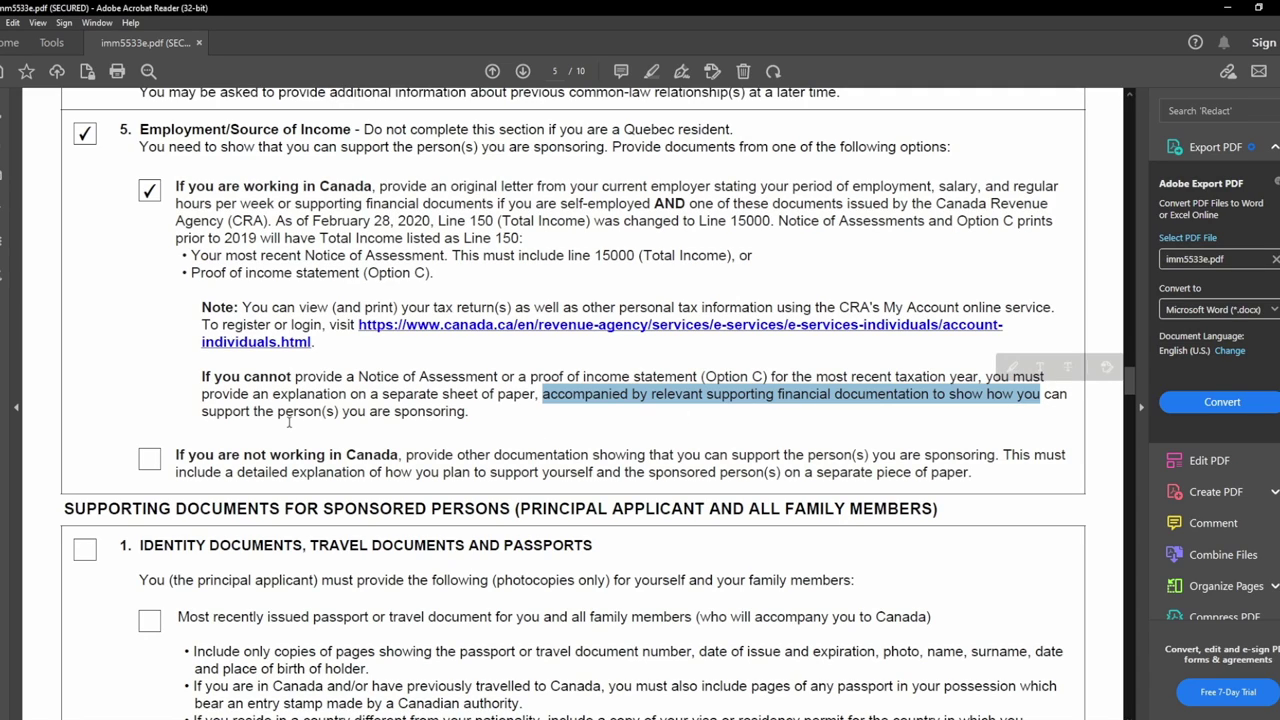
pyautogui.moveTo(279, 412); pyautogui.dragTo(470, 414)
pyautogui.click(476, 432)
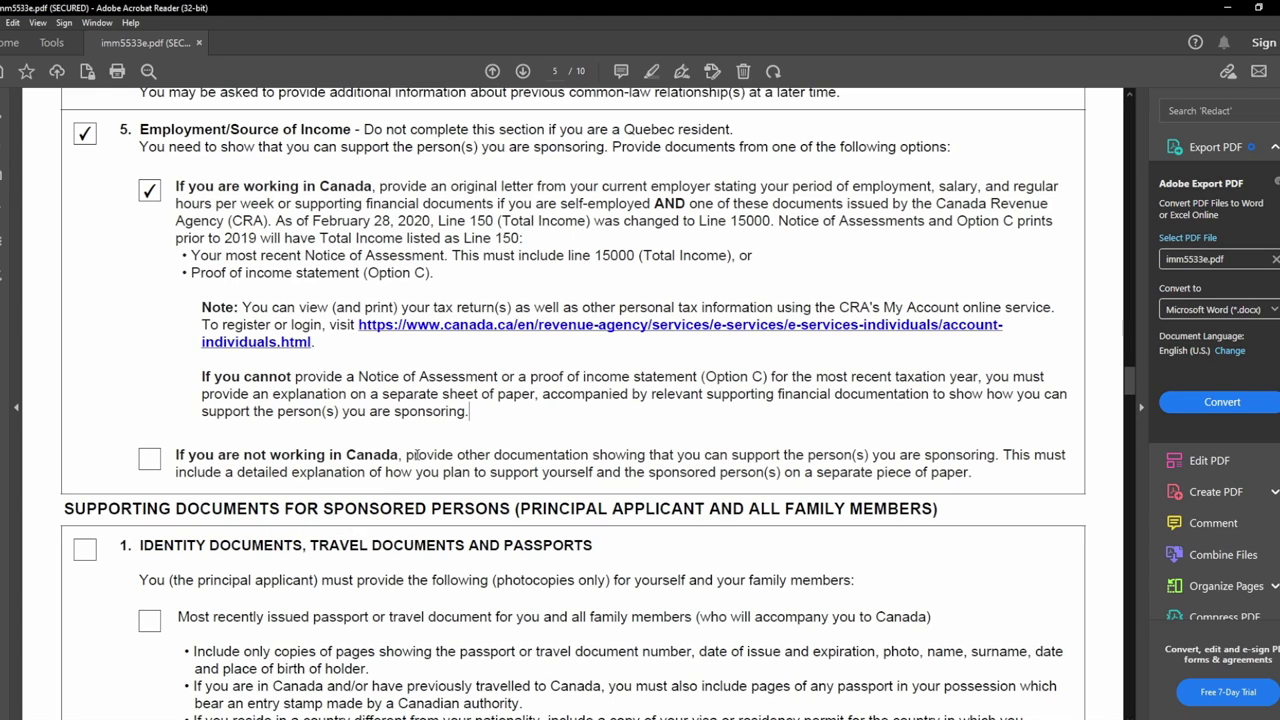
pyautogui.moveTo(408, 457); pyautogui.dragTo(990, 457)
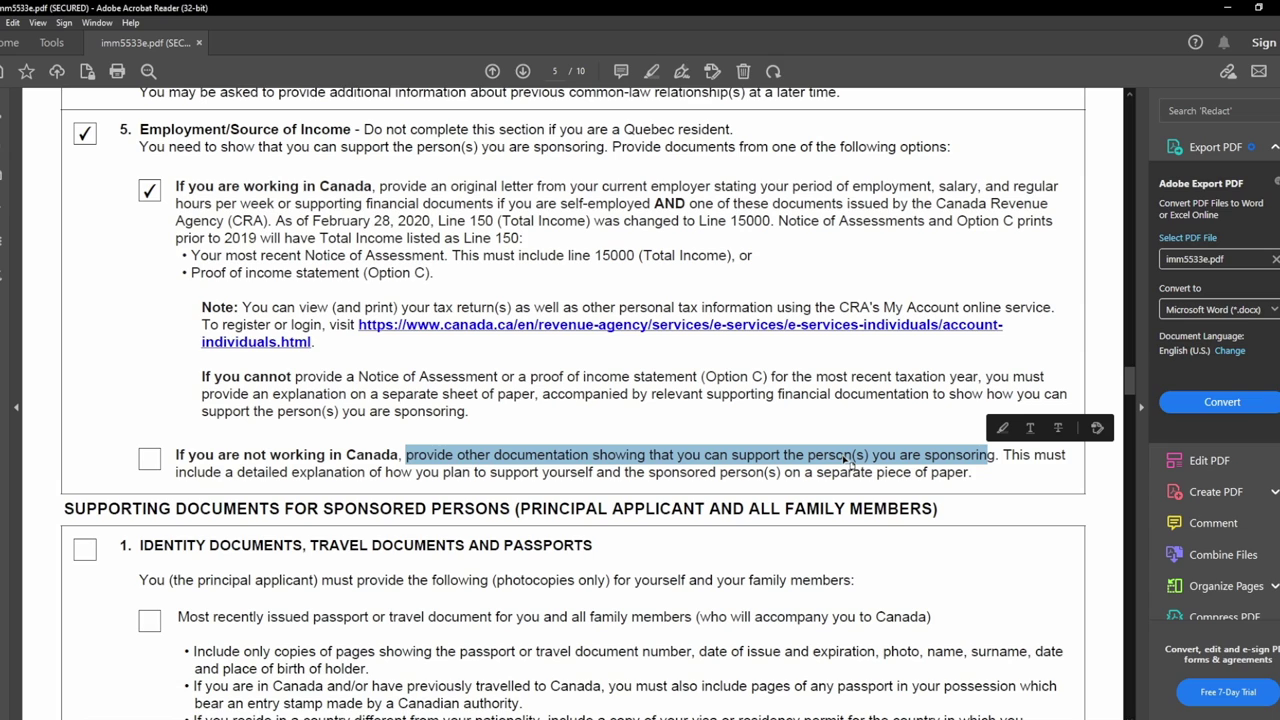
pyautogui.click(848, 458)
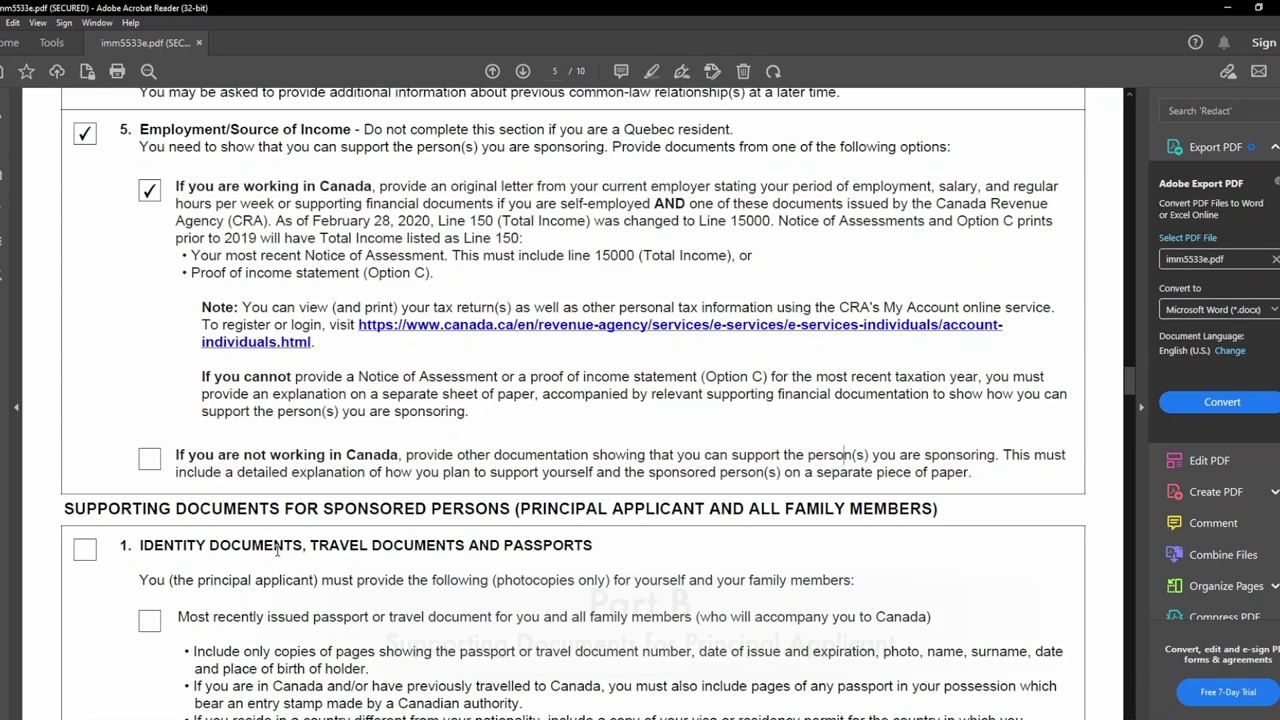
# Step: Check the sponsored persons' item 1, Identity Documents, Travel Documents and Passports, and its most recently issued passport or travel document entry
pyautogui.scroll(-5, 277, 550)
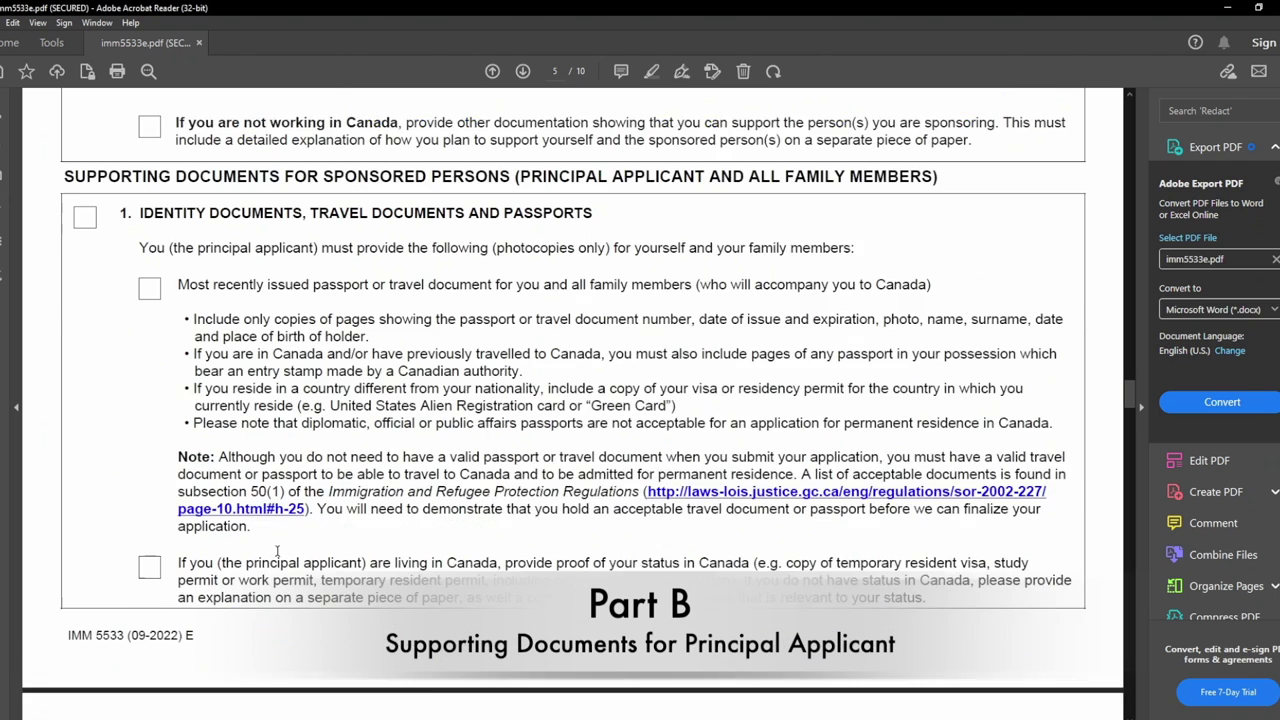
pyautogui.moveTo(284, 143); pyautogui.dragTo(938, 145)
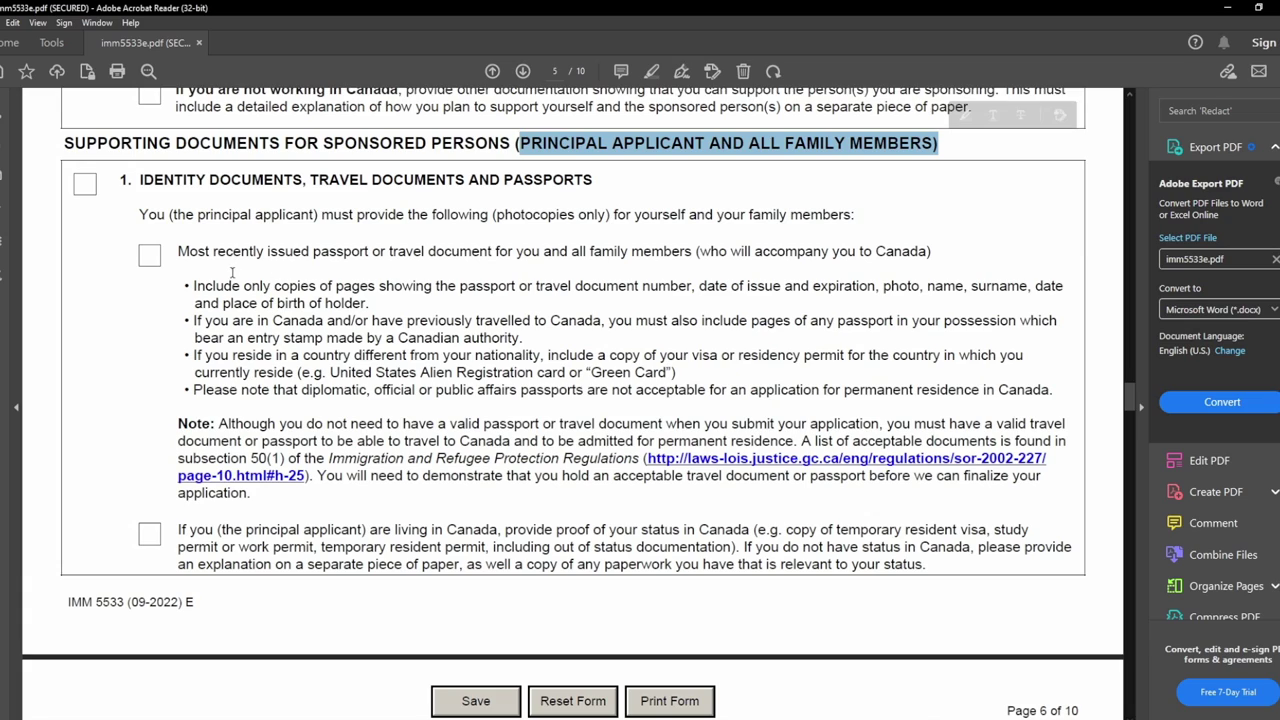
pyautogui.scroll(-1, 228, 271)
pyautogui.click(166, 146)
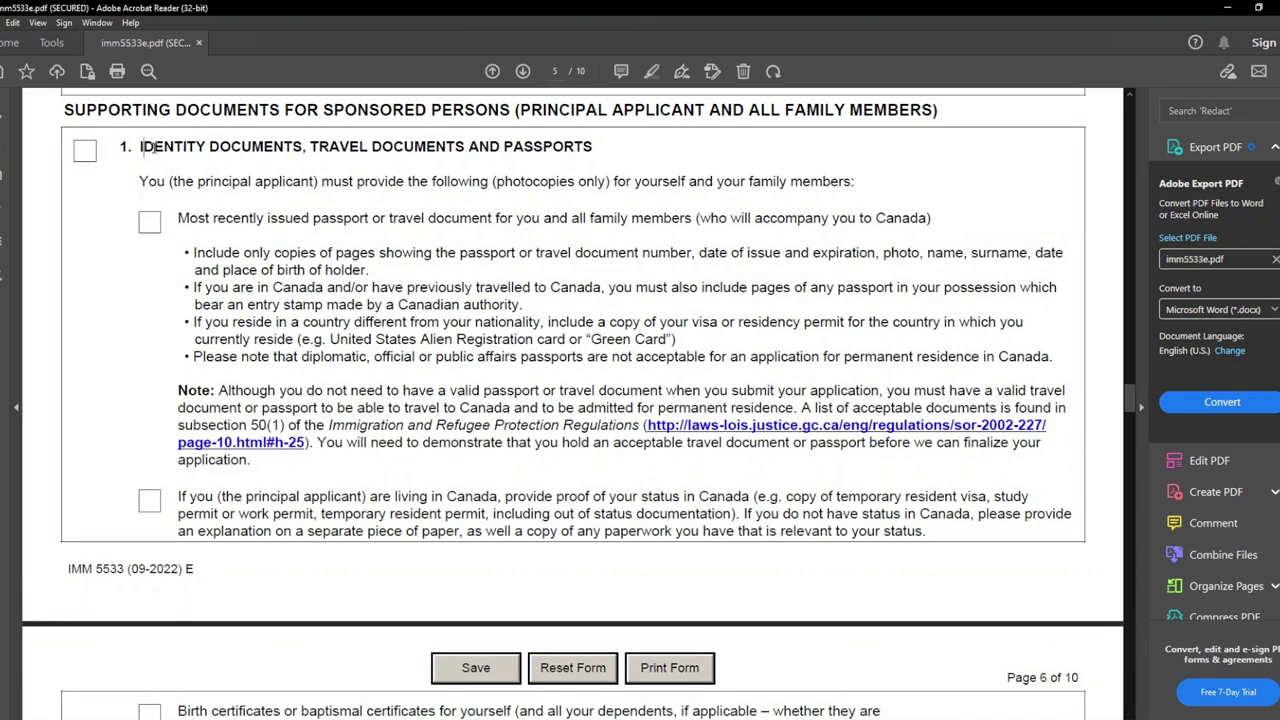
pyautogui.moveTo(141, 146); pyautogui.dragTo(368, 148)
pyautogui.click(265, 150)
pyautogui.click(85, 150)
pyautogui.click(148, 228)
# Step: Review item 1's proof-of-status requirement for applicants living in Canada and check the birth or baptismal certificates entry
pyautogui.scroll(-4, 198, 225)
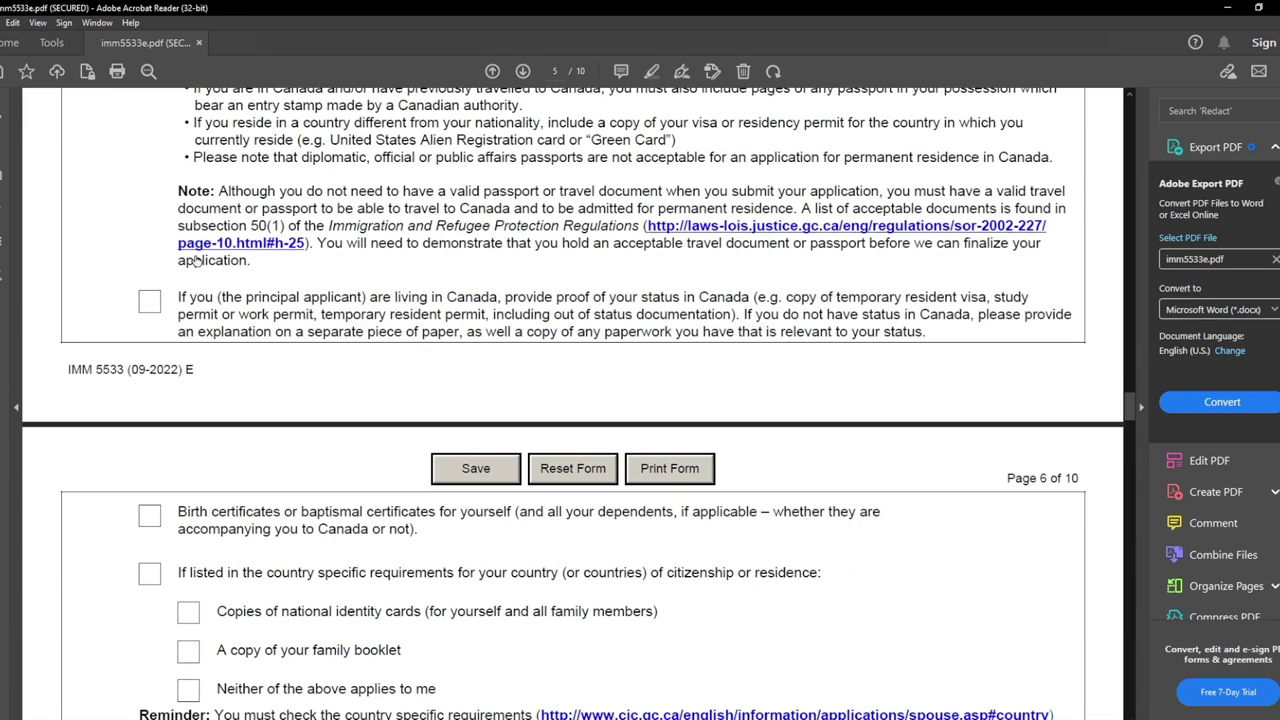
pyautogui.moveTo(182, 232); pyautogui.dragTo(706, 232)
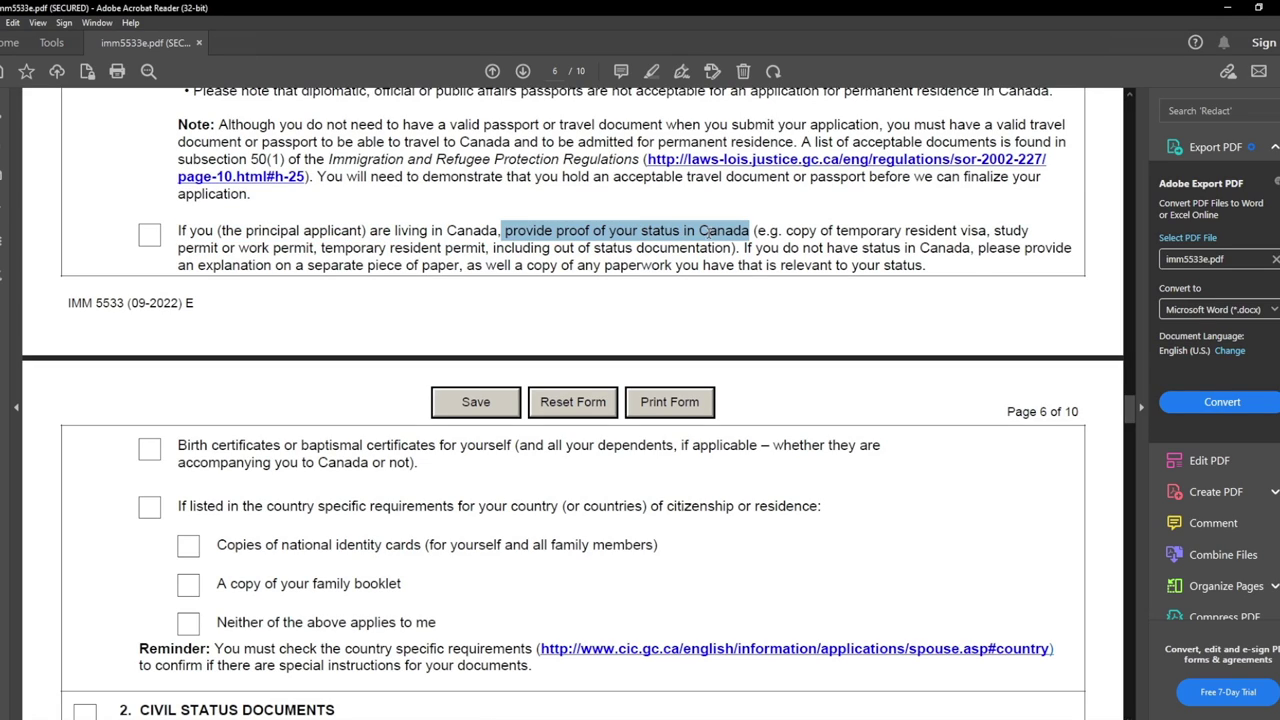
pyautogui.moveTo(837, 231); pyautogui.dragTo(988, 232)
pyautogui.moveTo(220, 248); pyautogui.dragTo(316, 249)
pyautogui.click(204, 256)
pyautogui.scroll(-5, 205, 256)
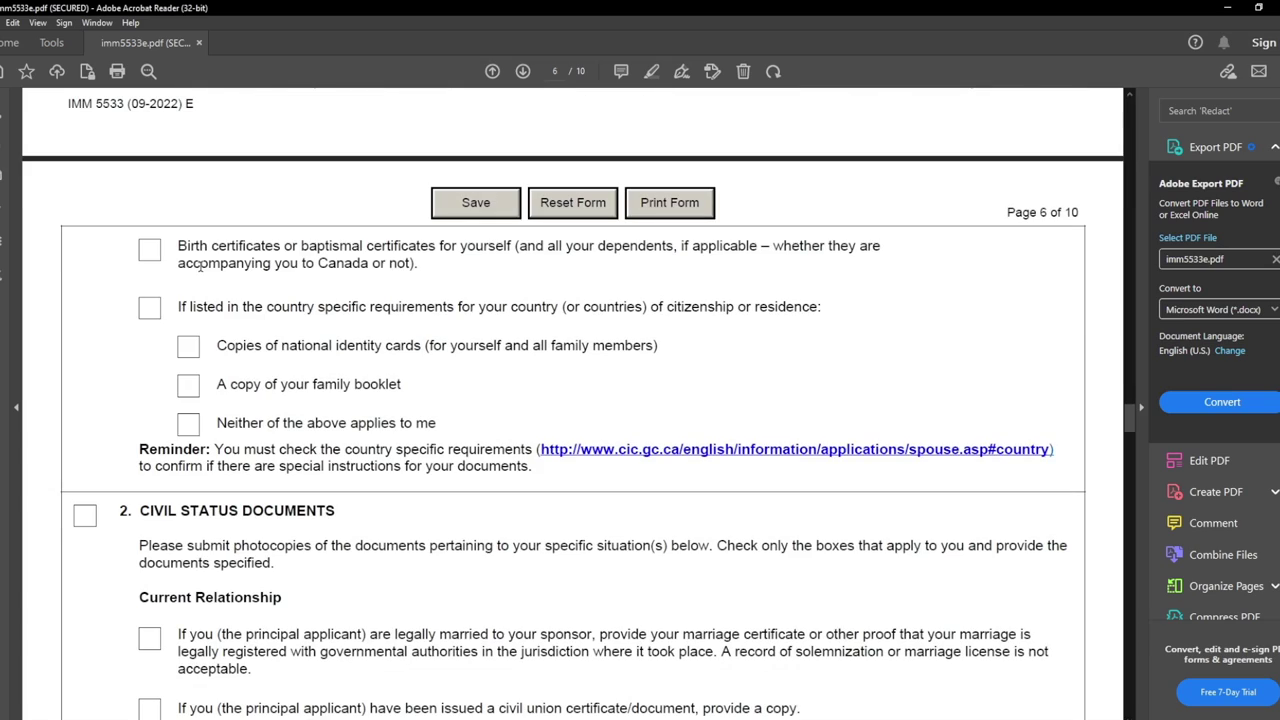
pyautogui.moveTo(178, 215); pyautogui.dragTo(280, 216)
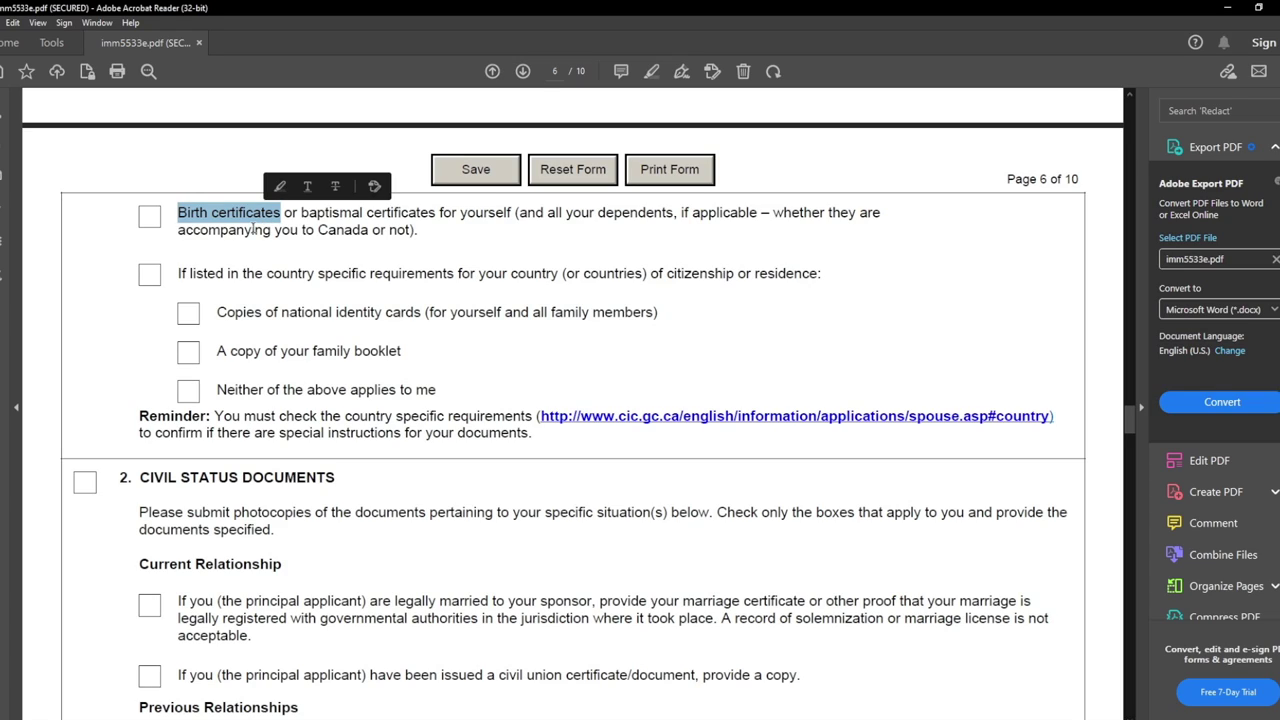
pyautogui.click(254, 229)
pyautogui.click(152, 218)
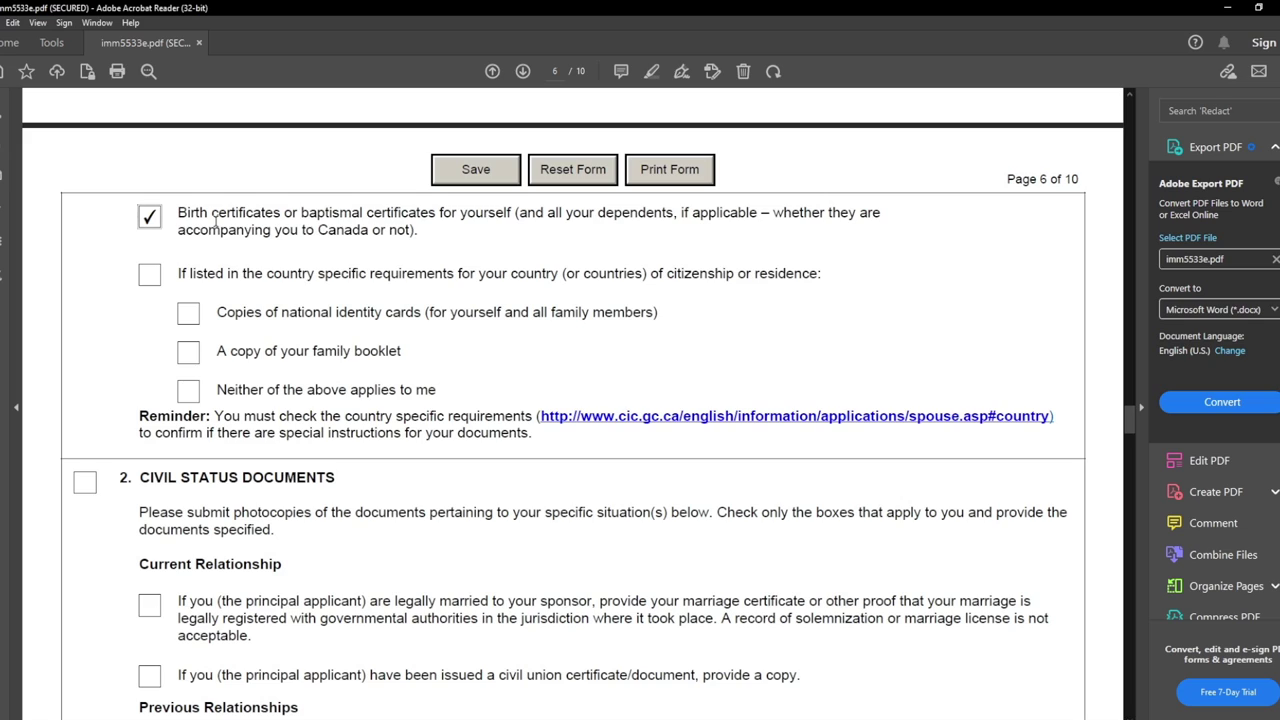
# Step: Check the country specific requirements entry in item 1 and select "Neither of the above applies to me" under it
pyautogui.scroll(-1, 215, 223)
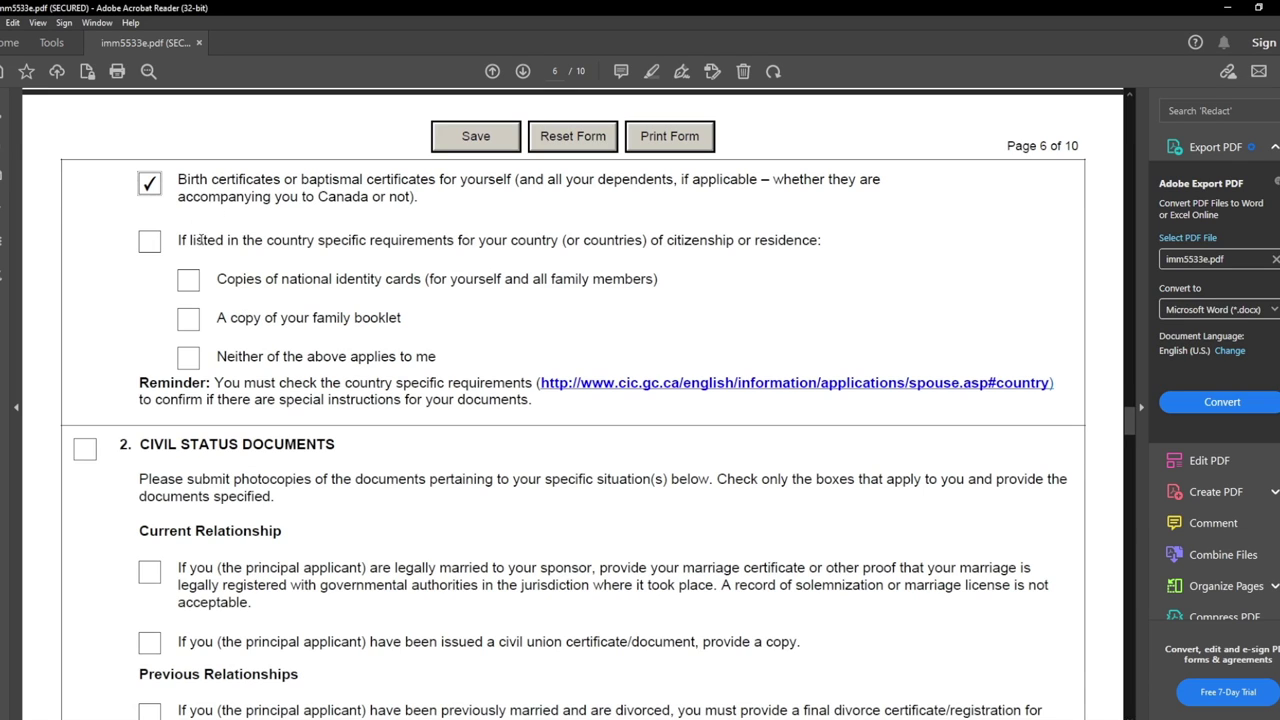
pyautogui.scroll(-2, 201, 240)
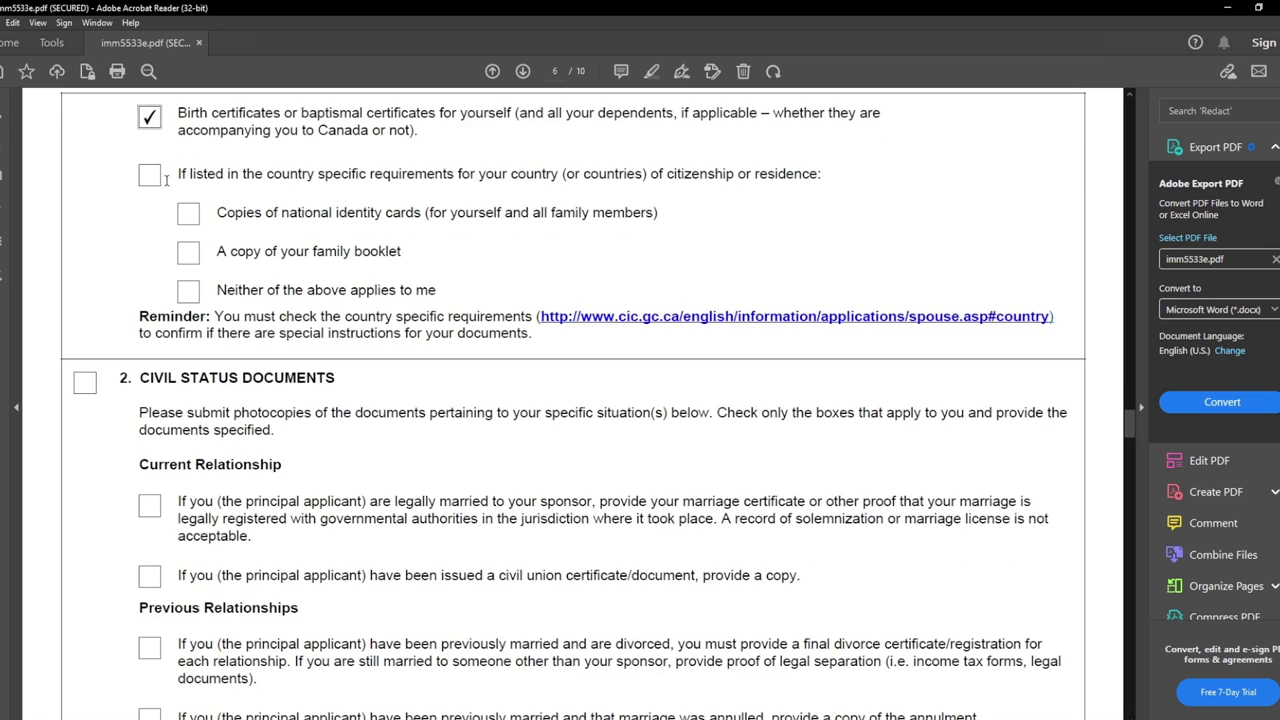
pyautogui.moveTo(190, 174); pyautogui.dragTo(428, 177)
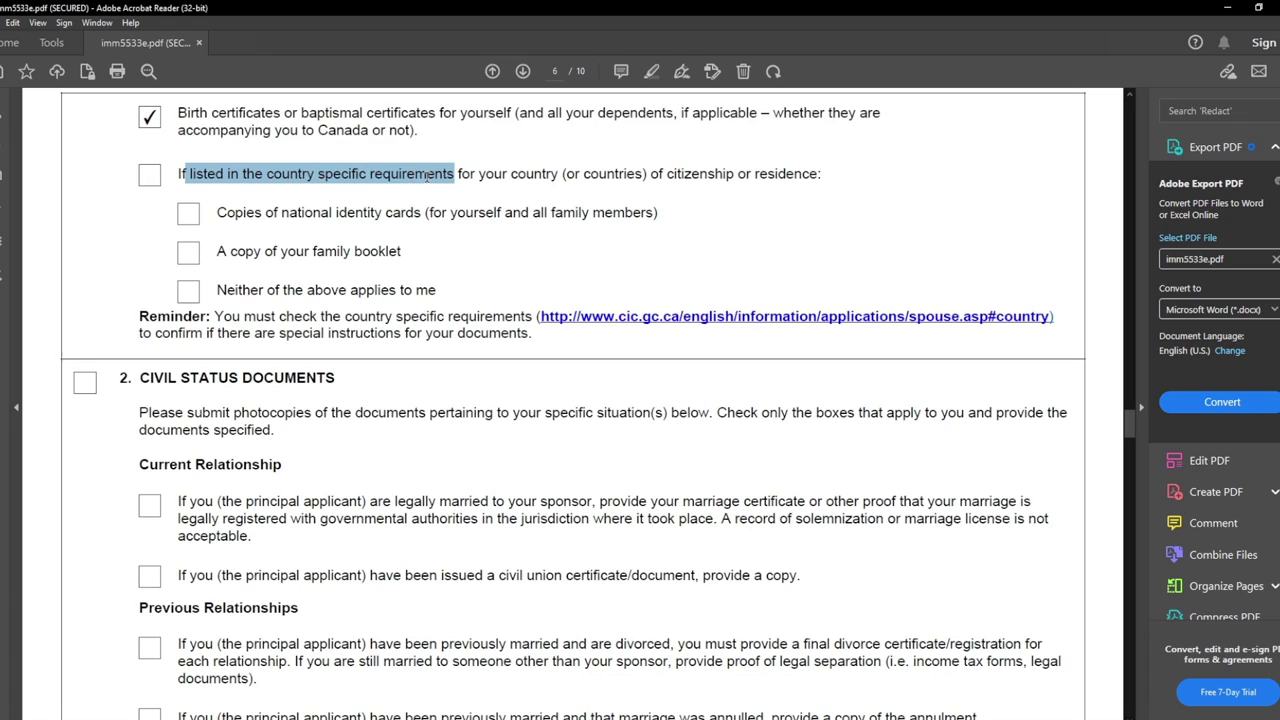
pyautogui.click(427, 180)
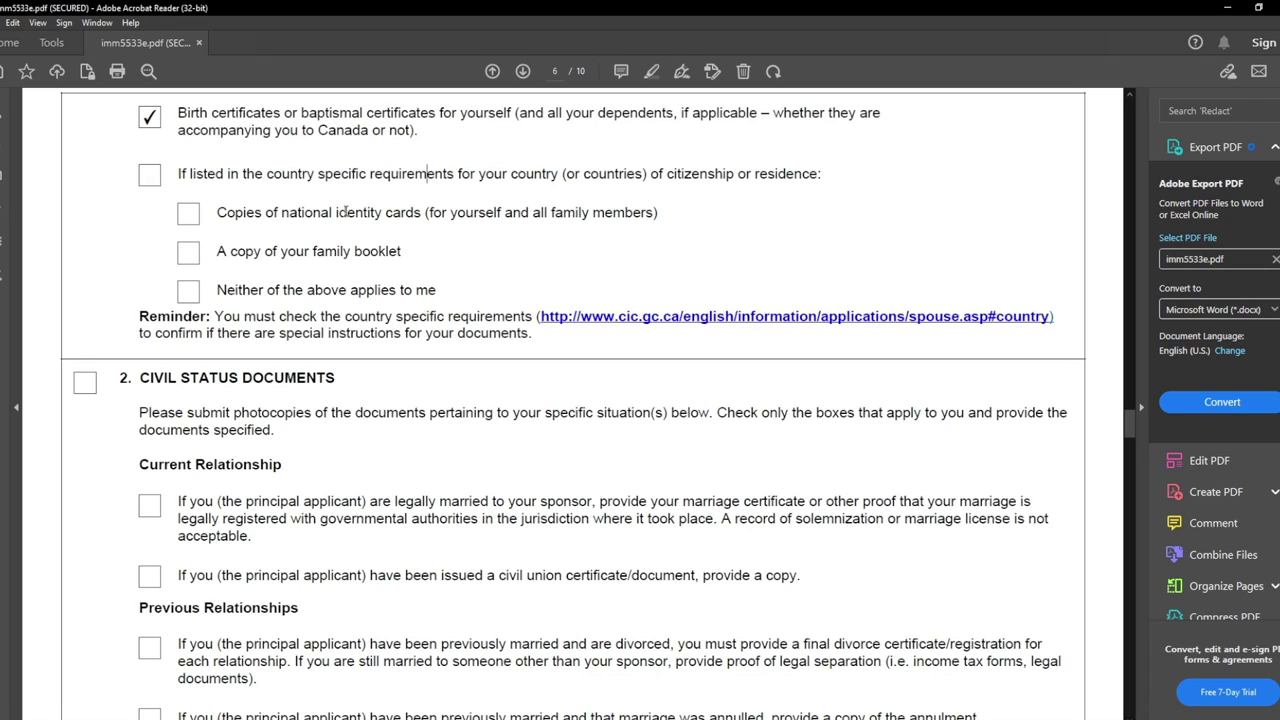
pyautogui.click(190, 291)
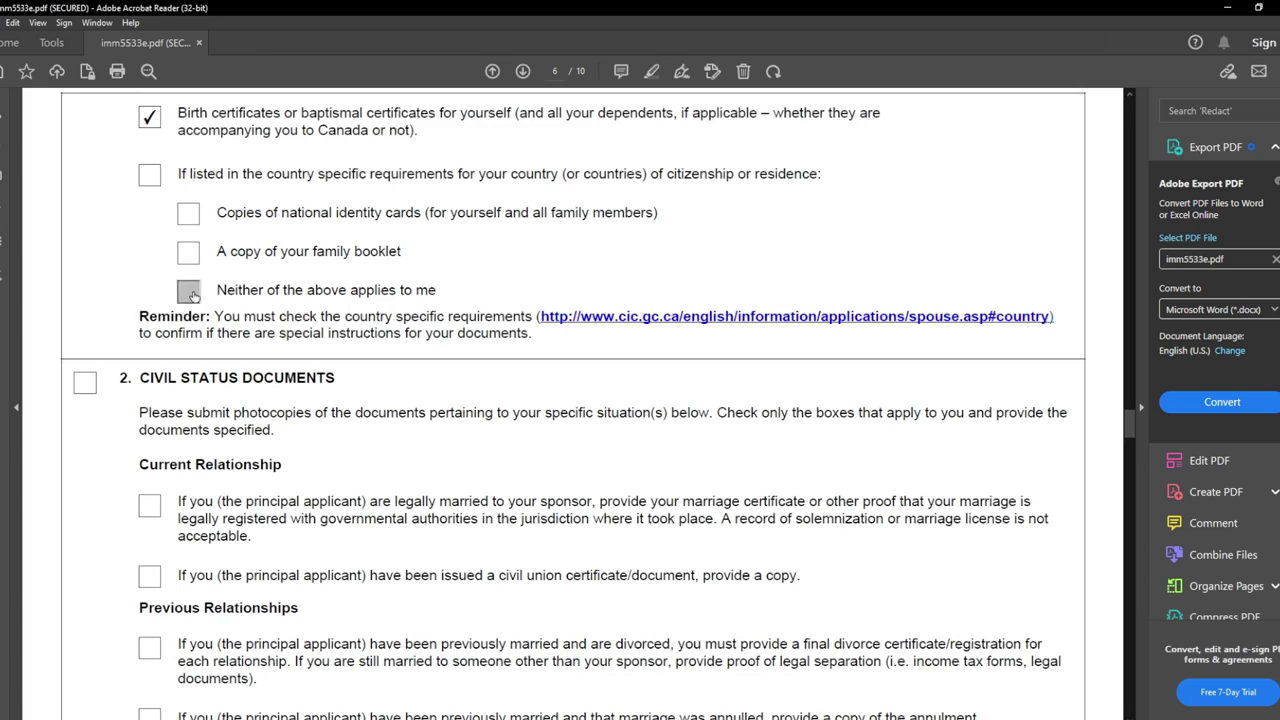
pyautogui.click(151, 178)
pyautogui.moveTo(268, 174); pyautogui.dragTo(453, 176)
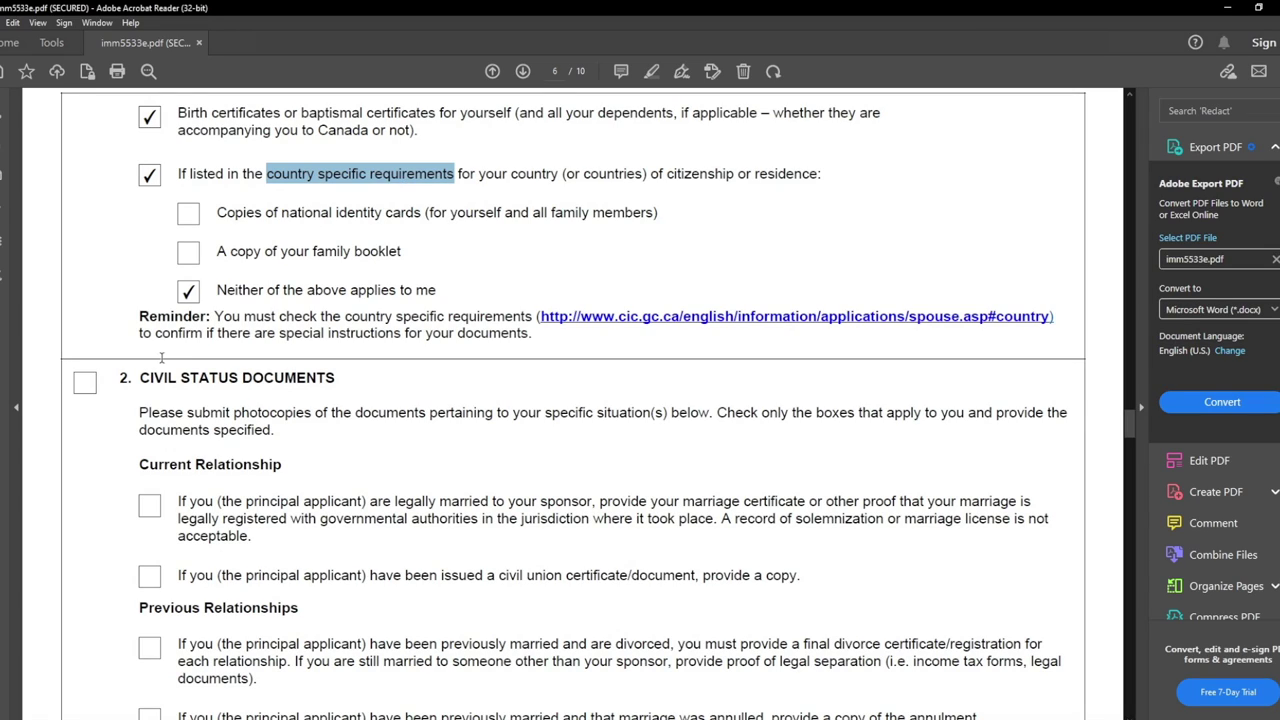
# Step: Check item 2, Civil Status Documents, for the sponsored persons
pyautogui.click(175, 397)
pyautogui.moveTo(143, 378); pyautogui.dragTo(349, 377)
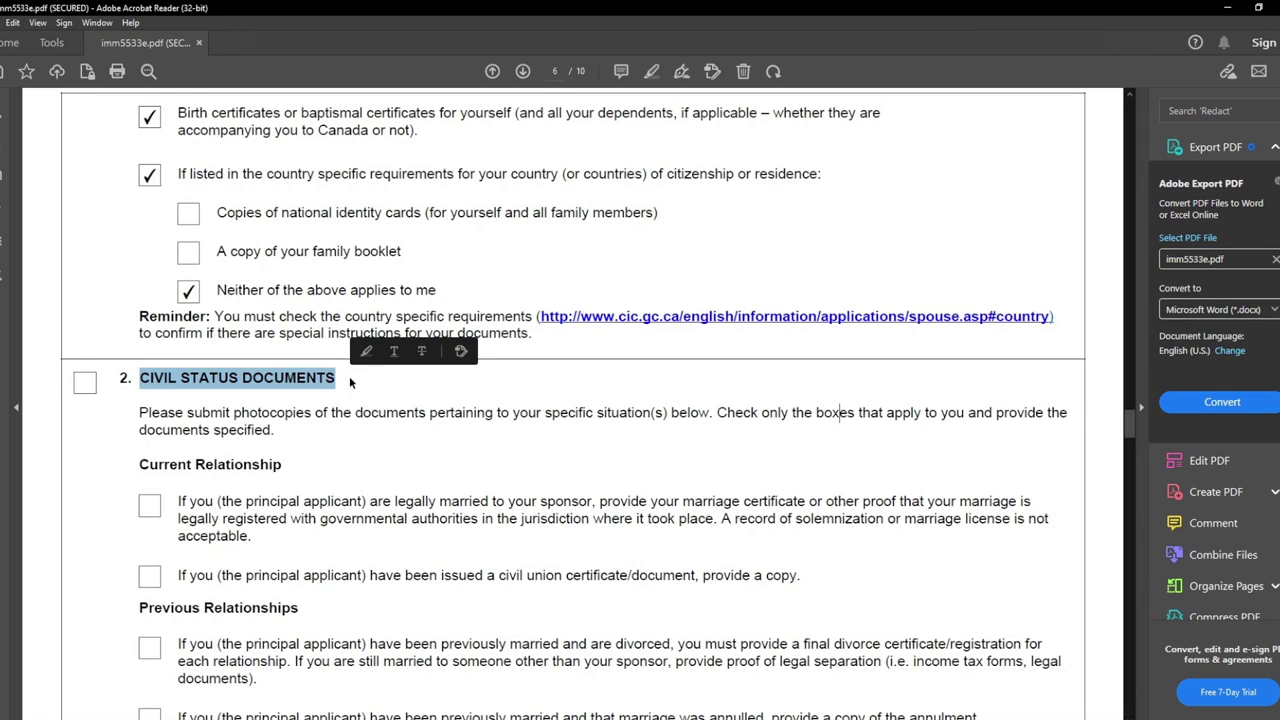
pyautogui.click(210, 378)
pyautogui.click(84, 382)
pyautogui.scroll(-3, 152, 393)
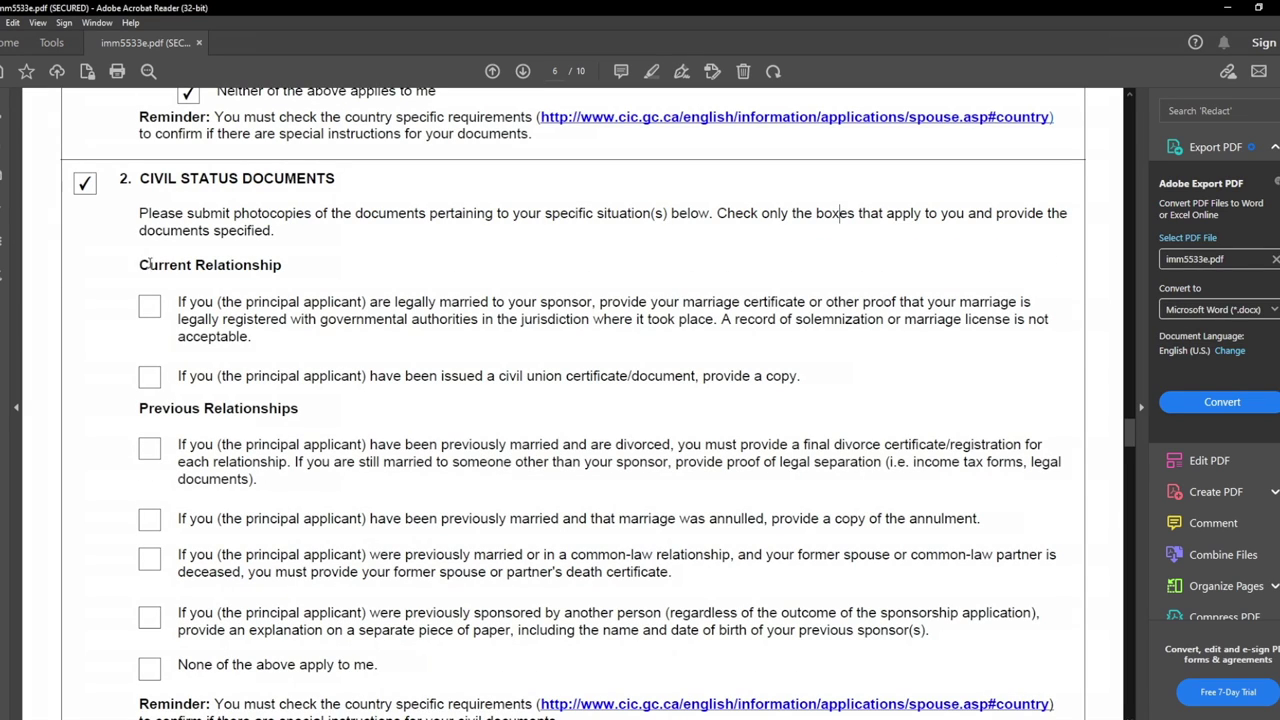
# Step: Under Current Relationship, check the entry for a principal applicant legally married to the sponsor, after reviewing its marriage certificate requirement
pyautogui.moveTo(140, 264); pyautogui.dragTo(288, 268)
pyautogui.moveTo(142, 408); pyautogui.dragTo(296, 420)
pyautogui.click(244, 412)
pyautogui.moveTo(148, 265); pyautogui.dragTo(292, 274)
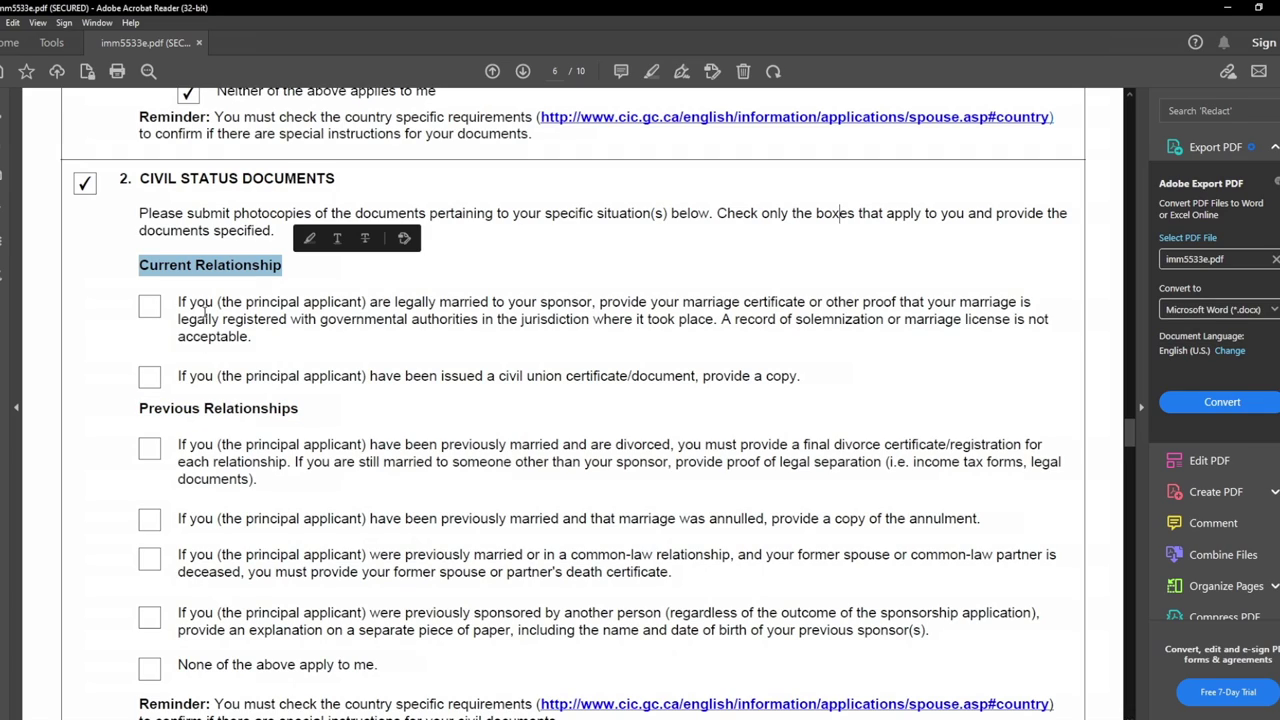
pyautogui.moveTo(179, 301); pyautogui.dragTo(436, 322)
pyautogui.click(603, 318)
pyautogui.click(843, 304)
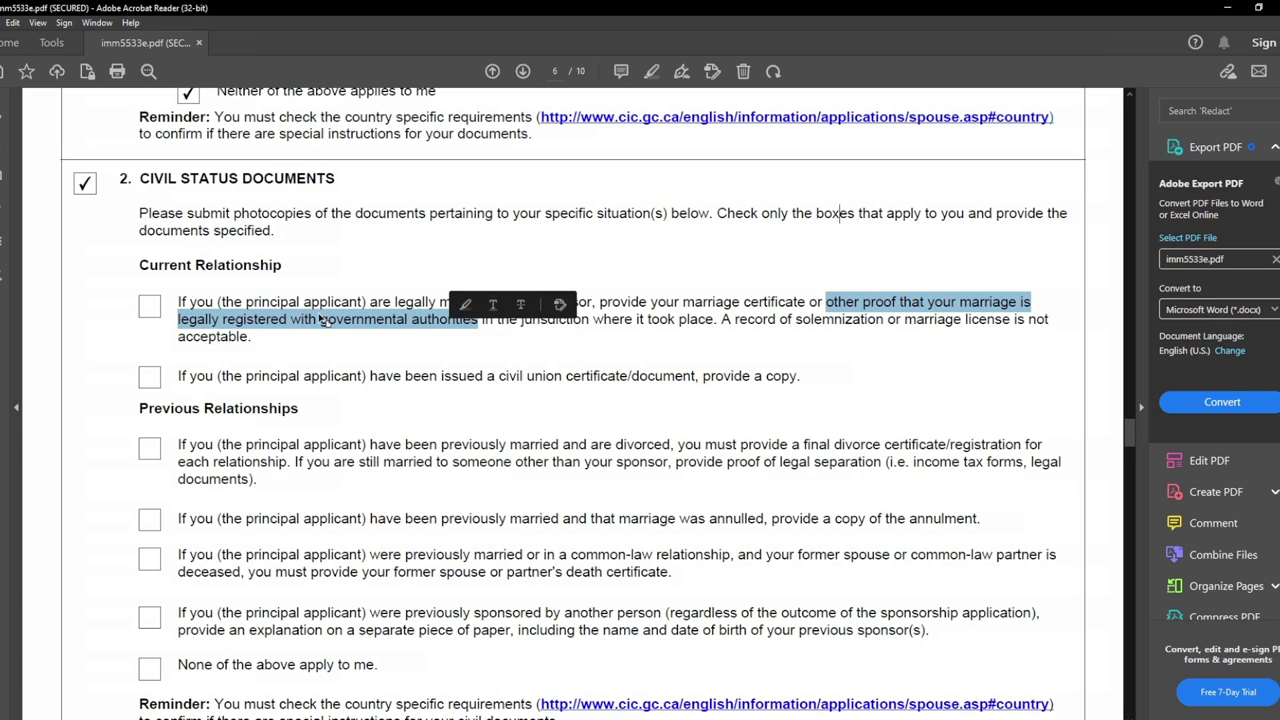
pyautogui.click(220, 304)
pyautogui.click(159, 310)
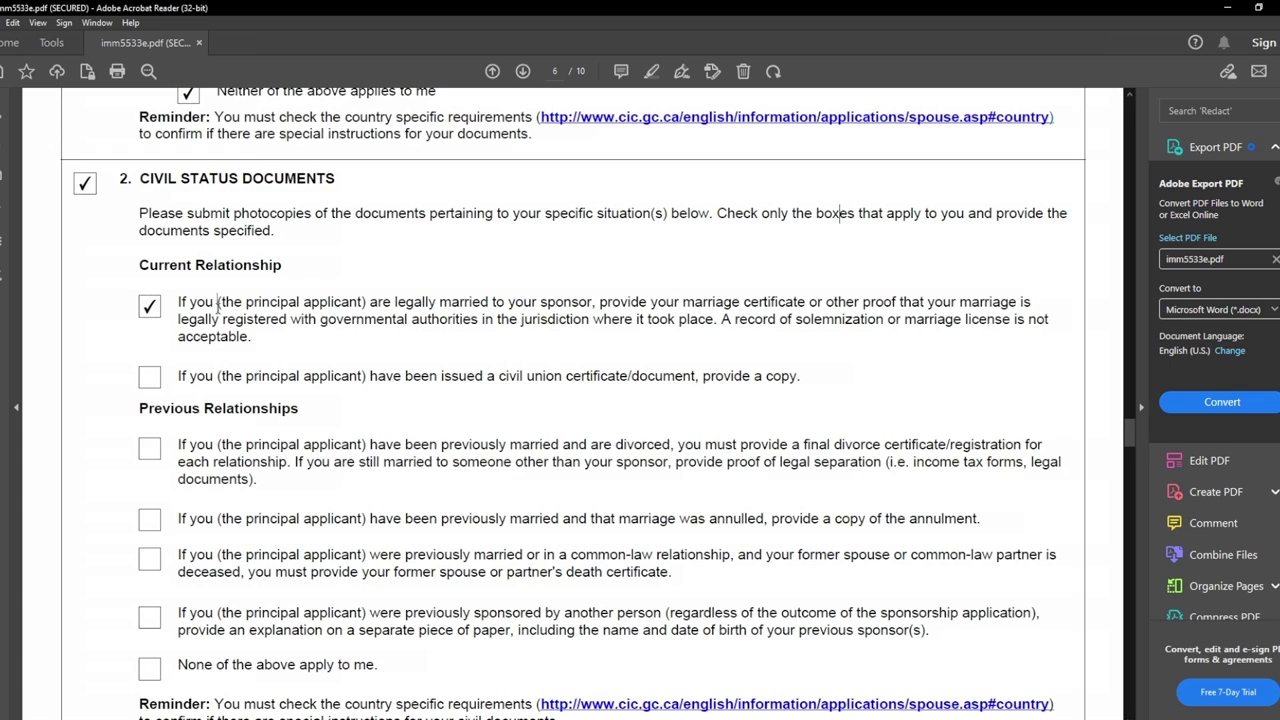
# Step: Check "None of the above apply to me" under Previous Relationships in item 2
pyautogui.scroll(-3, 143, 252)
pyautogui.moveTo(136, 243); pyautogui.dragTo(293, 254)
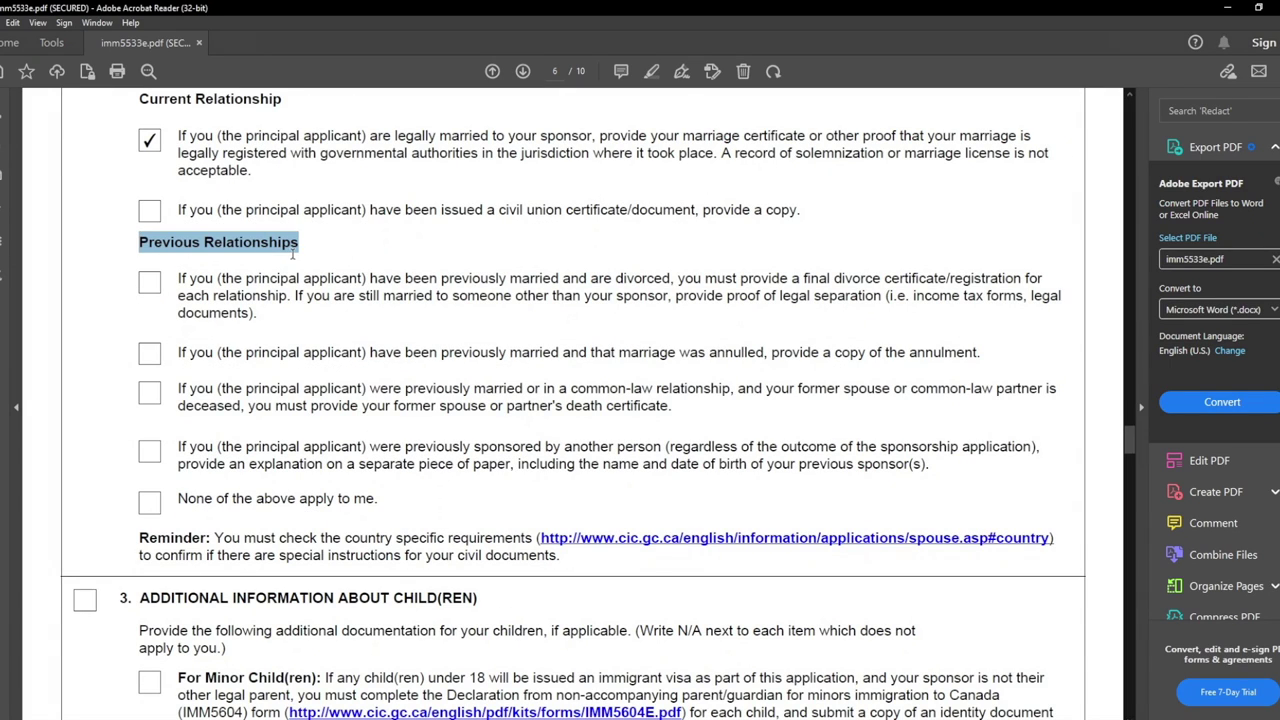
pyautogui.click(150, 503)
# Step: Check item 3, Additional Information About Child(ren), and review its instruction to write N/A next to items that do not apply
pyautogui.scroll(-6, 218, 515)
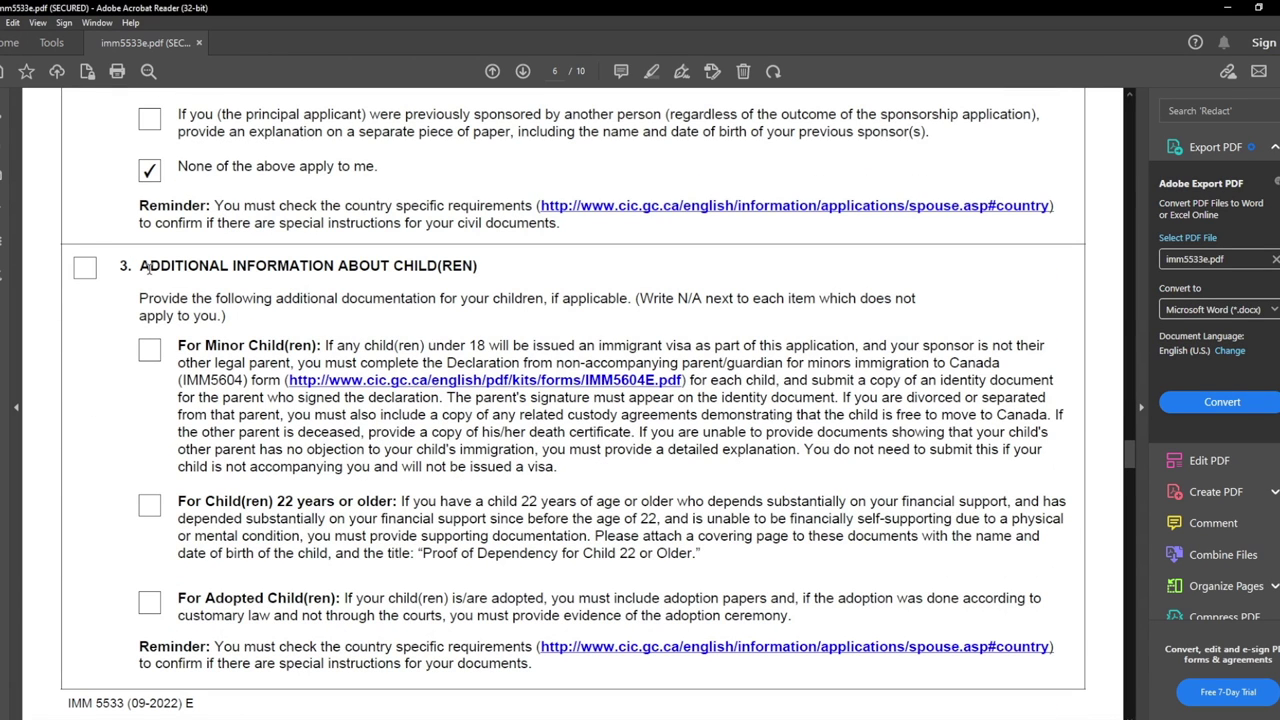
pyautogui.moveTo(140, 266); pyautogui.dragTo(477, 268)
pyautogui.scroll(-1, 147, 261)
pyautogui.click(147, 261)
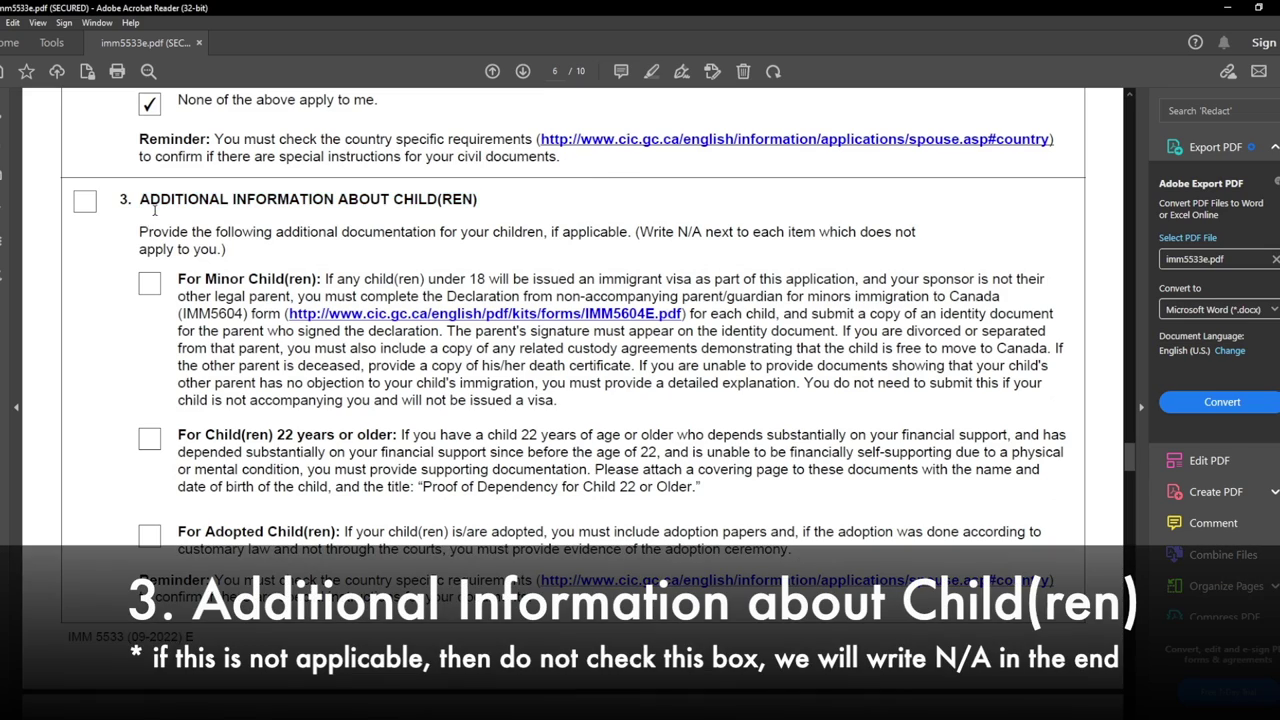
pyautogui.click(84, 200)
pyautogui.moveTo(676, 236); pyautogui.dragTo(857, 238)
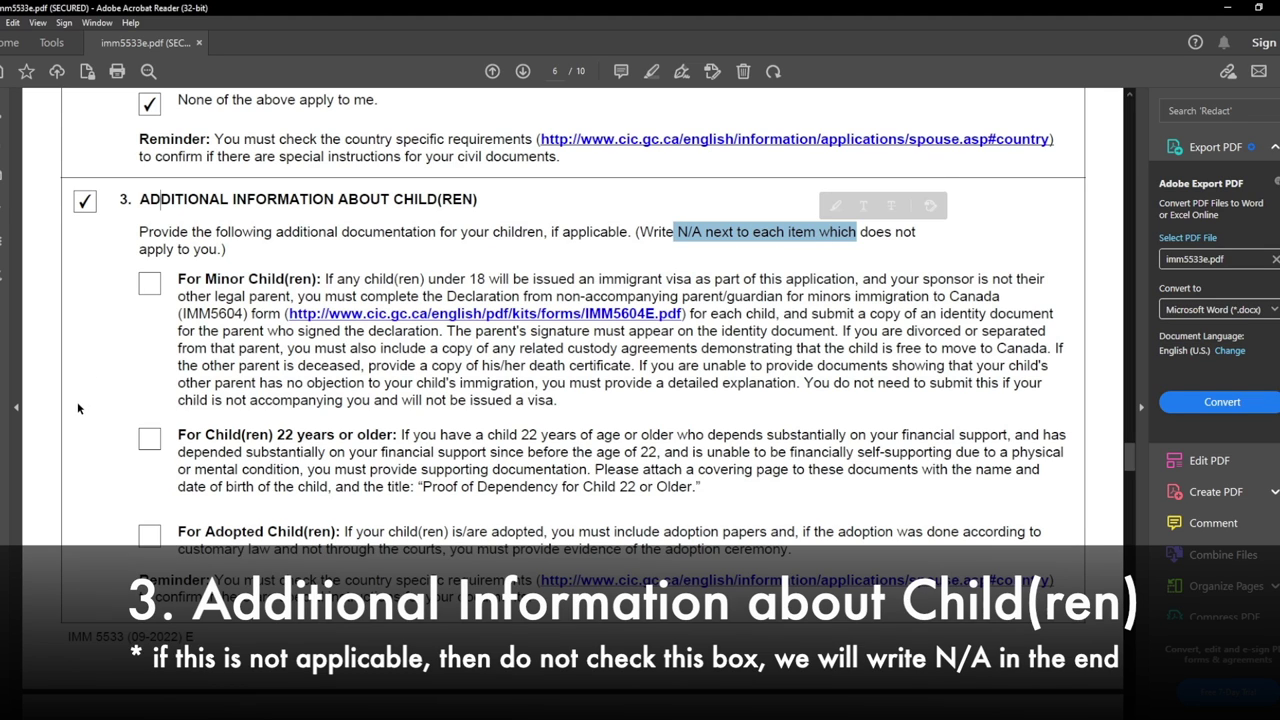
pyautogui.click(77, 401)
# Step: Check item 4, Police Certificates and Clearances, and its Police Certificates entry
pyautogui.scroll(-5, 77, 401)
pyautogui.scroll(-8, 75, 413)
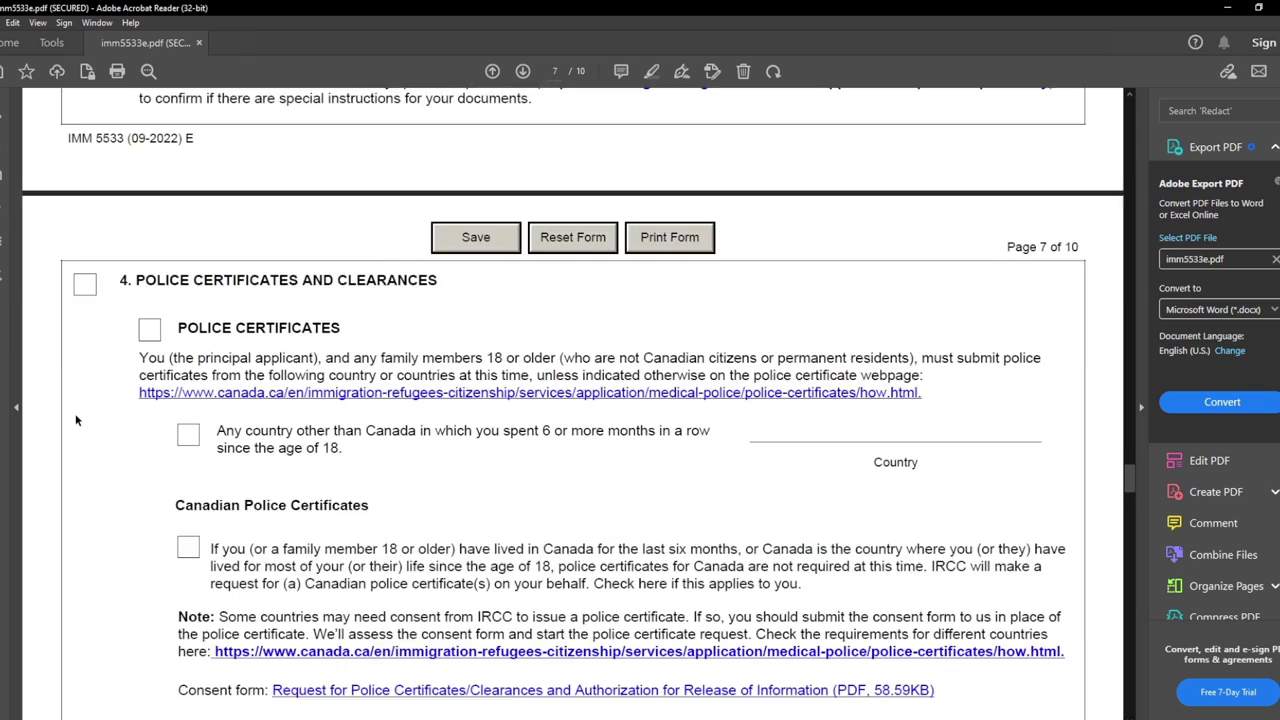
pyautogui.moveTo(137, 150); pyautogui.dragTo(436, 150)
pyautogui.click(336, 150)
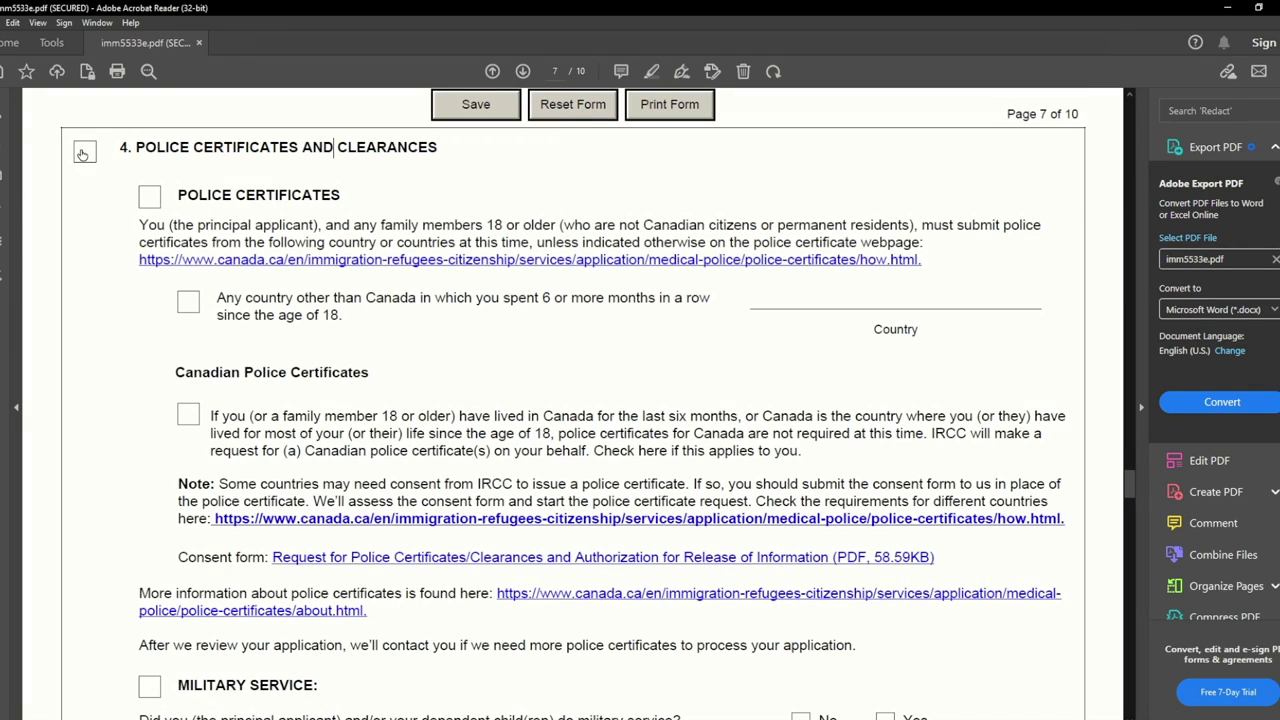
pyautogui.click(82, 153)
pyautogui.click(150, 197)
pyautogui.moveTo(177, 195); pyautogui.dragTo(333, 198)
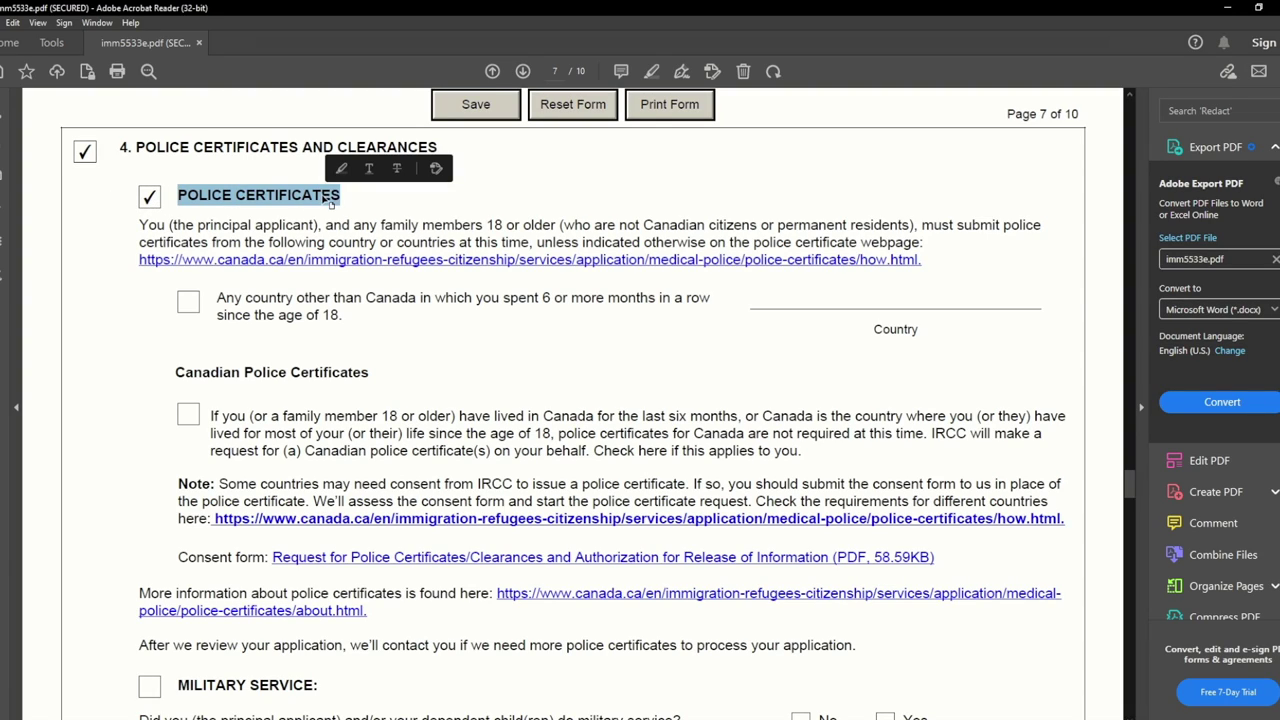
# Step: Check the entry for any country other than Canada with 6 or more months' stay since age 18, and enter India as the country
pyautogui.click(228, 316)
pyautogui.moveTo(216, 297); pyautogui.dragTo(448, 305)
pyautogui.click(338, 320)
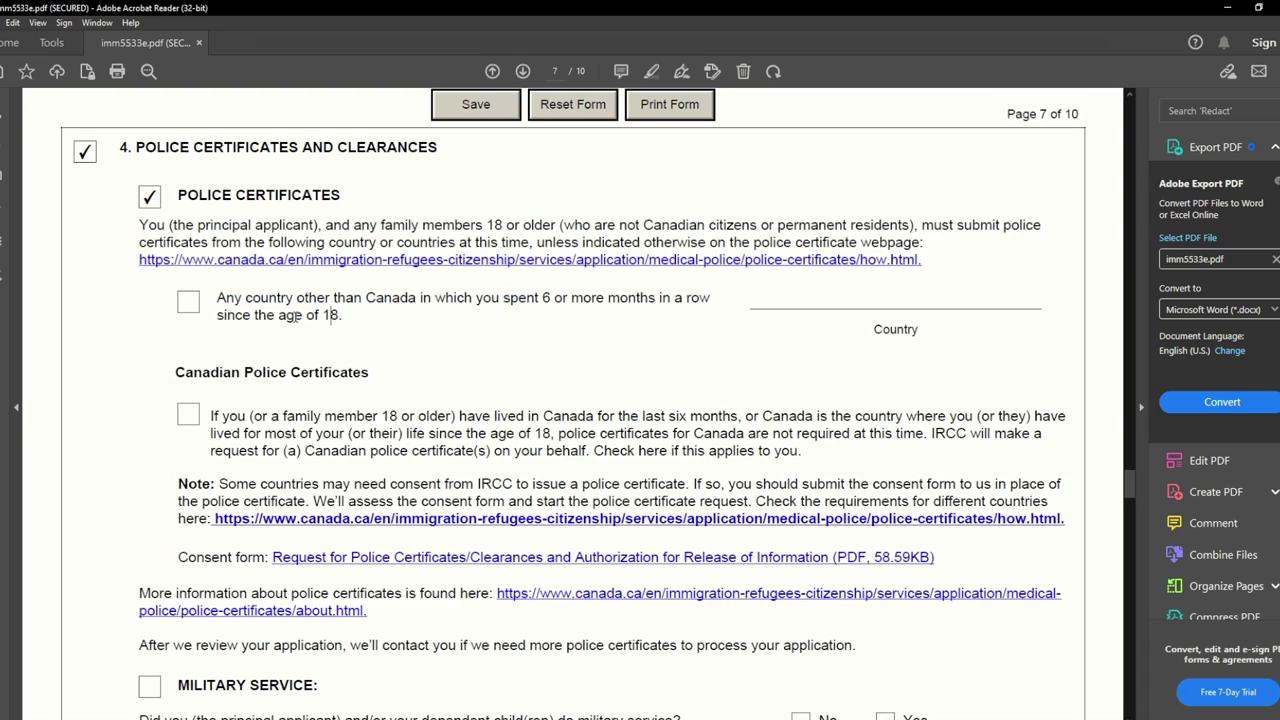
pyautogui.click(182, 305)
pyautogui.click(815, 296)
pyautogui.write('India')
pyautogui.doubleClick(797, 288)
pyautogui.click(594, 357)
# Step: Review the Canadian Police Certificates conditions on living in Canada and on IRCC requesting certificates on the applicant's behalf
pyautogui.scroll(-2, 201, 355)
pyautogui.moveTo(209, 318); pyautogui.dragTo(1052, 320)
pyautogui.moveTo(243, 336); pyautogui.dragTo(555, 336)
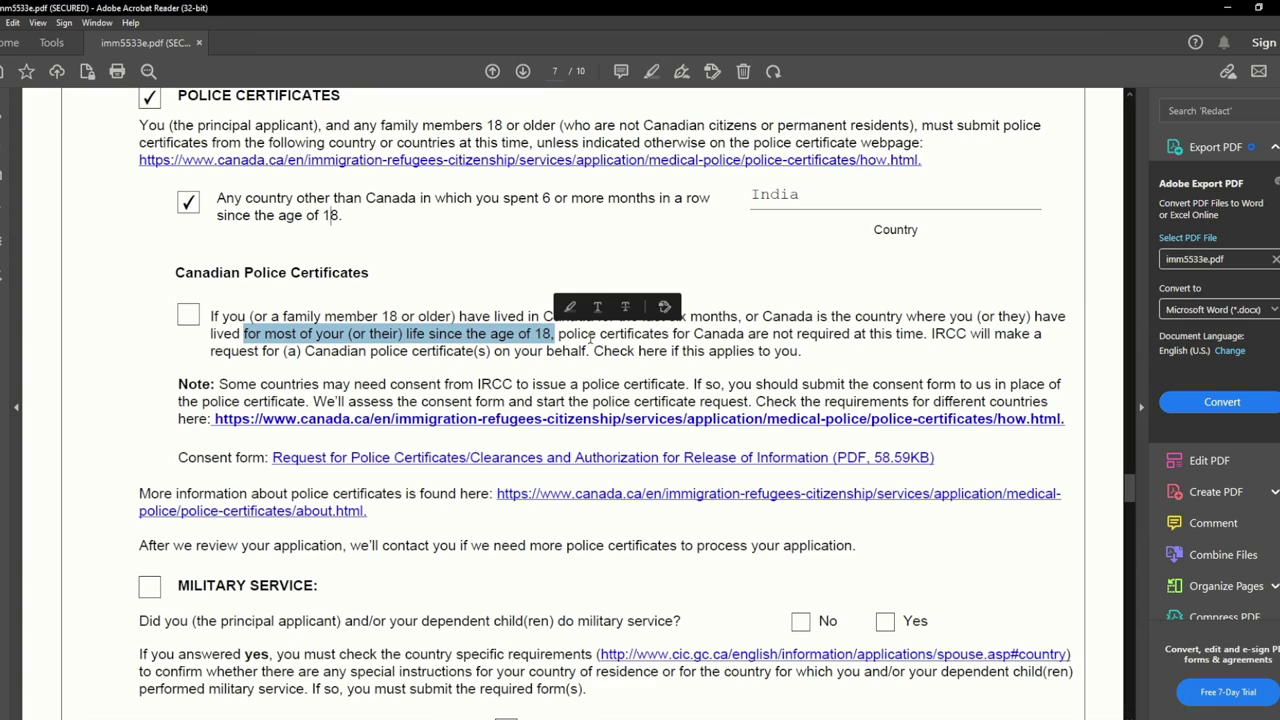
pyautogui.click(592, 336)
pyautogui.moveTo(717, 334); pyautogui.dragTo(950, 336)
pyautogui.click(945, 334)
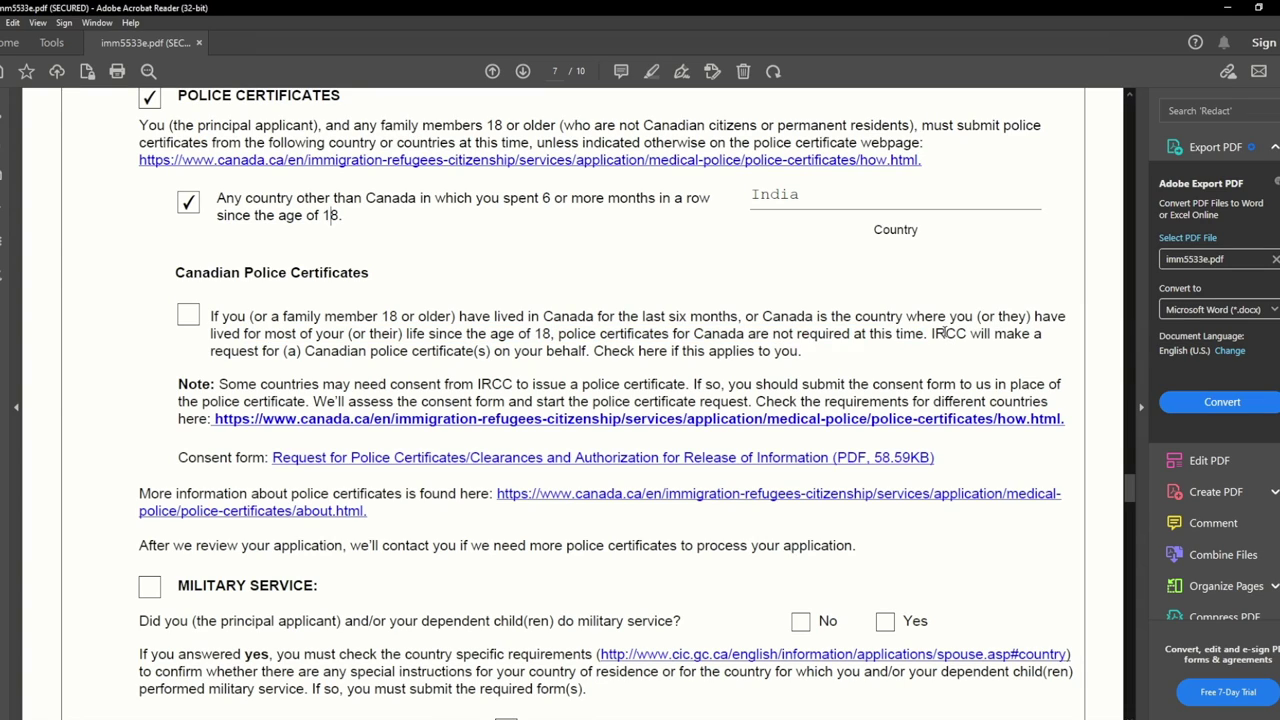
pyautogui.moveTo(283, 351); pyautogui.dragTo(542, 352)
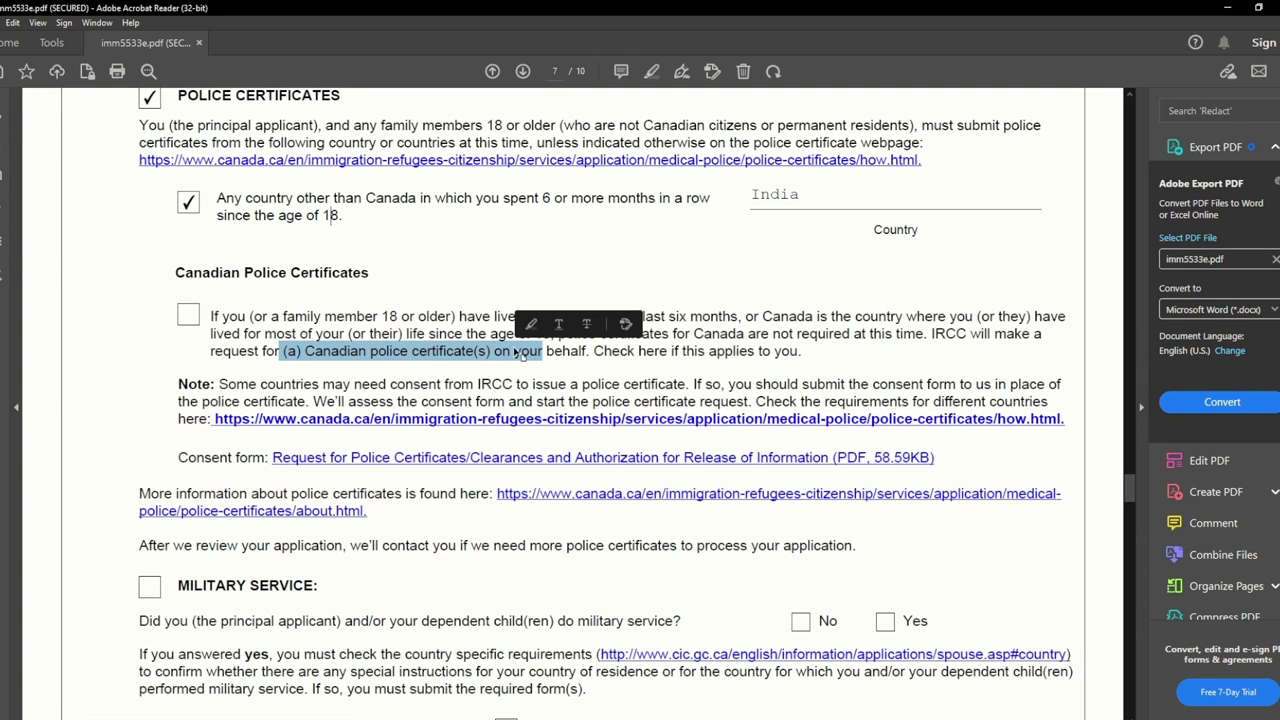
pyautogui.click(582, 349)
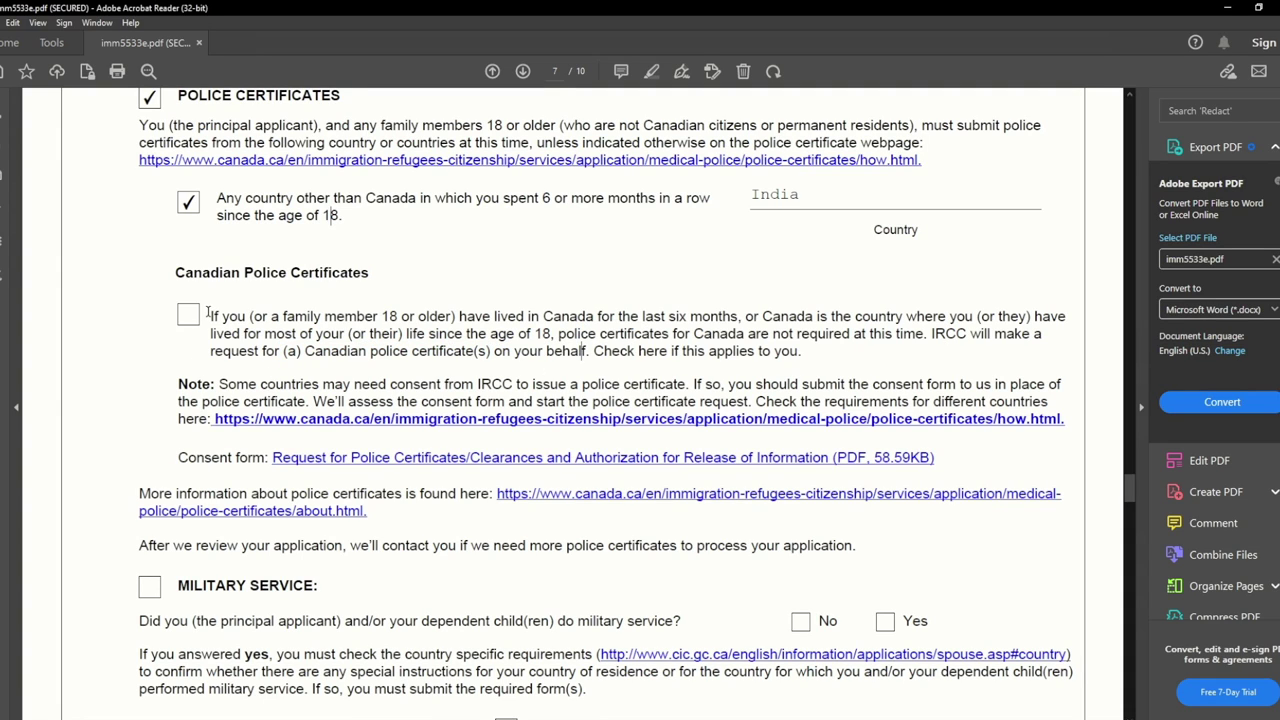
# Step: Answer "No" to whether the principal applicant or dependent children did military service
pyautogui.scroll(-5, 92, 421)
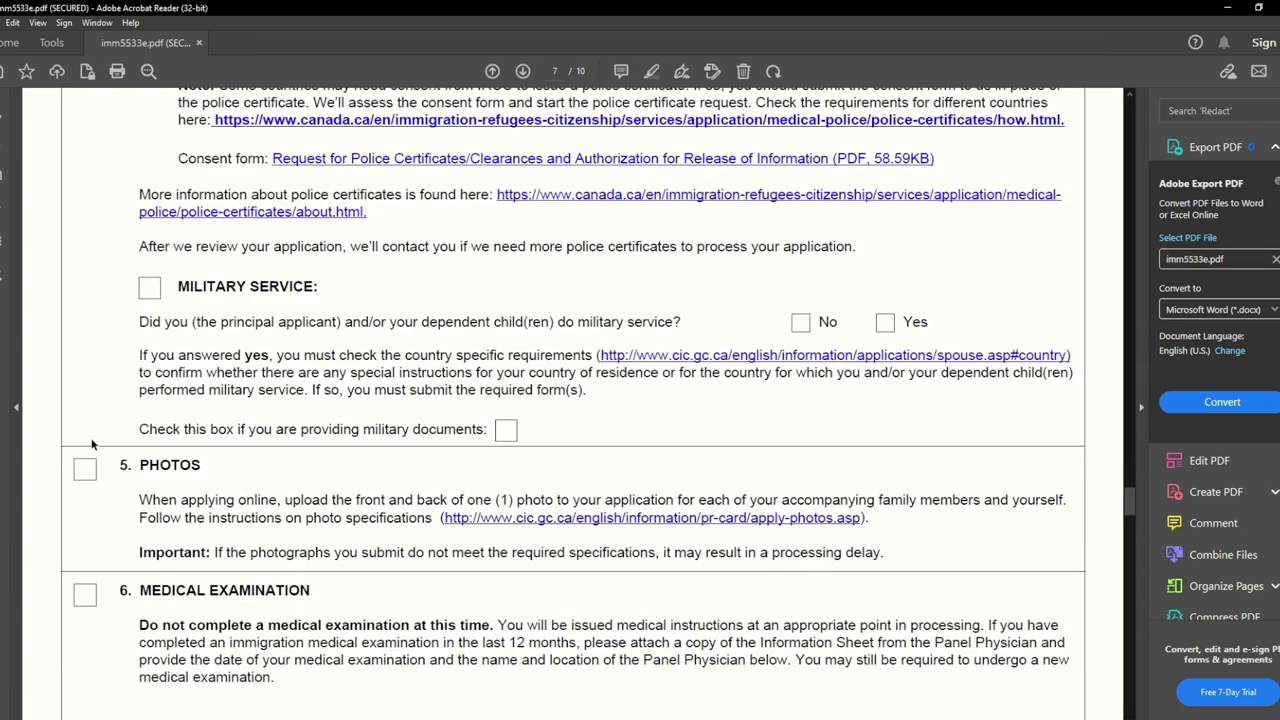
pyautogui.moveTo(181, 289); pyautogui.dragTo(370, 322)
pyautogui.click(343, 294)
pyautogui.click(800, 323)
# Step: Check item 5, Photos, and review its instructions on uploading the front and back of one photo and on photo specifications
pyautogui.scroll(-2, 349, 328)
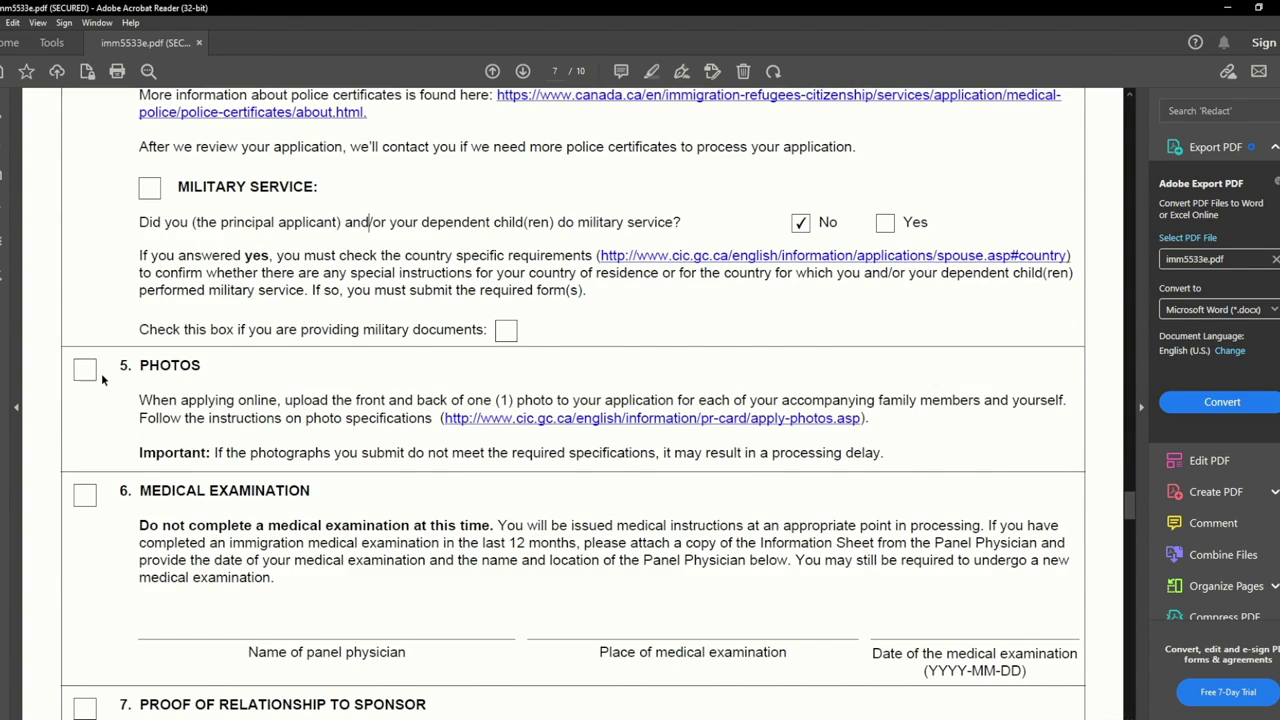
pyautogui.scroll(-3, 101, 378)
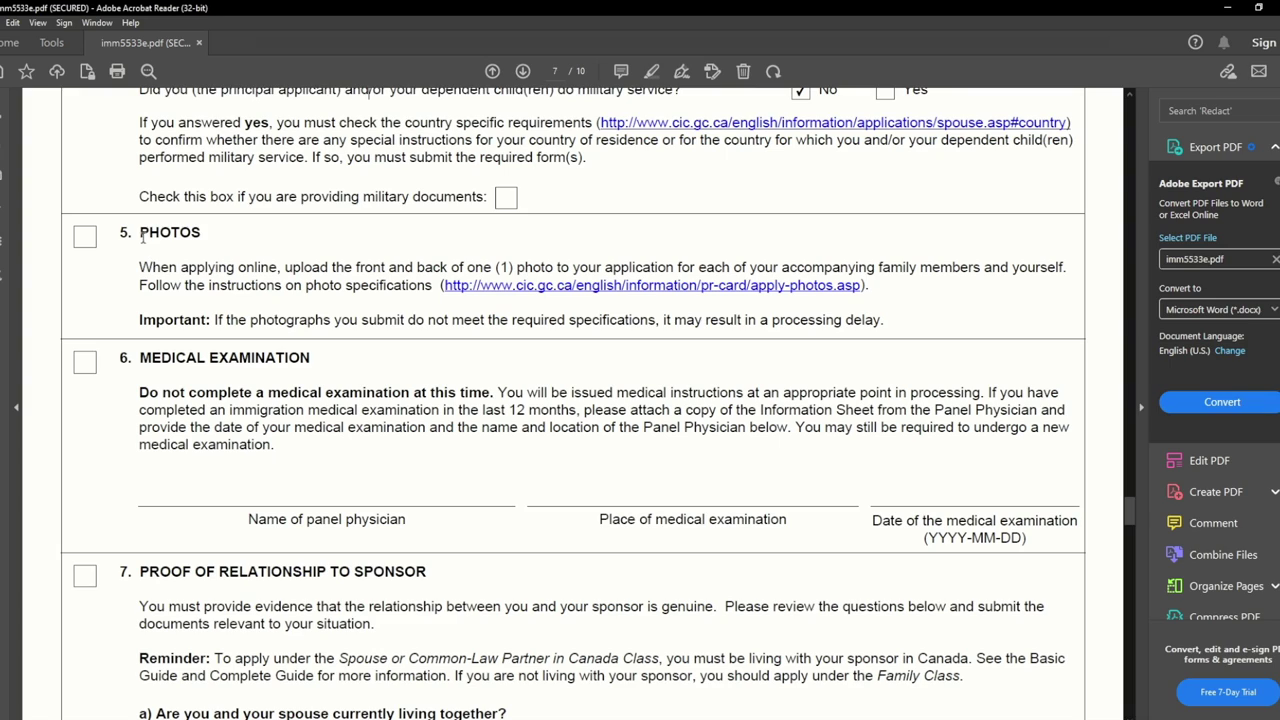
pyautogui.moveTo(142, 237); pyautogui.dragTo(210, 238)
pyautogui.click(181, 268)
pyautogui.scroll(-2, 178, 268)
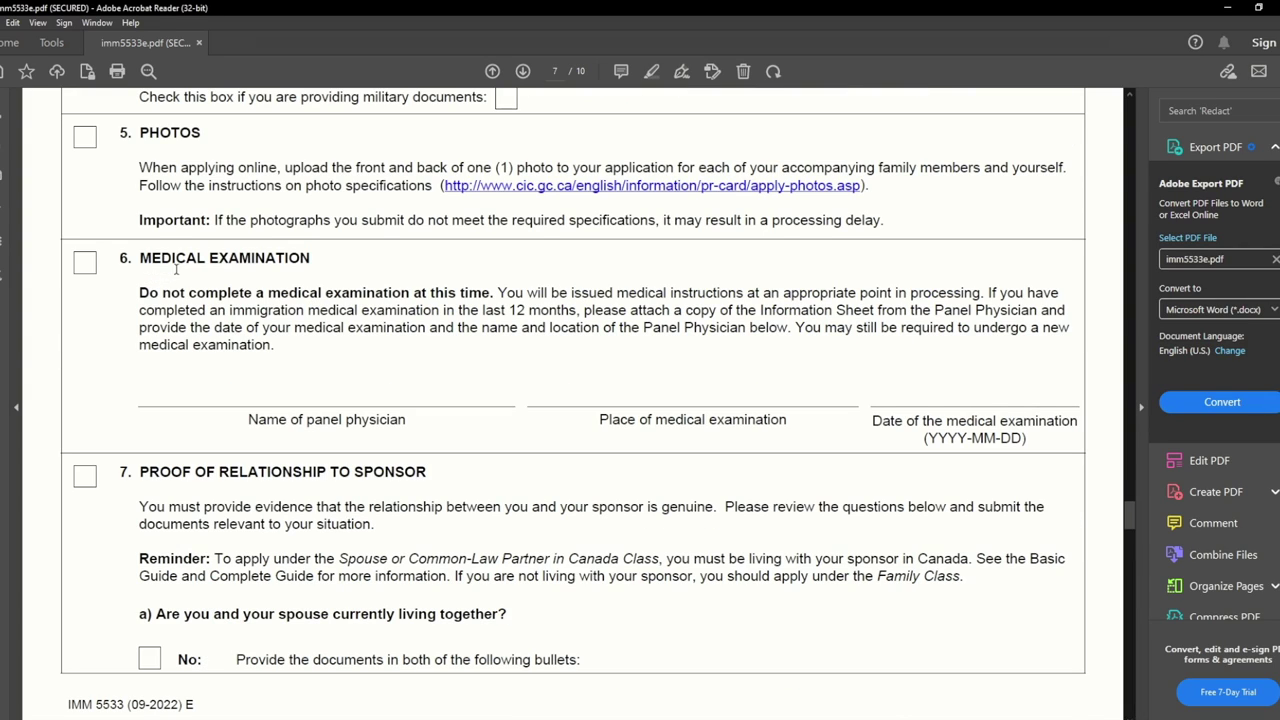
pyautogui.click(86, 137)
pyautogui.moveTo(139, 167); pyautogui.dragTo(655, 174)
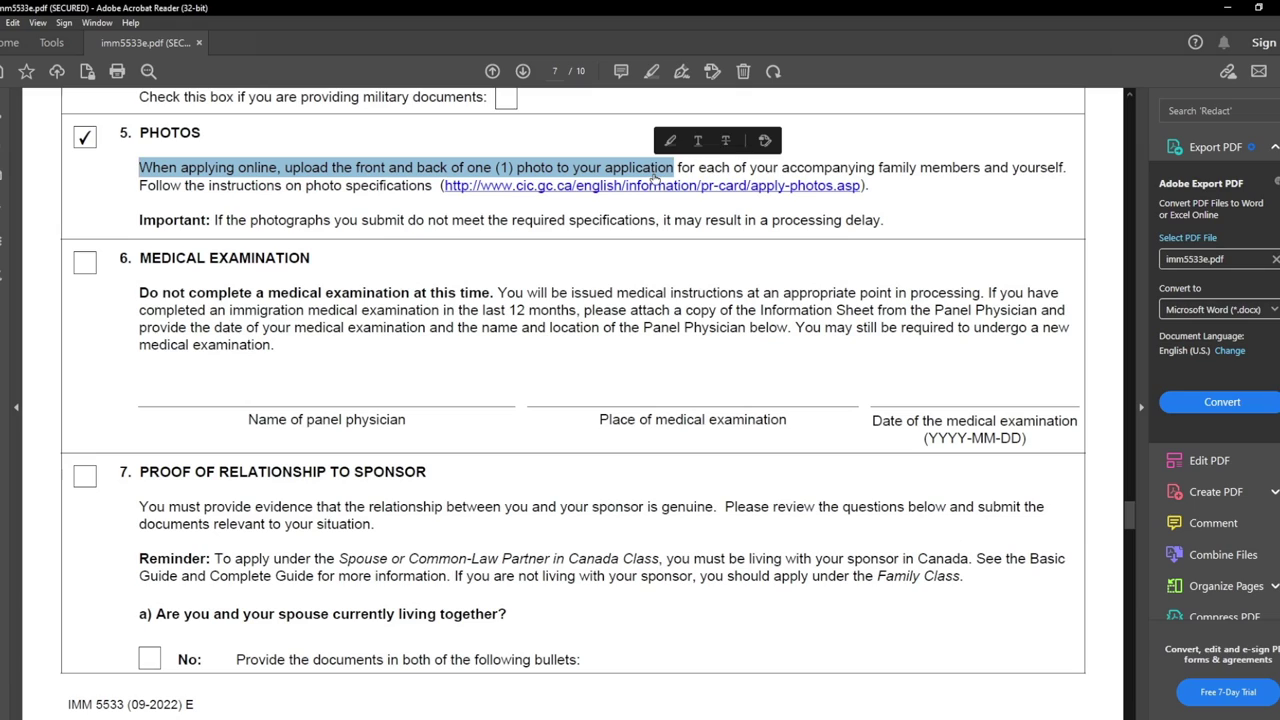
pyautogui.click(371, 185)
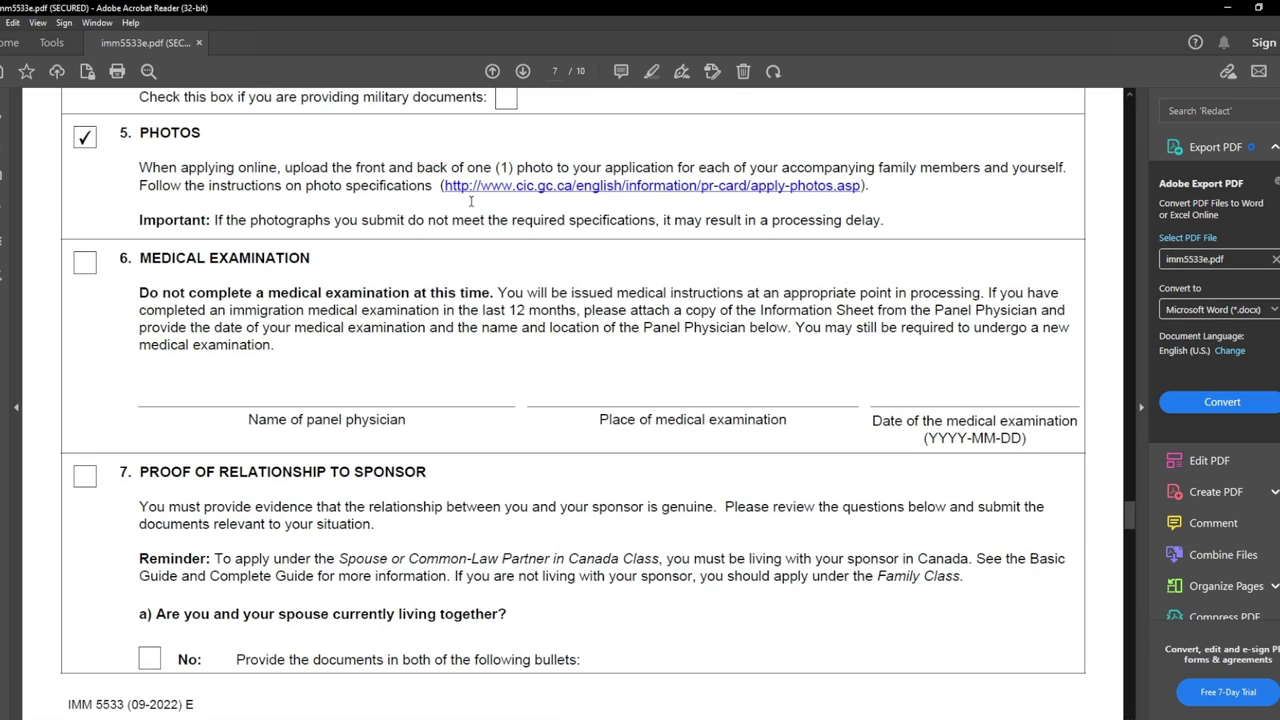
pyautogui.doubleClick(393, 190)
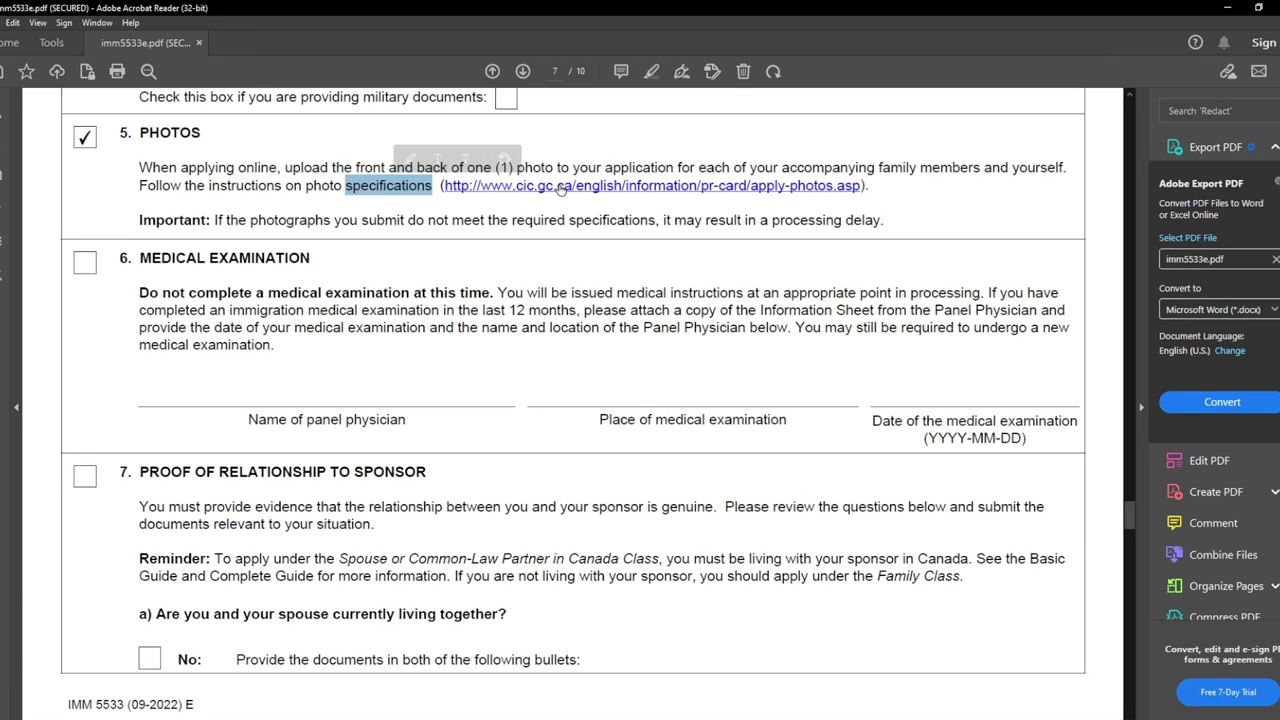
# Step: Review item 6, Medical Examination, and its entries for panel physician name, place and date of the examination
pyautogui.scroll(-3, 420, 214)
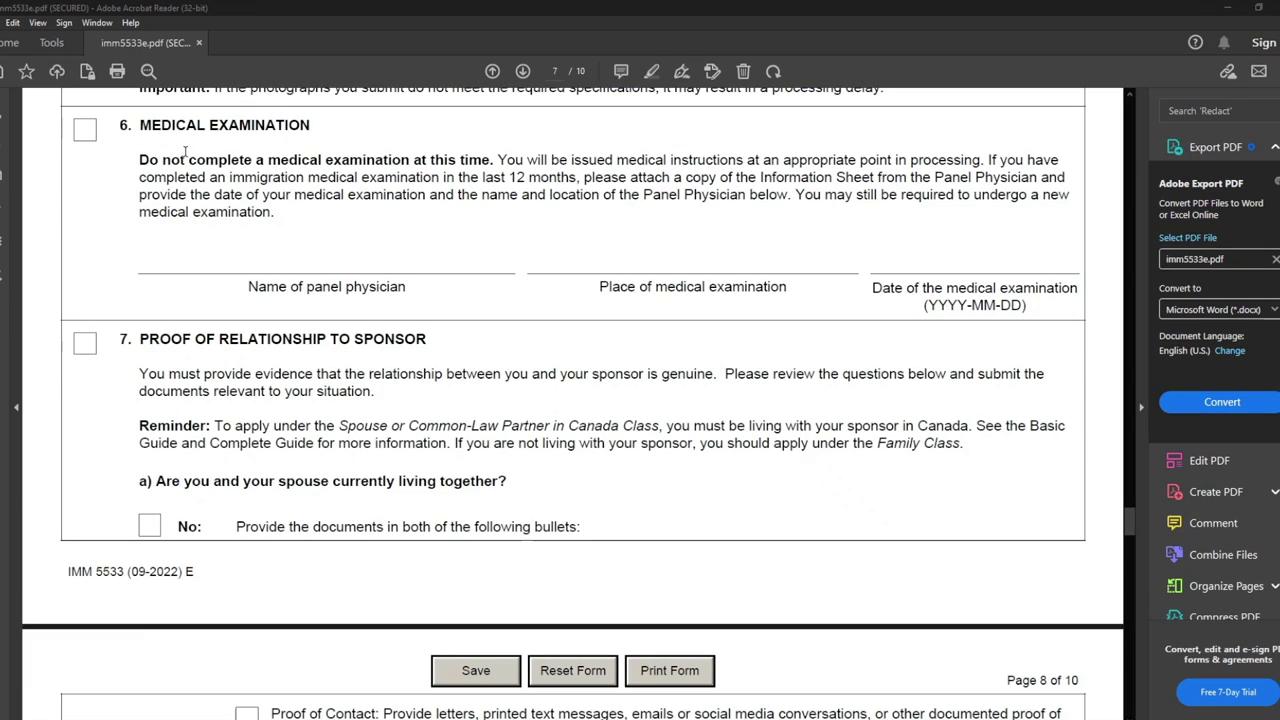
pyautogui.moveTo(140, 127); pyautogui.dragTo(312, 127)
pyautogui.click(285, 130)
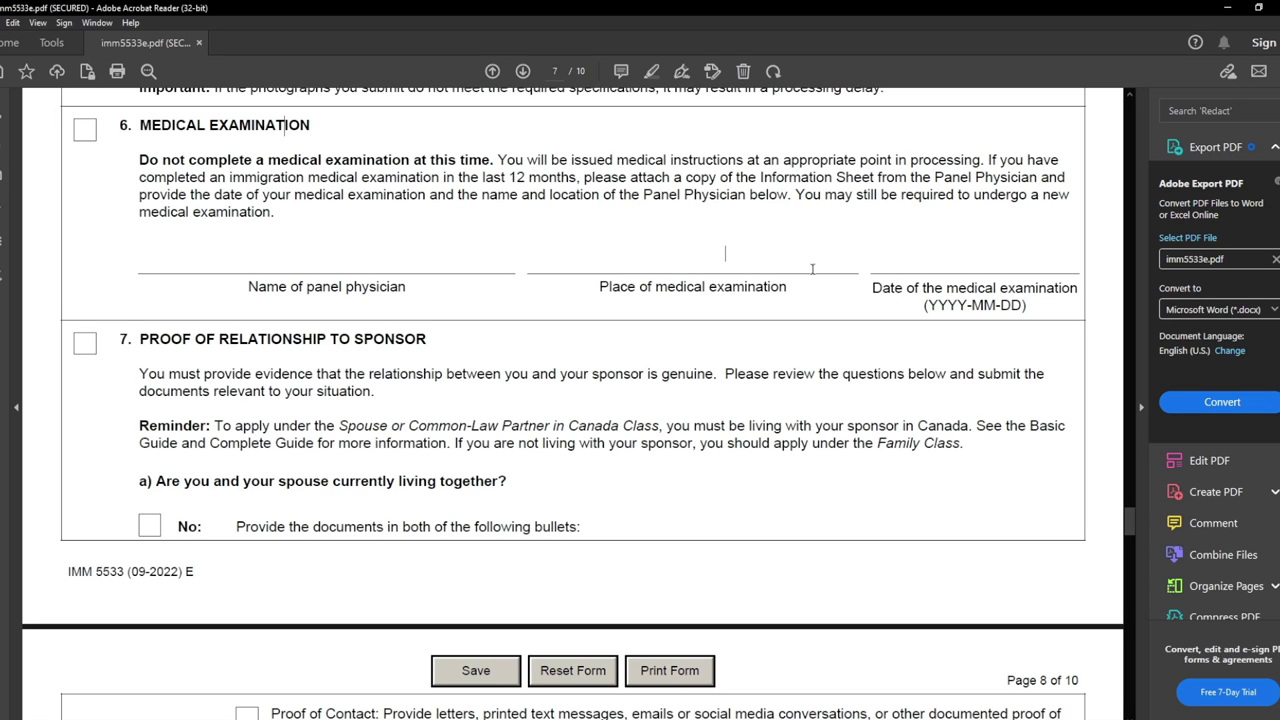
pyautogui.click(930, 266)
# Step: Check item 7, Proof of Relationship to Sponsor, and review the requirement for evidence that the relationship is genuine
pyautogui.scroll(-4, 350, 375)
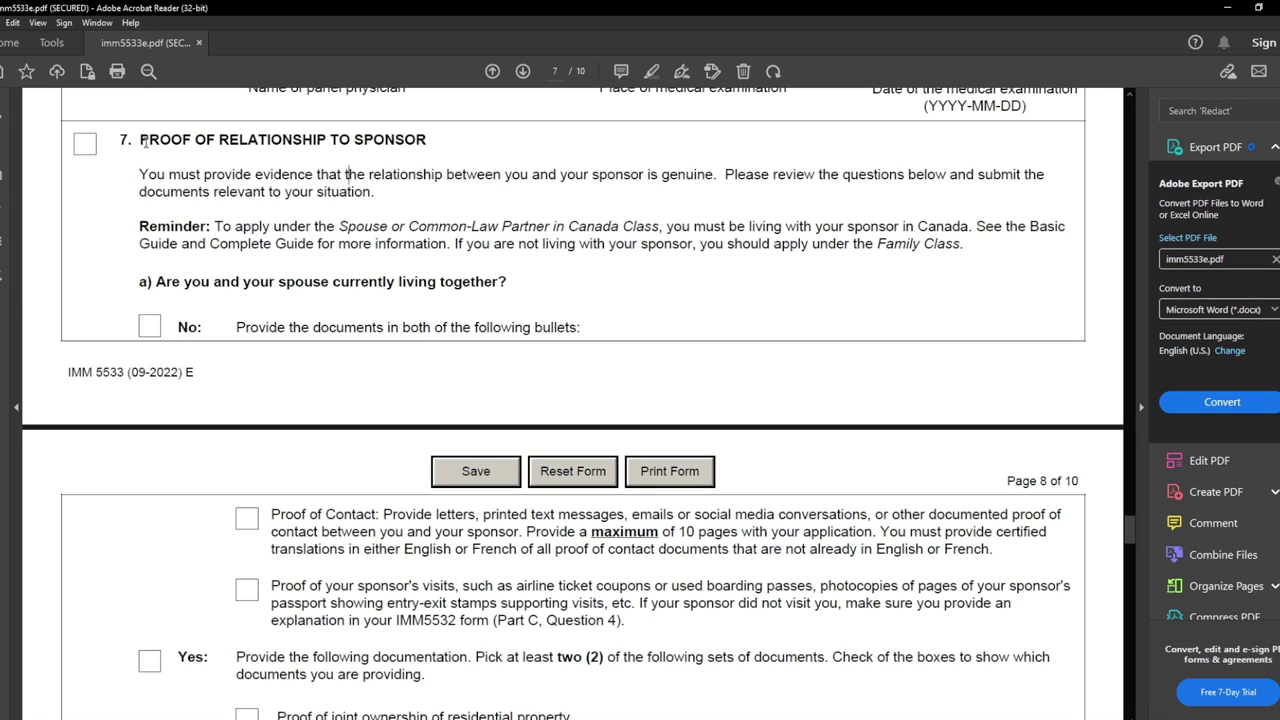
pyautogui.moveTo(145, 143); pyautogui.dragTo(440, 148)
pyautogui.click(441, 151)
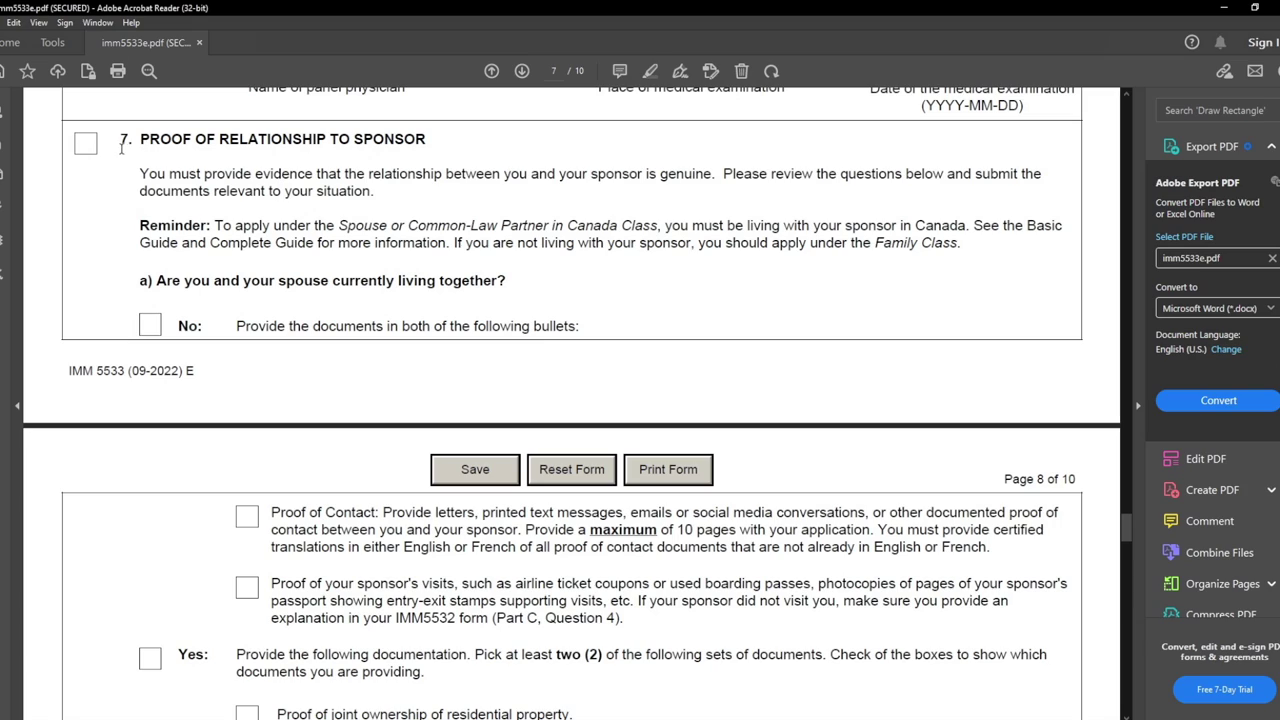
pyautogui.click(85, 145)
pyautogui.moveTo(140, 173)
pyautogui.mouseDown()
pyautogui.moveTo(264, 190)
pyautogui.moveTo(695, 178)
pyautogui.mouseUp()
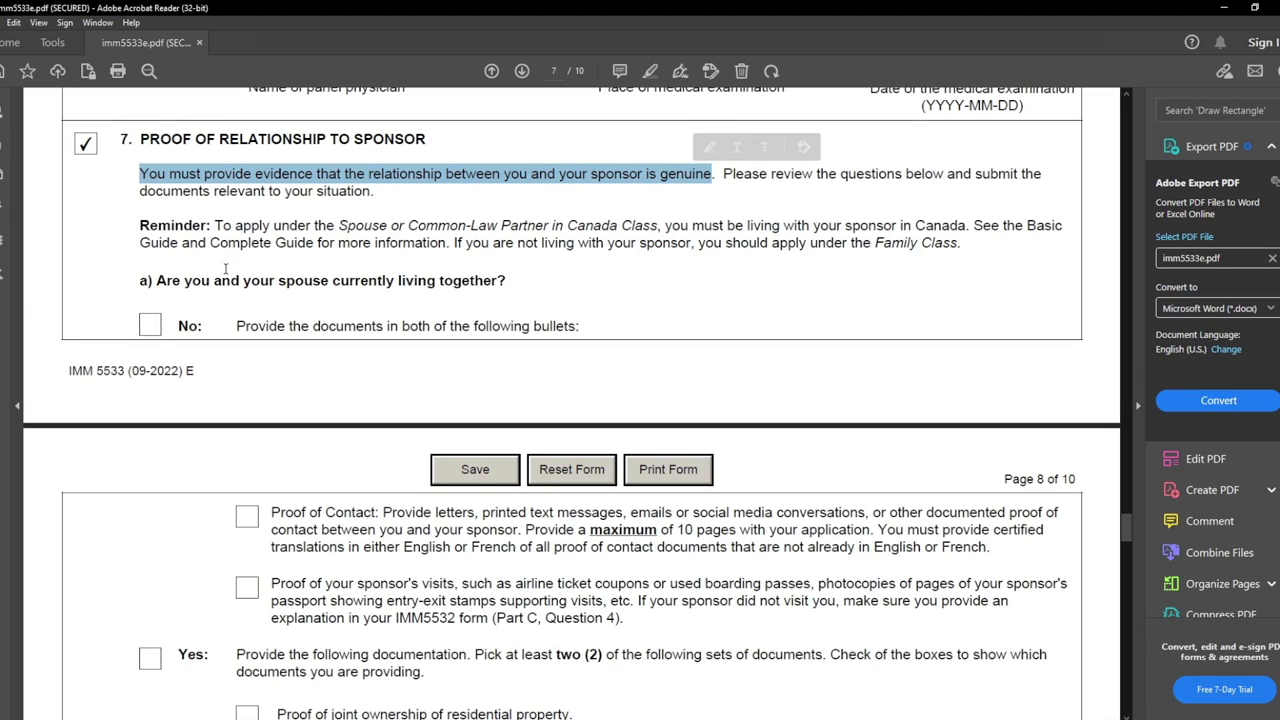
# Step: Answer "No" to question 7a on whether the applicant and spouse are currently living together
pyautogui.moveTo(158, 283); pyautogui.dragTo(466, 290)
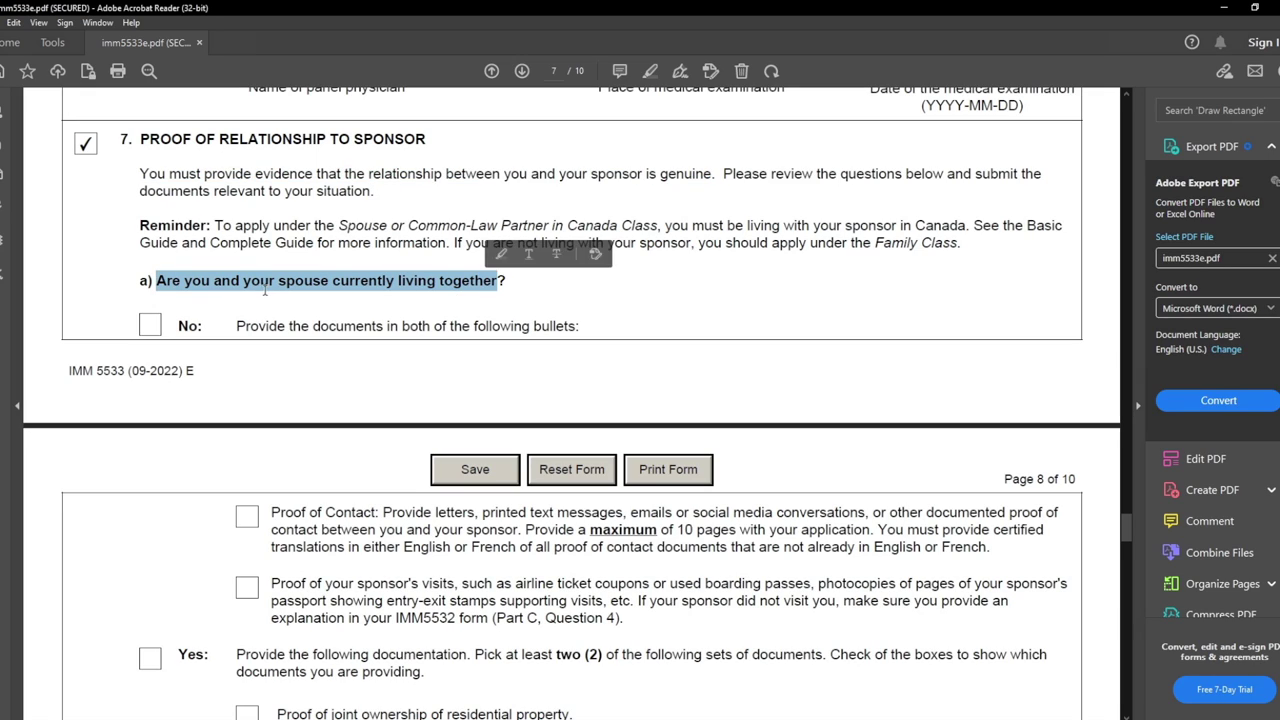
pyautogui.scroll(-1, 262, 292)
pyautogui.click(159, 265)
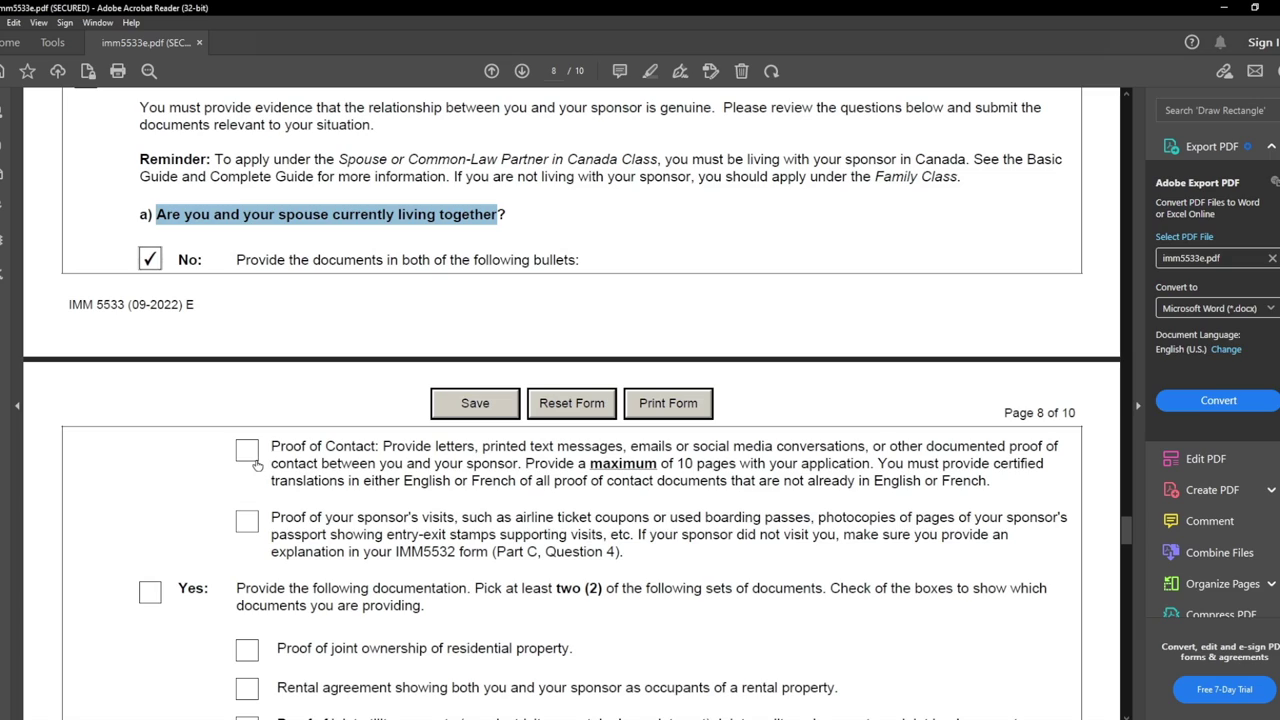
# Step: Check both Proof of Contact and Proof of your sponsor's visits as documents being provided under the "No" answer
pyautogui.moveTo(272, 446); pyautogui.dragTo(376, 447)
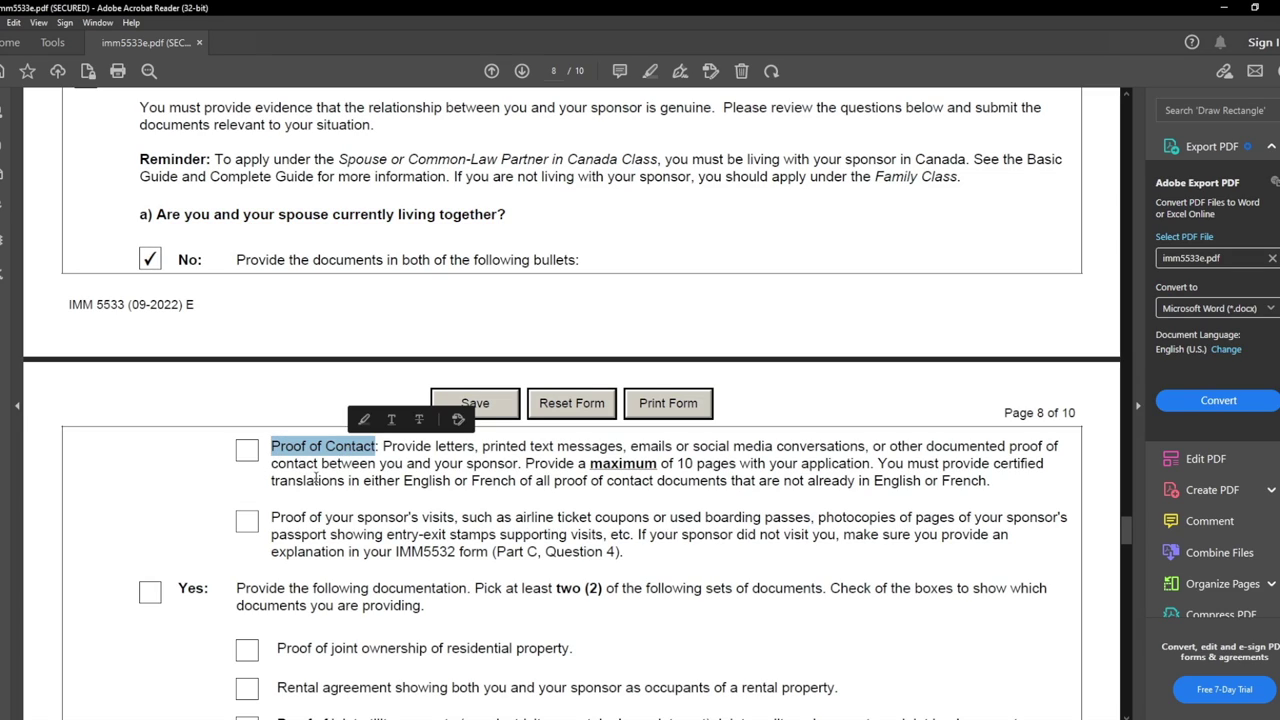
pyautogui.moveTo(269, 518); pyautogui.dragTo(419, 517)
pyautogui.click(419, 517)
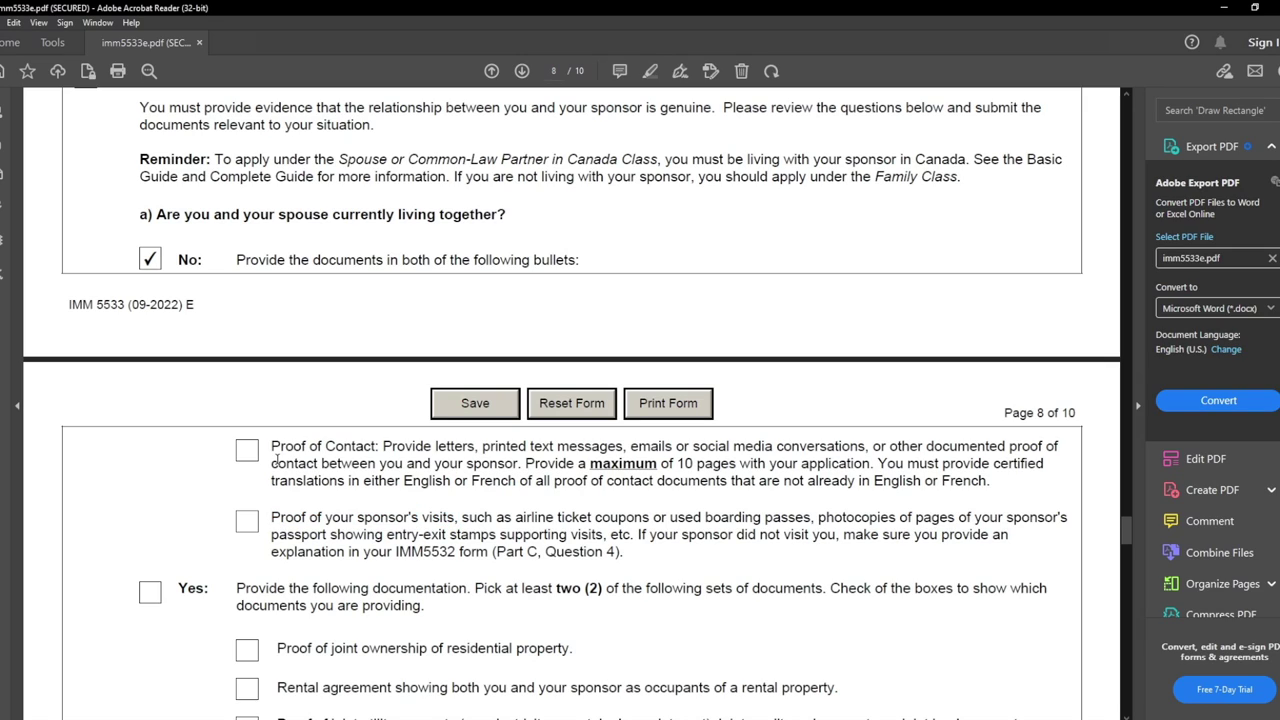
pyautogui.click(244, 452)
pyautogui.click(243, 525)
# Step: Review the proof of contact and sponsor's visits instructions, including the IMM5532 explanation for a sponsor who did not visit
pyautogui.moveTo(271, 446); pyautogui.dragTo(376, 450)
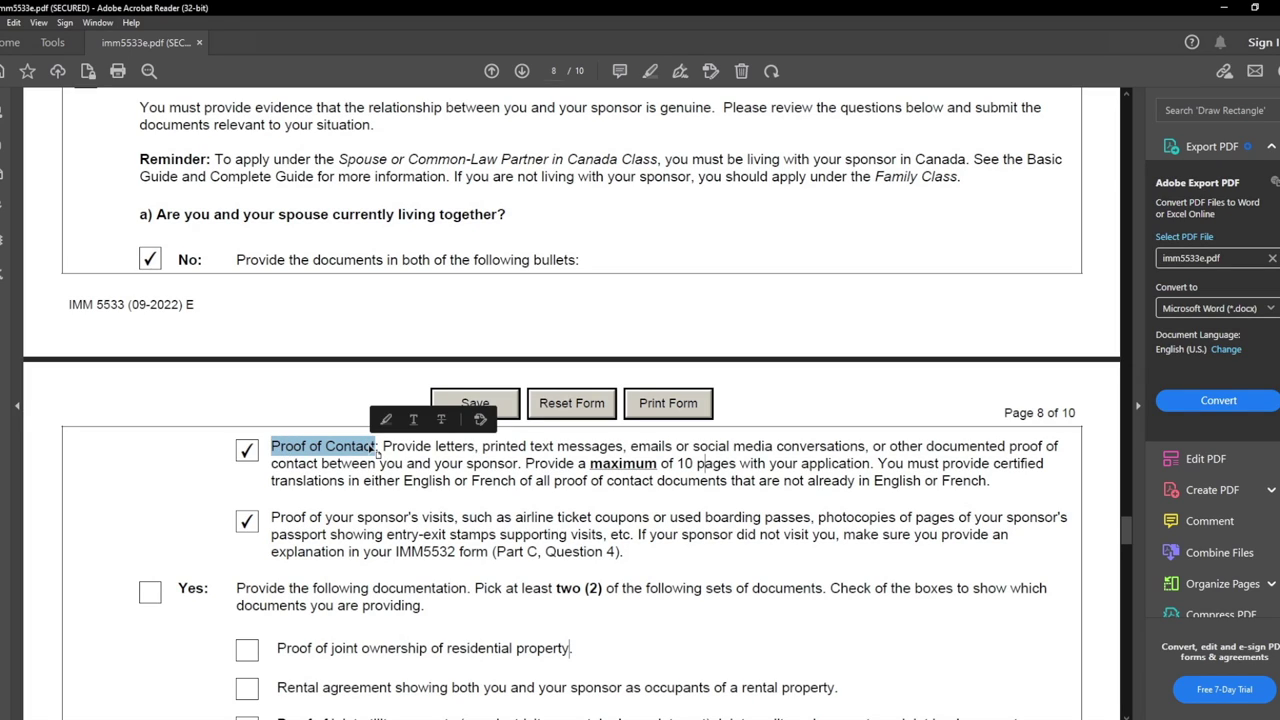
pyautogui.click(365, 448)
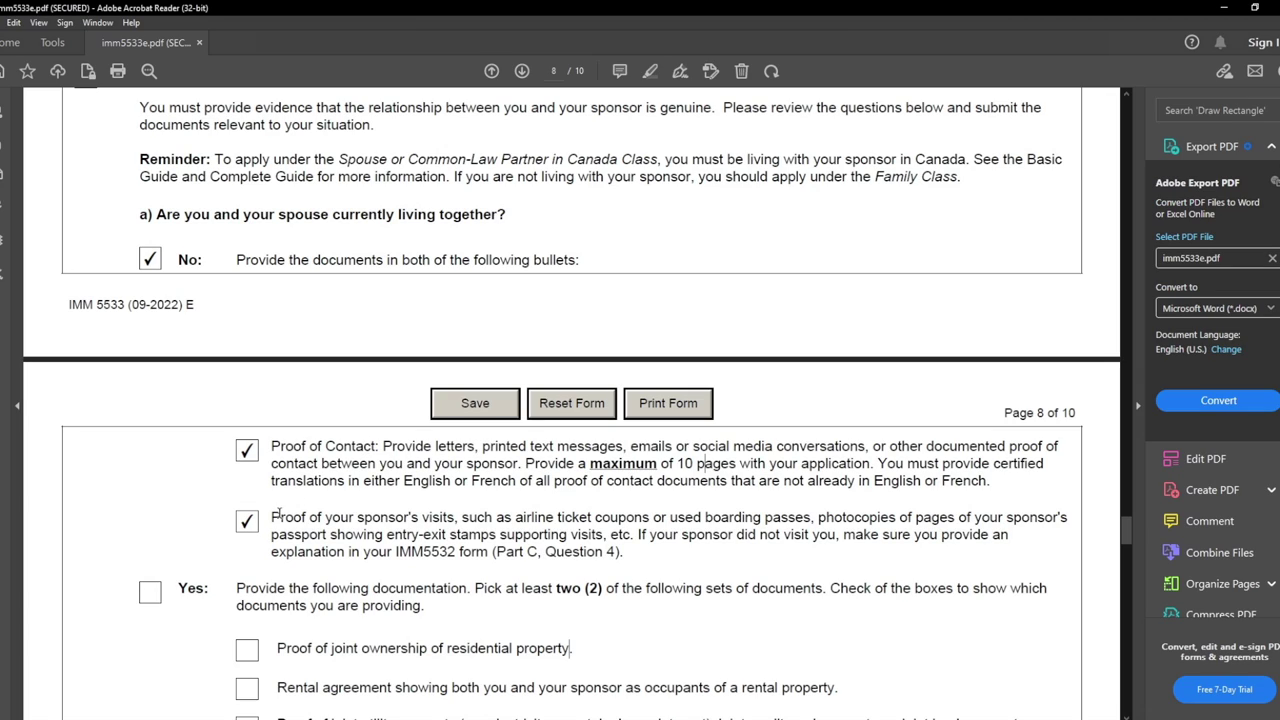
pyautogui.moveTo(273, 516); pyautogui.dragTo(436, 524)
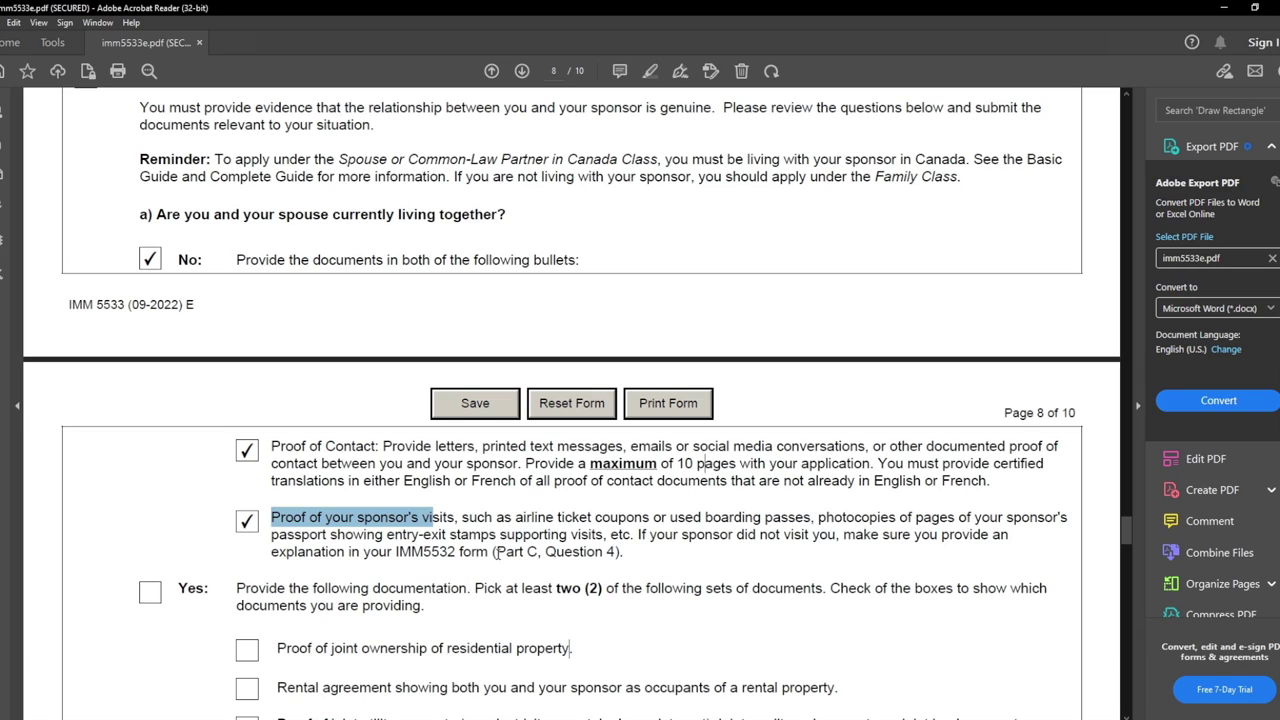
pyautogui.doubleClick(432, 553)
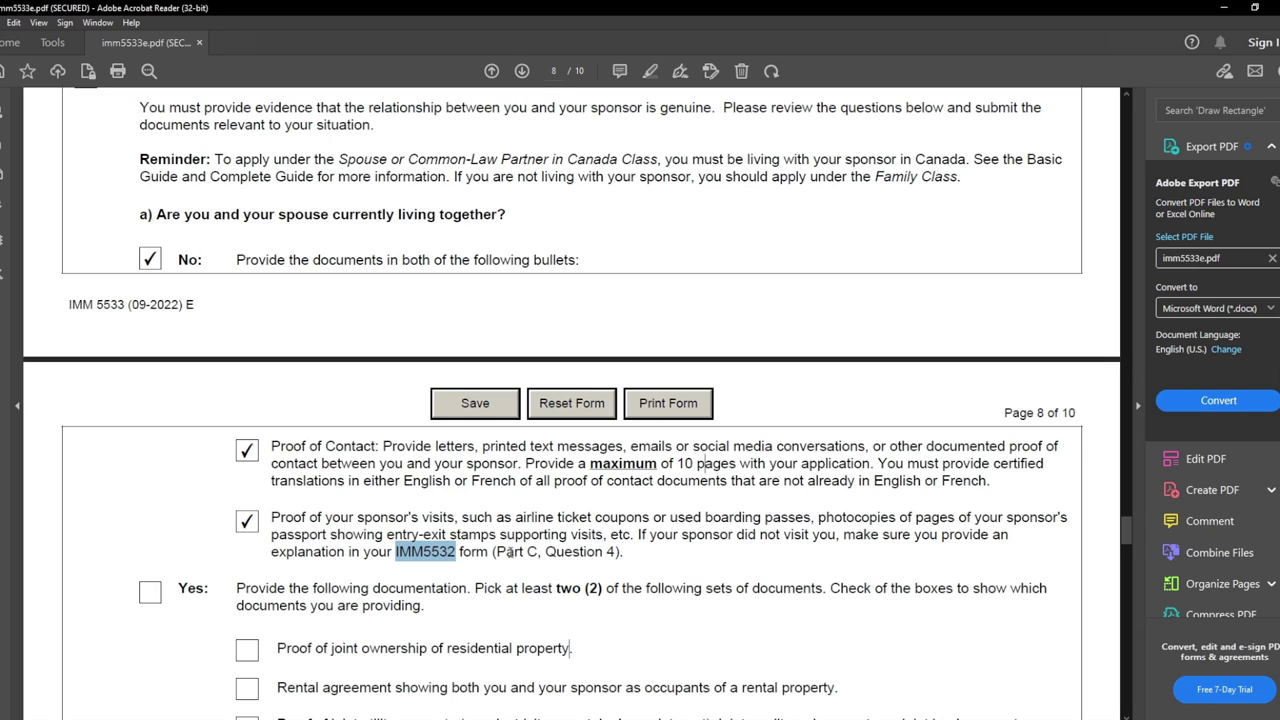
pyautogui.click(481, 551)
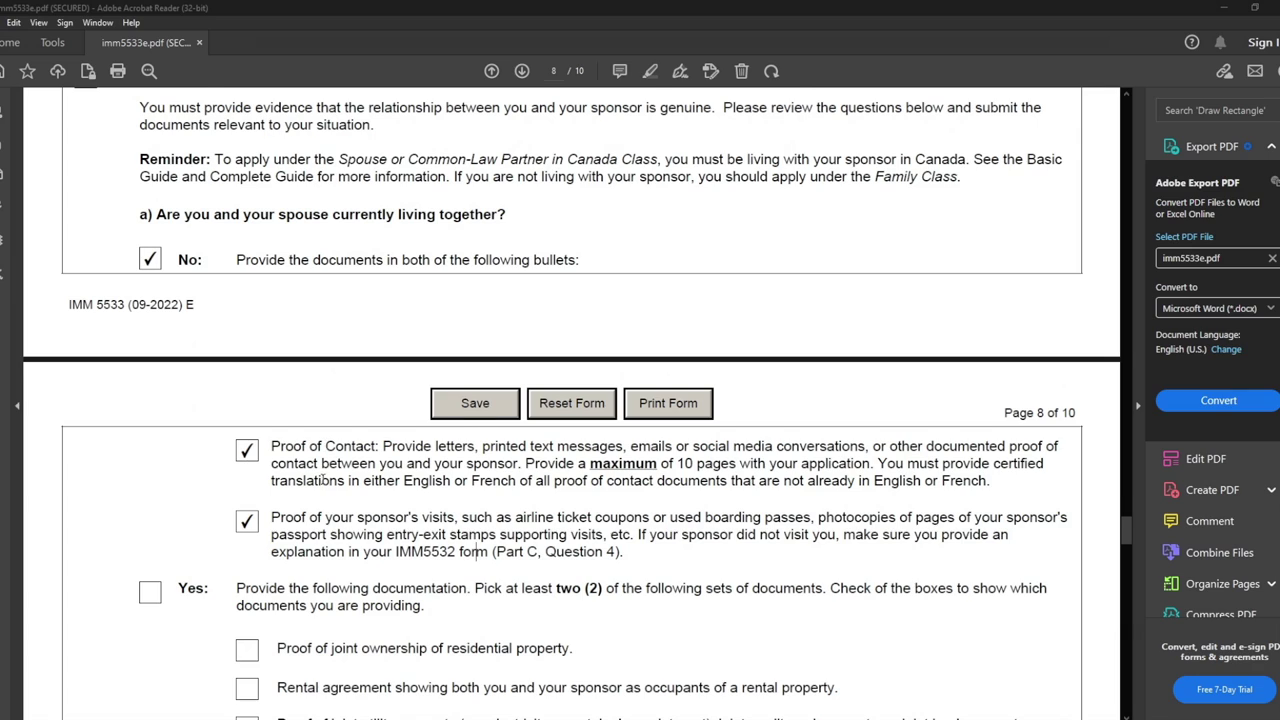
# Step: Review the cohabitation documents listed under "Yes" for question 7a, from joint property ownership to other documents showing the same address
pyautogui.scroll(-3, 322, 480)
pyautogui.scroll(-3, 326, 457)
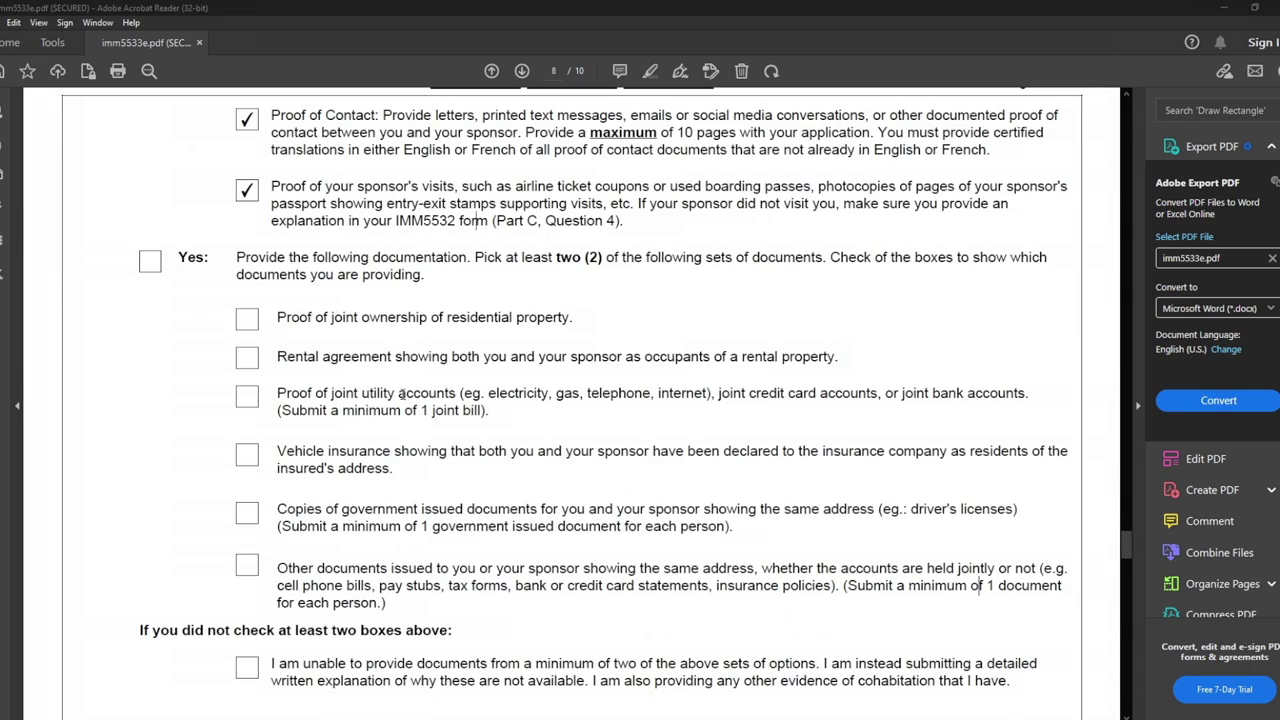
pyautogui.moveTo(556, 258); pyautogui.dragTo(619, 259)
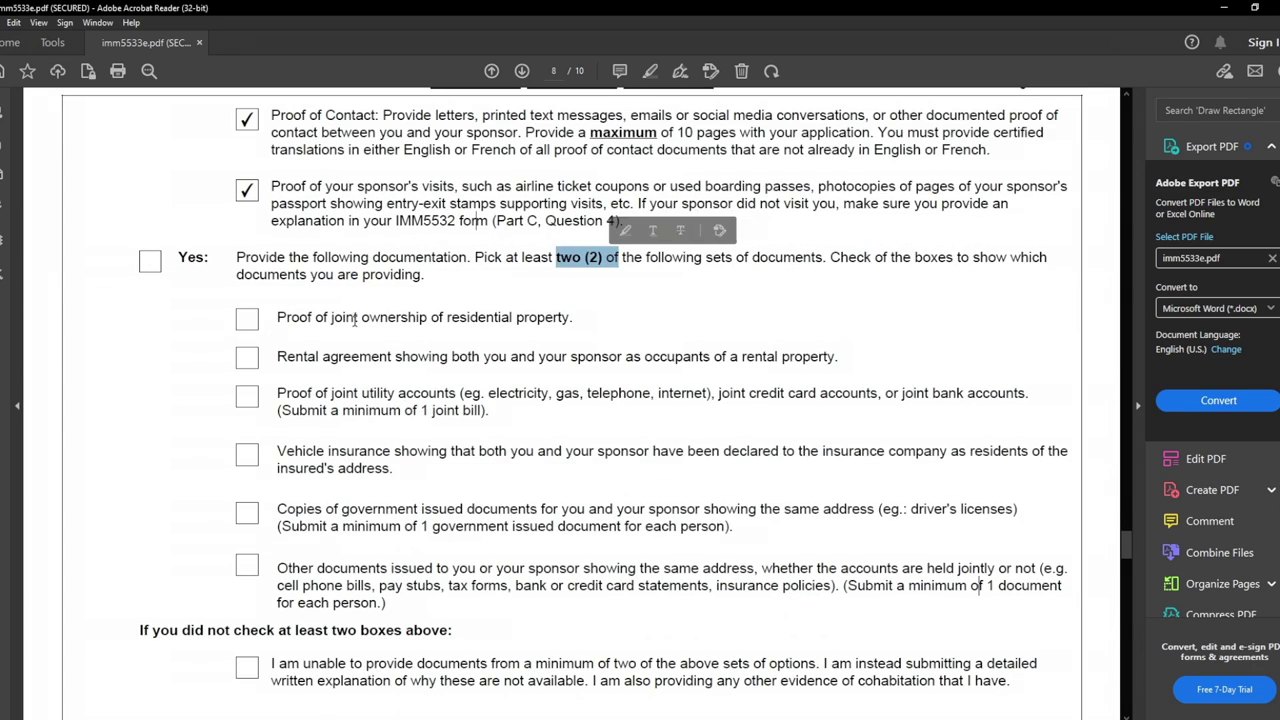
pyautogui.moveTo(275, 325); pyautogui.dragTo(418, 323)
pyautogui.moveTo(278, 357); pyautogui.dragTo(706, 398)
pyautogui.click(497, 402)
pyautogui.scroll(-1, 420, 400)
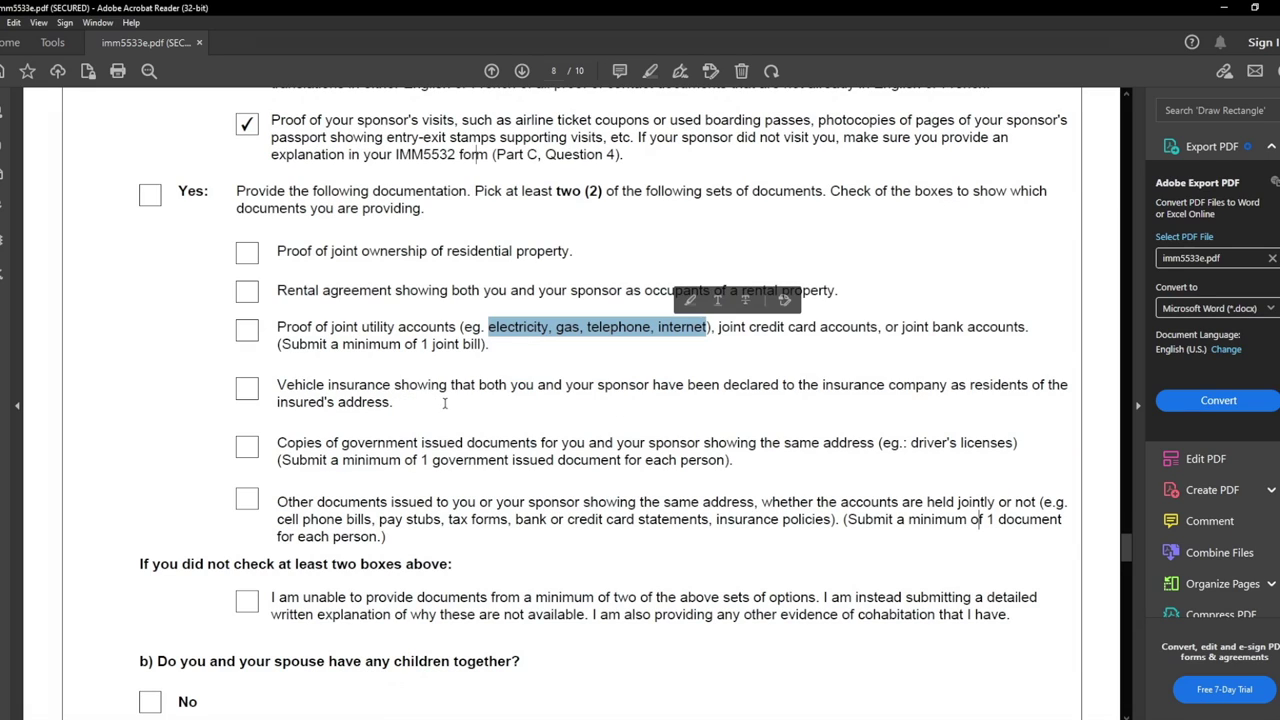
pyautogui.moveTo(277, 388); pyautogui.dragTo(390, 388)
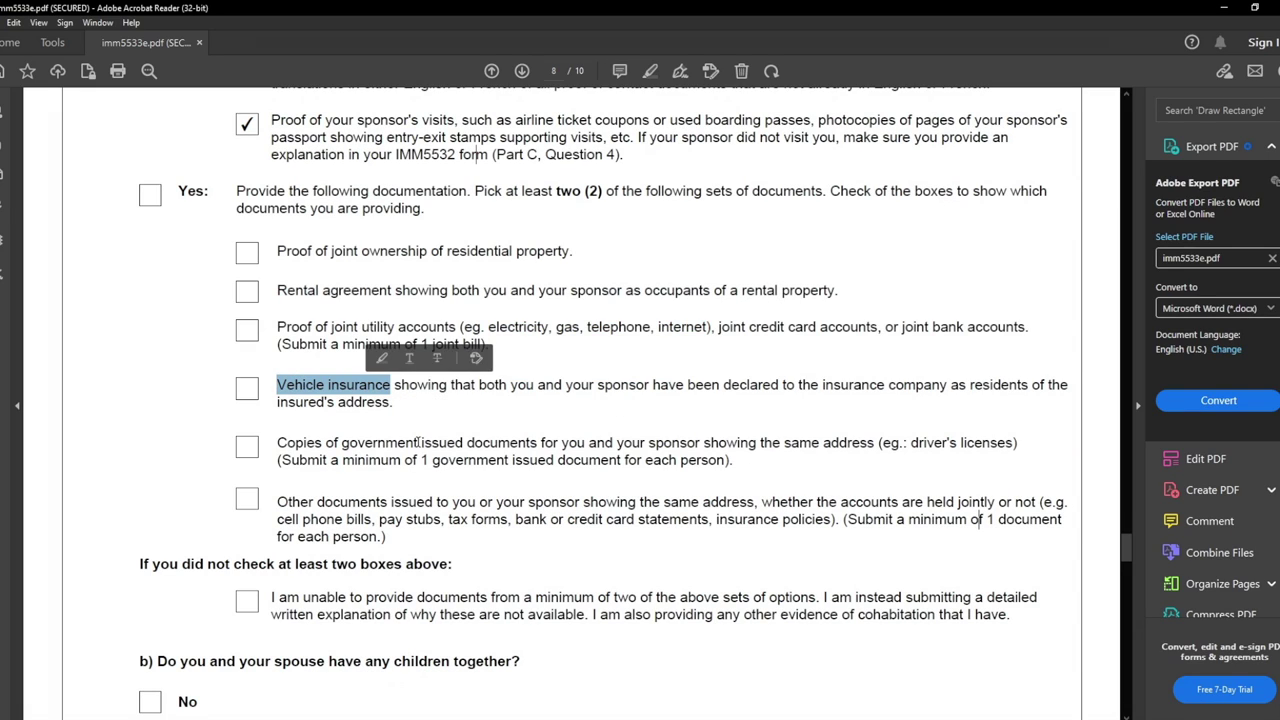
pyautogui.moveTo(910, 443); pyautogui.dragTo(1016, 443)
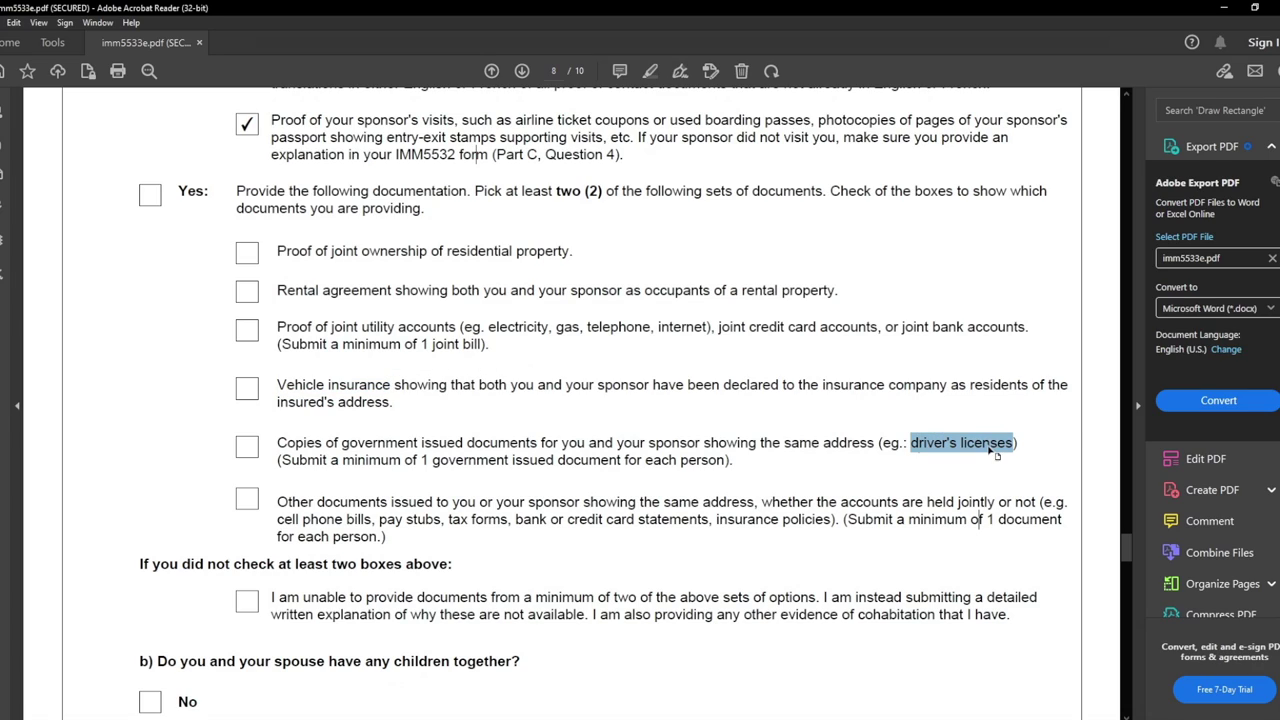
pyautogui.moveTo(277, 519); pyautogui.dragTo(565, 520)
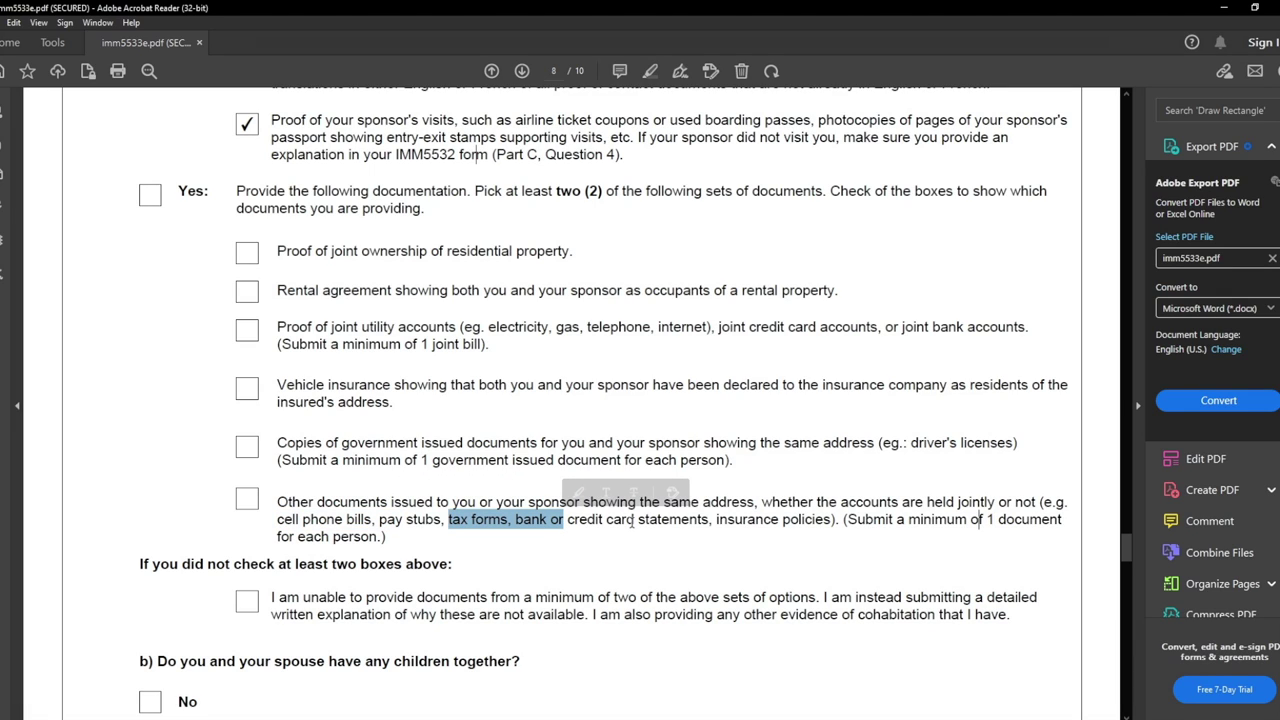
pyautogui.click(449, 527)
pyautogui.scroll(-3, 449, 526)
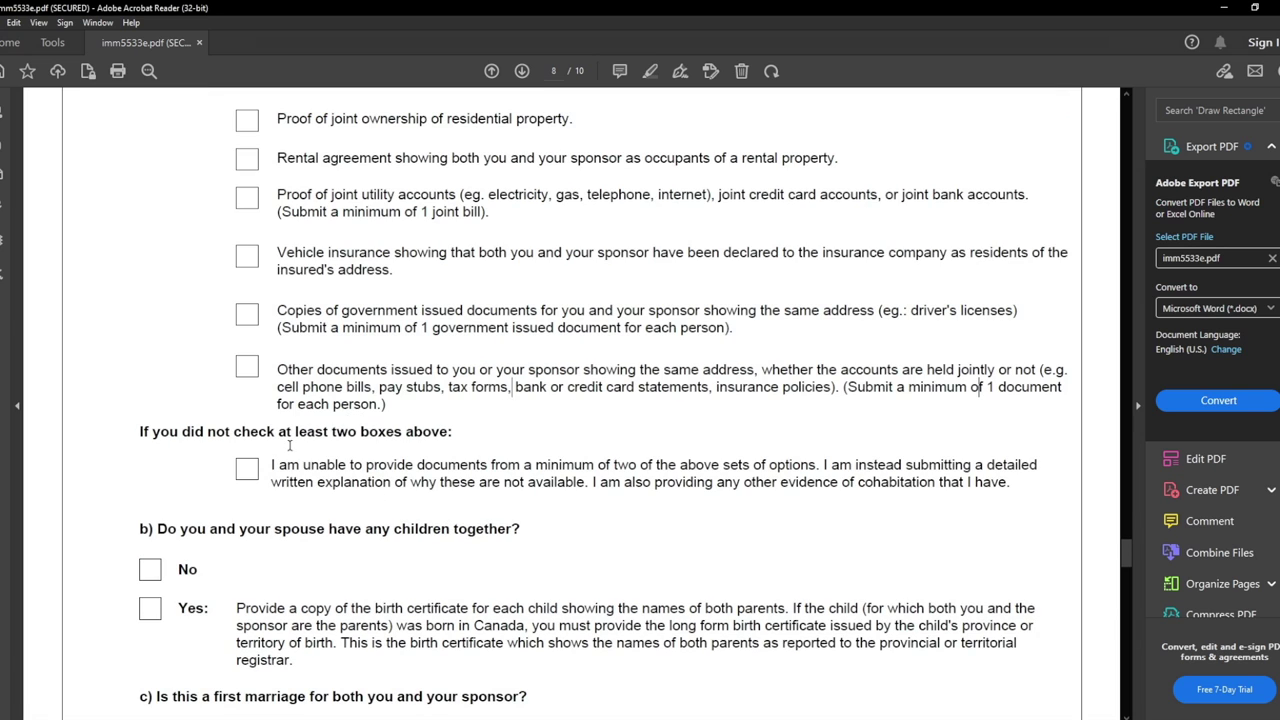
pyautogui.scroll(1, 290, 450)
pyautogui.scroll(2, 290, 455)
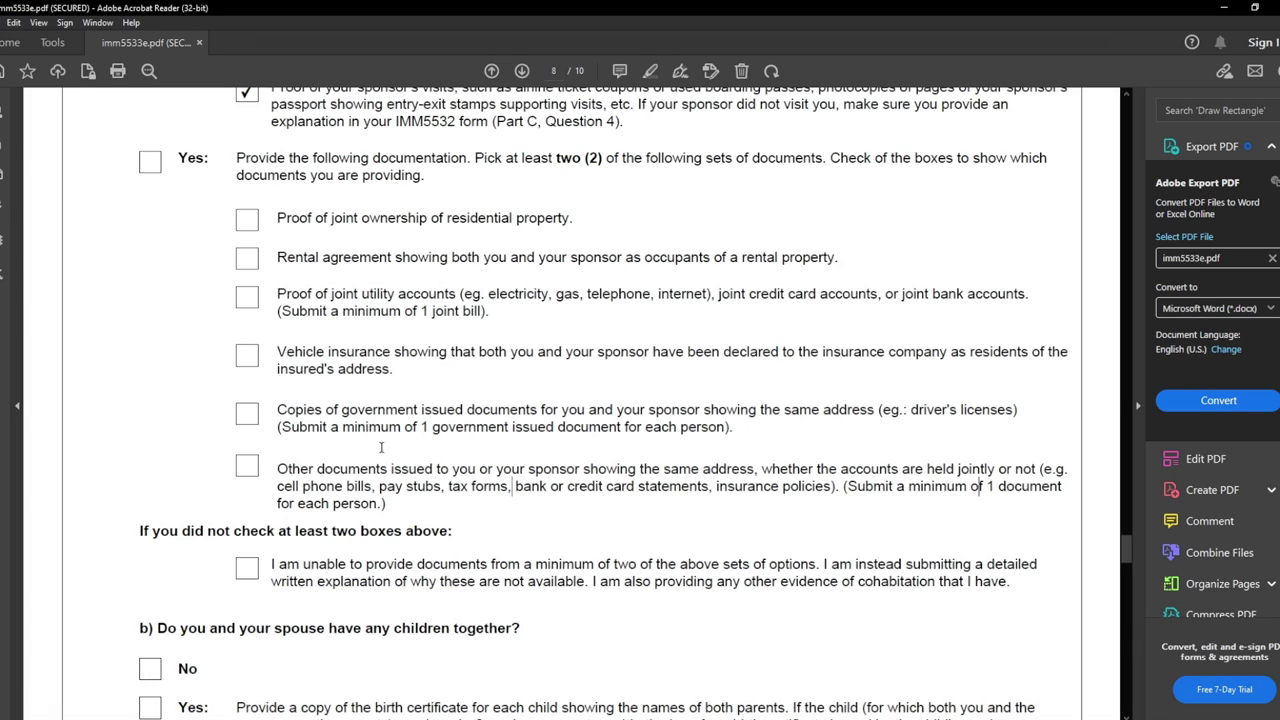
# Step: Answer "No" to question 7b on whether the applicant and spouse have any children together
pyautogui.scroll(-4, 385, 459)
pyautogui.scroll(-1, 385, 459)
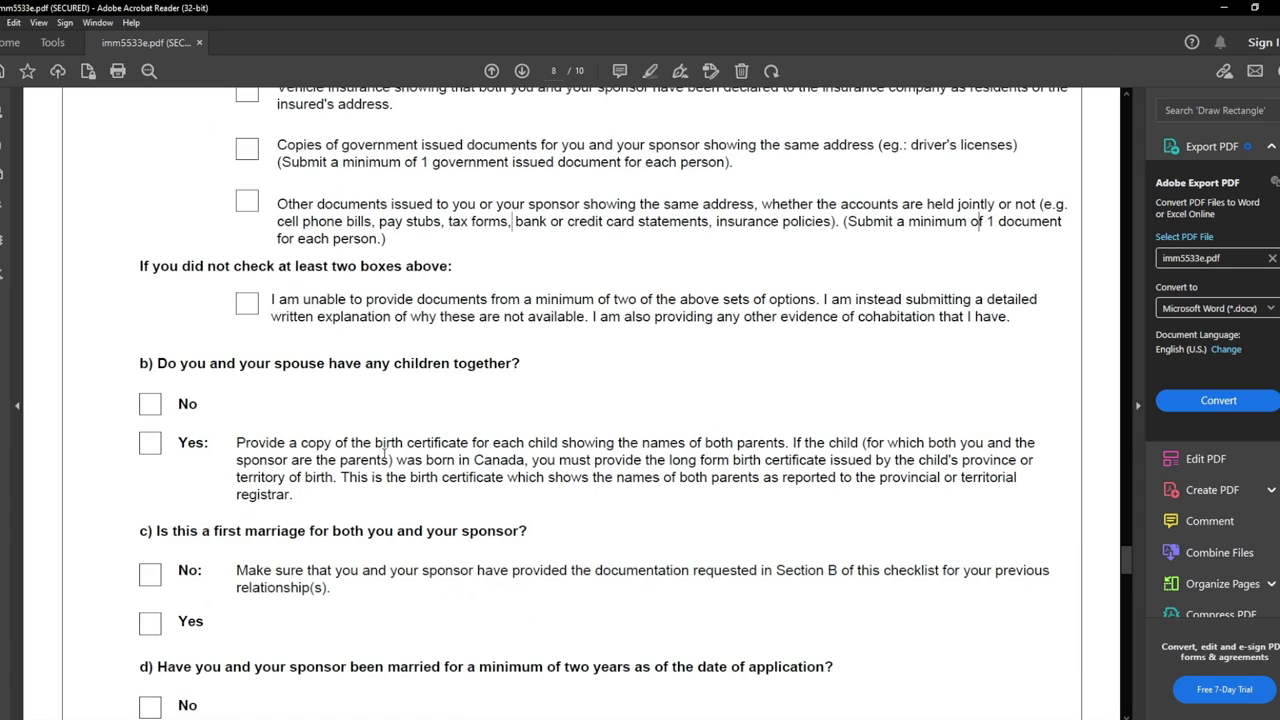
pyautogui.scroll(-2, 385, 459)
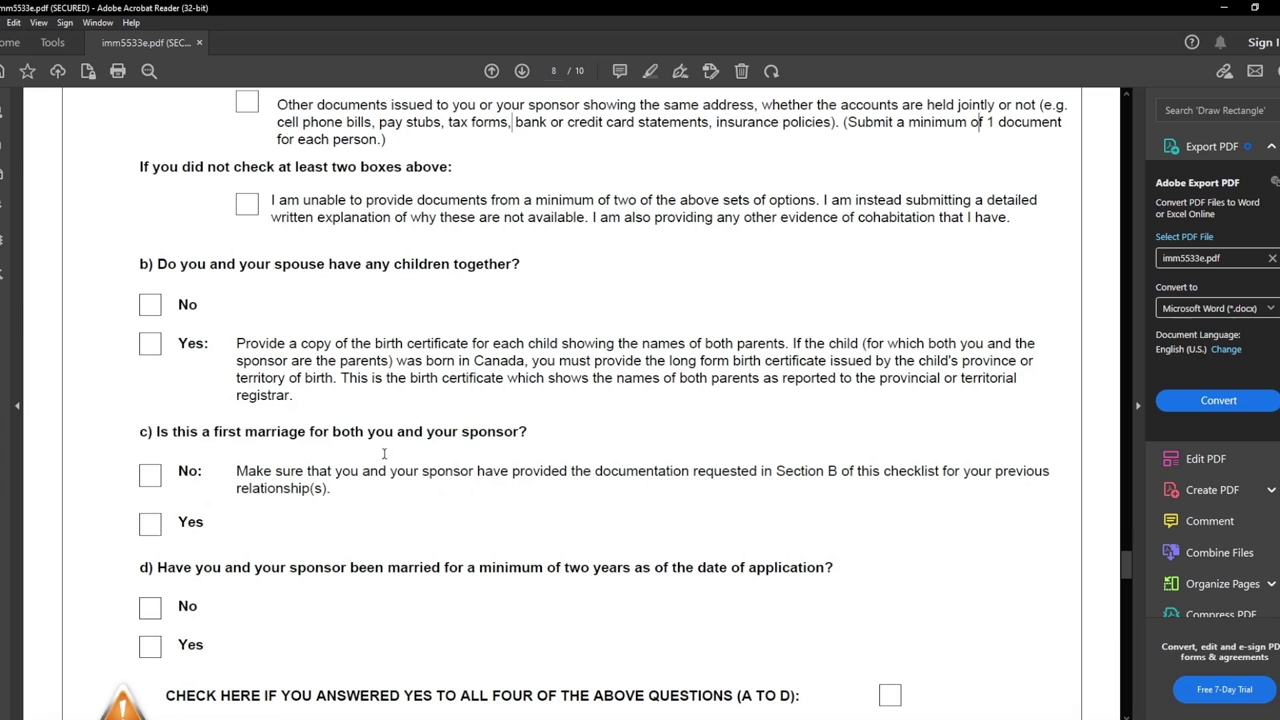
pyautogui.scroll(-1, 320, 395)
pyautogui.moveTo(158, 198); pyautogui.dragTo(508, 205)
pyautogui.click(290, 212)
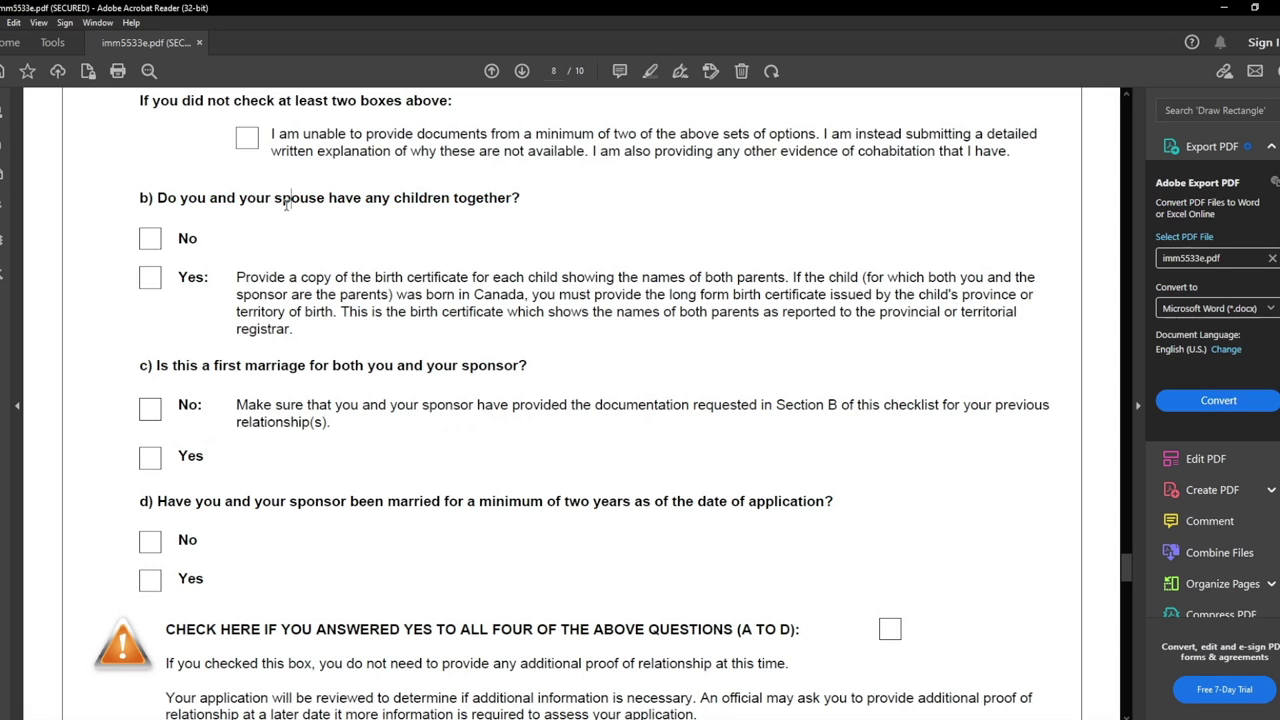
pyautogui.moveTo(157, 198); pyautogui.dragTo(512, 199)
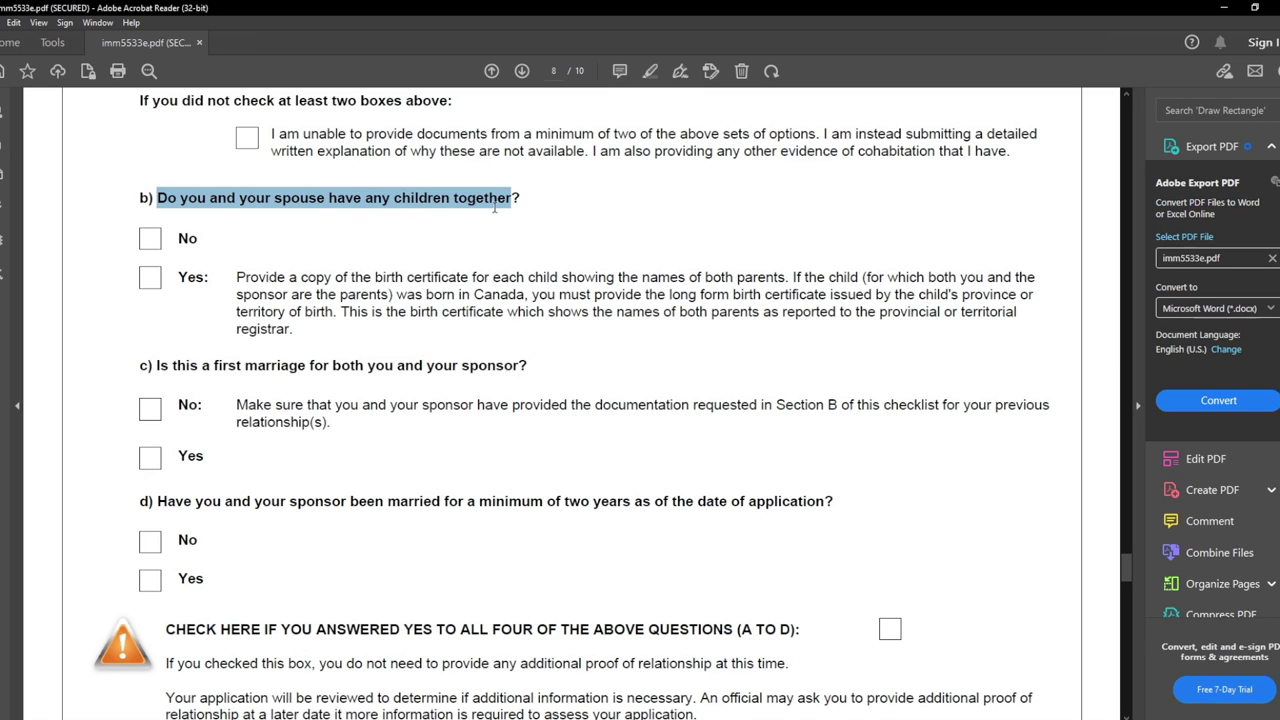
pyautogui.click(151, 239)
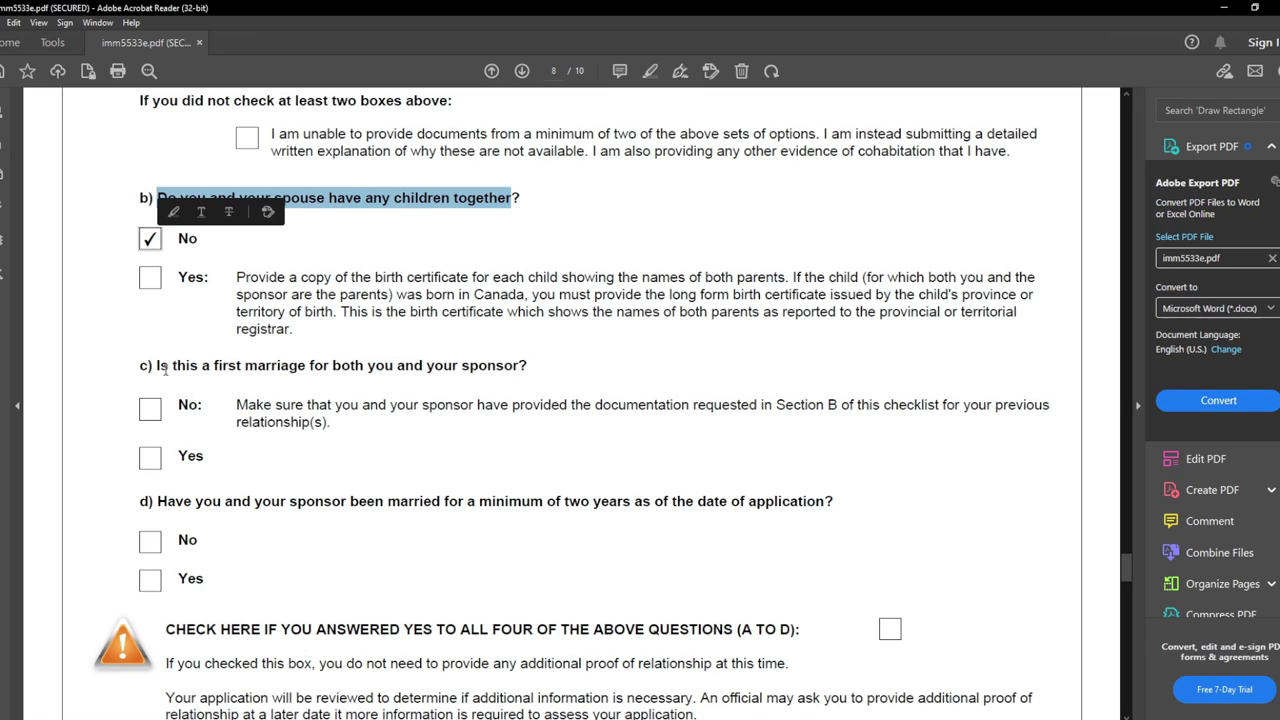
# Step: Answer "Yes" to question 7c on a first marriage for both and "No" to 7d on being married for at least two years
pyautogui.moveTo(158, 366); pyautogui.dragTo(518, 366)
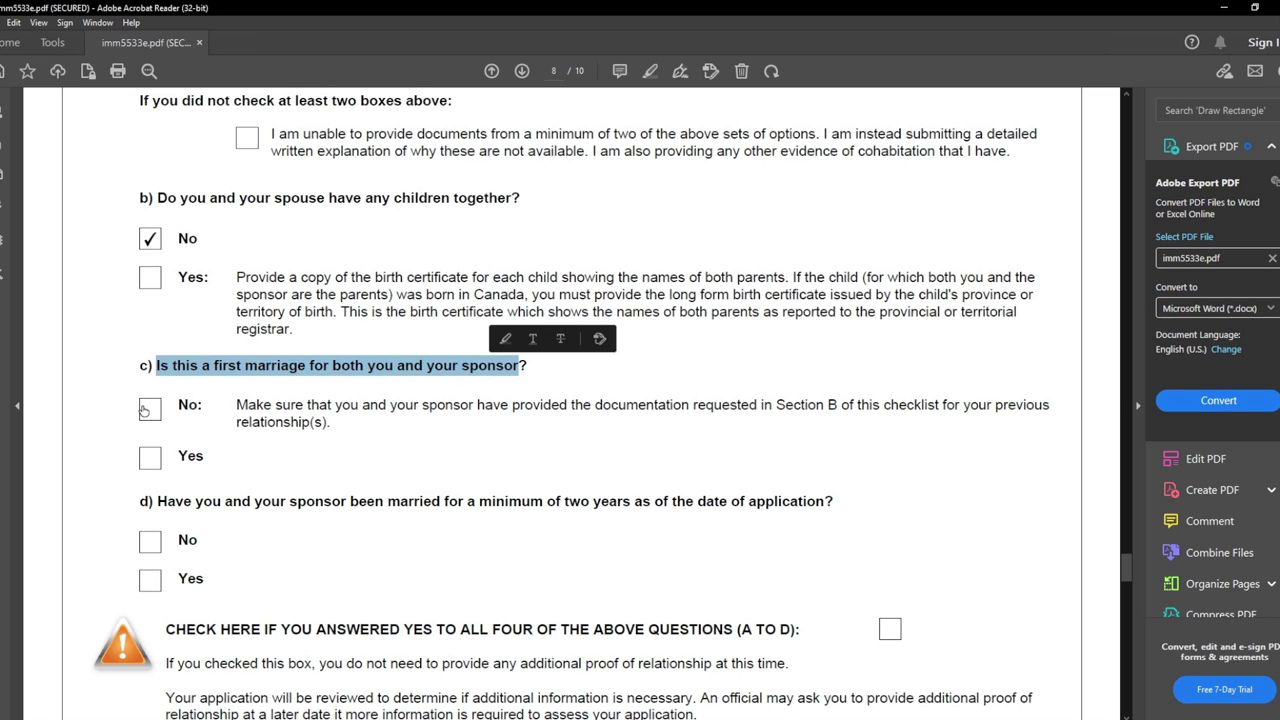
pyautogui.click(148, 459)
pyautogui.scroll(-3, 145, 462)
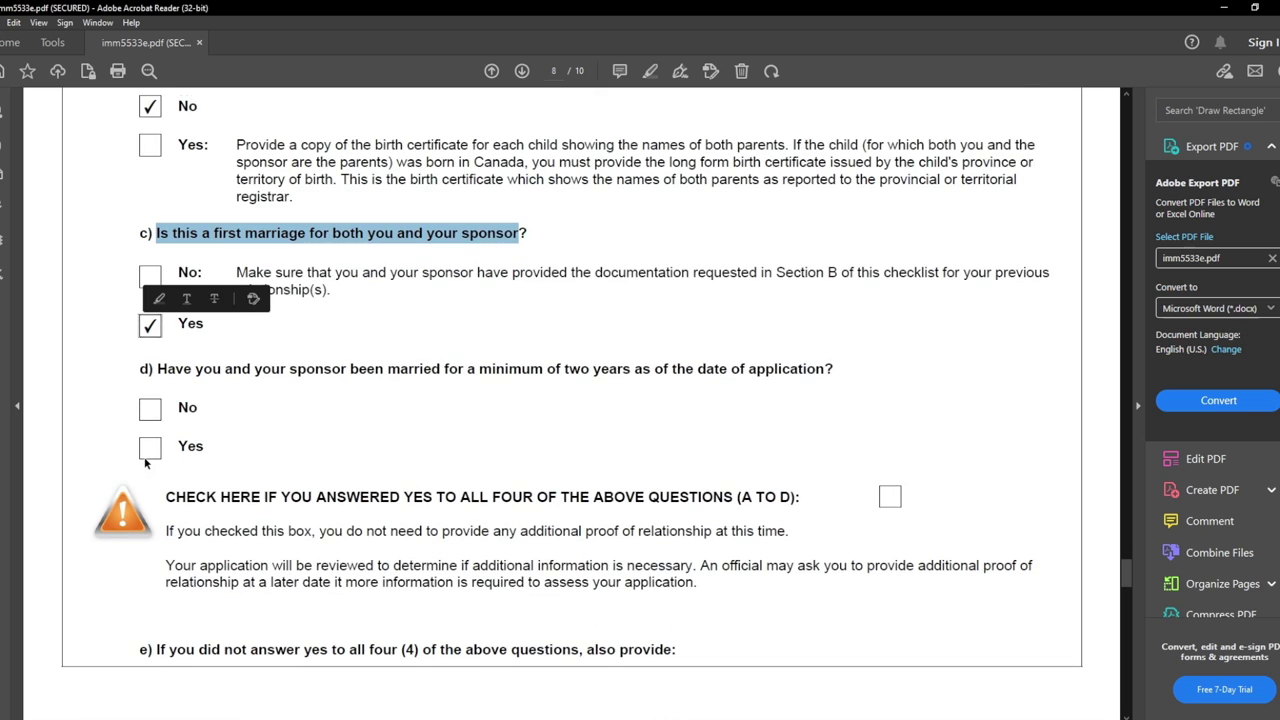
pyautogui.scroll(-1, 182, 380)
pyautogui.moveTo(179, 305); pyautogui.dragTo(790, 310)
pyautogui.click(149, 346)
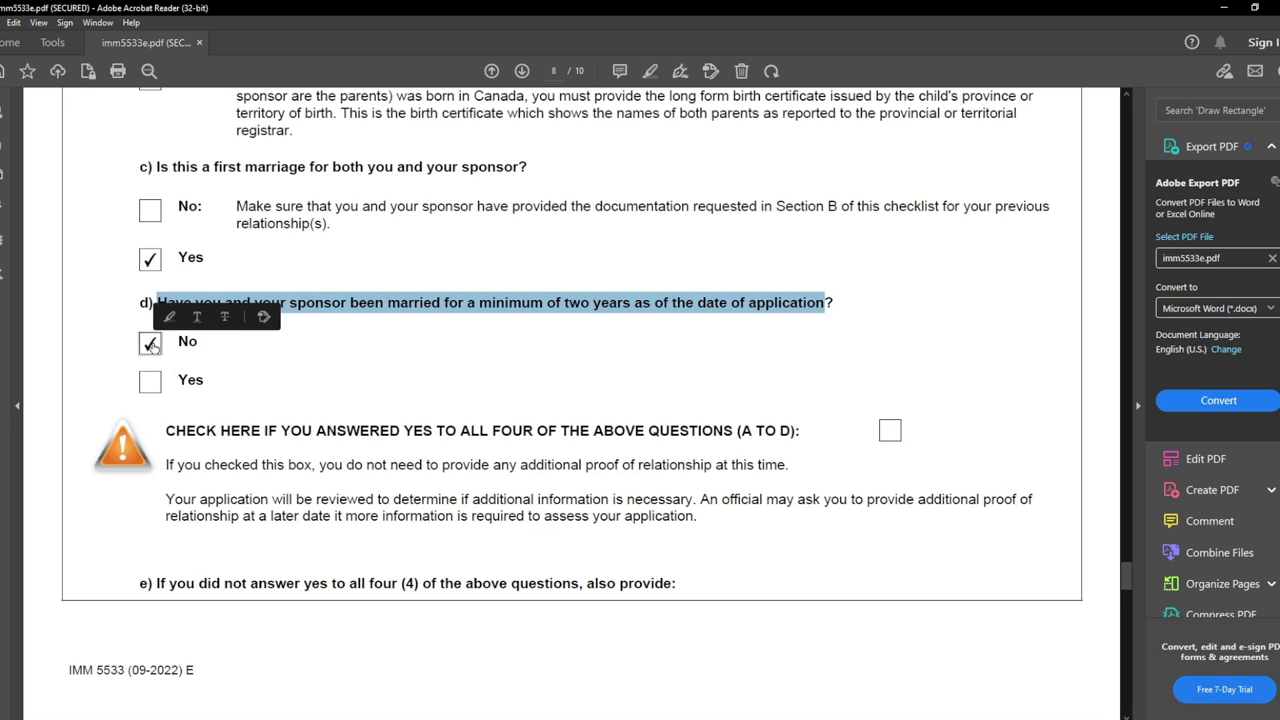
pyautogui.click(381, 306)
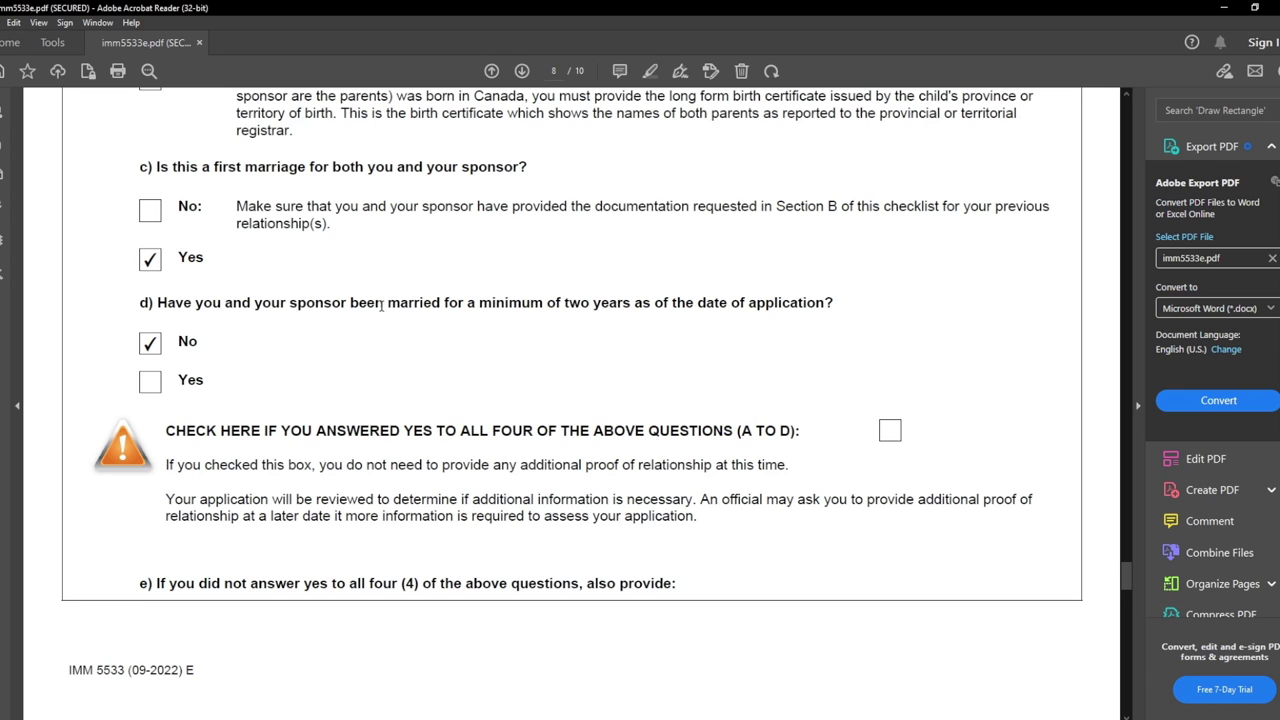
# Step: Review the note on answering yes to all four questions and part e on what to provide otherwise
pyautogui.scroll(-3, 257, 385)
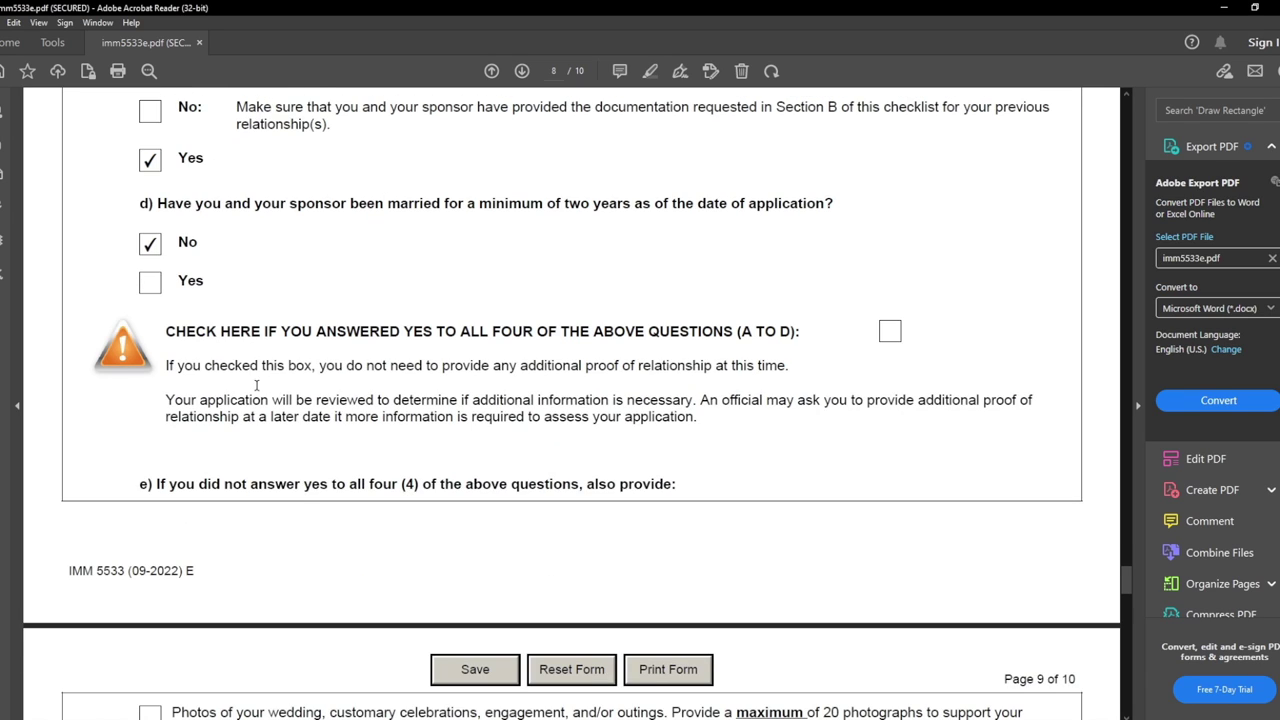
pyautogui.scroll(-1, 257, 391)
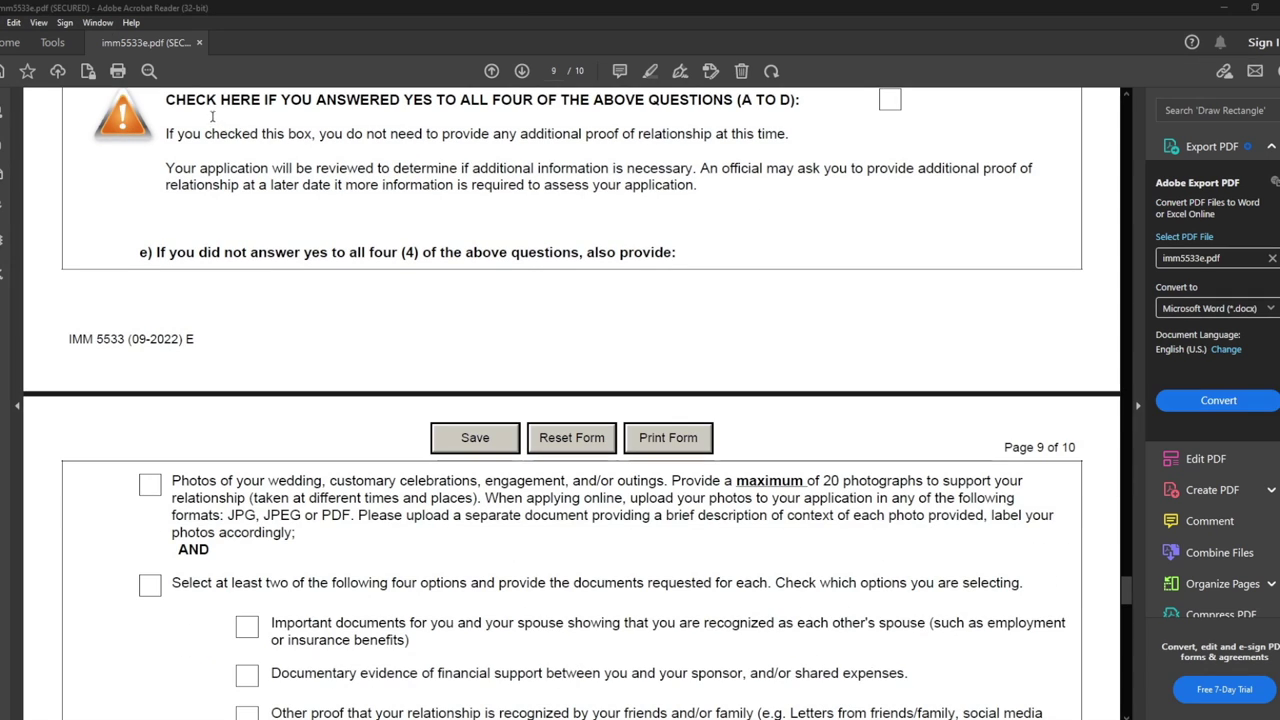
pyautogui.moveTo(168, 100)
pyautogui.mouseDown()
pyautogui.moveTo(734, 102)
pyautogui.moveTo(730, 112)
pyautogui.mouseUp()
pyautogui.click(695, 125)
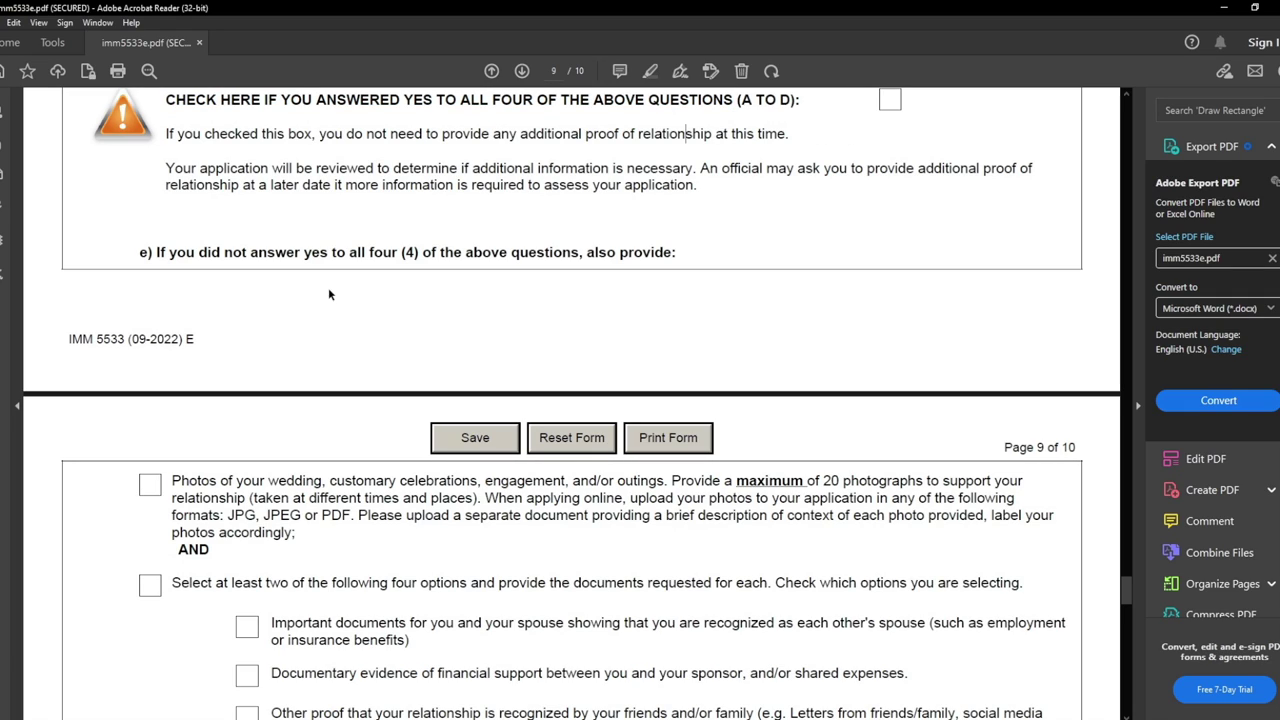
pyautogui.moveTo(157, 252); pyautogui.dragTo(640, 258)
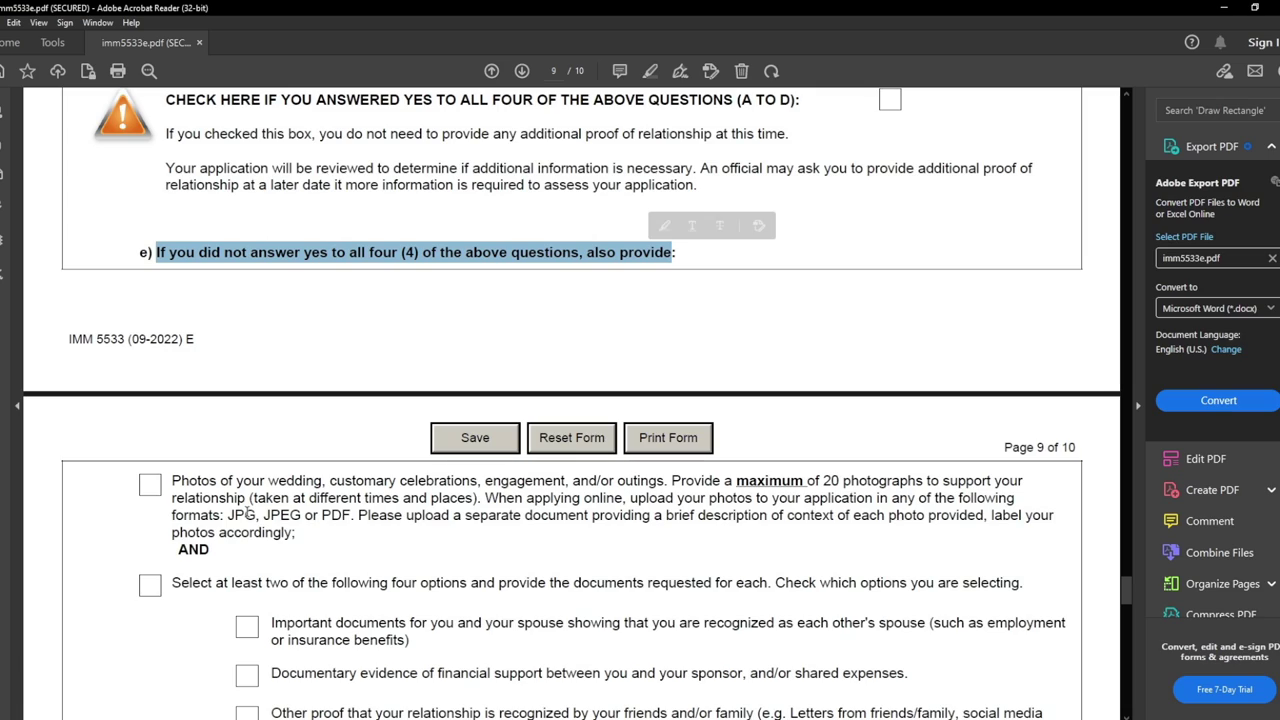
# Step: Under part e, check the wedding and outing photos item and the item on selecting at least two of four options
pyautogui.click(247, 512)
pyautogui.moveTo(226, 254); pyautogui.dragTo(578, 256)
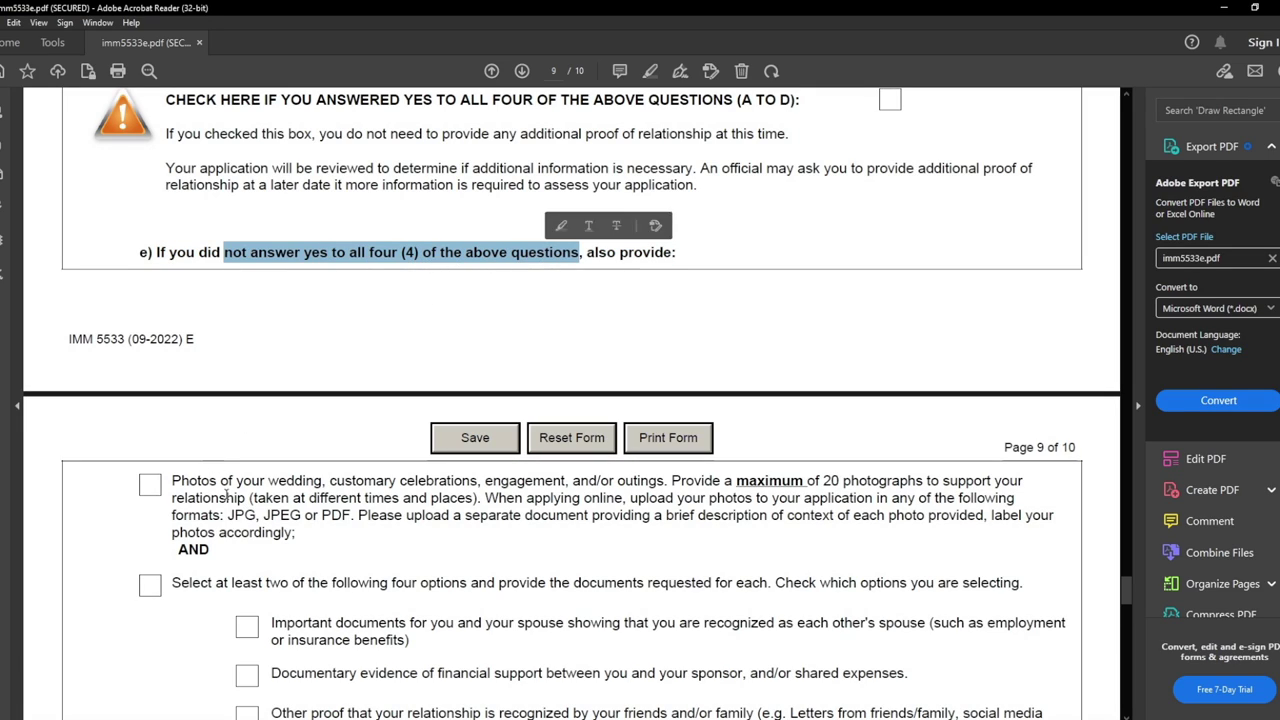
pyautogui.click(156, 490)
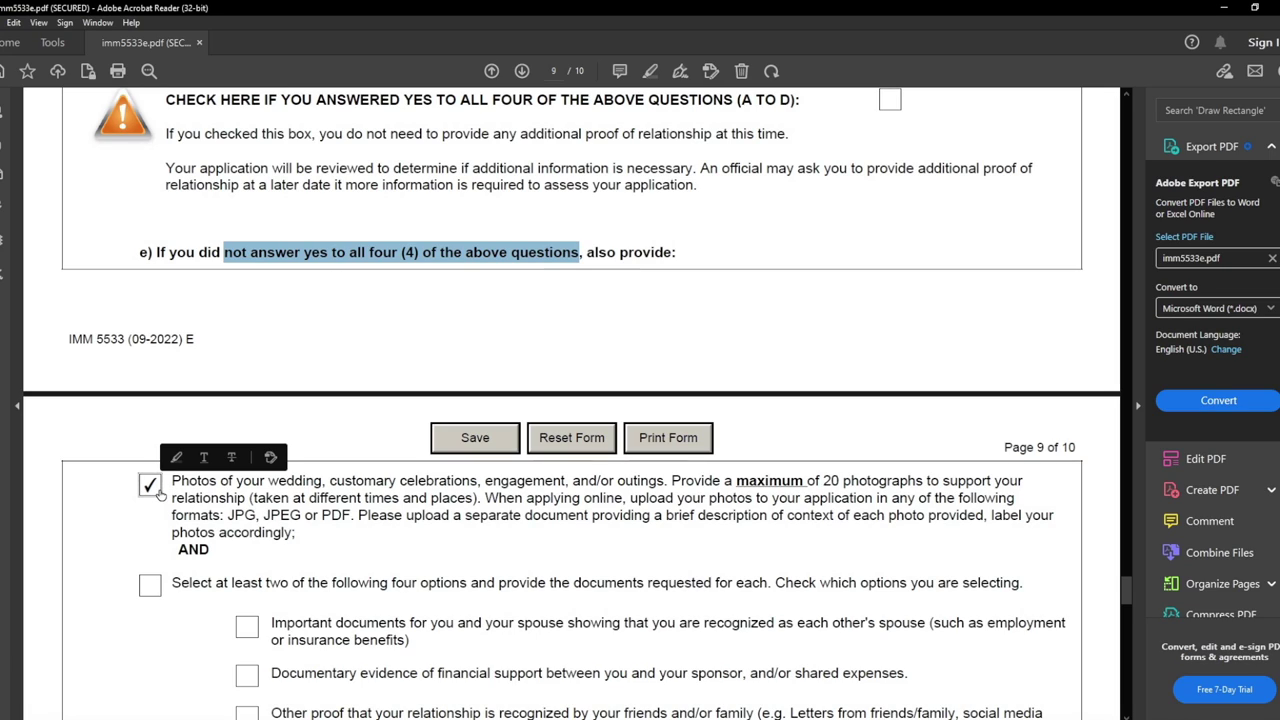
pyautogui.click(150, 586)
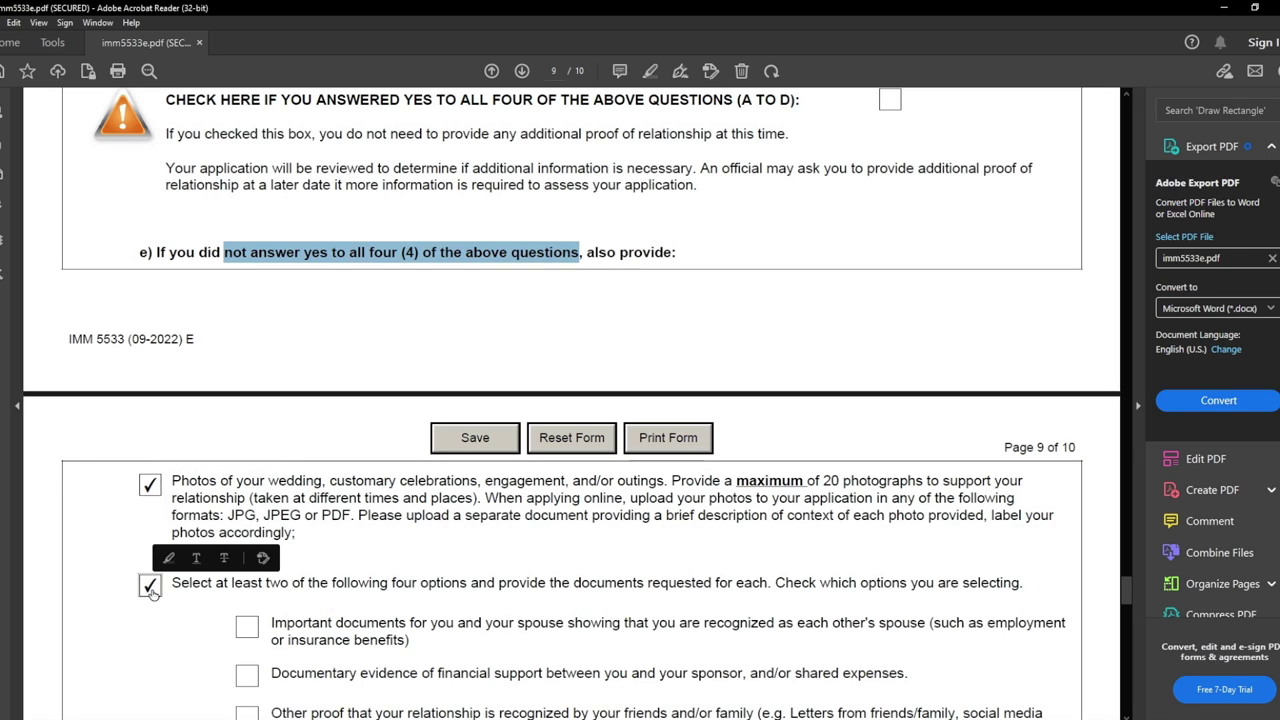
pyautogui.click(343, 582)
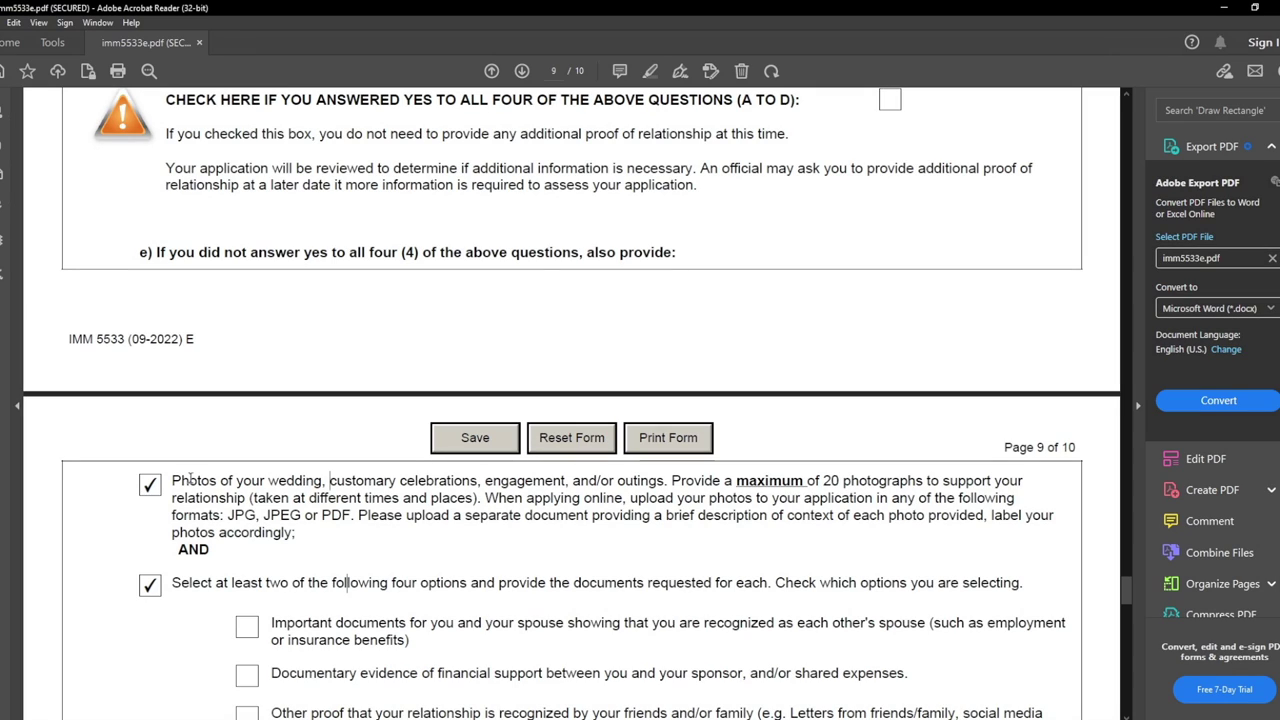
# Step: Review the photo requirements, including the maximum number, accepted file formats and the separate document describing each photo's context
pyautogui.moveTo(173, 480); pyautogui.dragTo(664, 481)
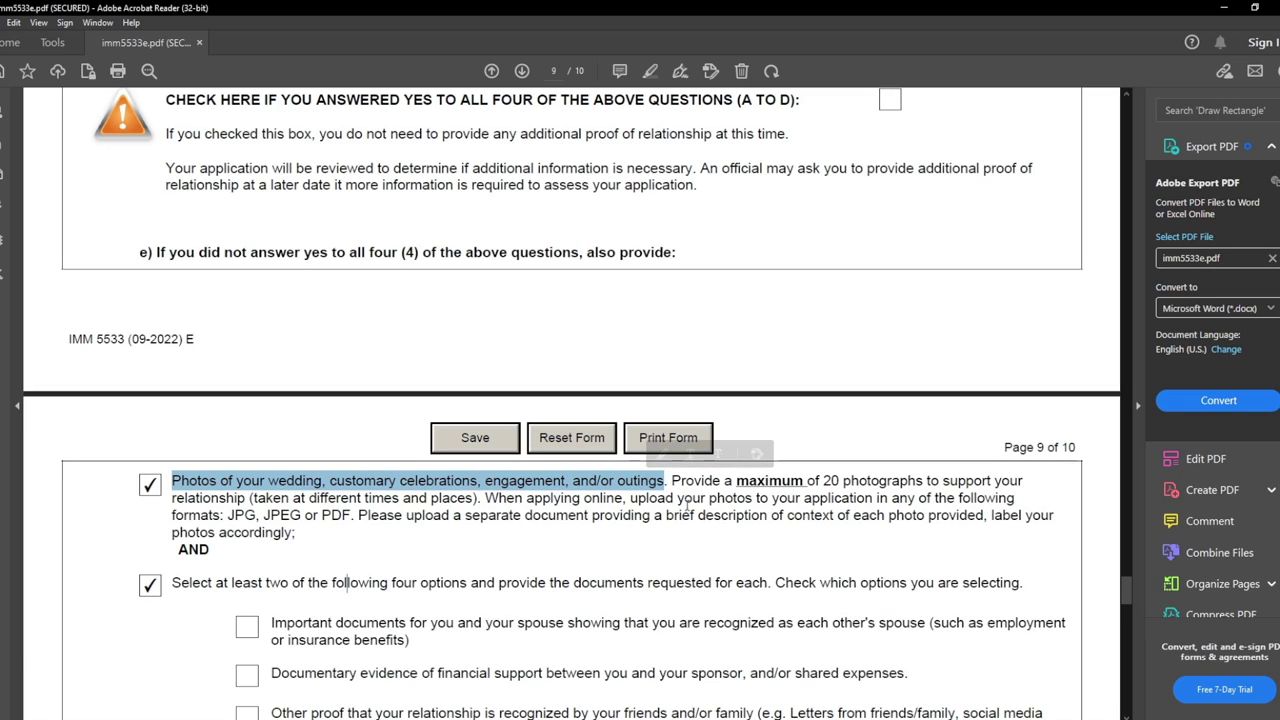
pyautogui.moveTo(738, 481); pyautogui.dragTo(1022, 482)
pyautogui.moveTo(213, 497)
pyautogui.mouseDown()
pyautogui.moveTo(766, 515)
pyautogui.moveTo(797, 537)
pyautogui.moveTo(886, 520)
pyautogui.moveTo(986, 521)
pyautogui.moveTo(988, 532)
pyautogui.mouseUp()
pyautogui.click(512, 558)
pyautogui.click(988, 532)
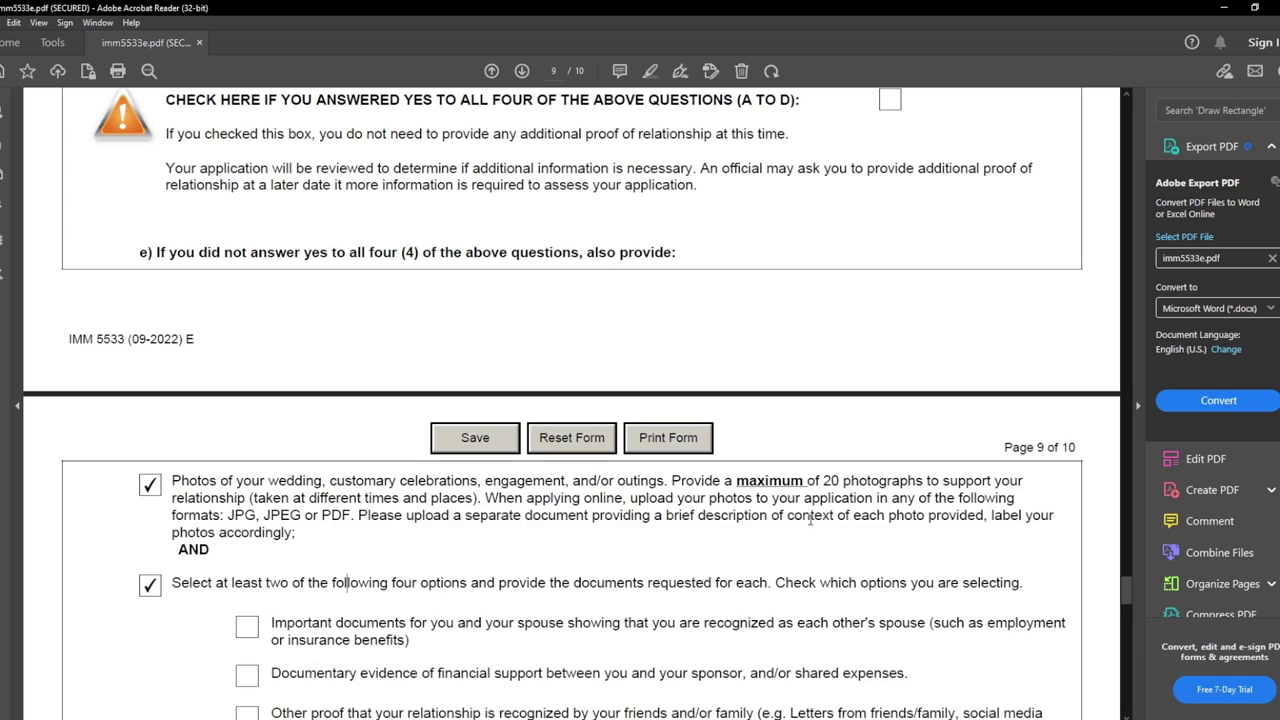
pyautogui.moveTo(324, 520); pyautogui.dragTo(373, 534)
pyautogui.click(302, 540)
pyautogui.moveTo(822, 481); pyautogui.dragTo(924, 481)
pyautogui.click(769, 497)
pyautogui.moveTo(366, 517); pyautogui.dragTo(886, 517)
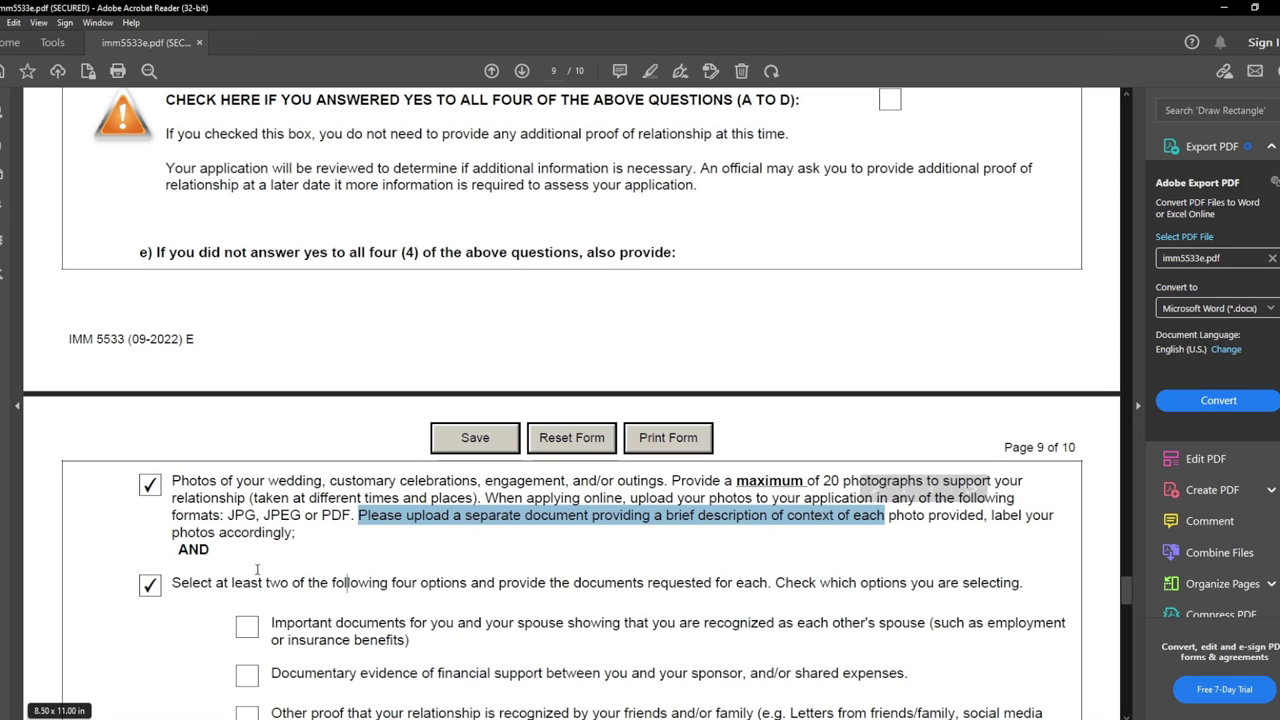
# Step: Check the option for important documents showing recognition as each other's spouse, such as employment or insurance benefits
pyautogui.click(230, 585)
pyautogui.moveTo(228, 585); pyautogui.dragTo(388, 585)
pyautogui.scroll(-2, 250, 535)
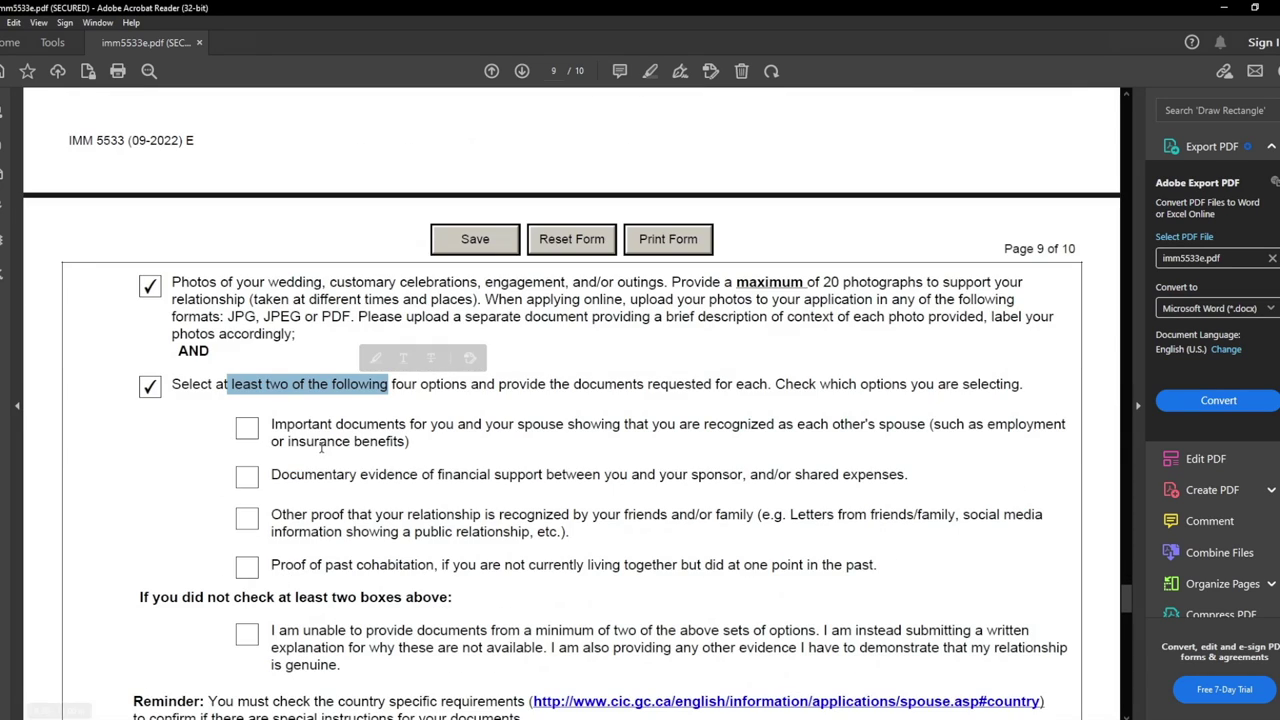
pyautogui.click(301, 424)
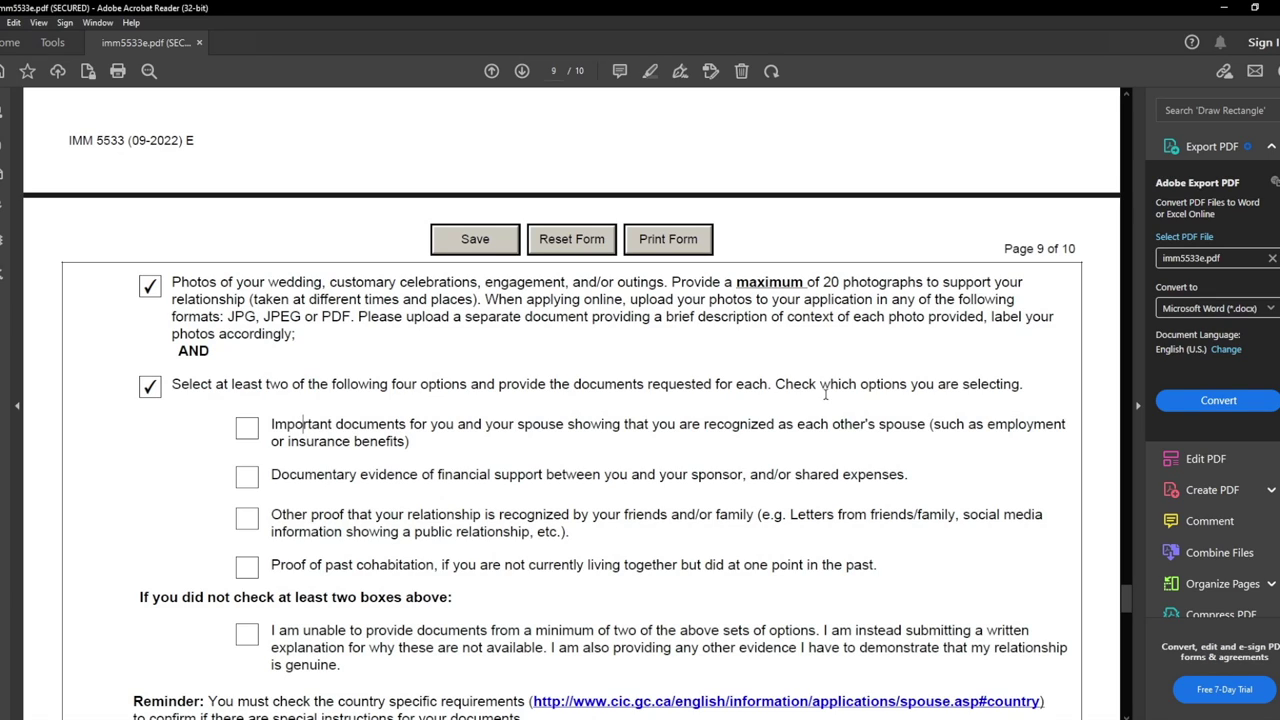
pyautogui.moveTo(967, 424); pyautogui.dragTo(1074, 430)
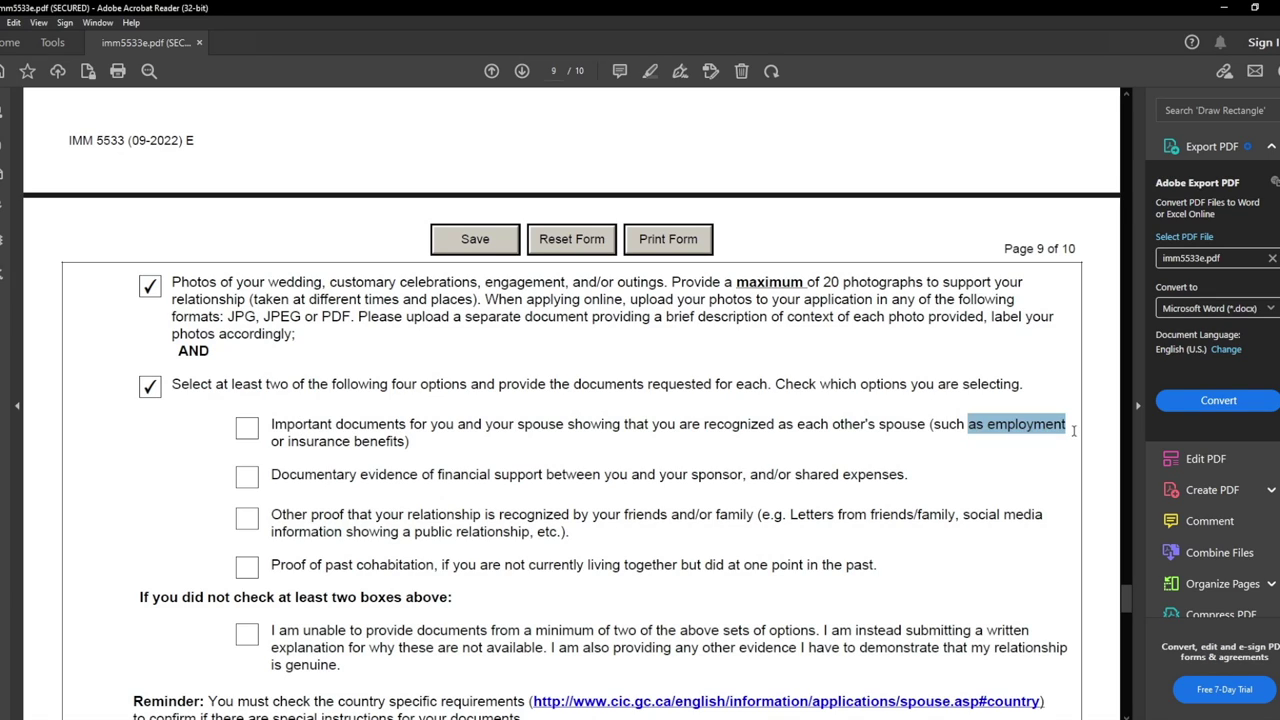
pyautogui.click(249, 432)
pyautogui.click(301, 441)
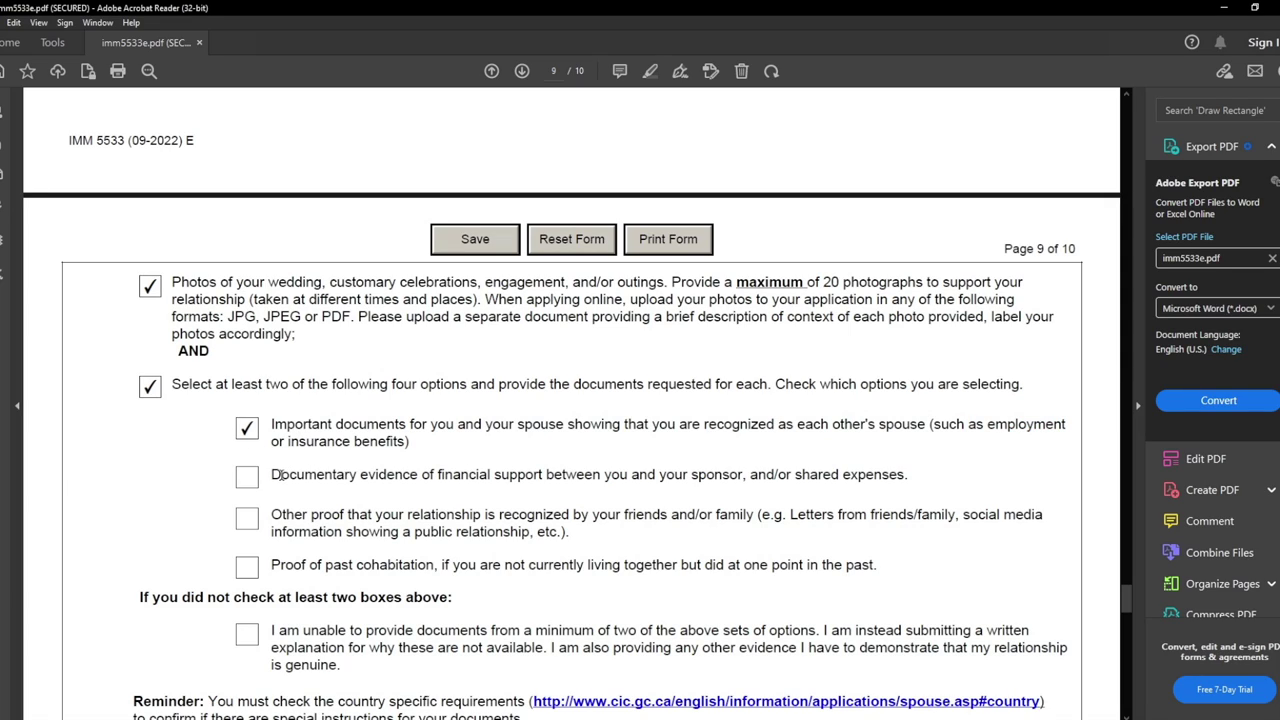
# Step: Read the financial support option and check the one for other proof that friends and/or family recognize the relationship
pyautogui.moveTo(271, 474); pyautogui.dragTo(742, 486)
pyautogui.click(346, 476)
pyautogui.scroll(-2, 346, 476)
pyautogui.moveTo(271, 449); pyautogui.dragTo(1030, 452)
pyautogui.moveTo(272, 470)
pyautogui.mouseDown()
pyautogui.moveTo(414, 478)
pyautogui.moveTo(279, 475)
pyautogui.mouseUp()
pyautogui.click(247, 452)
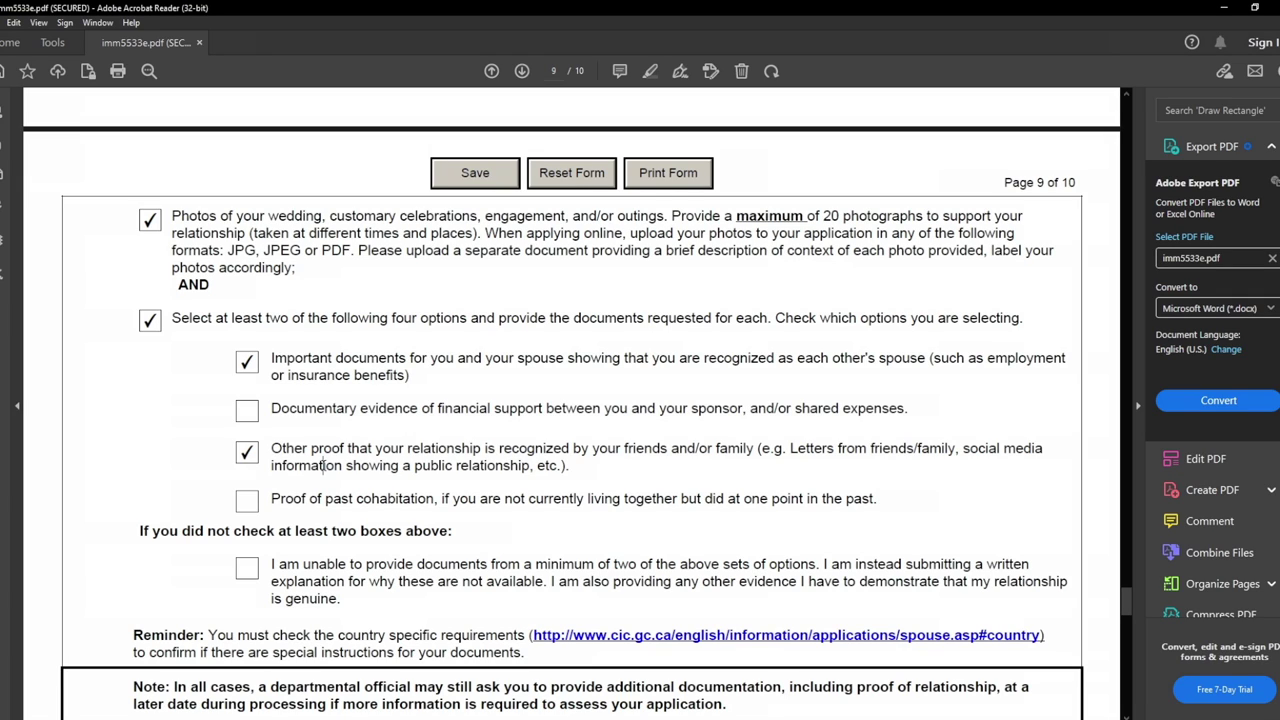
# Step: Check the option for proof of past cohabitation when not currently living together
pyautogui.scroll(-3, 317, 466)
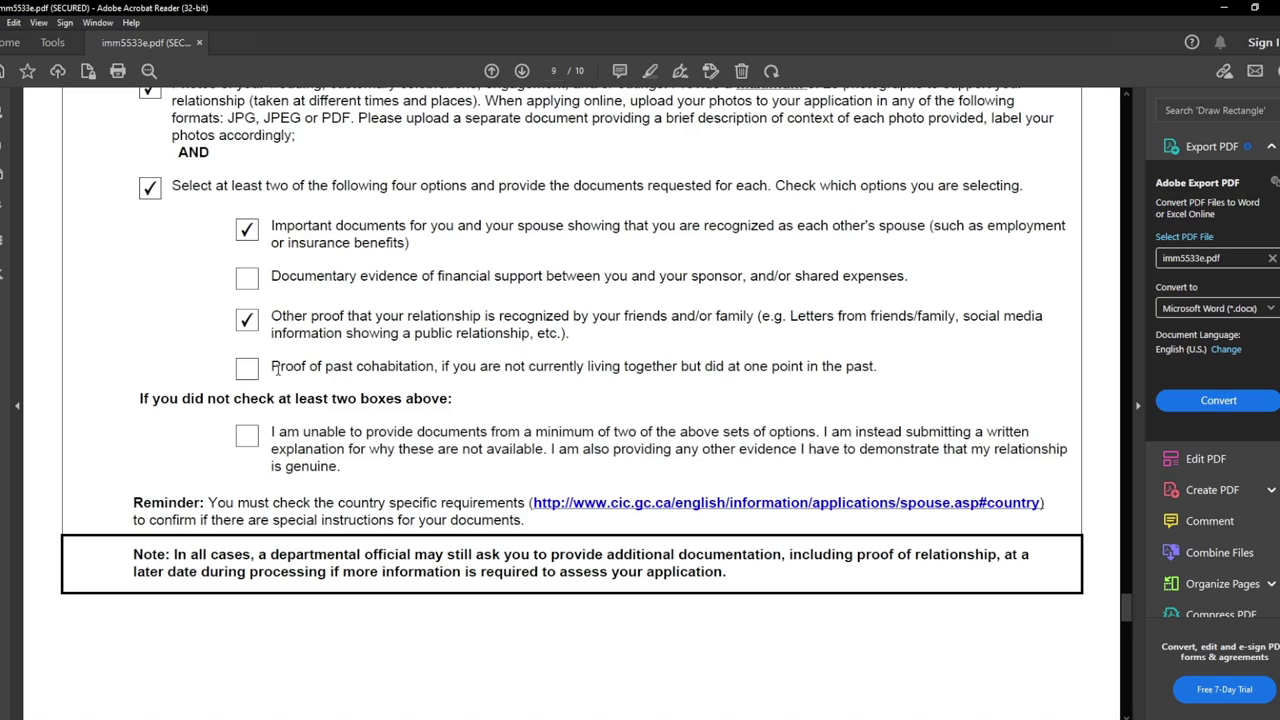
pyautogui.moveTo(276, 369); pyautogui.dragTo(434, 368)
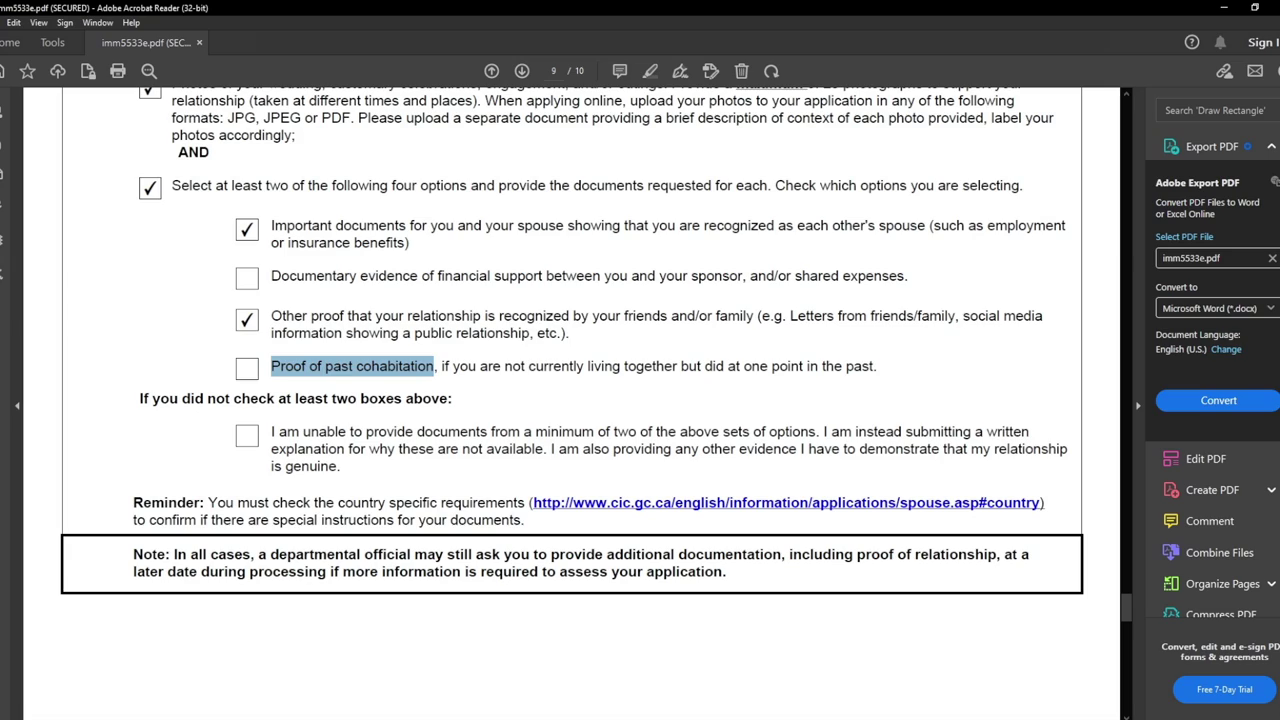
pyautogui.click(247, 368)
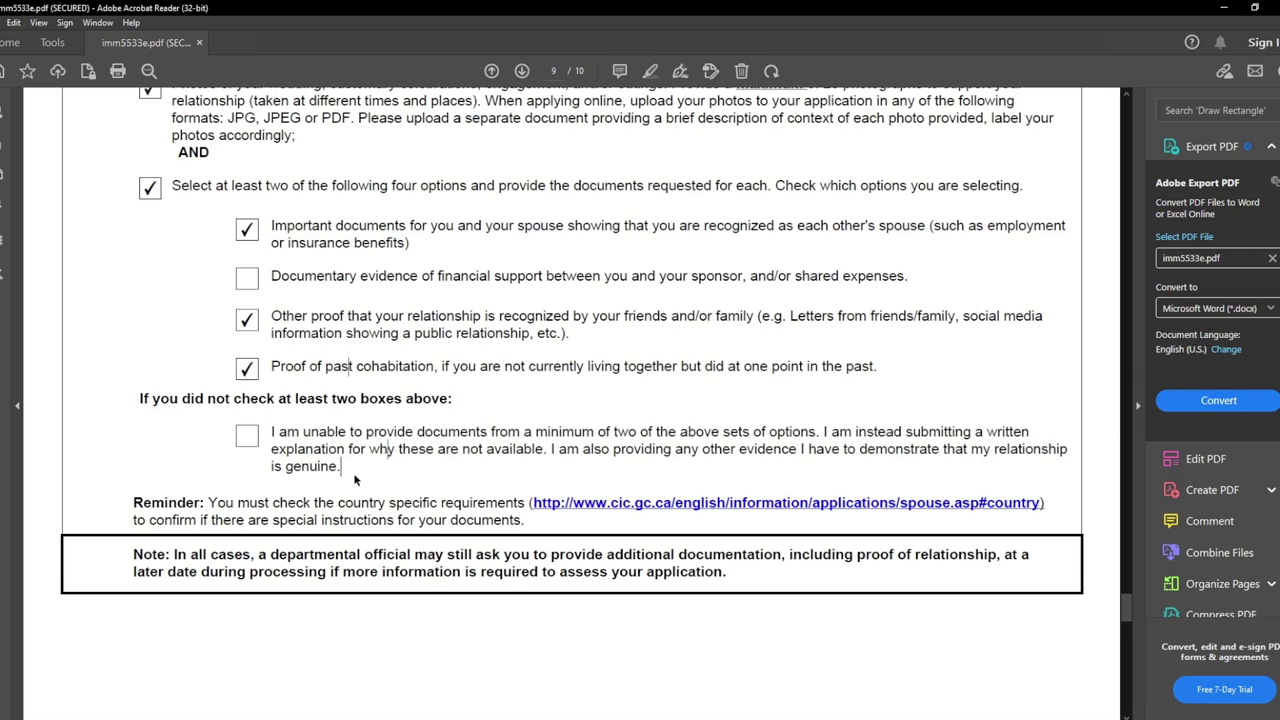
# Step: Go to the Signatures section on page 10 and review the reminder to double check all required signatures
pyautogui.scroll(-15, 354, 480)
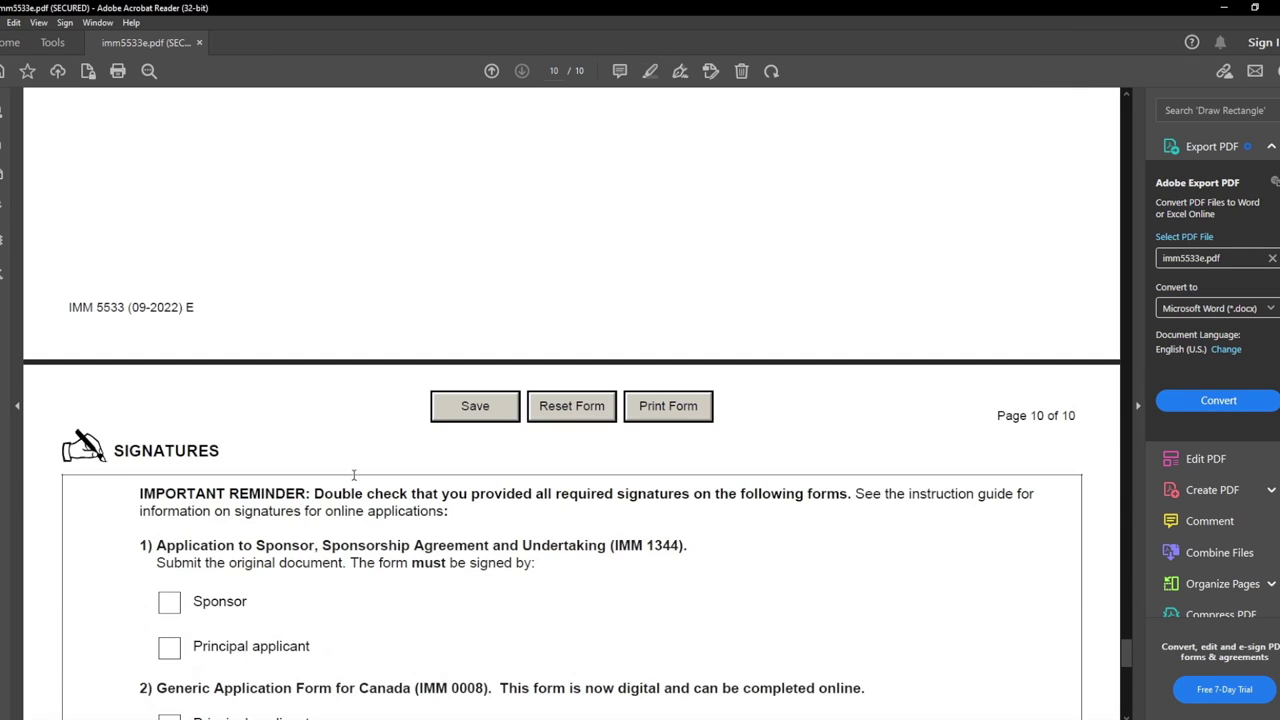
pyautogui.scroll(-5, 354, 475)
pyautogui.scroll(-2, 354, 475)
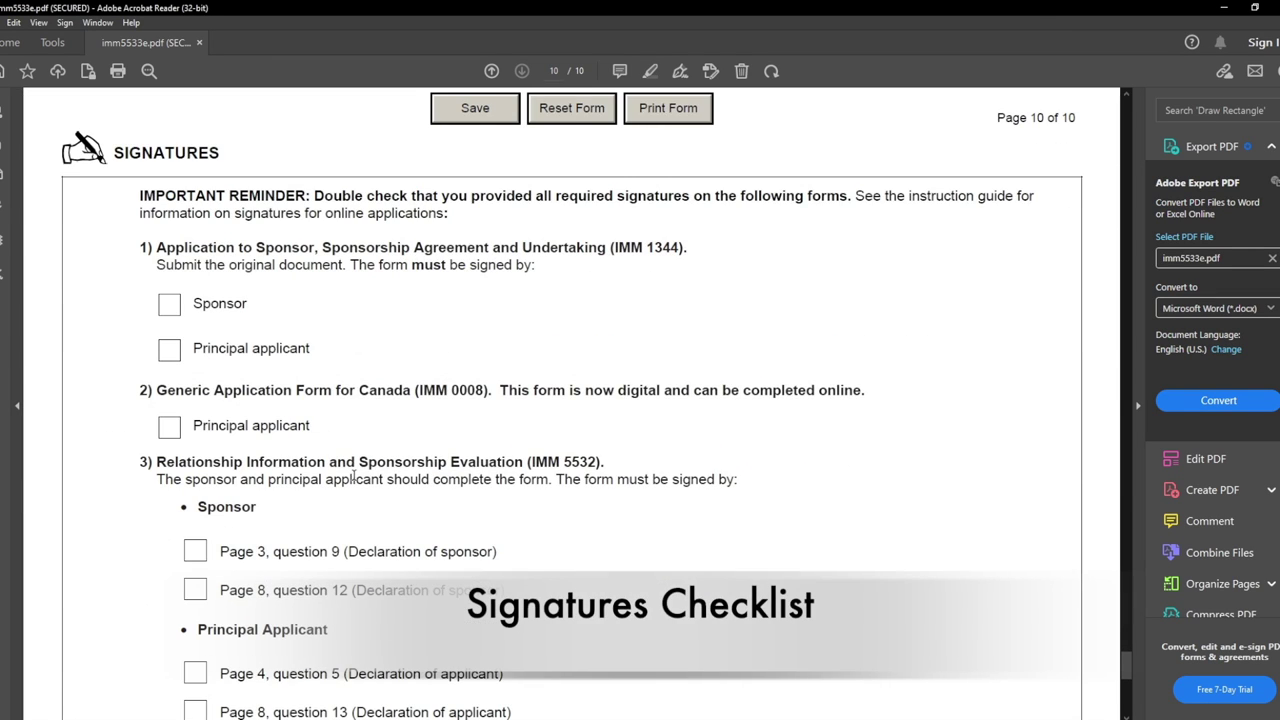
pyautogui.doubleClick(199, 150)
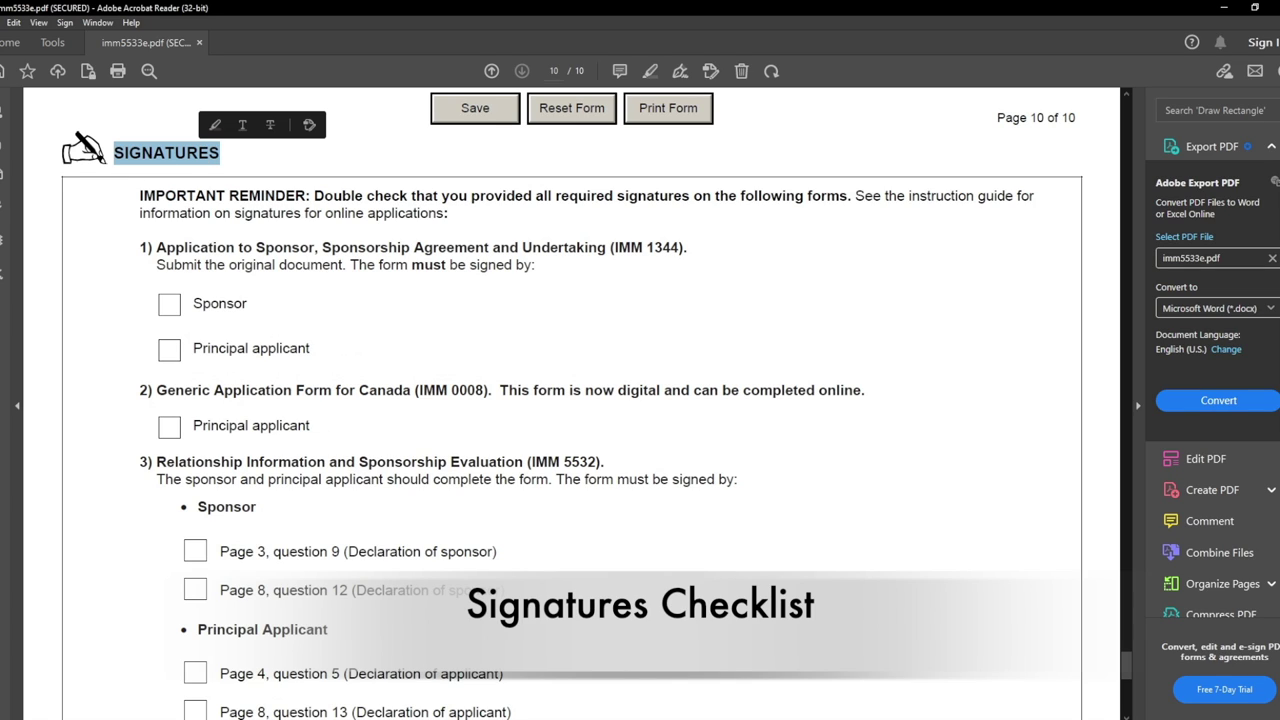
pyautogui.click(170, 164)
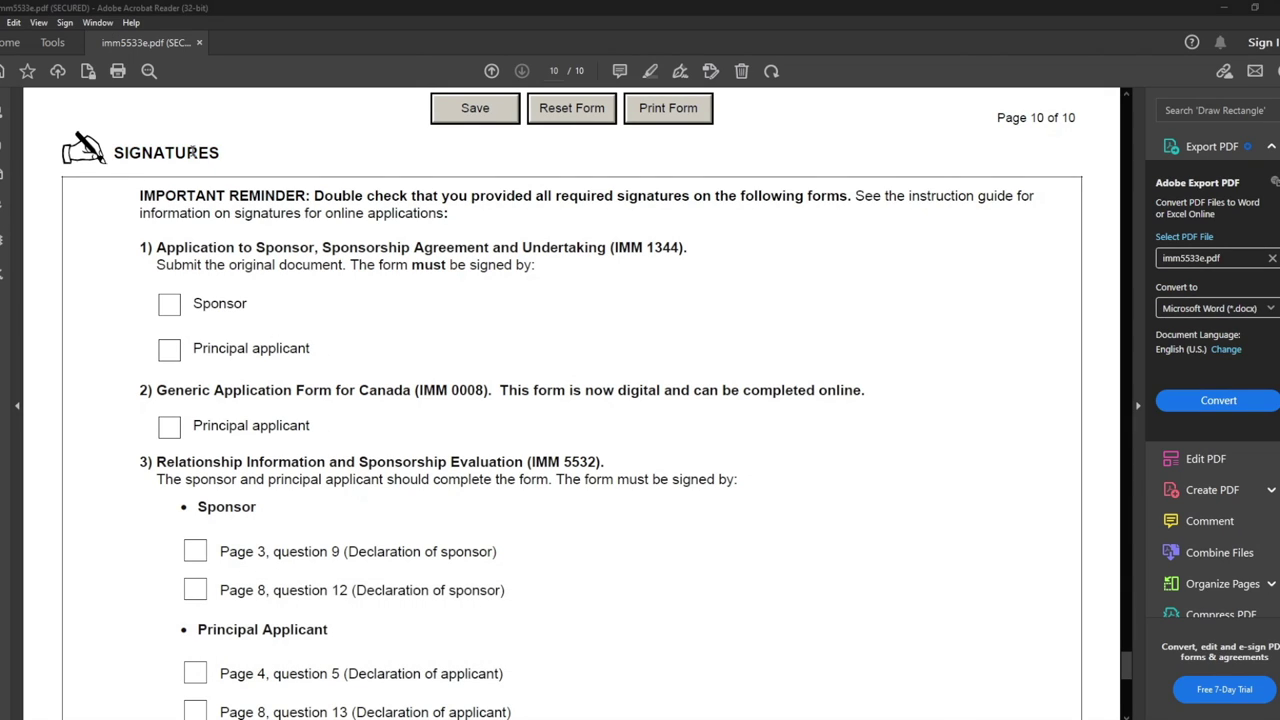
pyautogui.doubleClick(192, 150)
pyautogui.click(191, 177)
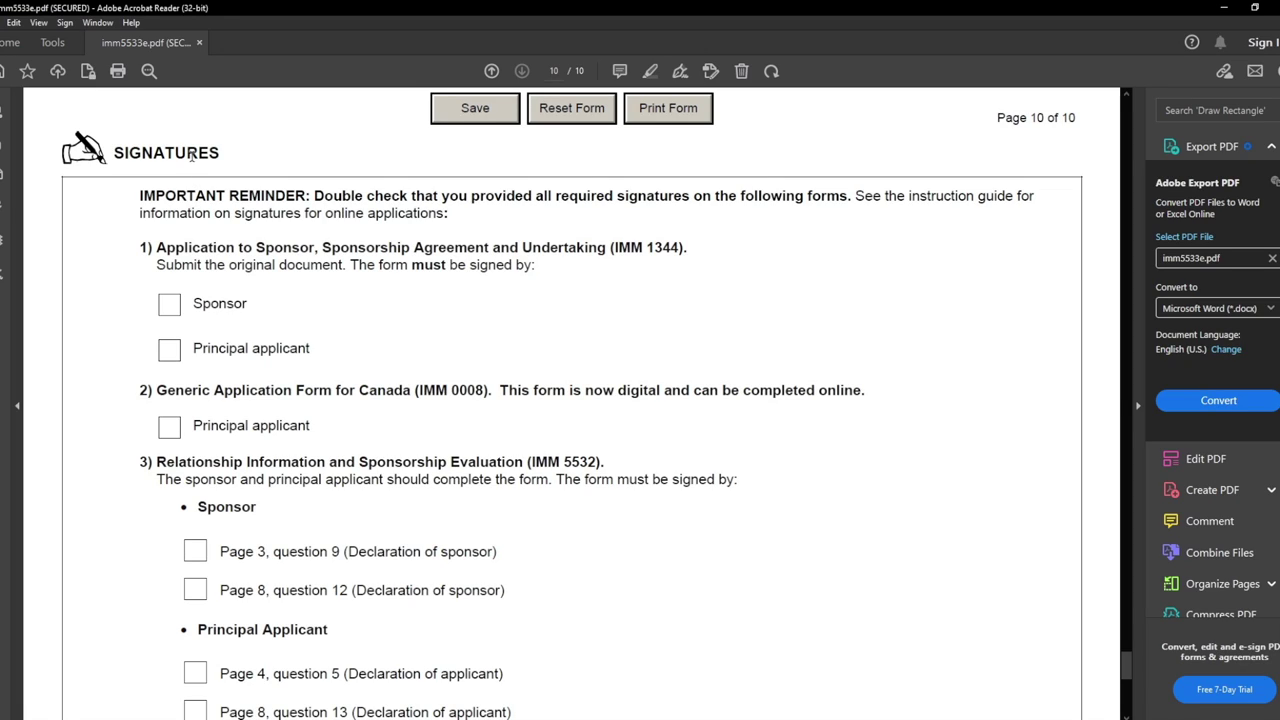
pyautogui.doubleClick(194, 148)
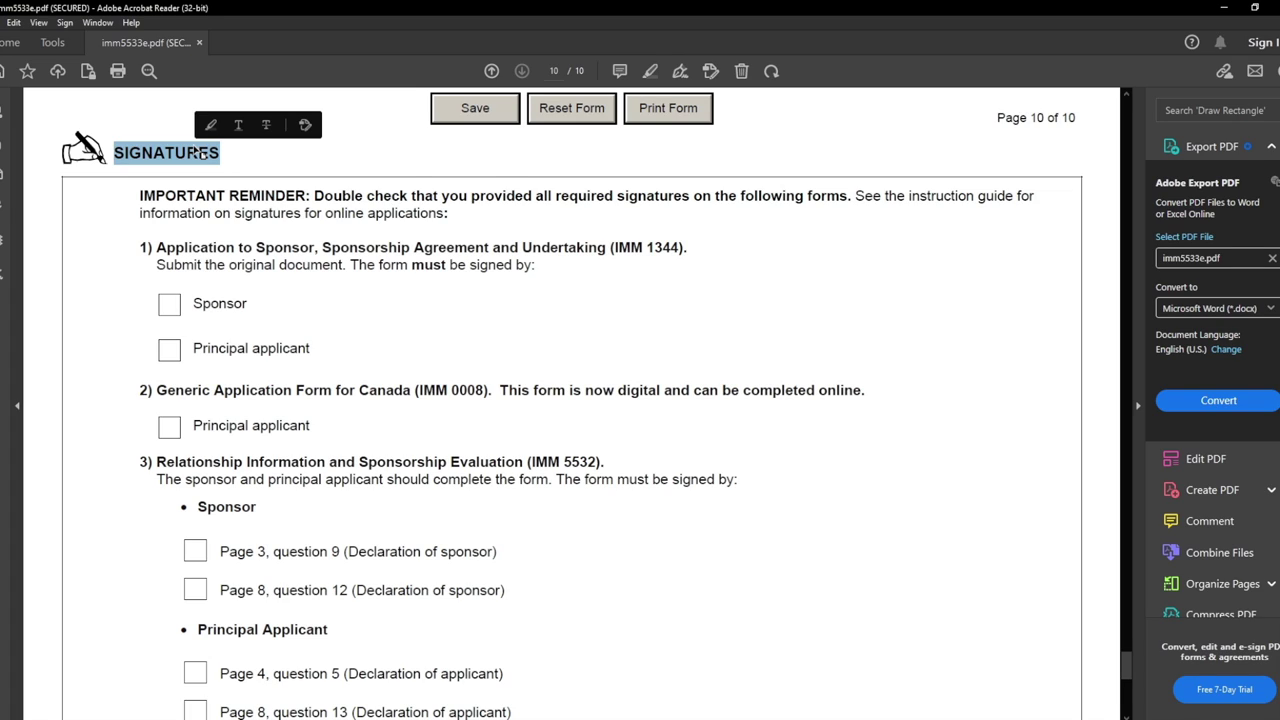
pyautogui.click(198, 152)
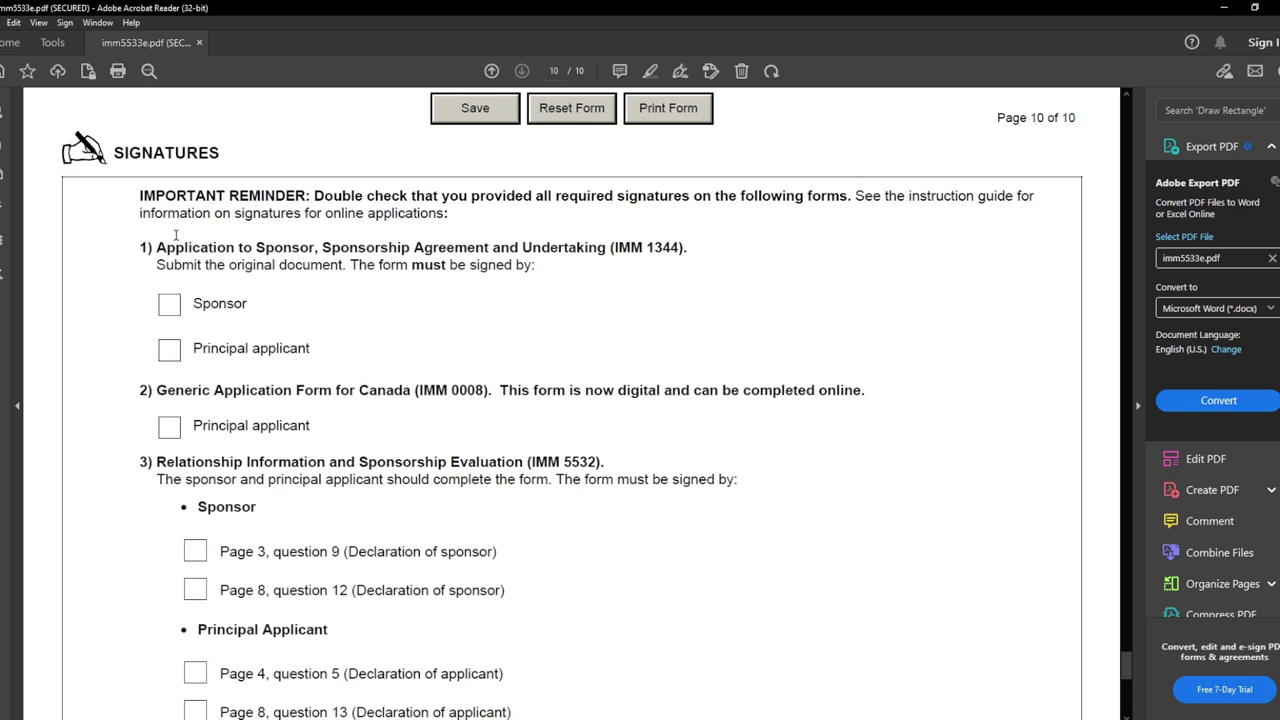
pyautogui.moveTo(1036, 196); pyautogui.dragTo(840, 207)
pyautogui.click(314, 195)
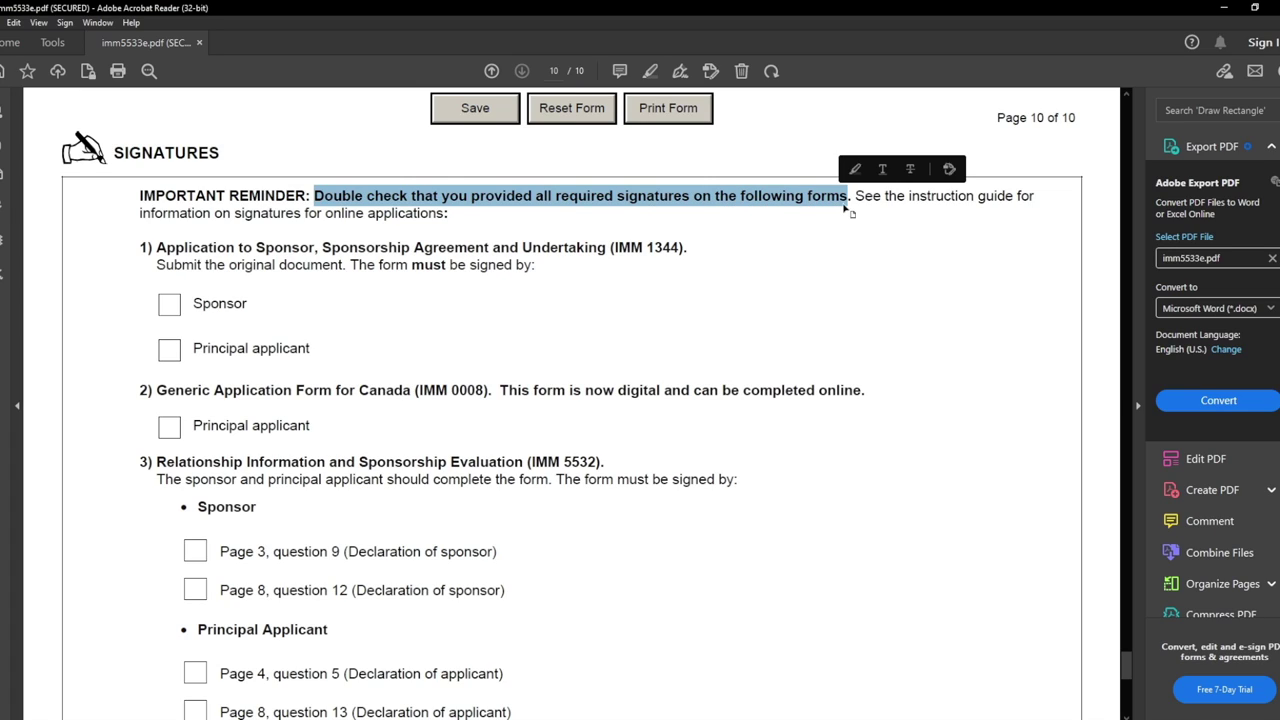
pyautogui.click(813, 200)
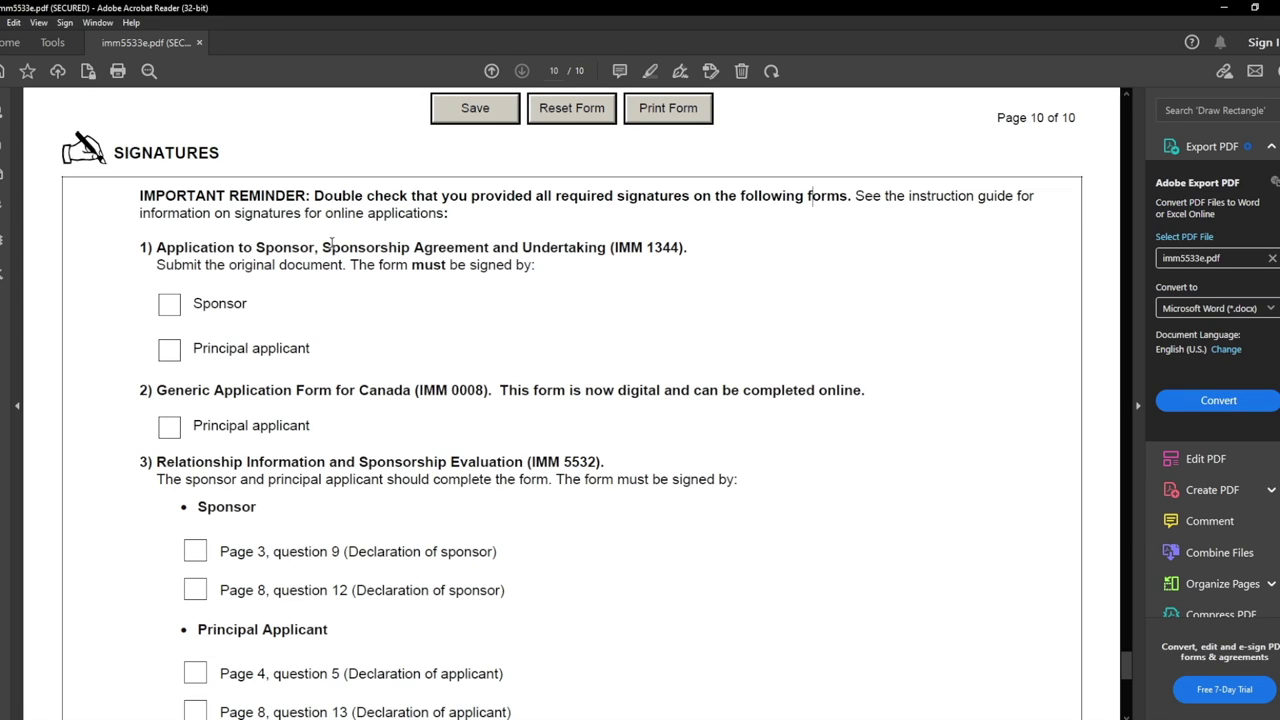
# Step: Check the sponsor and principal applicant signatures for IMM 1344, and the principal applicant signature for IMM 0008
pyautogui.moveTo(614, 248); pyautogui.dragTo(688, 248)
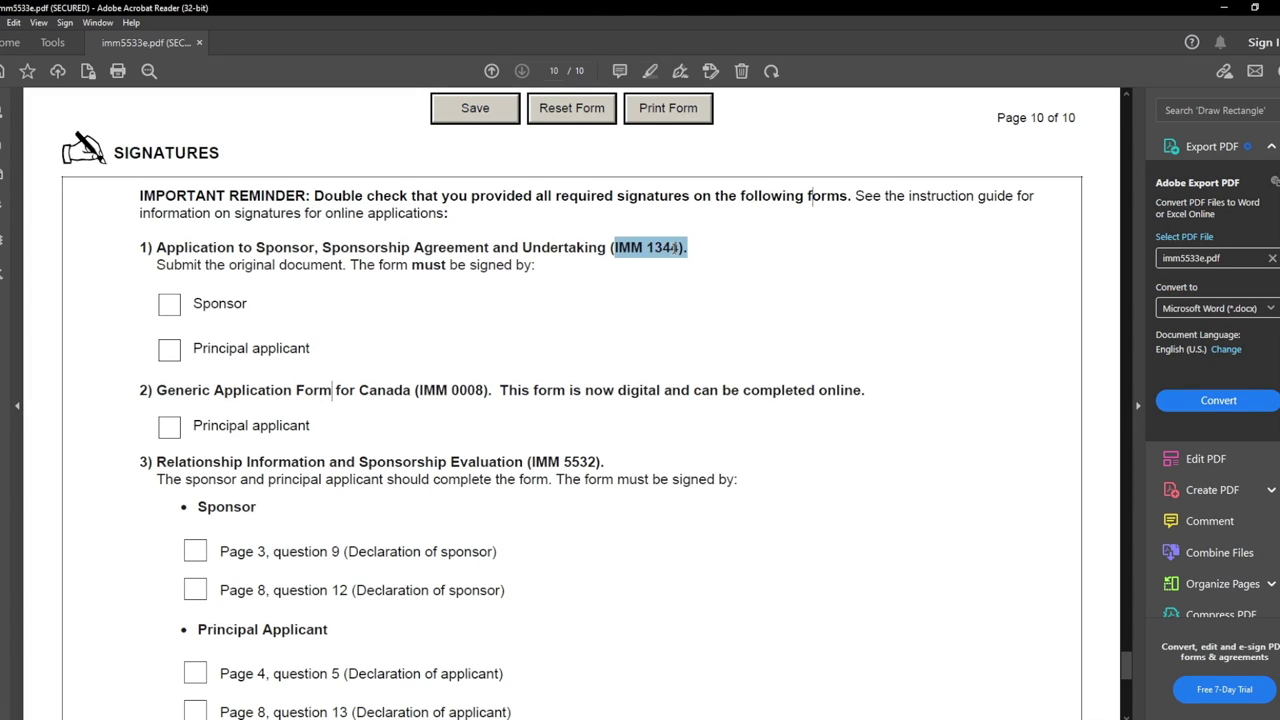
pyautogui.click(169, 304)
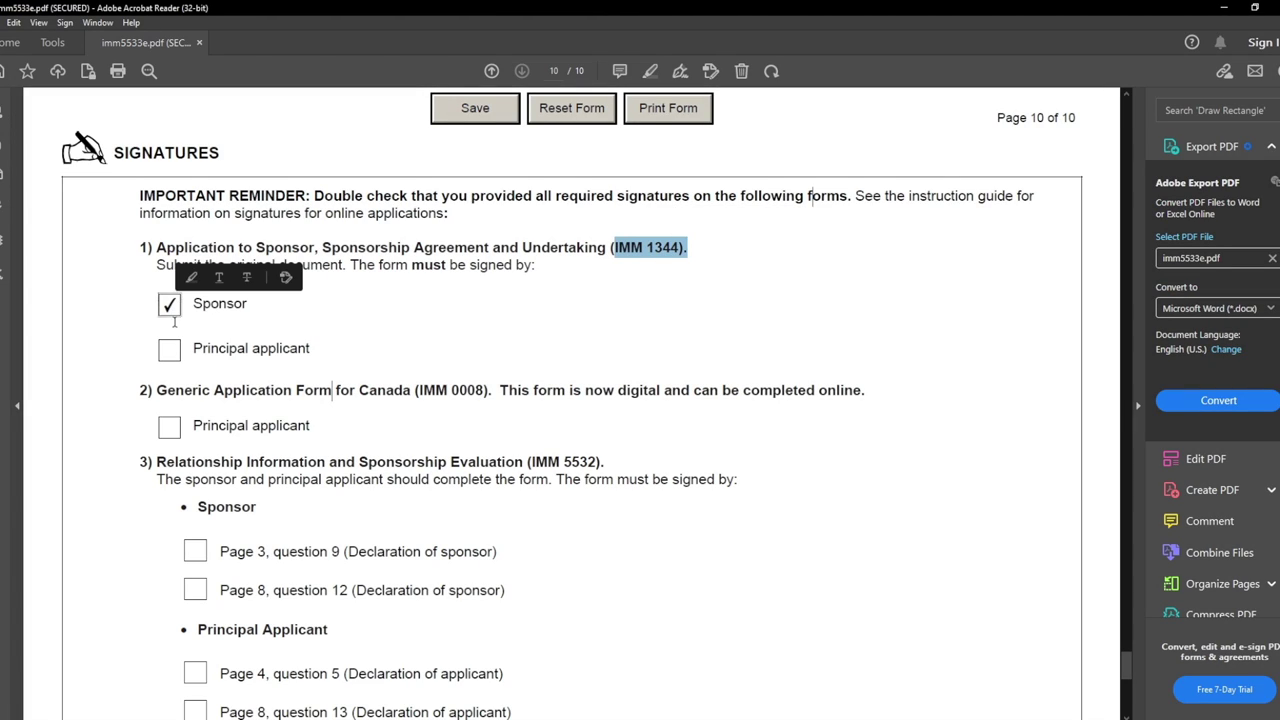
pyautogui.click(172, 354)
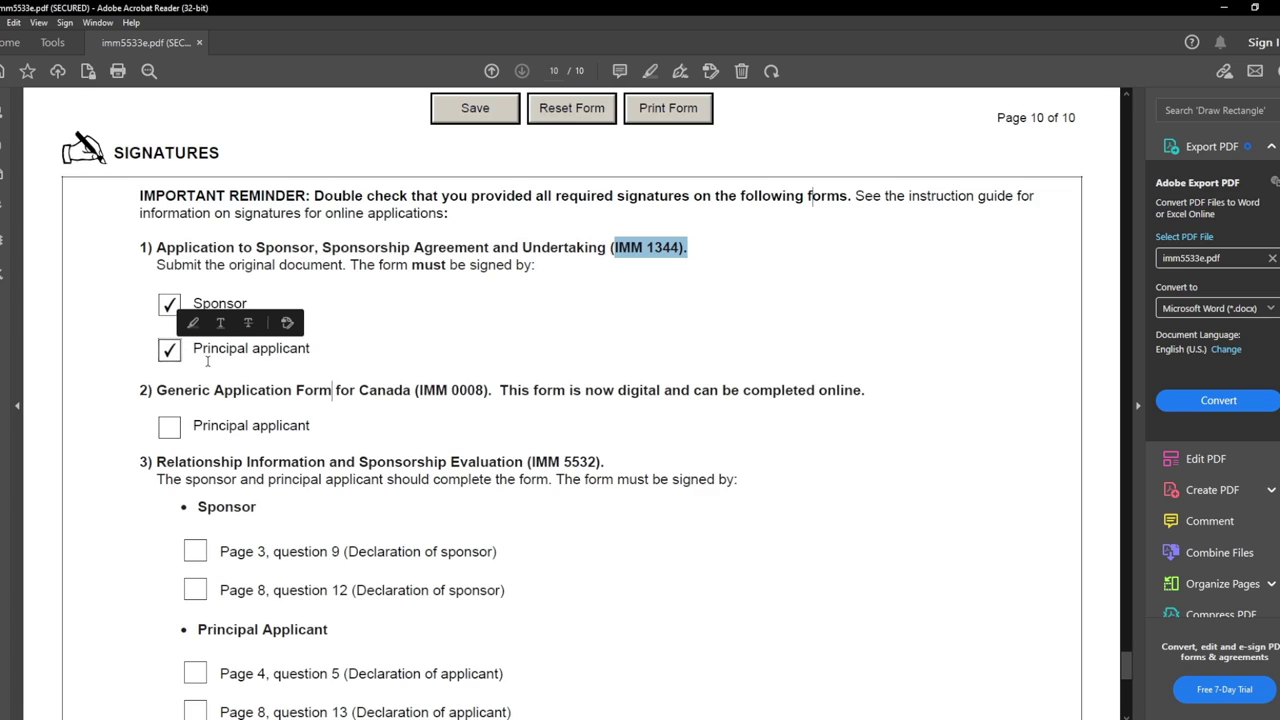
pyautogui.click(392, 390)
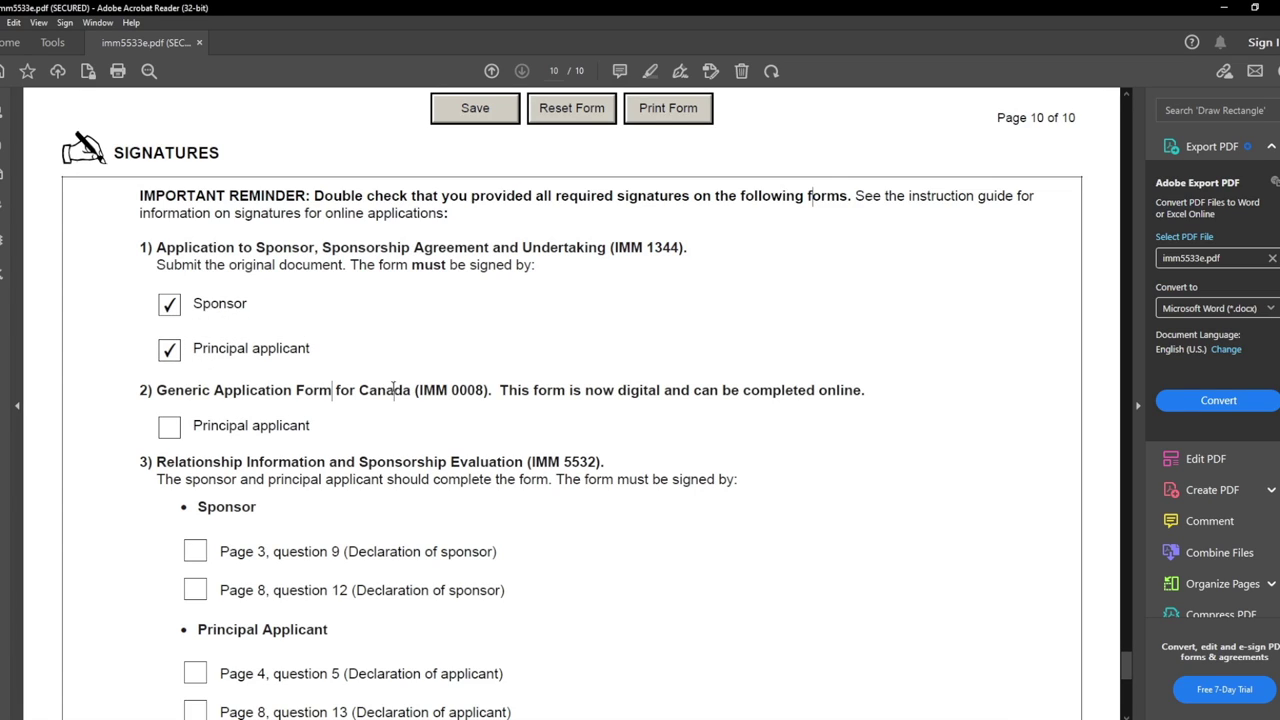
pyautogui.moveTo(418, 390); pyautogui.dragTo(484, 390)
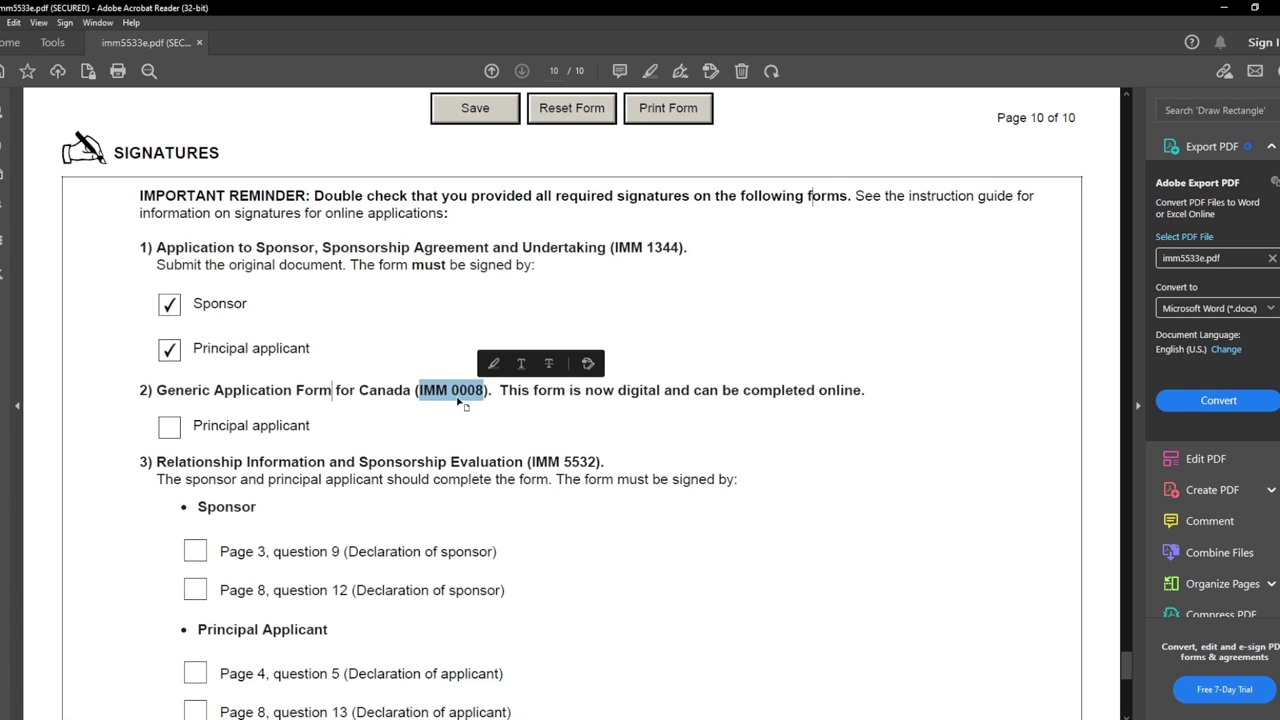
pyautogui.click(169, 427)
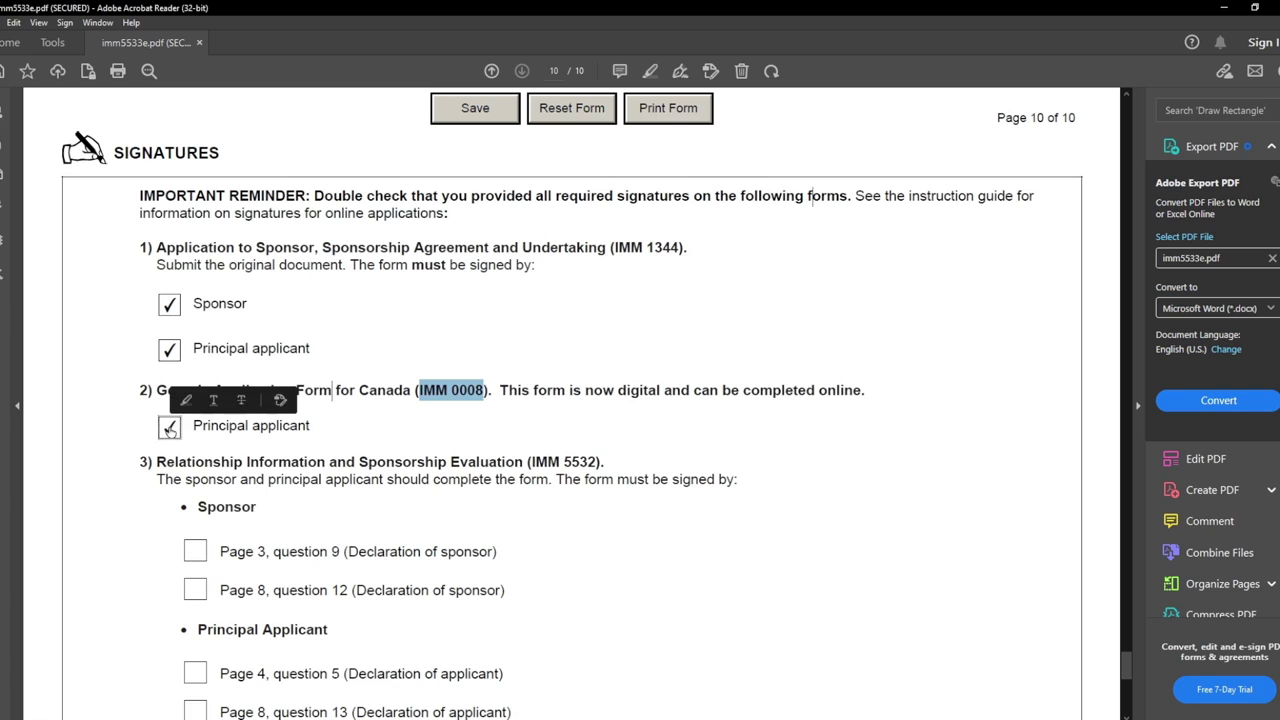
pyautogui.click(326, 434)
# Step: For IMM 5532, check both sponsor declarations (questions 9 and 12) and both principal applicant declarations (questions 5 and 13)
pyautogui.scroll(-5, 327, 437)
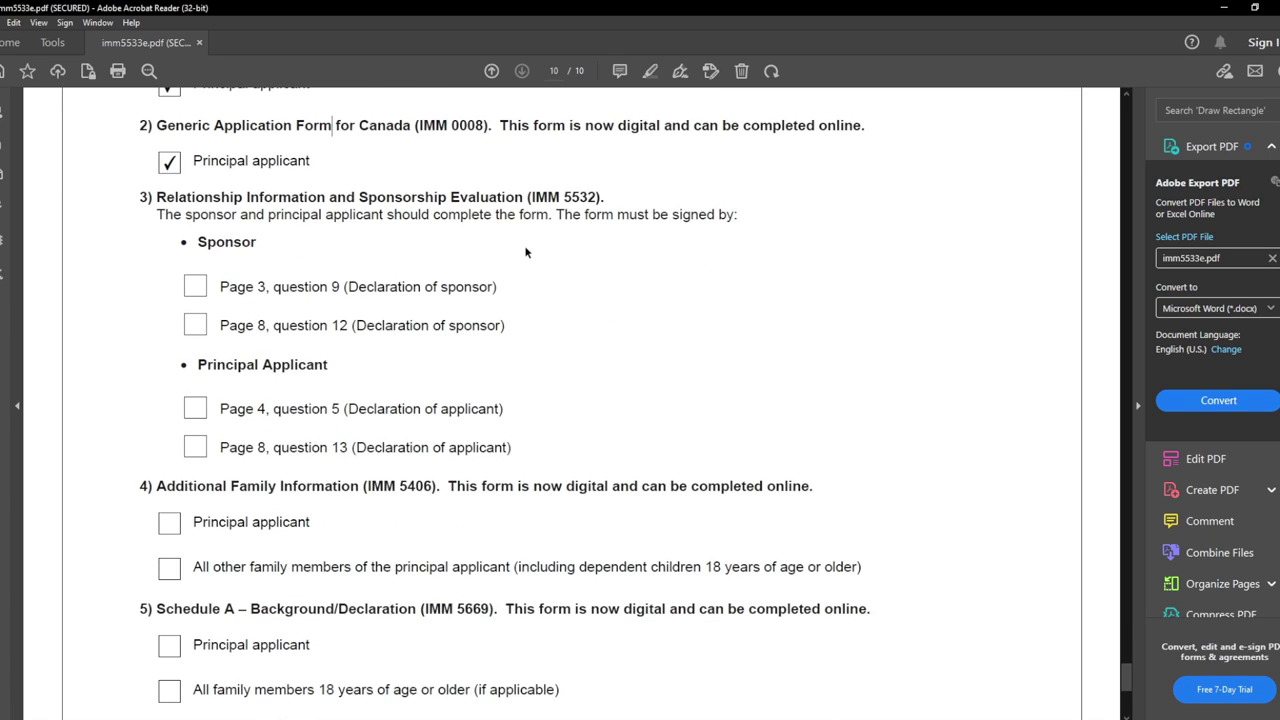
pyautogui.moveTo(532, 197); pyautogui.dragTo(597, 199)
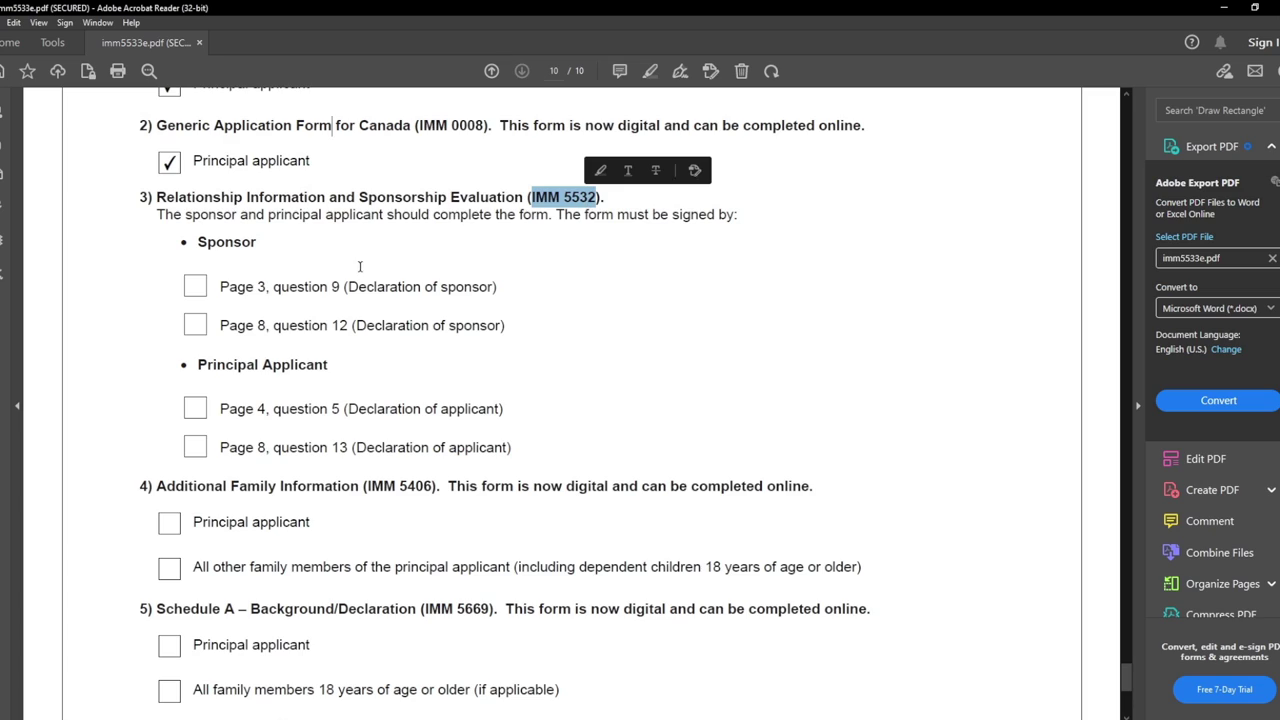
pyautogui.click(195, 290)
pyautogui.click(195, 326)
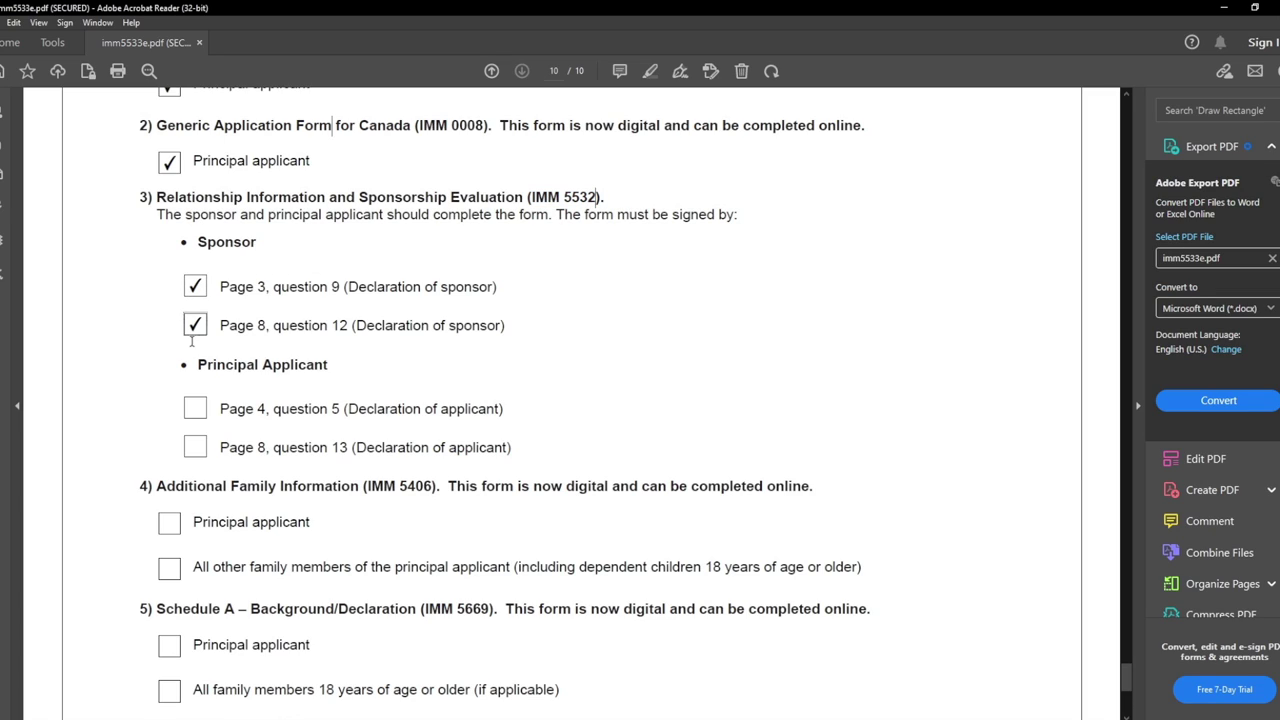
pyautogui.click(196, 410)
pyautogui.click(195, 448)
pyautogui.moveTo(222, 287); pyautogui.dragTo(328, 288)
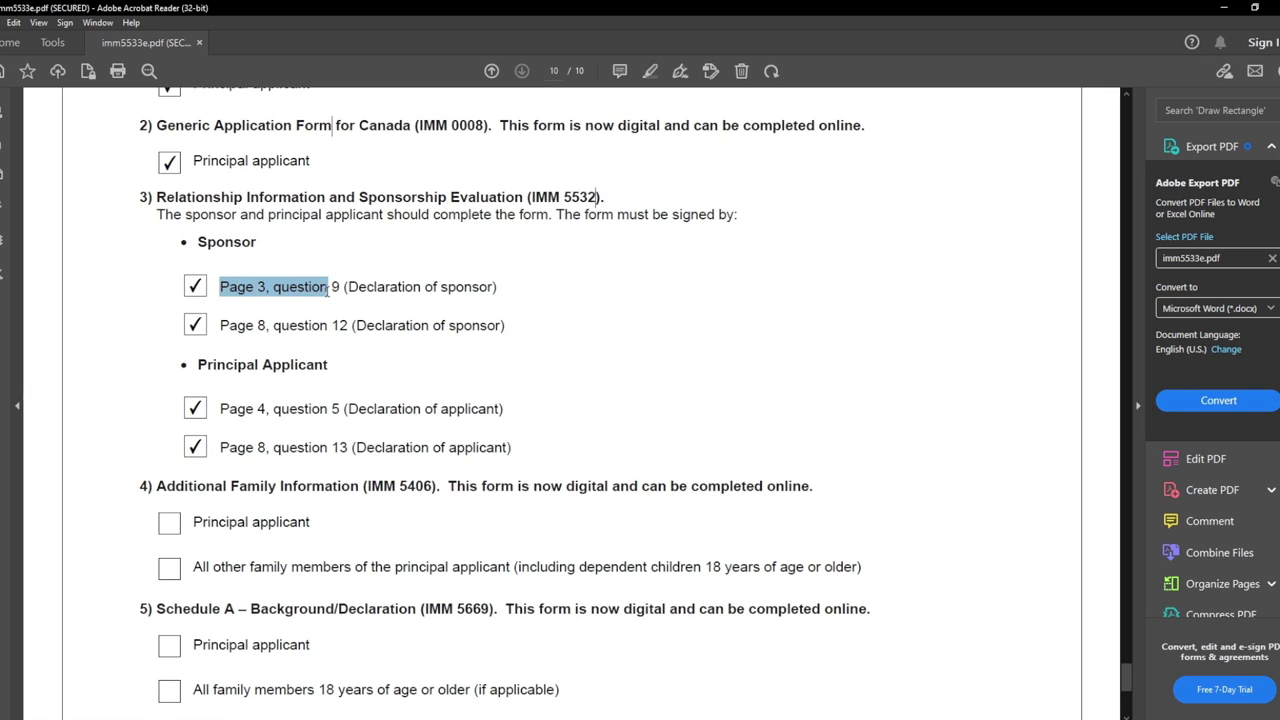
pyautogui.moveTo(221, 325); pyautogui.dragTo(329, 325)
pyautogui.moveTo(198, 364); pyautogui.dragTo(328, 366)
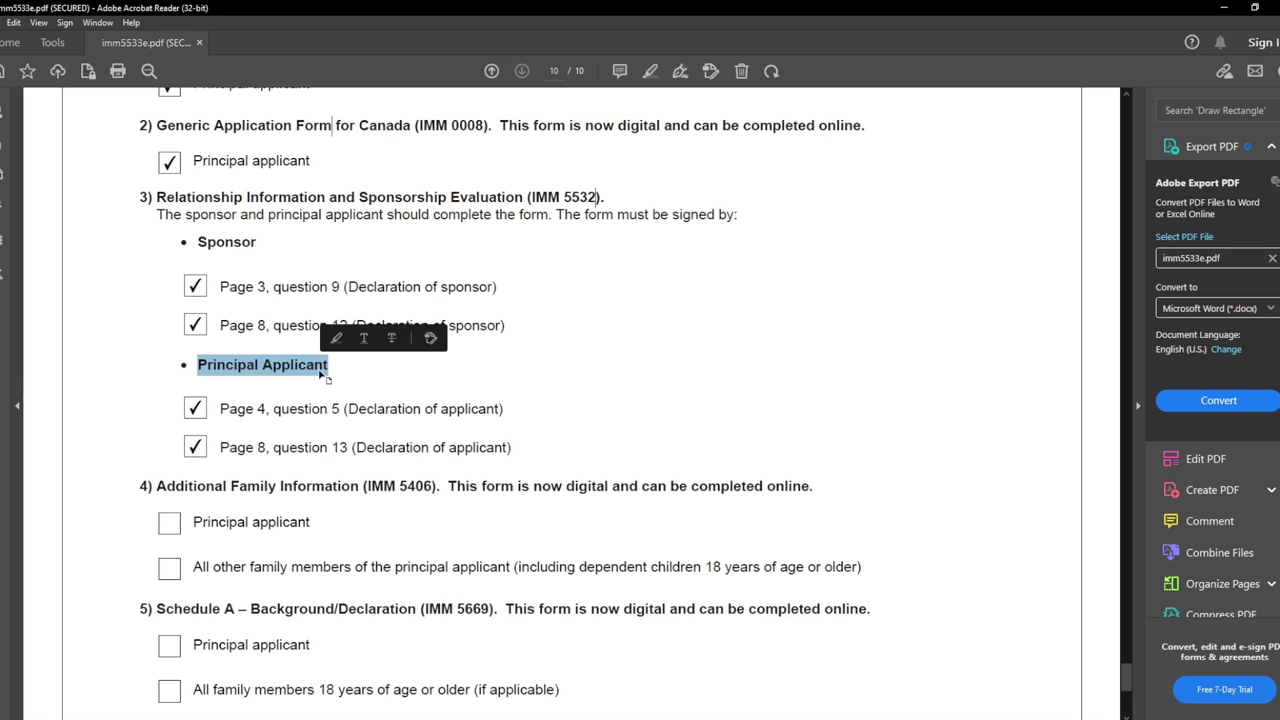
# Step: Review the applicant declarations for IMM 5532 and check the principal applicant signature for Additional Family Information (IMM 5406)
pyautogui.moveTo(220, 409); pyautogui.dragTo(340, 409)
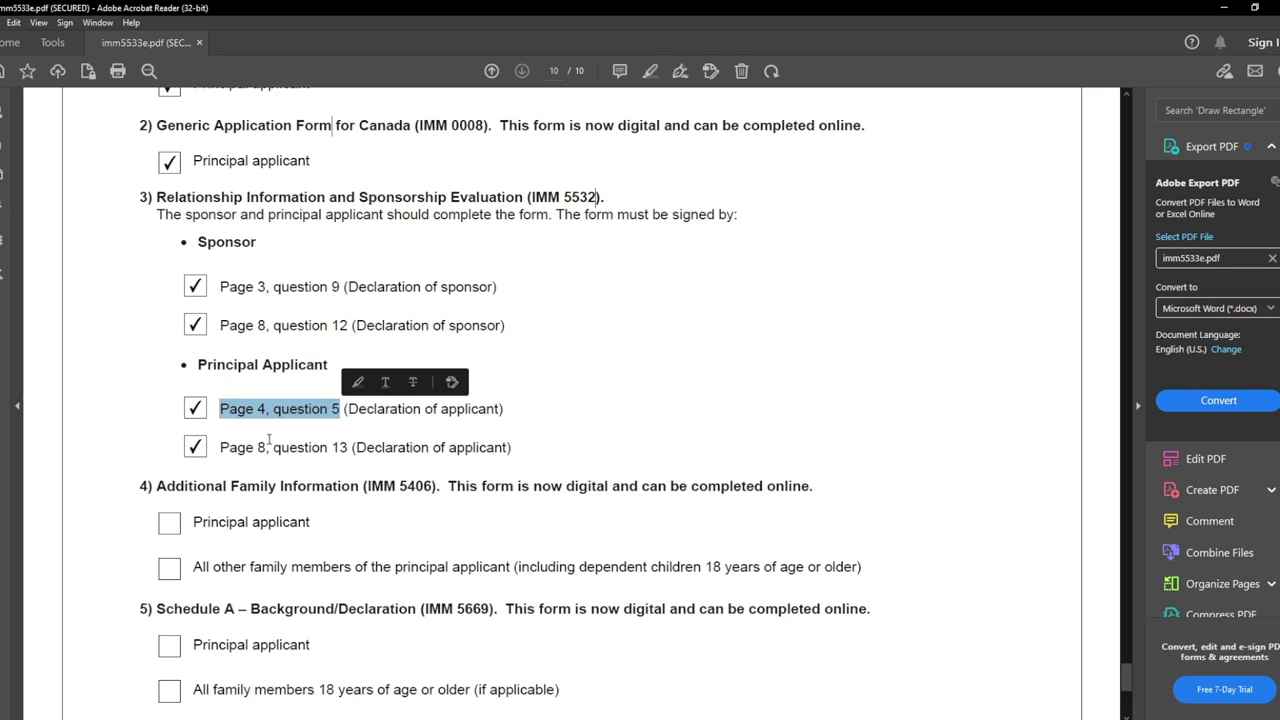
pyautogui.moveTo(222, 447); pyautogui.dragTo(347, 447)
pyautogui.click(273, 447)
pyautogui.scroll(-6, 284, 405)
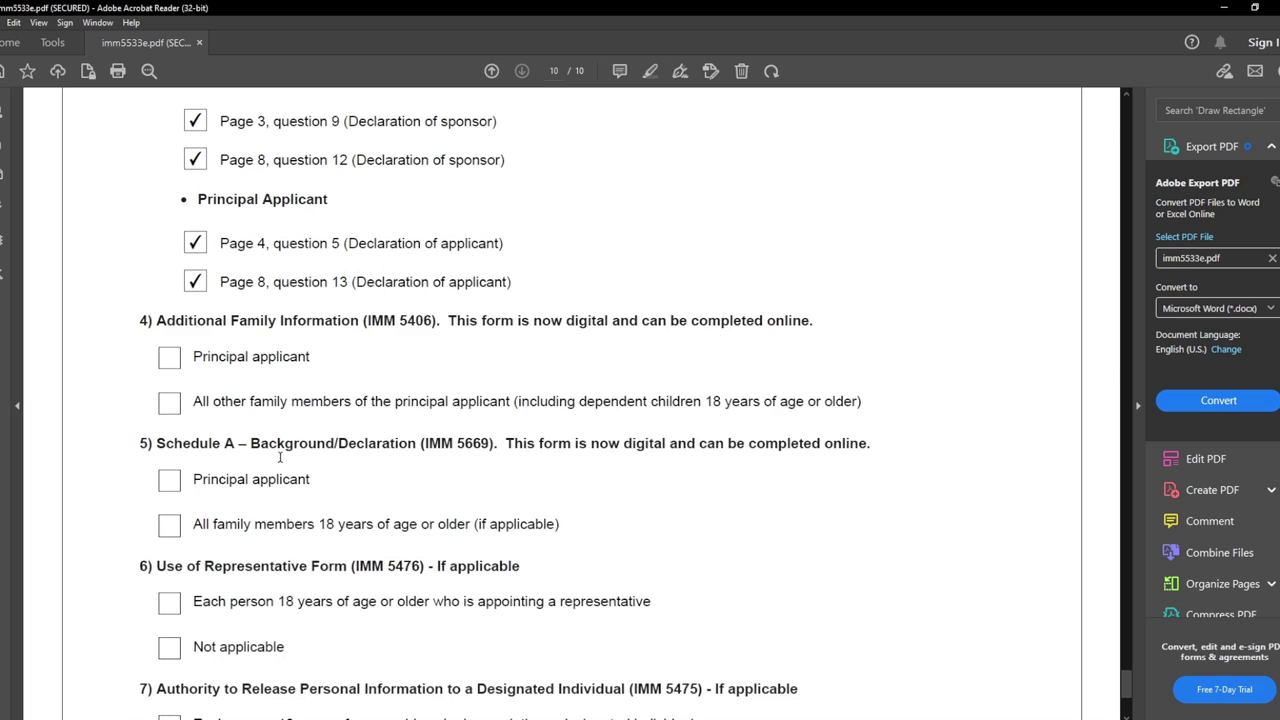
pyautogui.moveTo(157, 155); pyautogui.dragTo(422, 165)
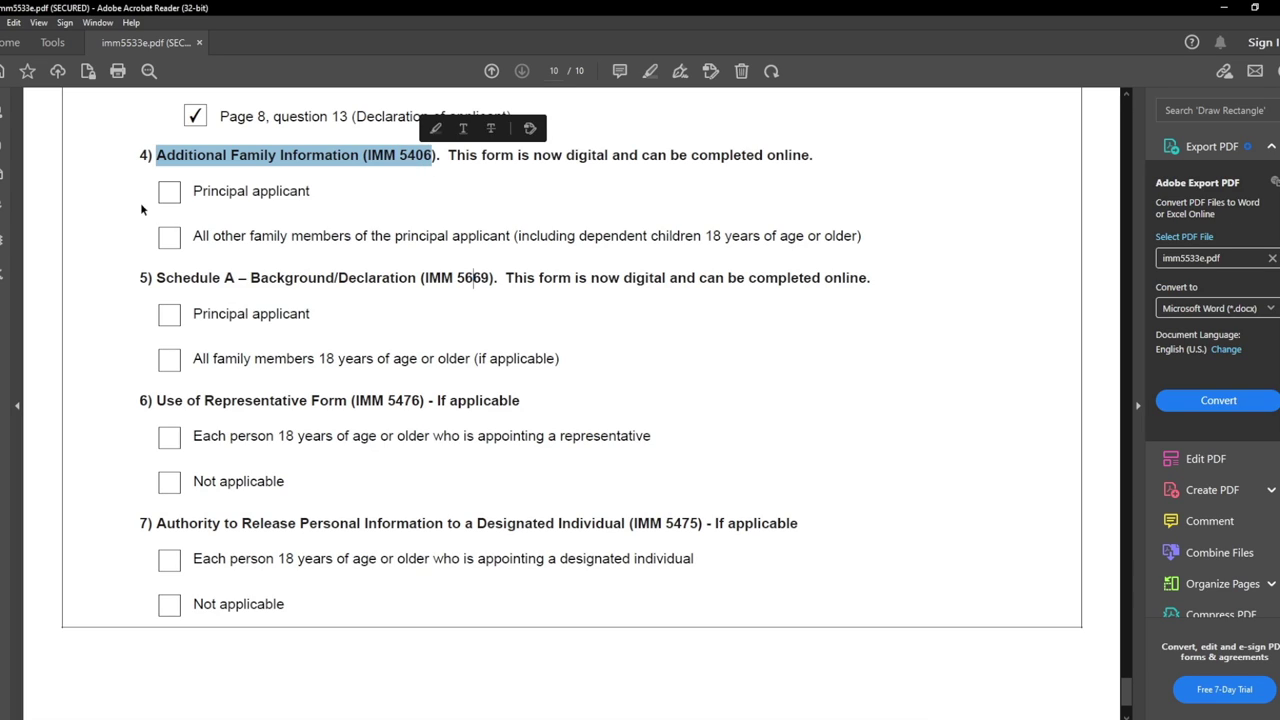
pyautogui.click(170, 192)
pyautogui.click(232, 191)
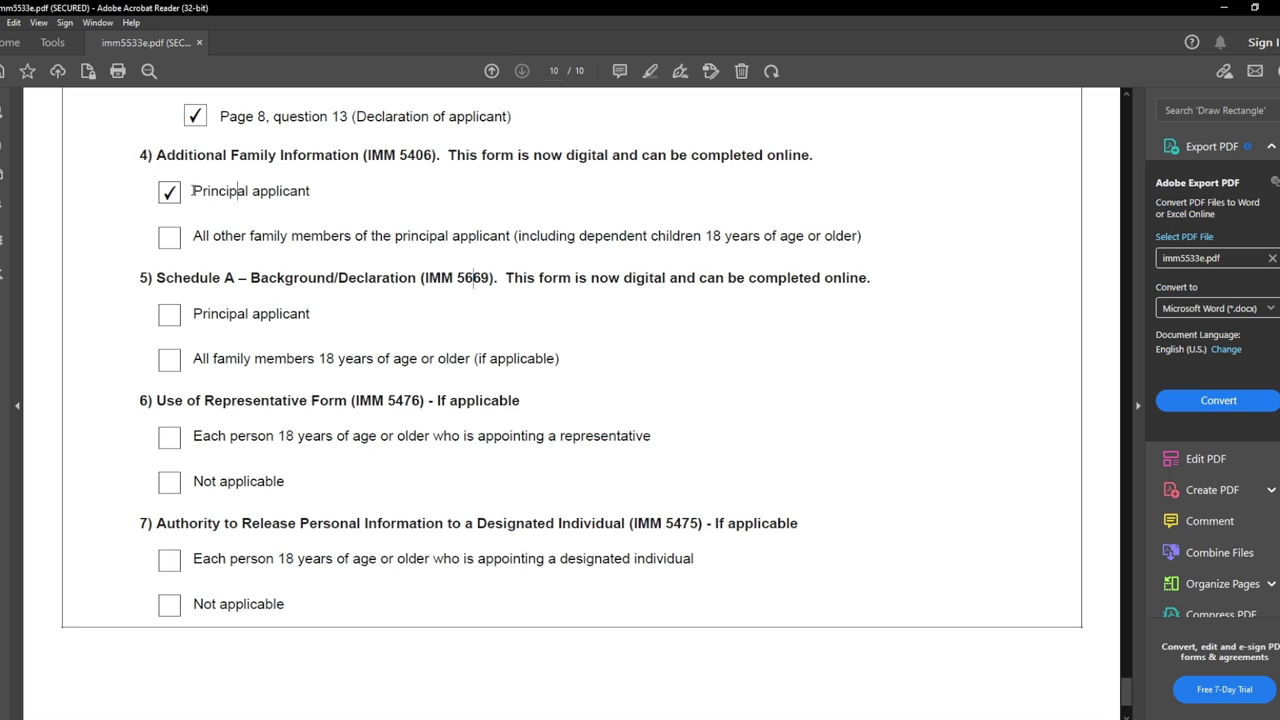
pyautogui.moveTo(193, 190); pyautogui.dragTo(310, 192)
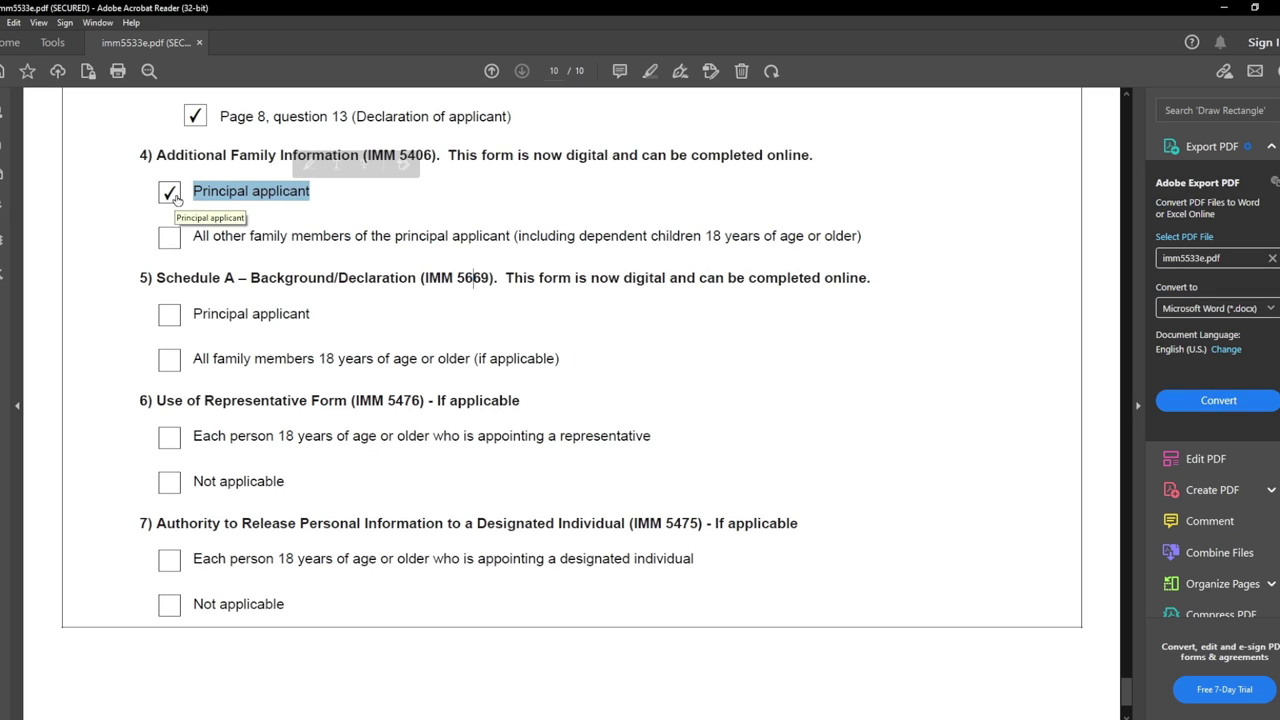
# Step: Check the principal applicant signature for Schedule A – Background/Declaration (IMM 5669)
pyautogui.click(167, 292)
pyautogui.moveTo(156, 279); pyautogui.dragTo(267, 279)
pyautogui.moveTo(473, 277)
pyautogui.mouseDown()
pyautogui.moveTo(415, 279)
pyautogui.moveTo(472, 280)
pyautogui.mouseUp()
pyautogui.click(462, 288)
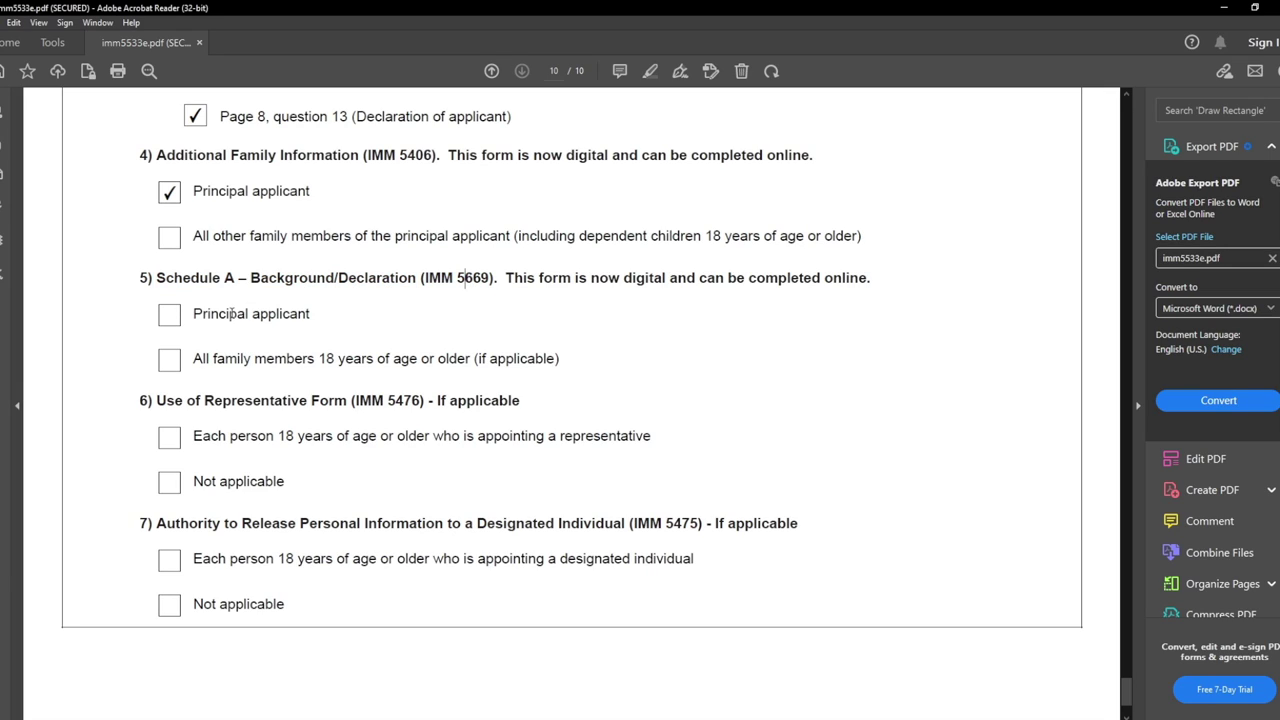
pyautogui.click(171, 315)
# Step: For the Use of Representative Form (IMM 5476), check the option for each person 18 or older appointing a representative
pyautogui.scroll(-3, 225, 300)
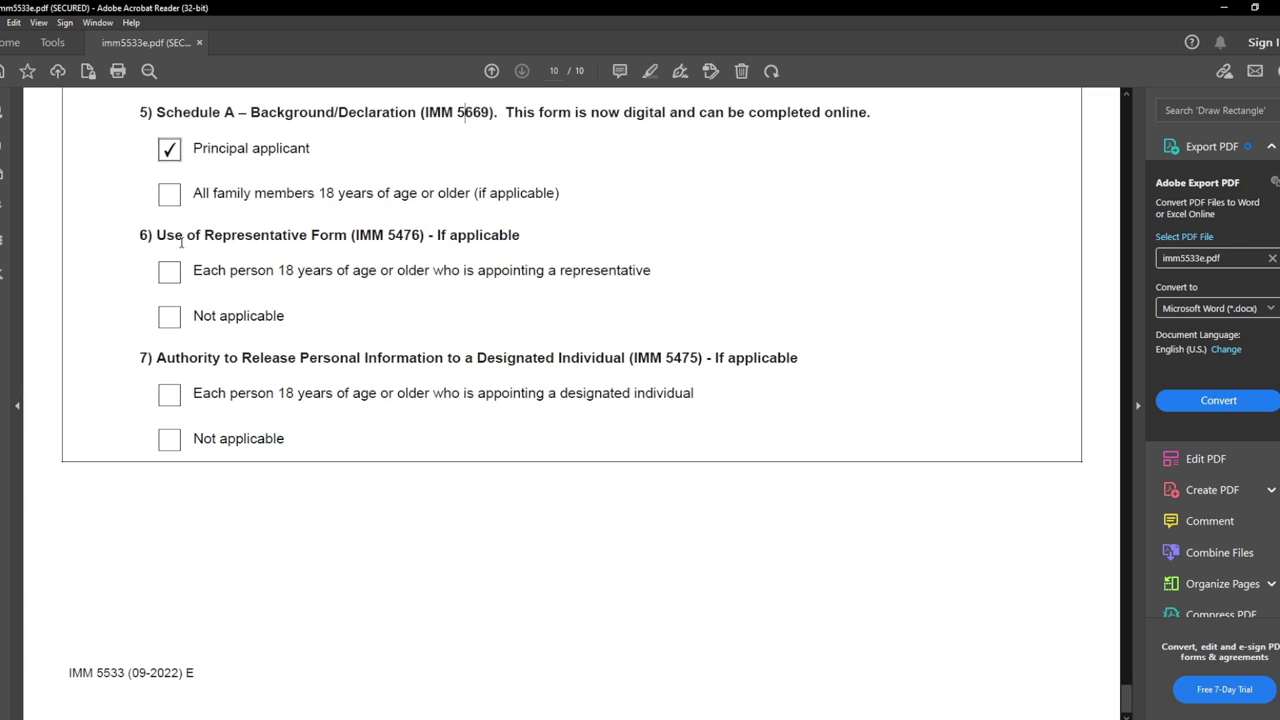
pyautogui.moveTo(165, 235); pyautogui.dragTo(303, 239)
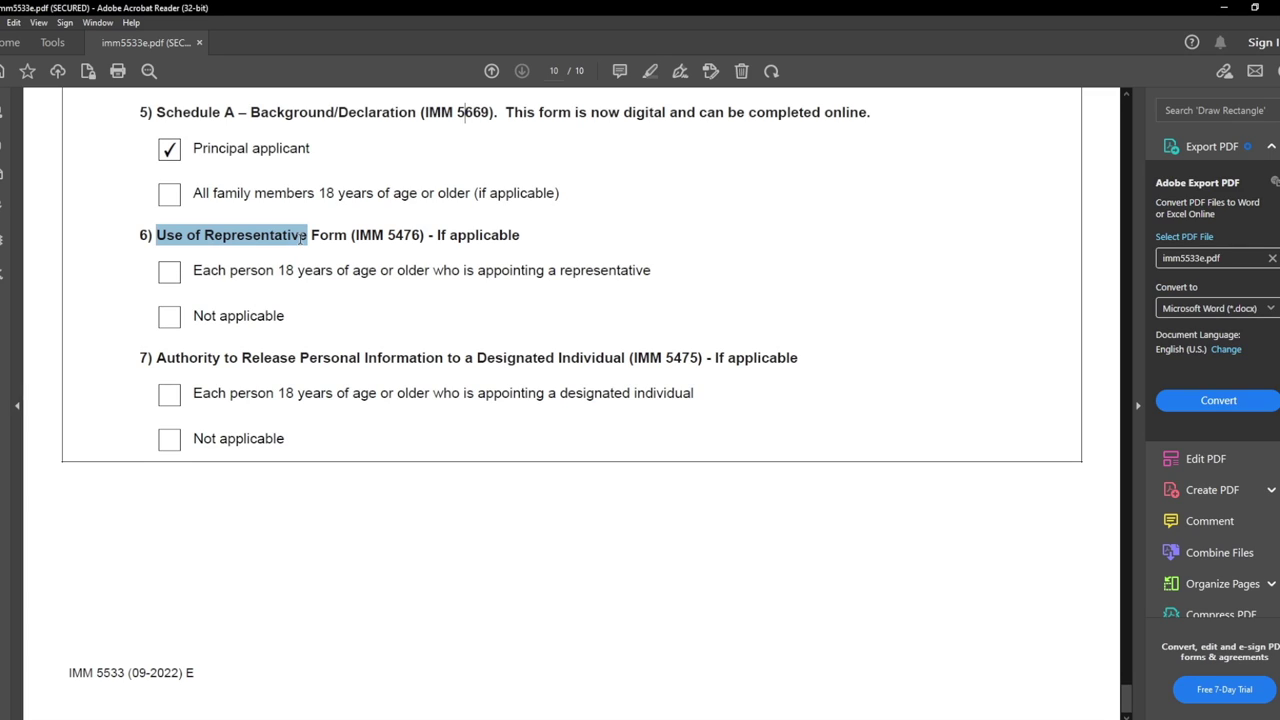
pyautogui.click(168, 273)
pyautogui.moveTo(274, 273); pyautogui.dragTo(462, 272)
pyautogui.click(488, 277)
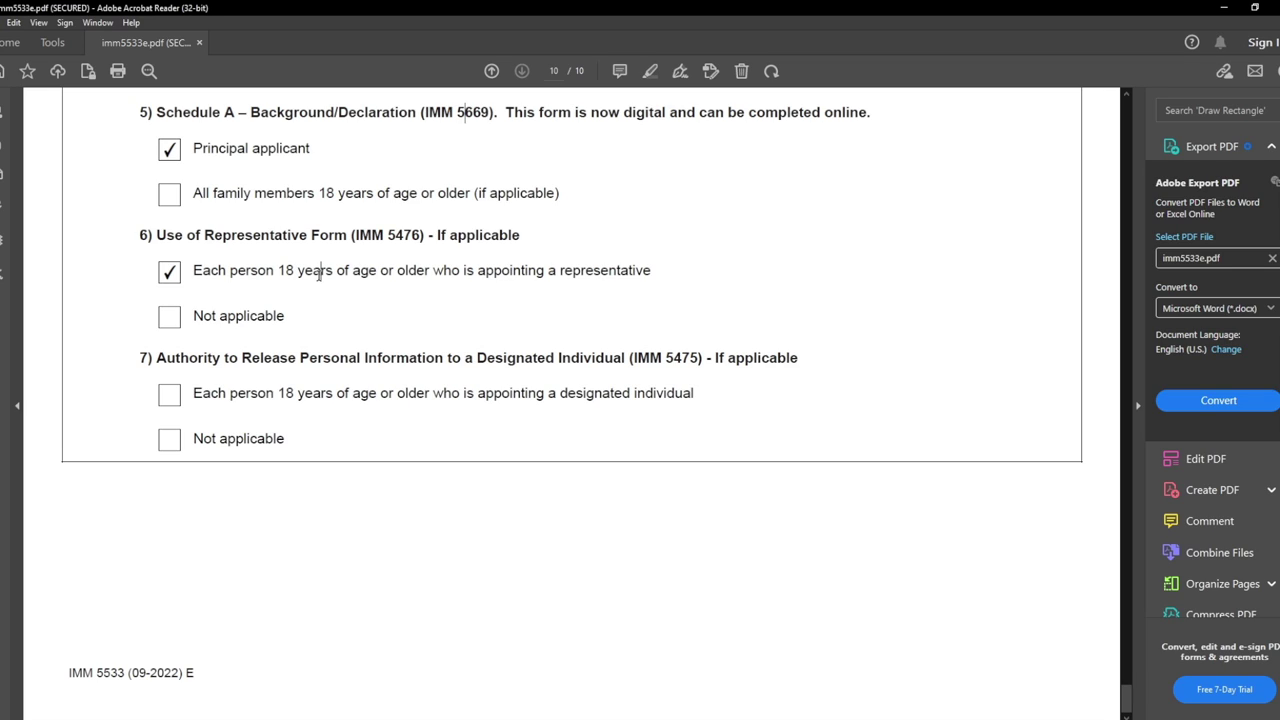
# Step: Mark the Authority to Release Personal Information to a Designated Individual (IMM 5475) as not applicable
pyautogui.moveTo(168, 362); pyautogui.dragTo(662, 362)
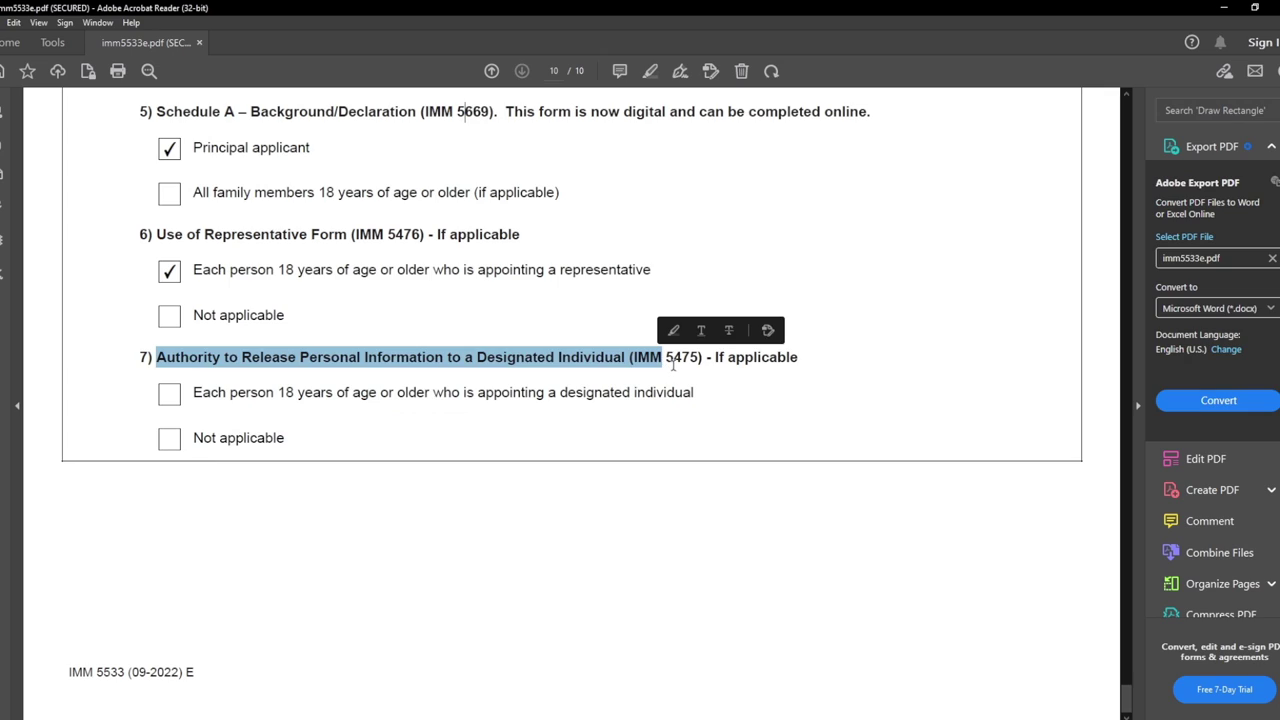
pyautogui.doubleClick(673, 362)
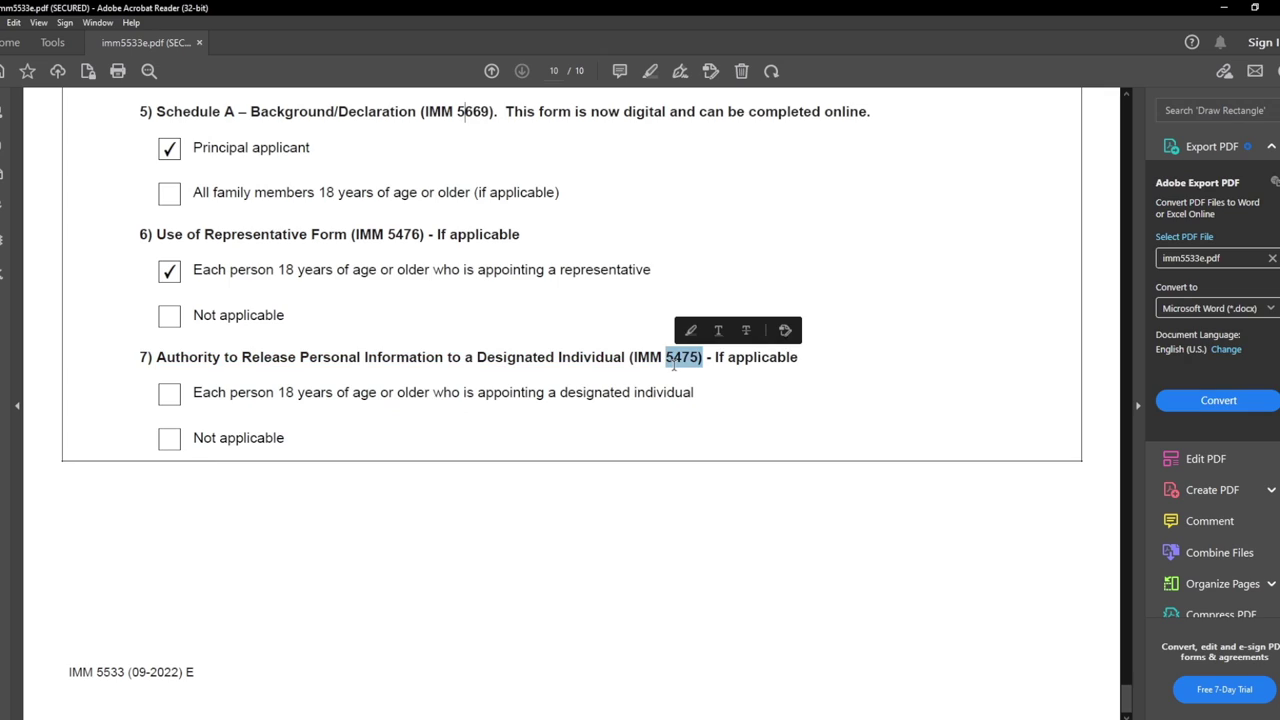
pyautogui.click(169, 444)
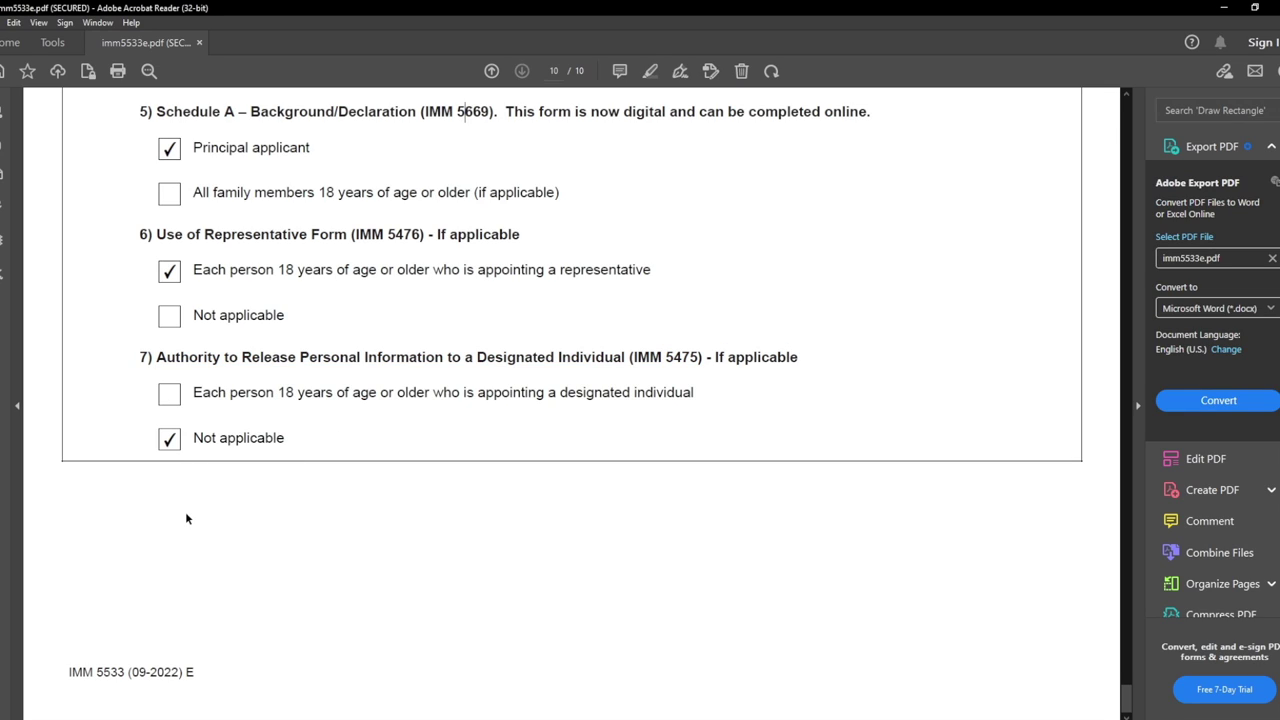
# Step: Return to page 1 and print all pages of the completed checklist with Microsoft Print to PDF as Imm5533.pdf
pyautogui.scroll(10, 185, 518)
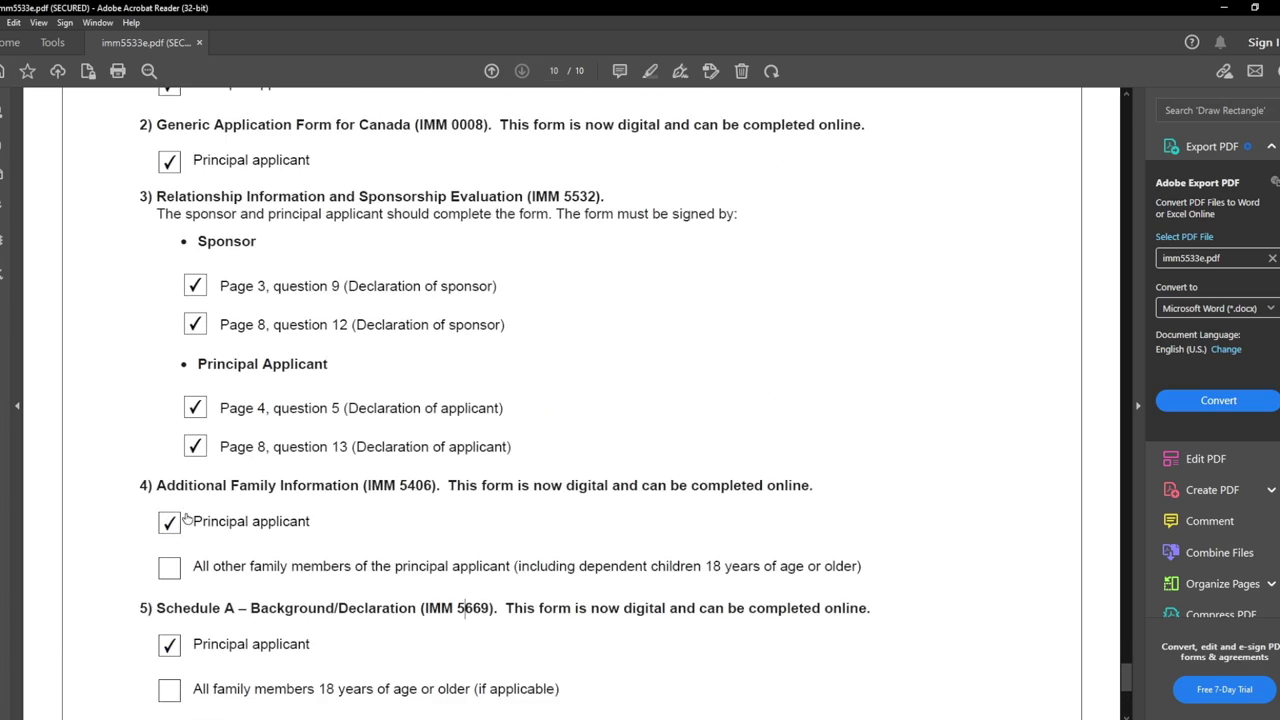
pyautogui.scroll(15, 185, 511)
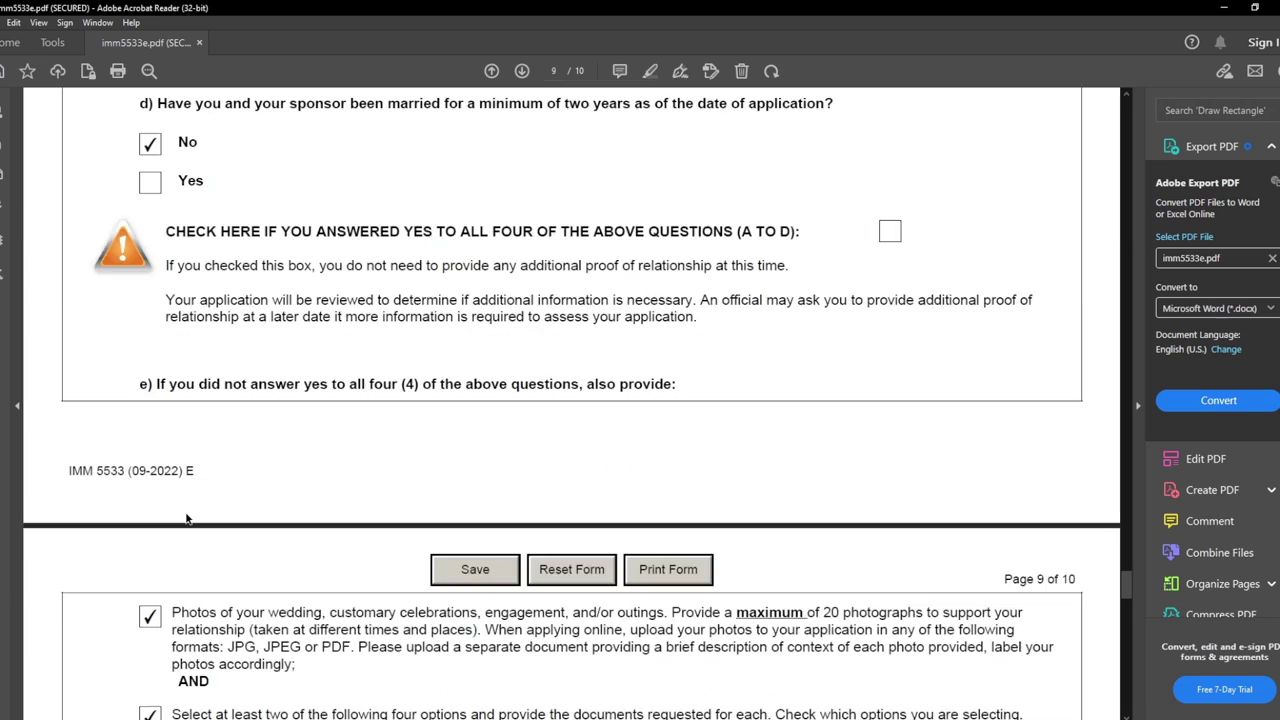
pyautogui.scroll(15, 185, 511)
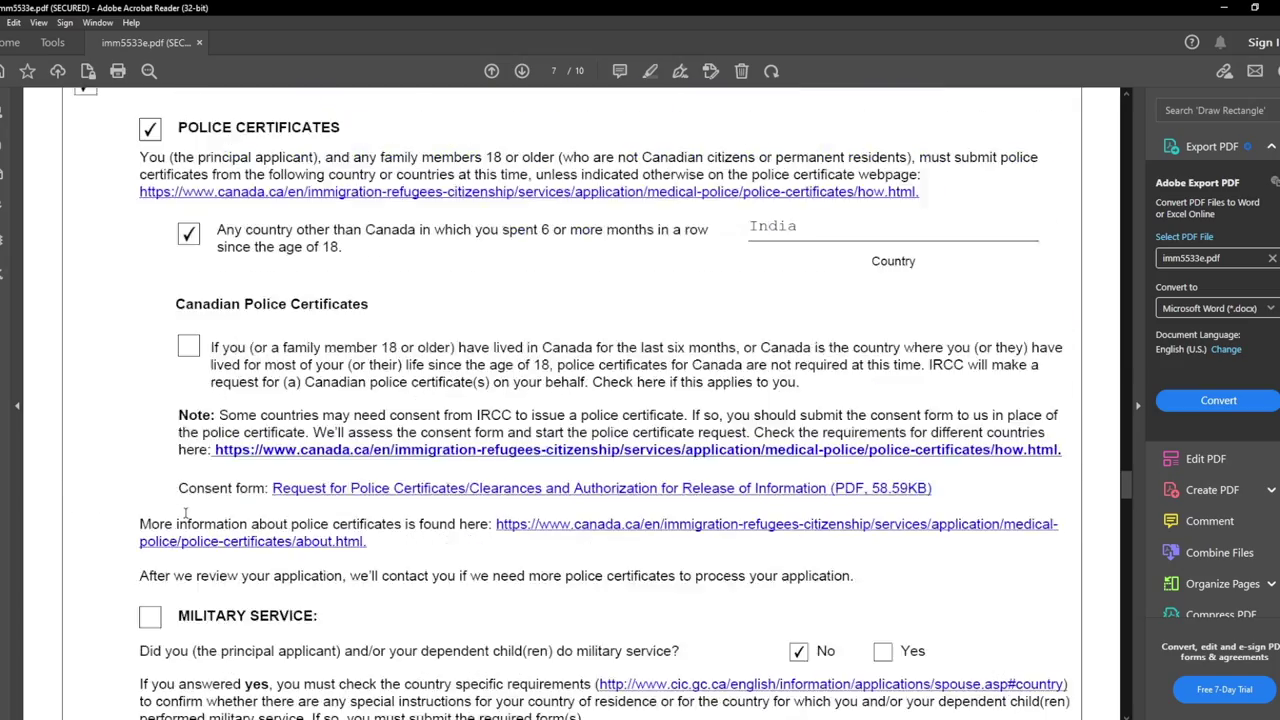
pyautogui.scroll(15, 185, 514)
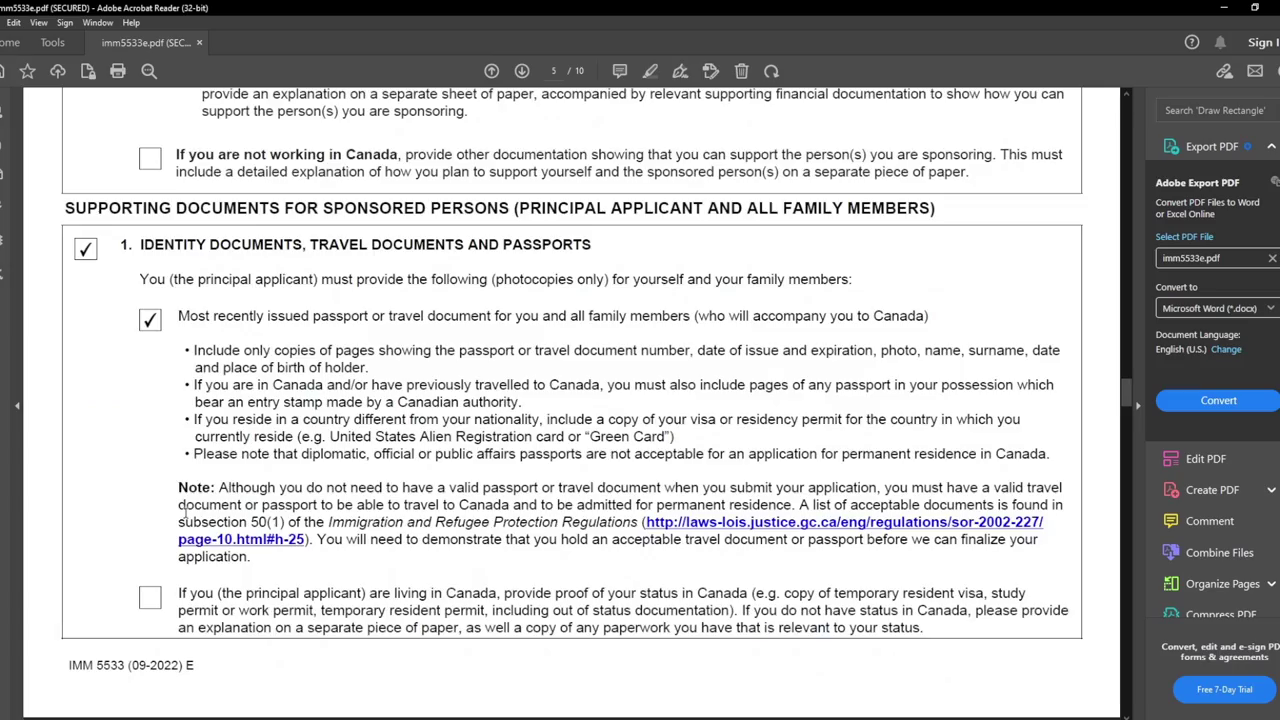
pyautogui.scroll(15, 185, 514)
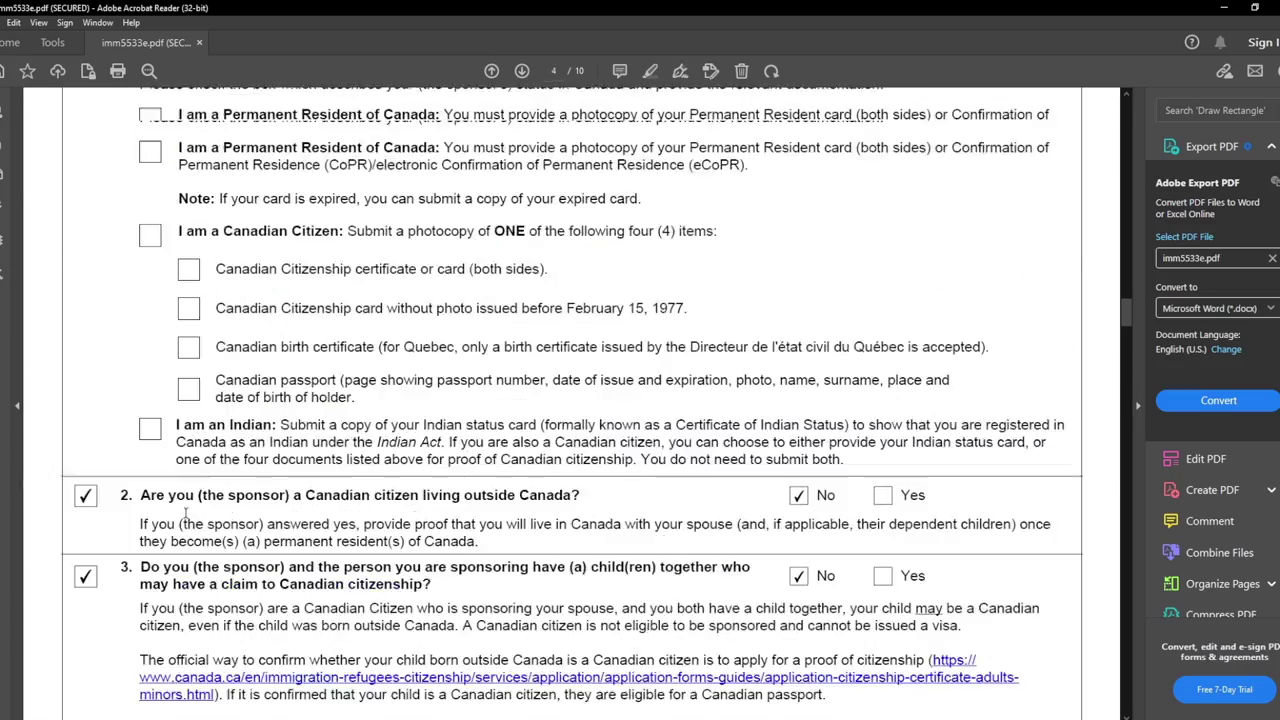
pyautogui.scroll(15, 181, 511)
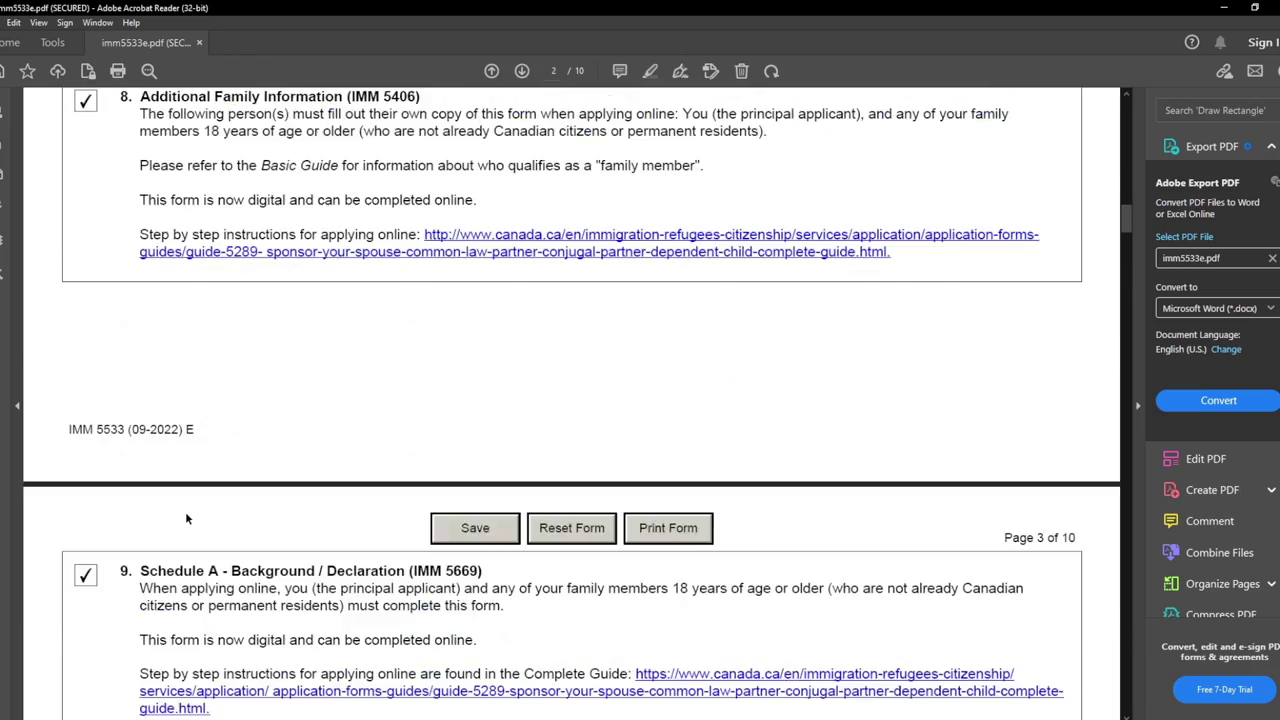
pyautogui.scroll(15, 185, 514)
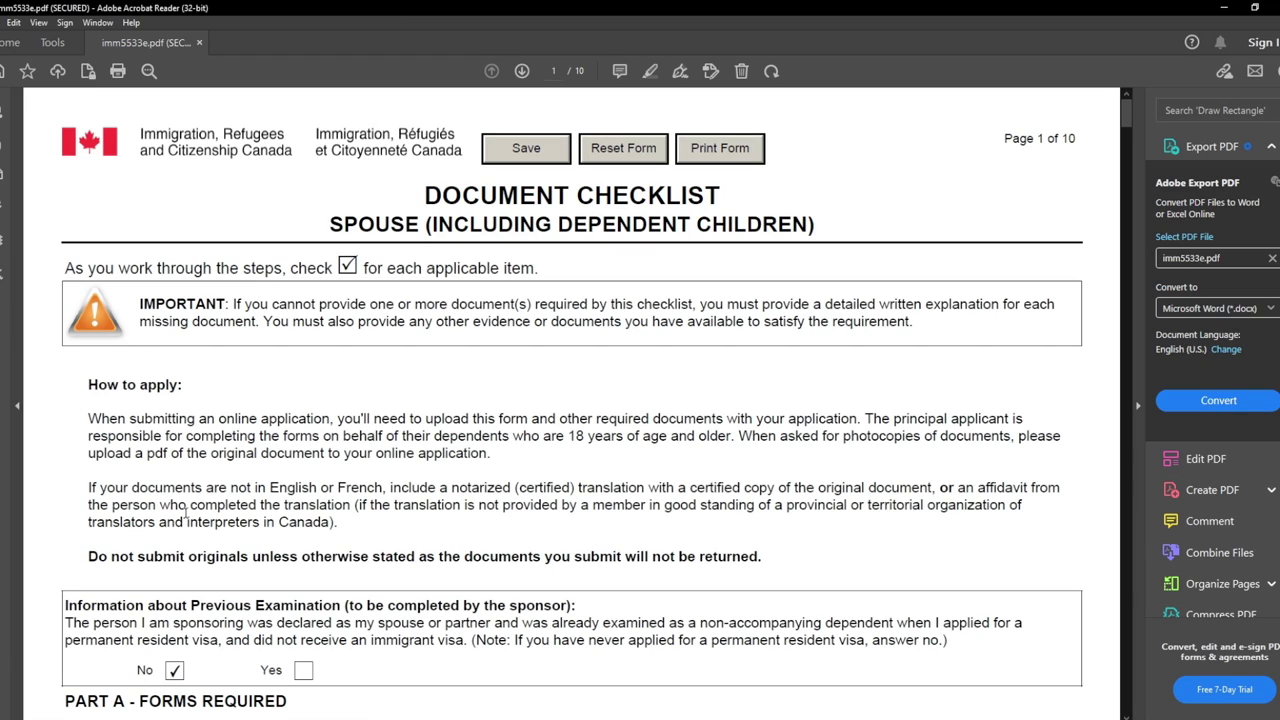
pyautogui.click(734, 152)
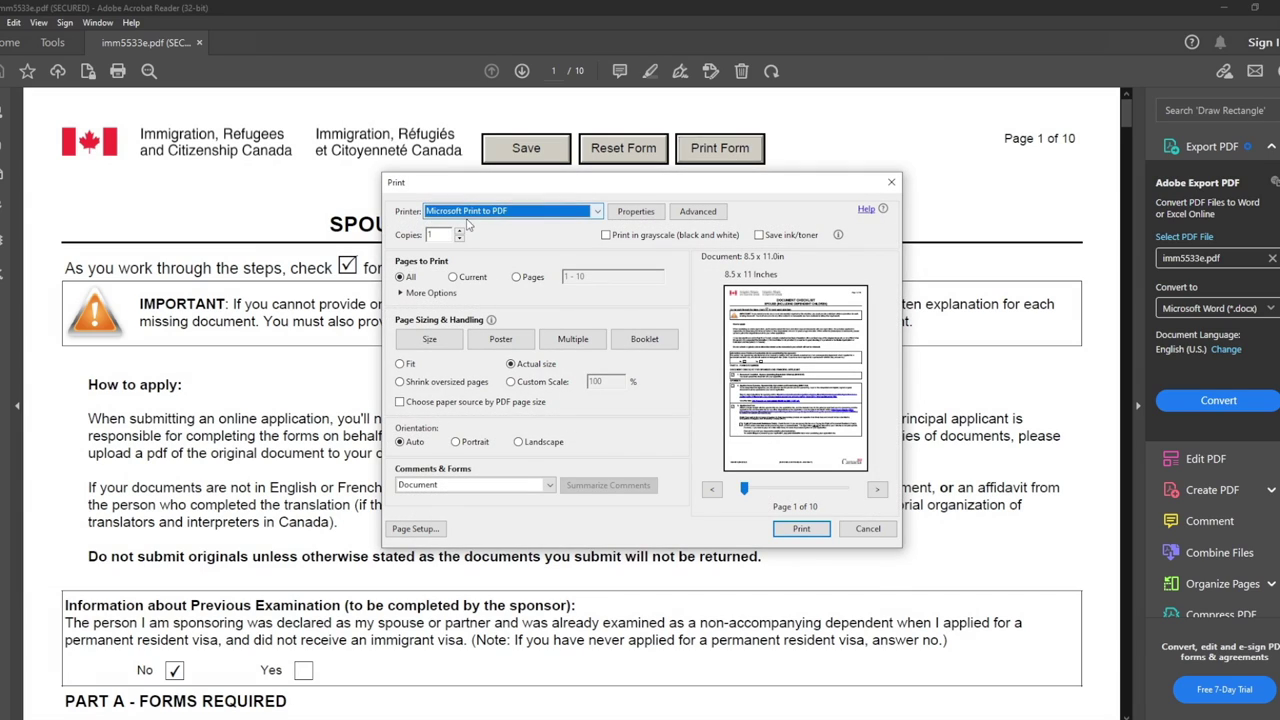
pyautogui.click(801, 530)
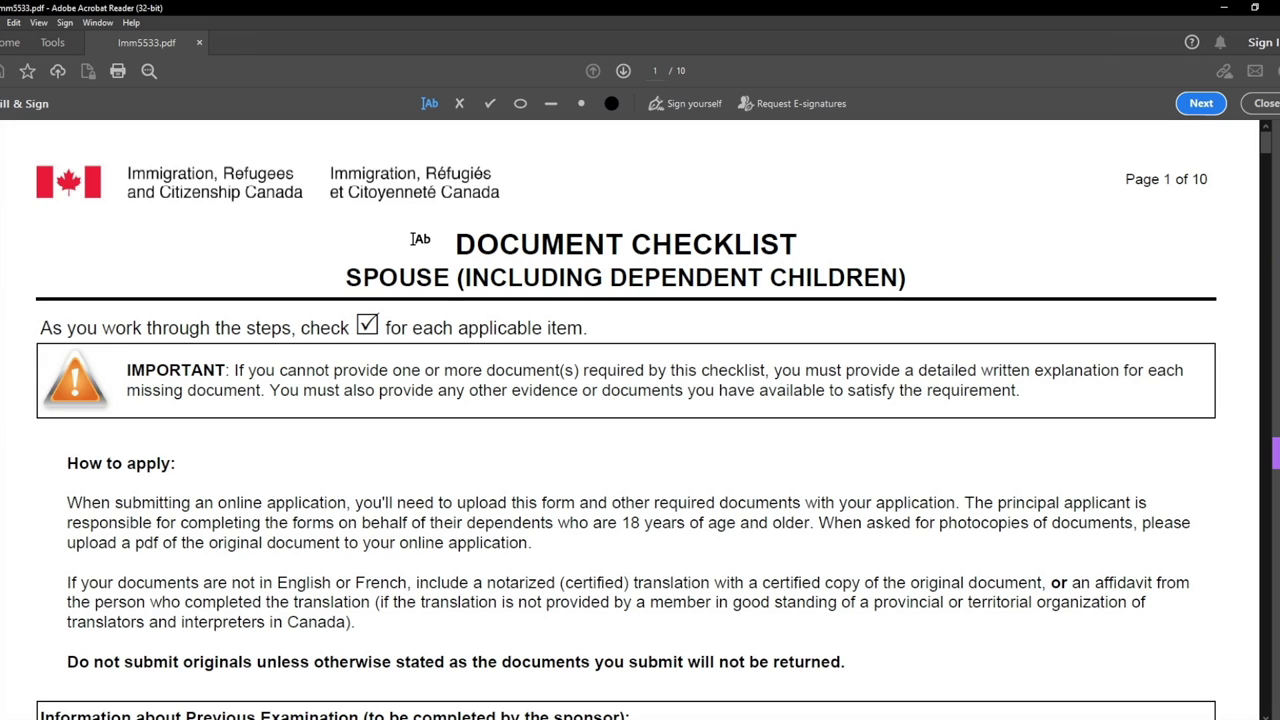
# Step: In the printed PDF, add the text N/A below the unchecked box of item 4, Financial Evaluation (IMM 1283), on page 2
pyautogui.scroll(-10, 420, 238)
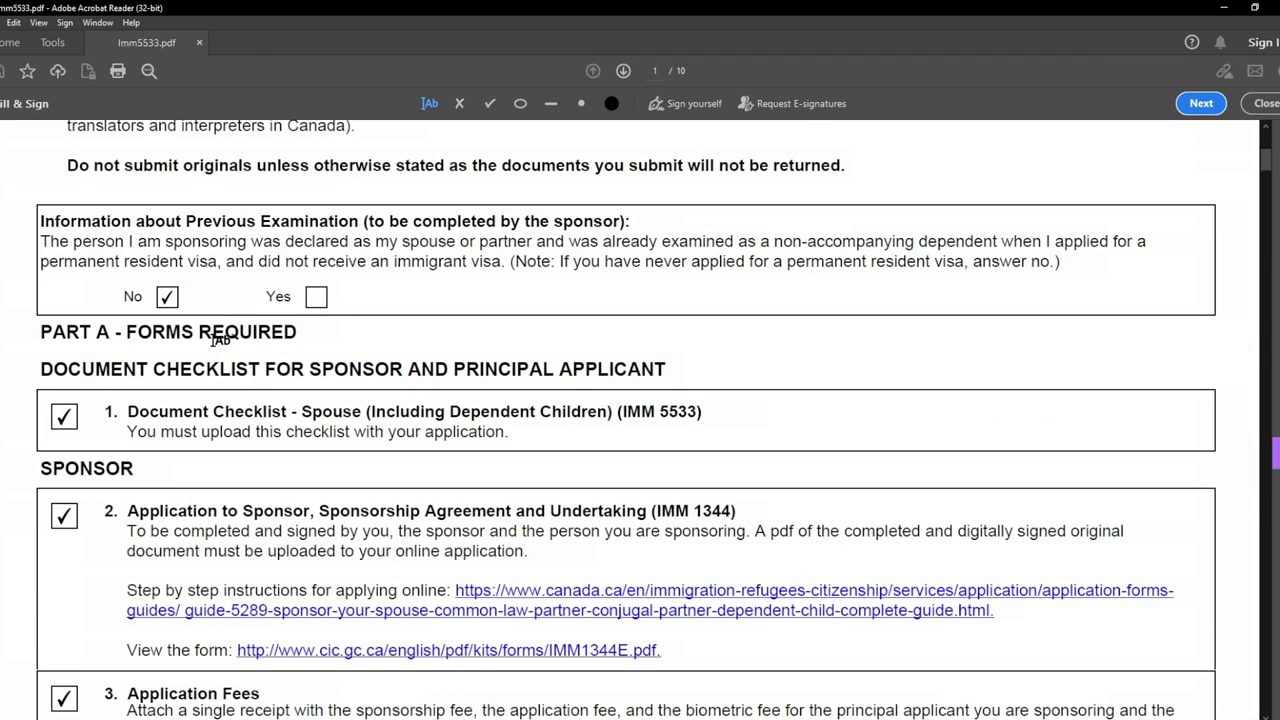
pyautogui.scroll(-2, 200, 340)
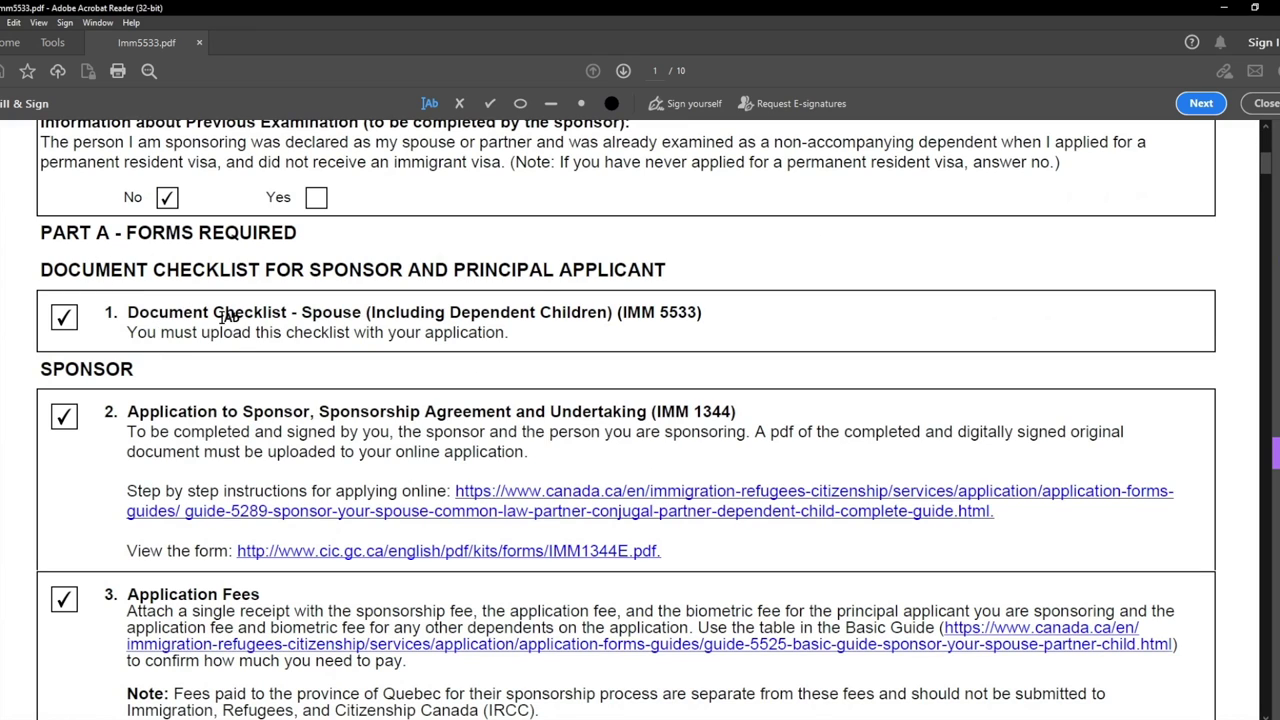
pyautogui.scroll(-3, 133, 342)
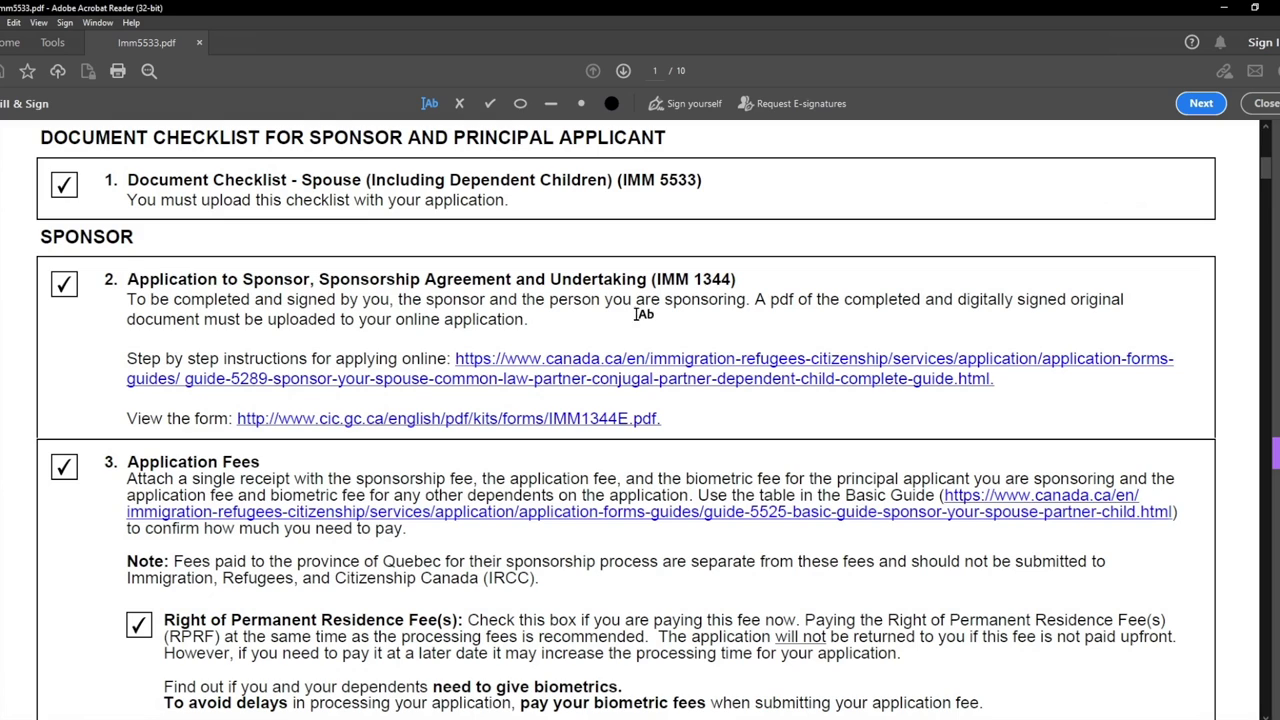
pyautogui.scroll(-3, 110, 320)
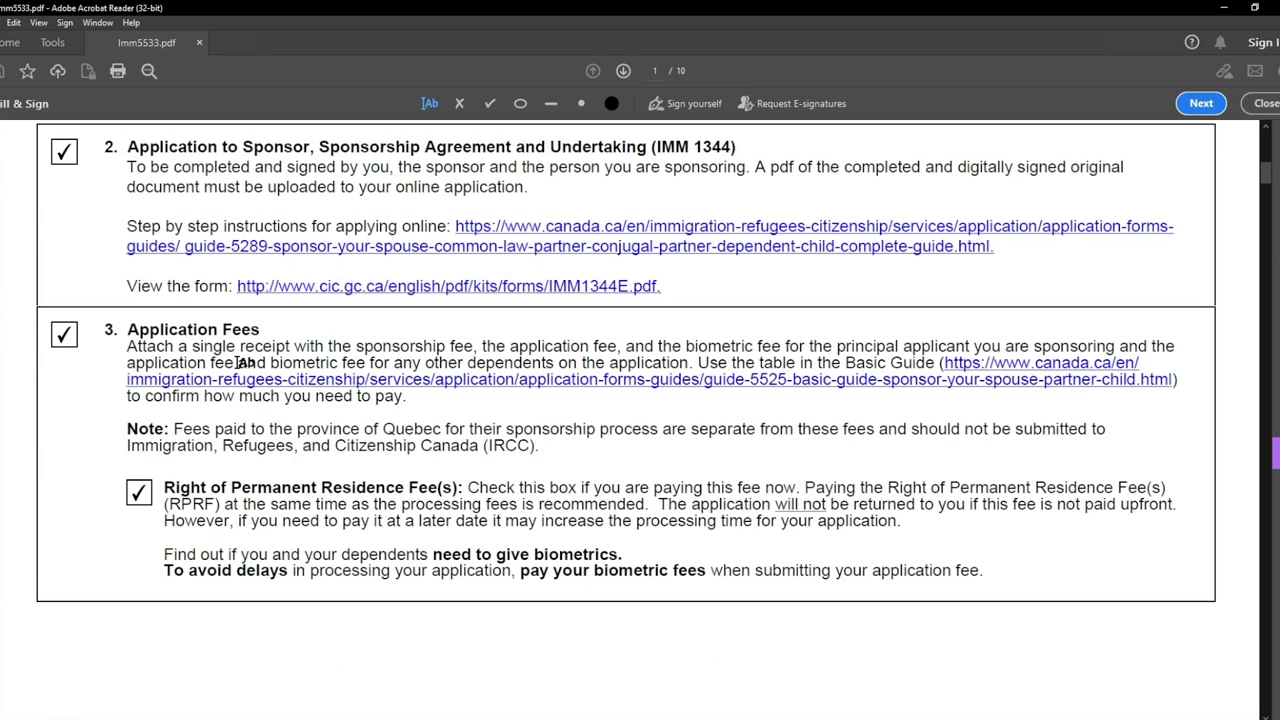
pyautogui.scroll(-15, 112, 378)
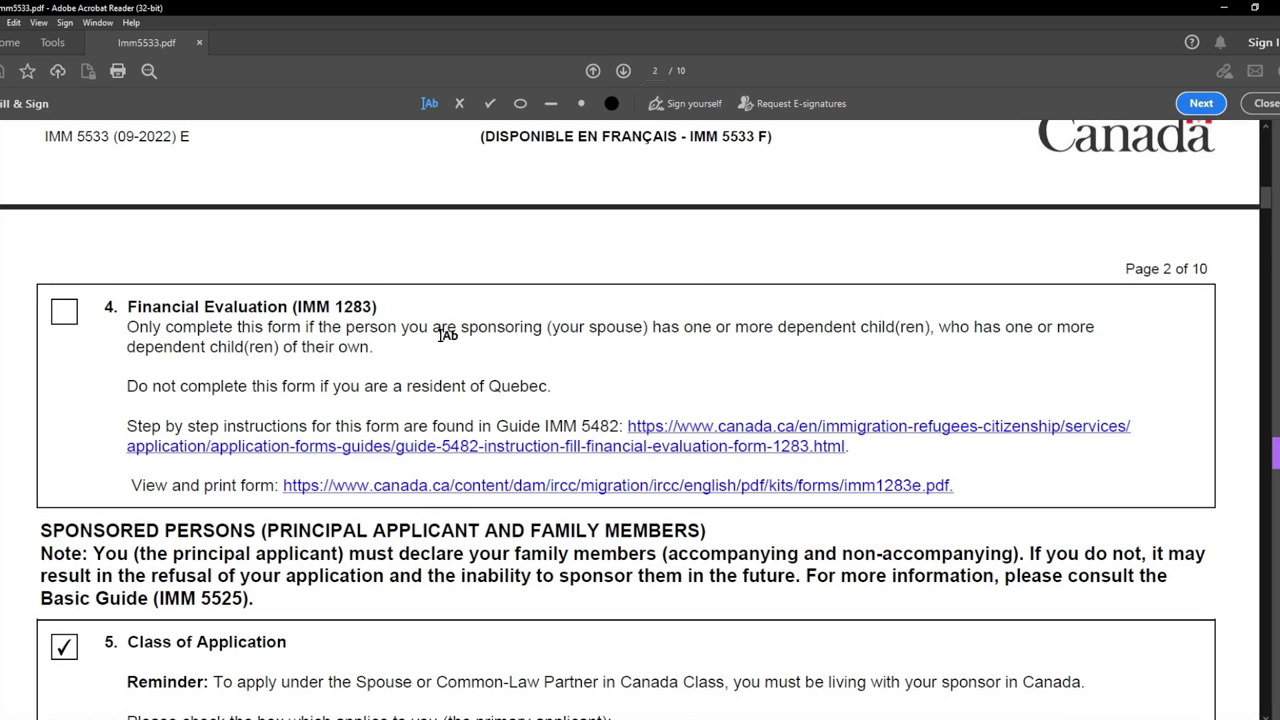
pyautogui.click(51, 348)
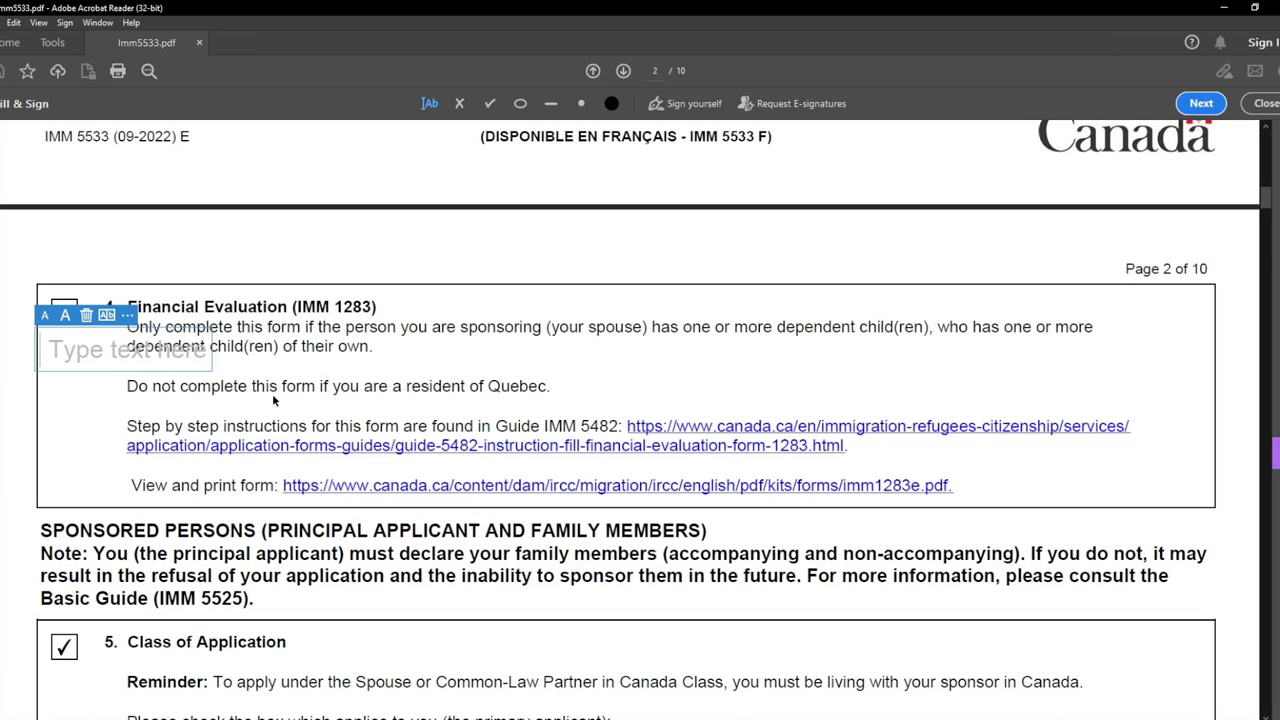
pyautogui.write('N/A')
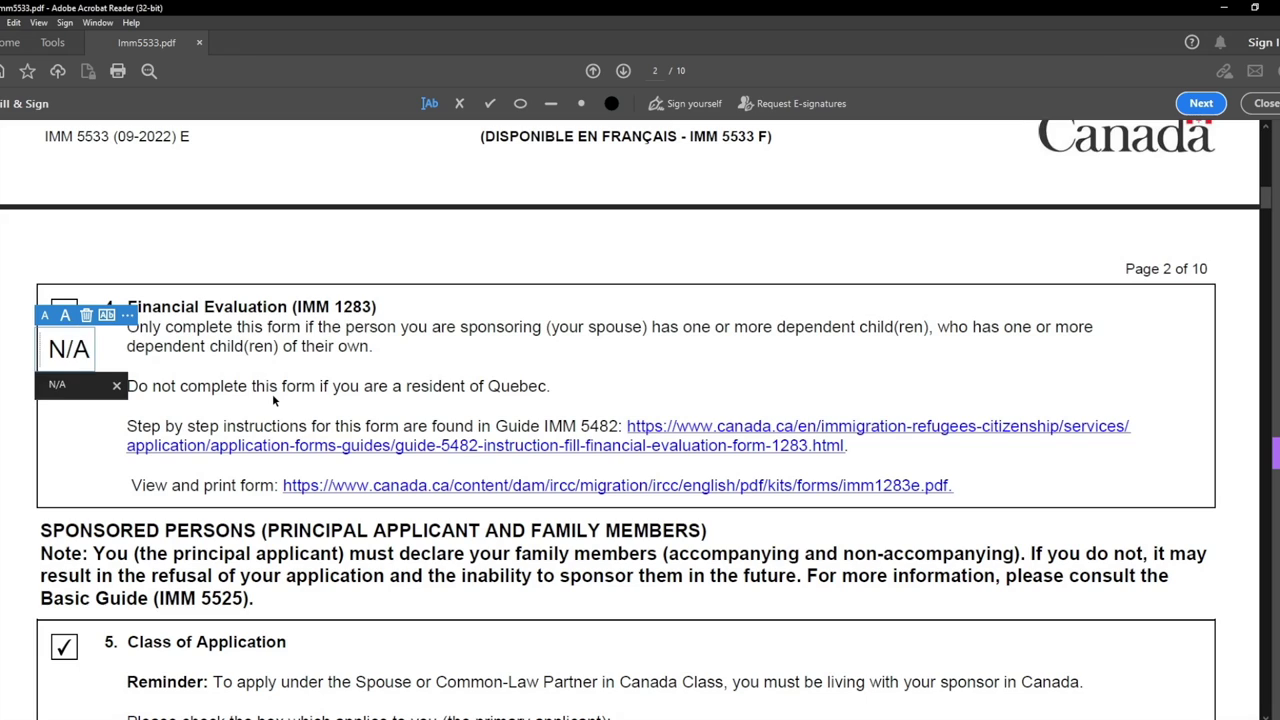
pyautogui.click(86, 445)
# Step: Review the entries for items 5 to 12 of Part A, including the country specific requirements and Use of Representative, on pages 2 and 3
pyautogui.scroll(-5, 98, 437)
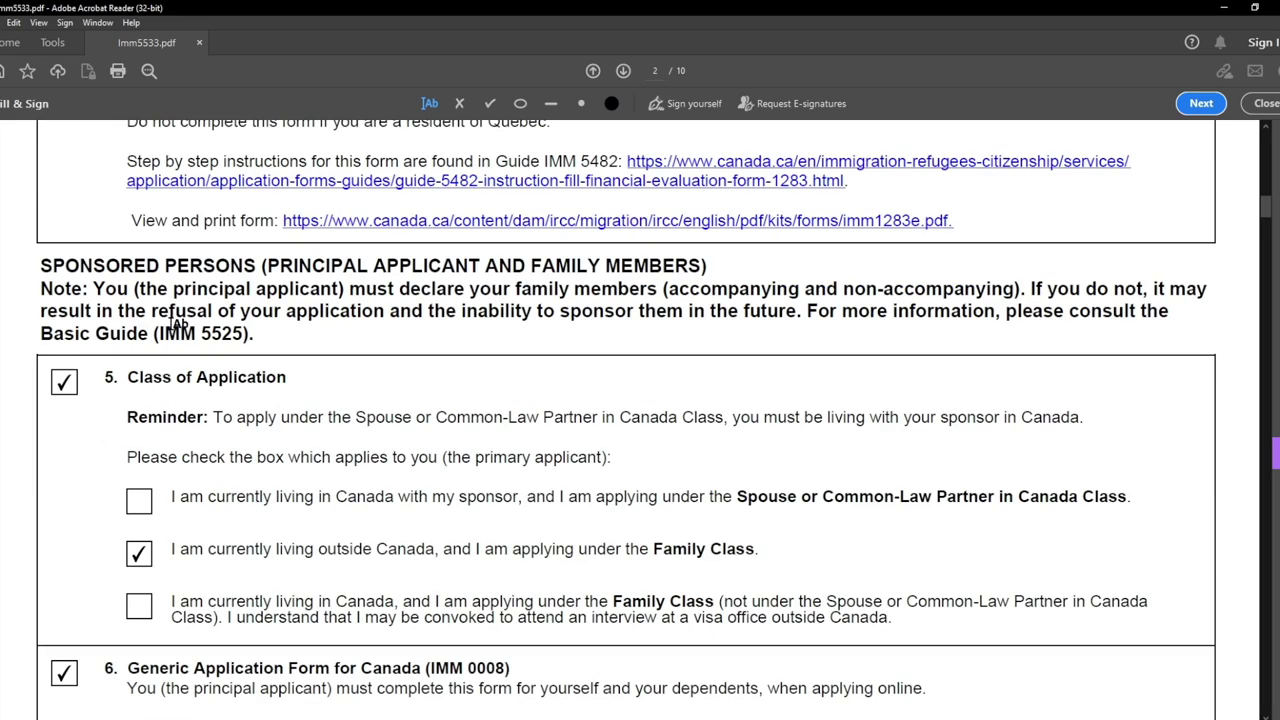
pyautogui.scroll(-2, 172, 378)
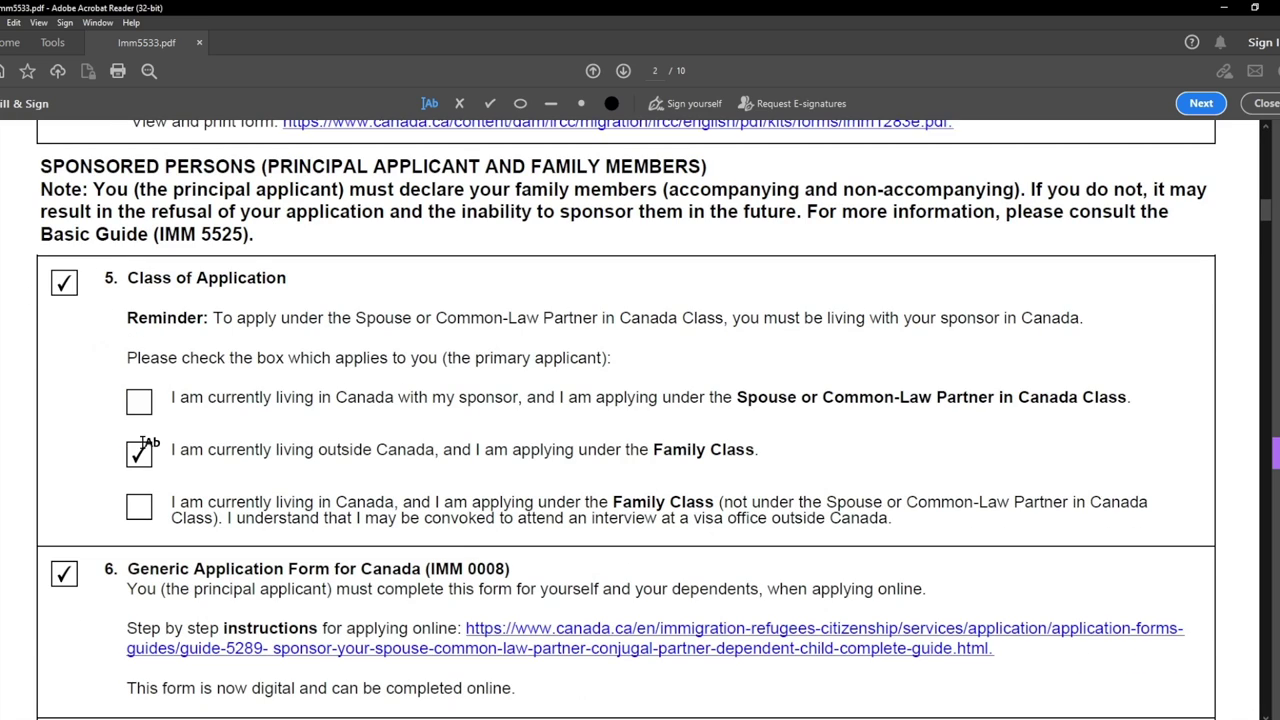
pyautogui.scroll(-4, 262, 460)
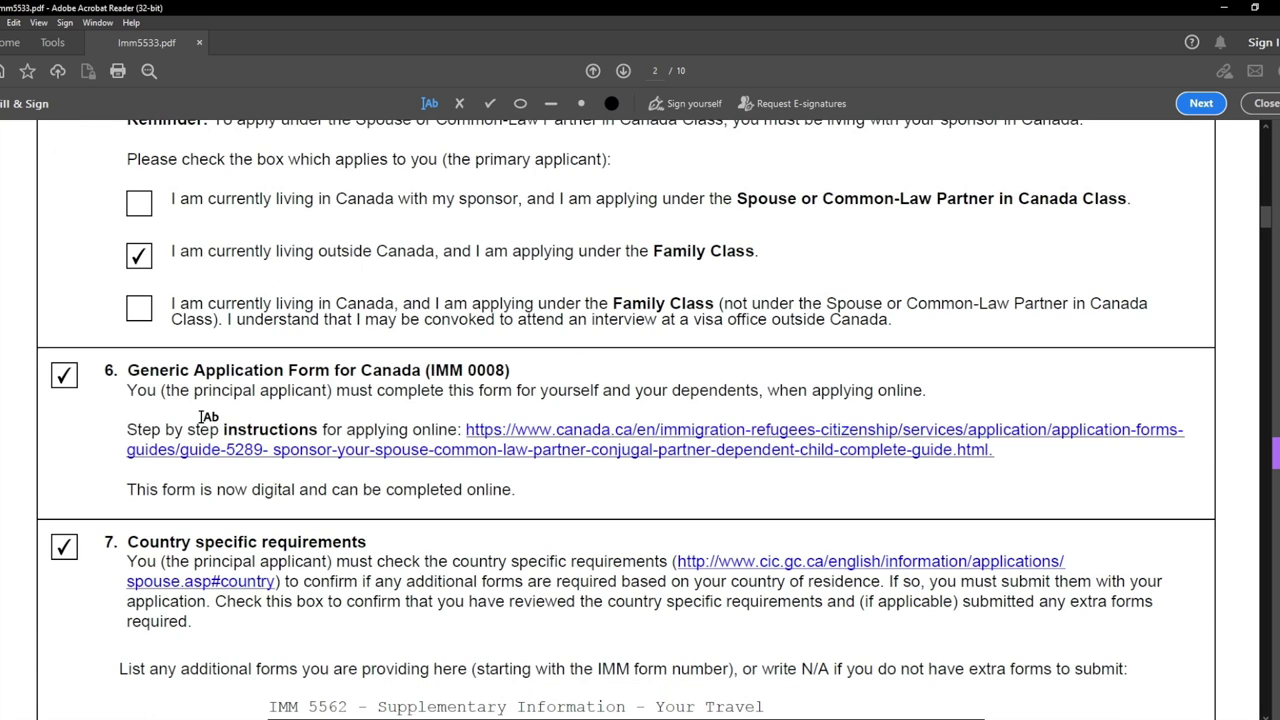
pyautogui.scroll(-2, 200, 417)
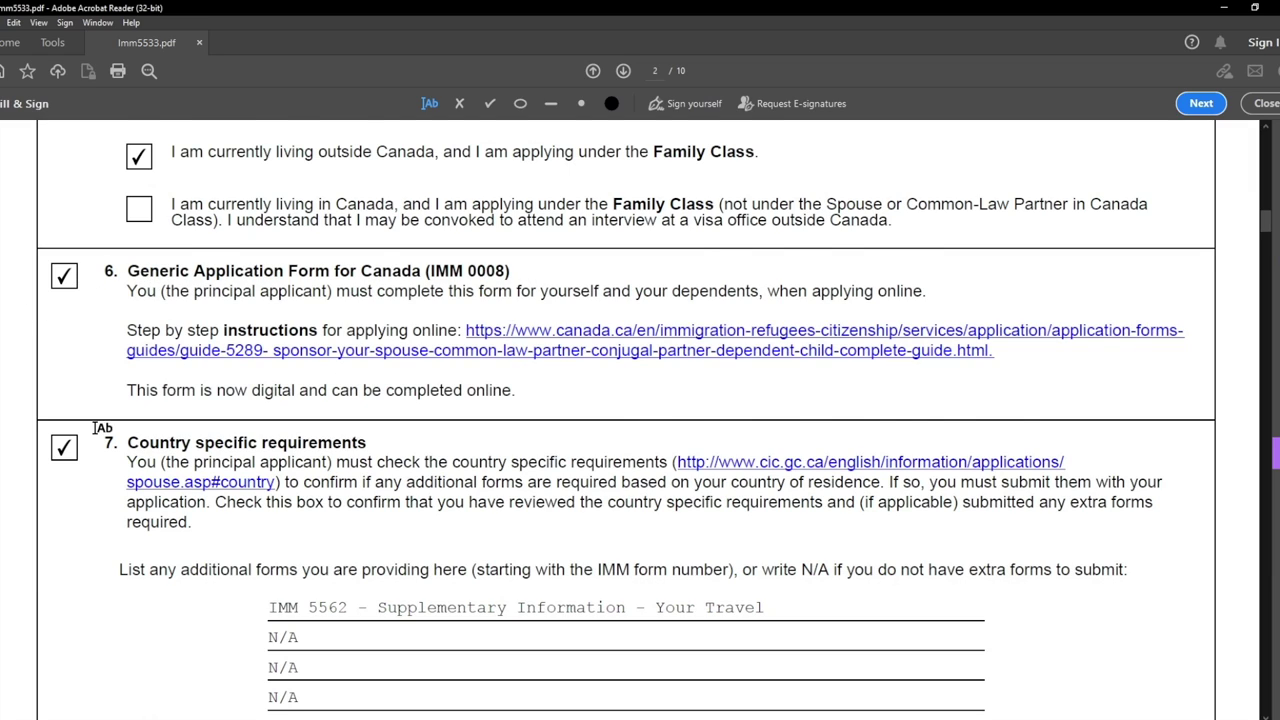
pyautogui.scroll(-3, 103, 428)
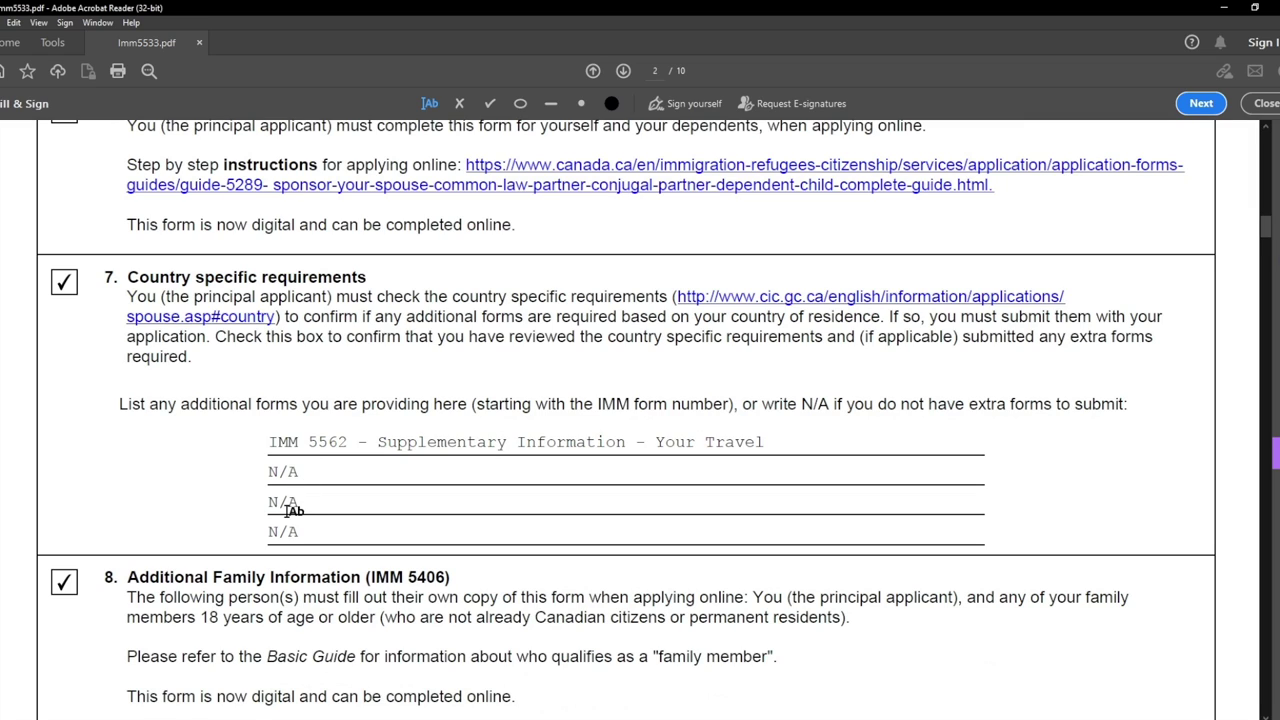
pyautogui.scroll(-6, 290, 510)
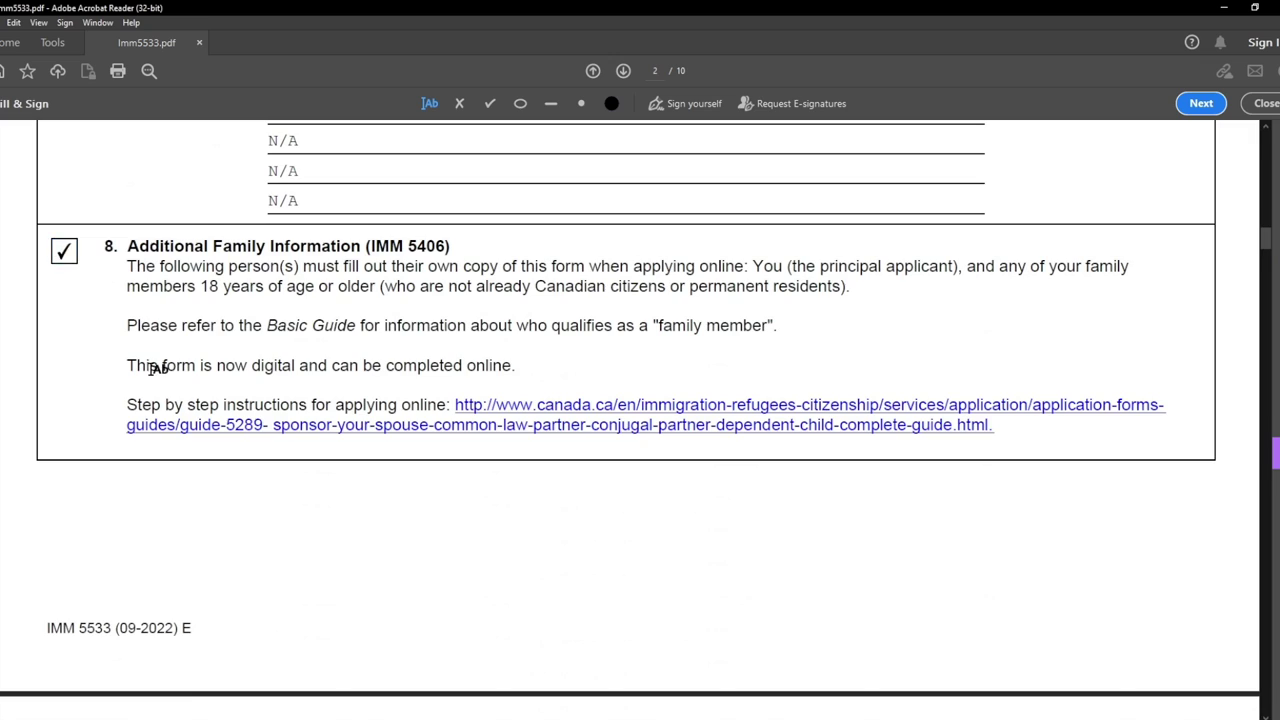
pyautogui.scroll(-8, 145, 340)
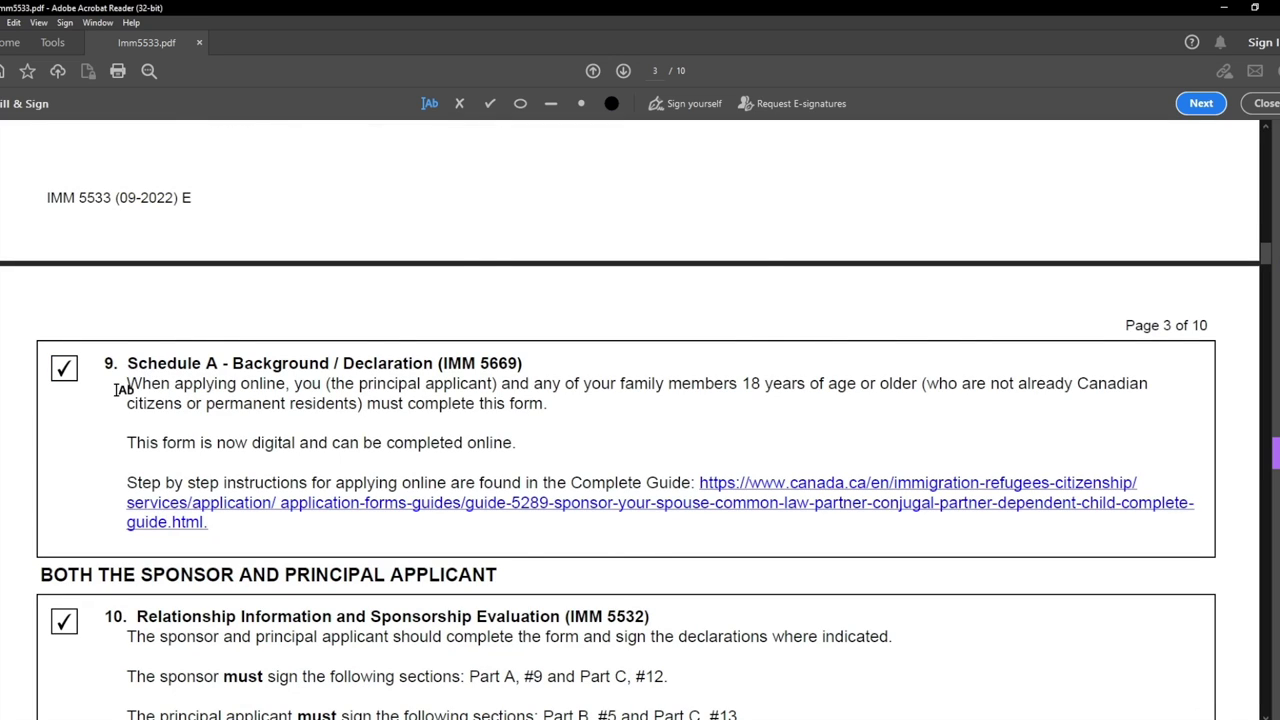
pyautogui.scroll(-5, 120, 390)
pyautogui.scroll(-2, 134, 480)
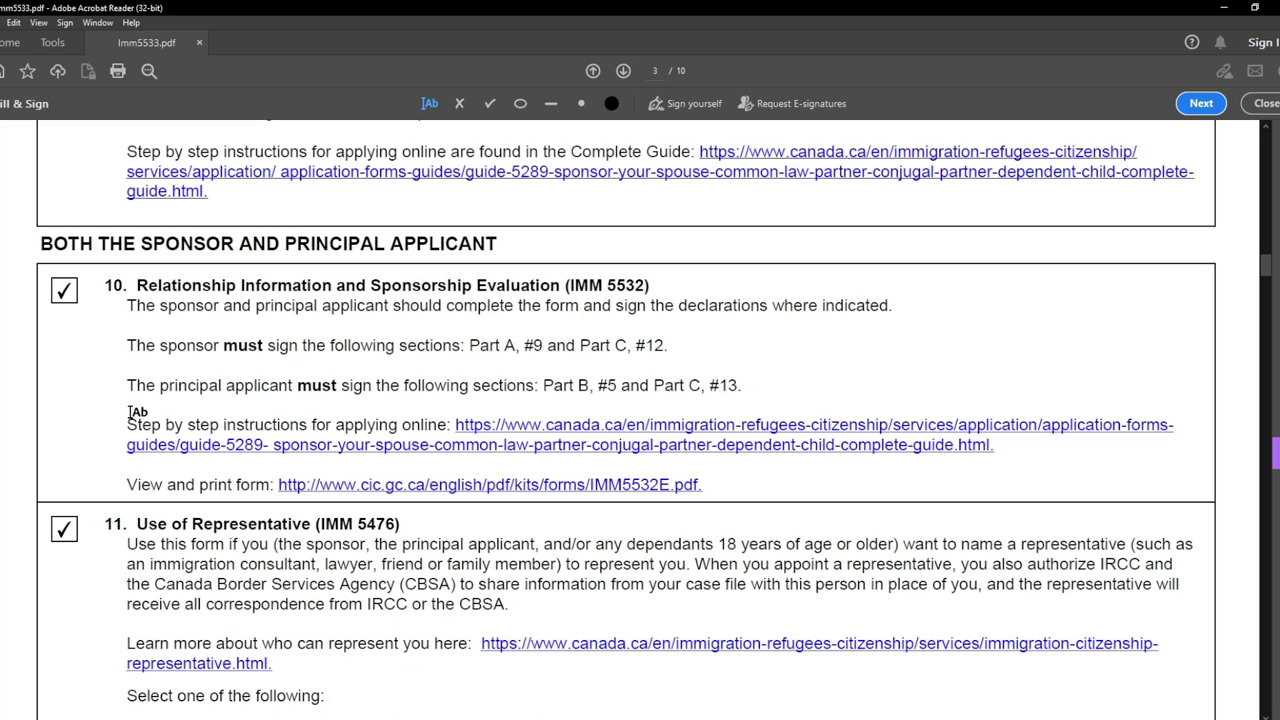
pyautogui.scroll(-3, 125, 408)
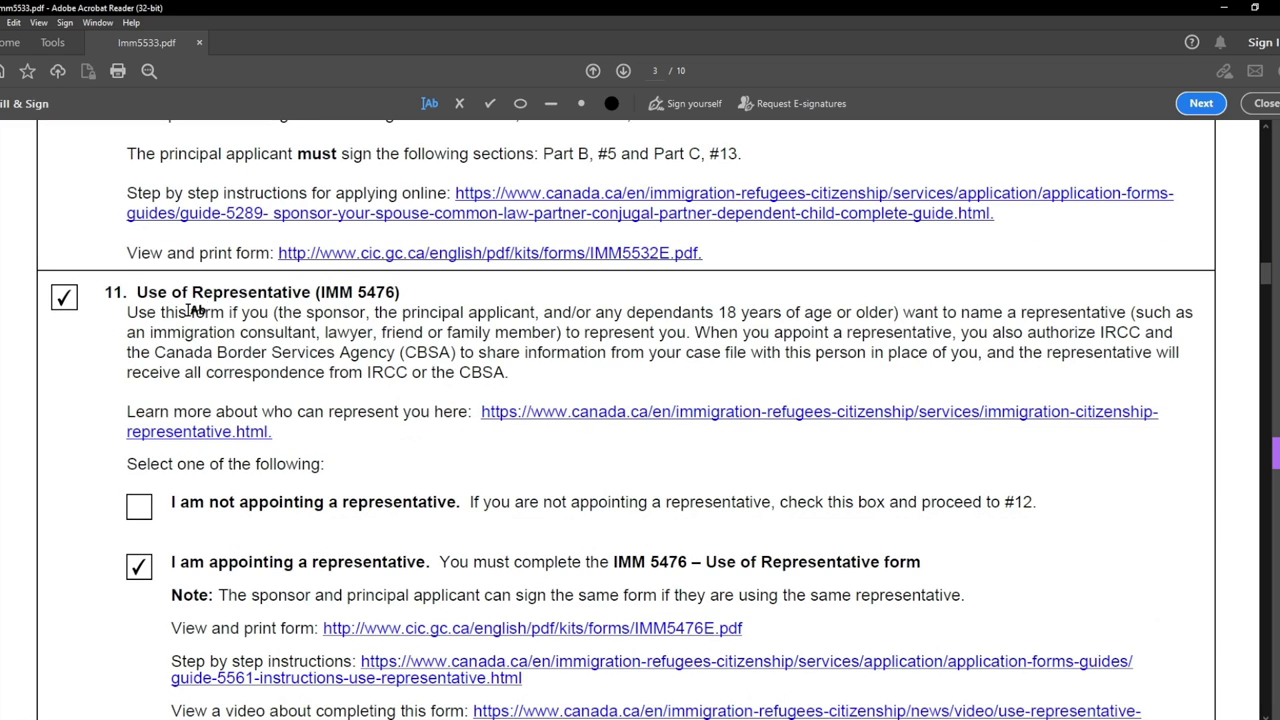
pyautogui.scroll(-2, 106, 409)
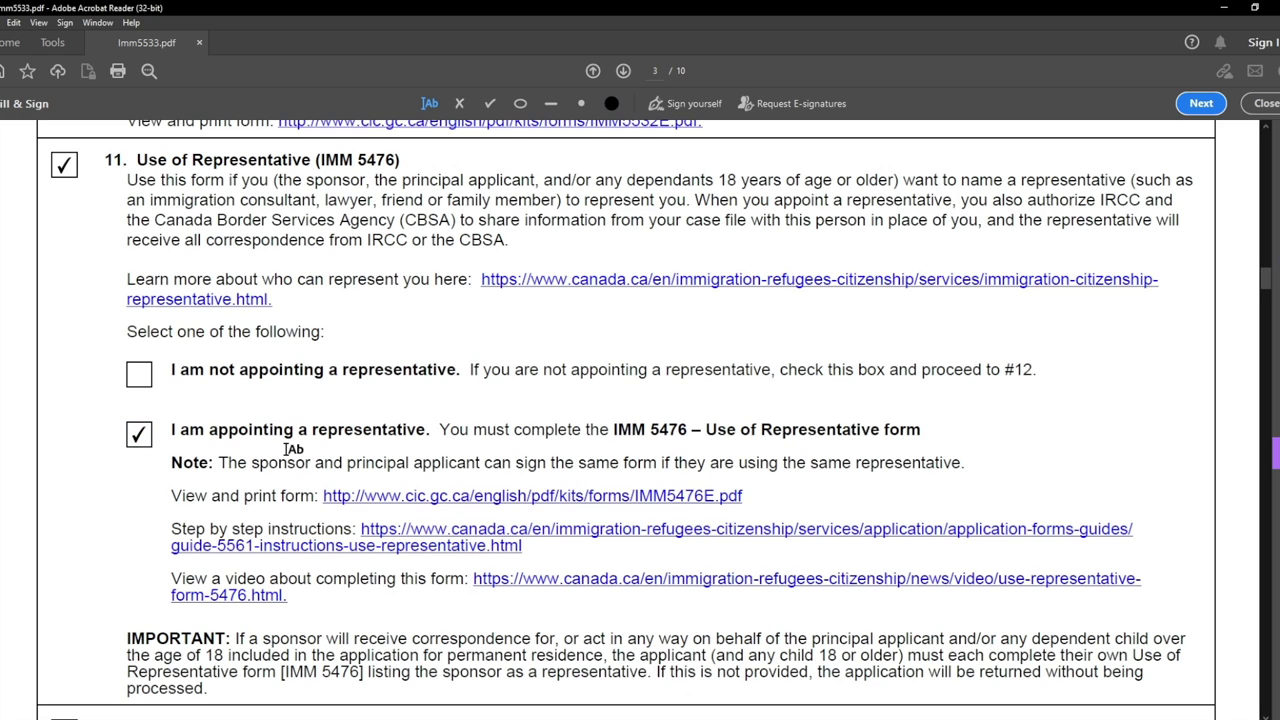
pyautogui.scroll(-7, 126, 428)
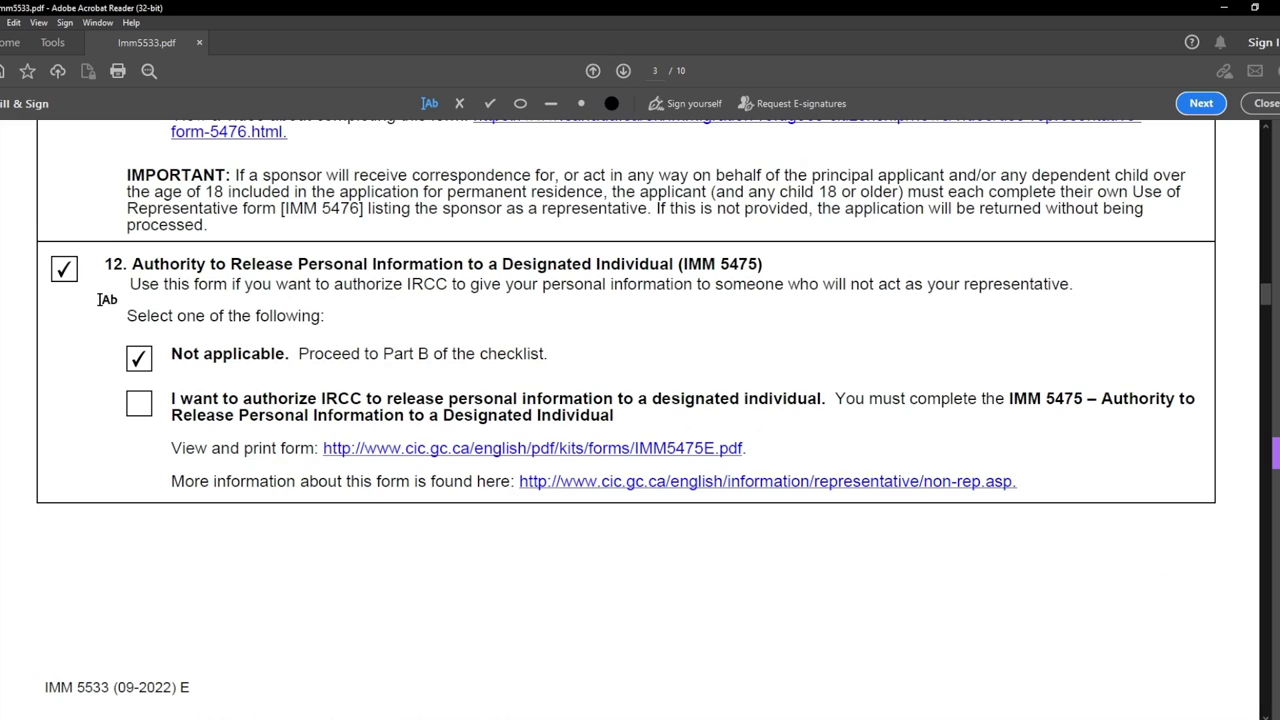
# Step: Review the Part B supporting documents for the sponsor, from Status in Canada to Employment/Source of Income, on pages 4 and 5
pyautogui.scroll(-9, 69, 434)
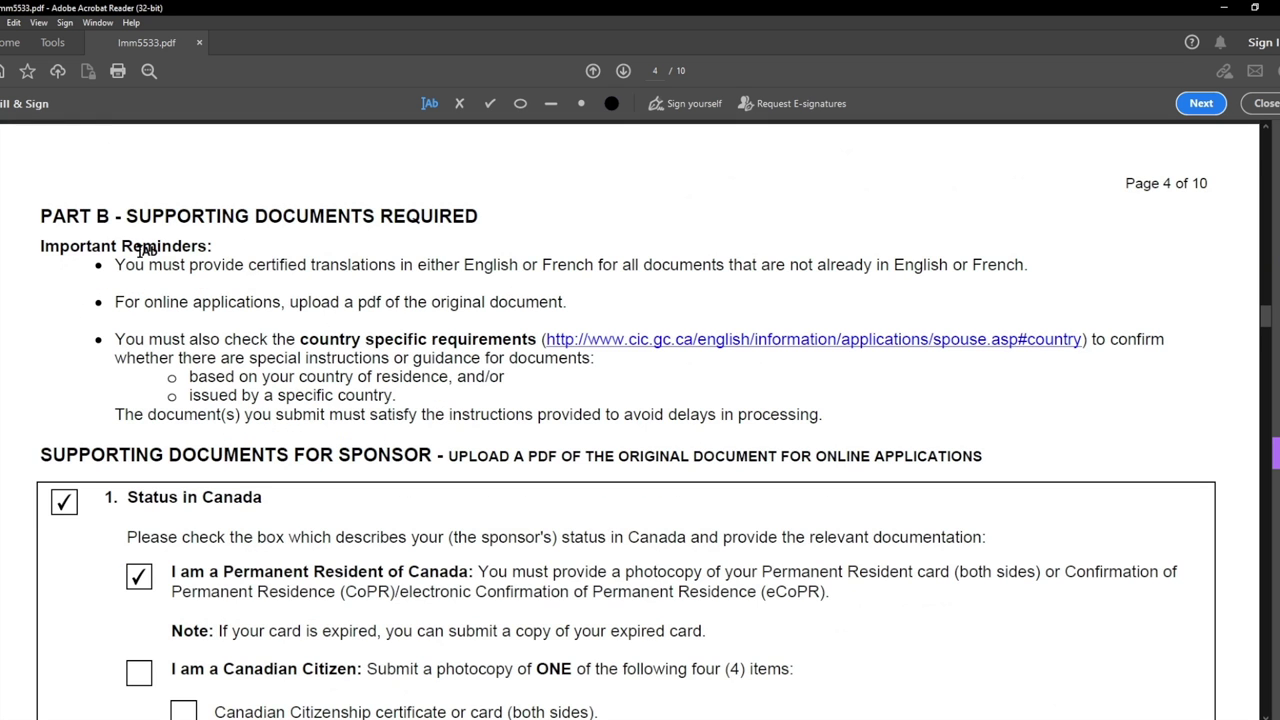
pyautogui.scroll(-3, 197, 432)
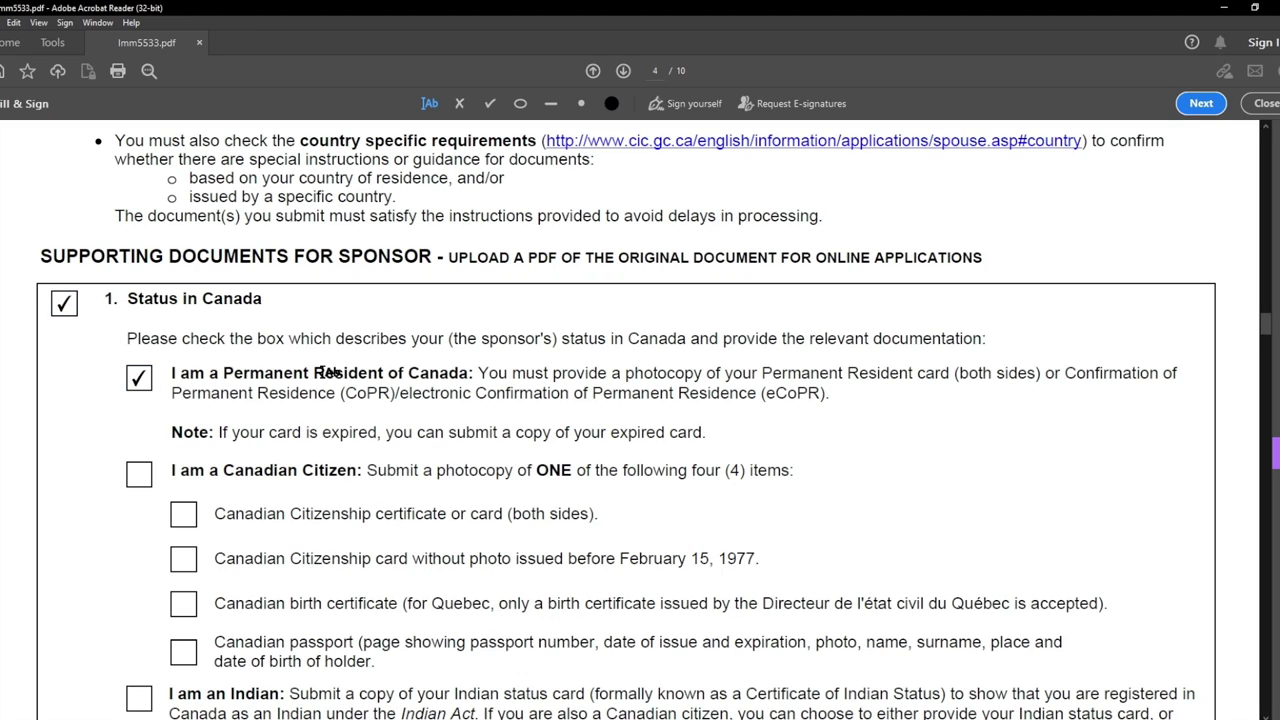
pyautogui.scroll(-8, 330, 414)
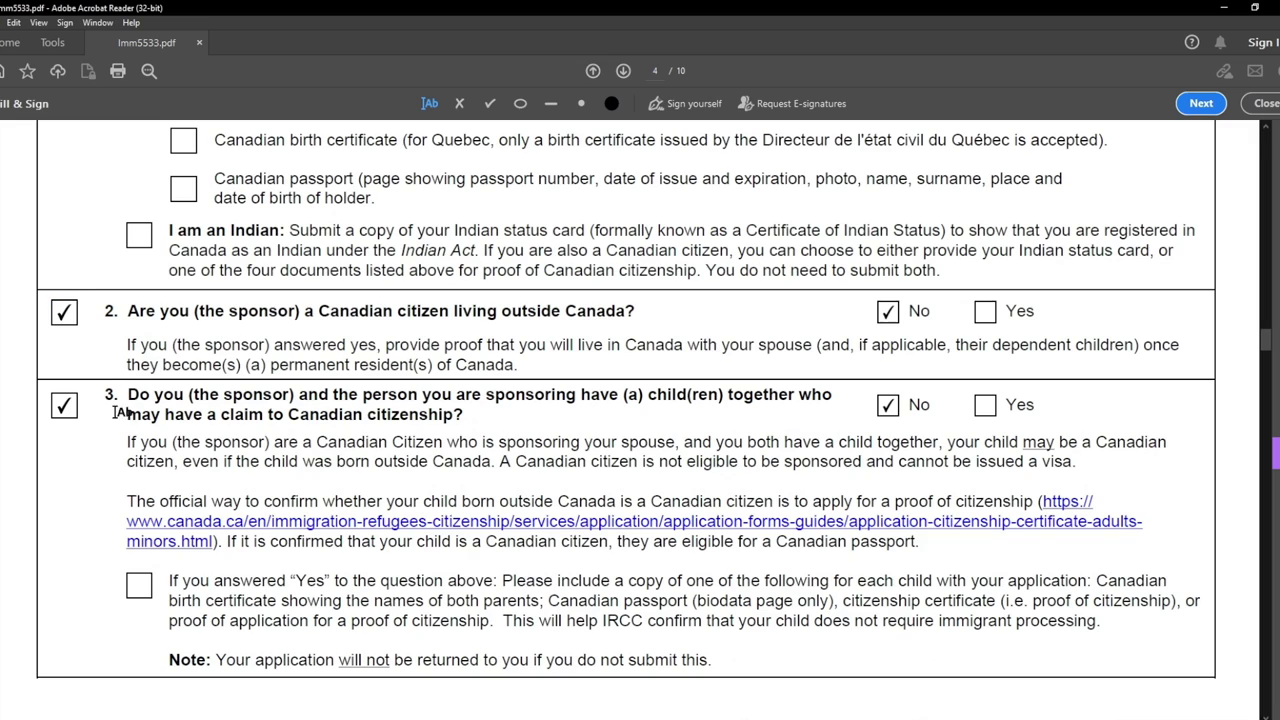
pyautogui.scroll(-2, 104, 385)
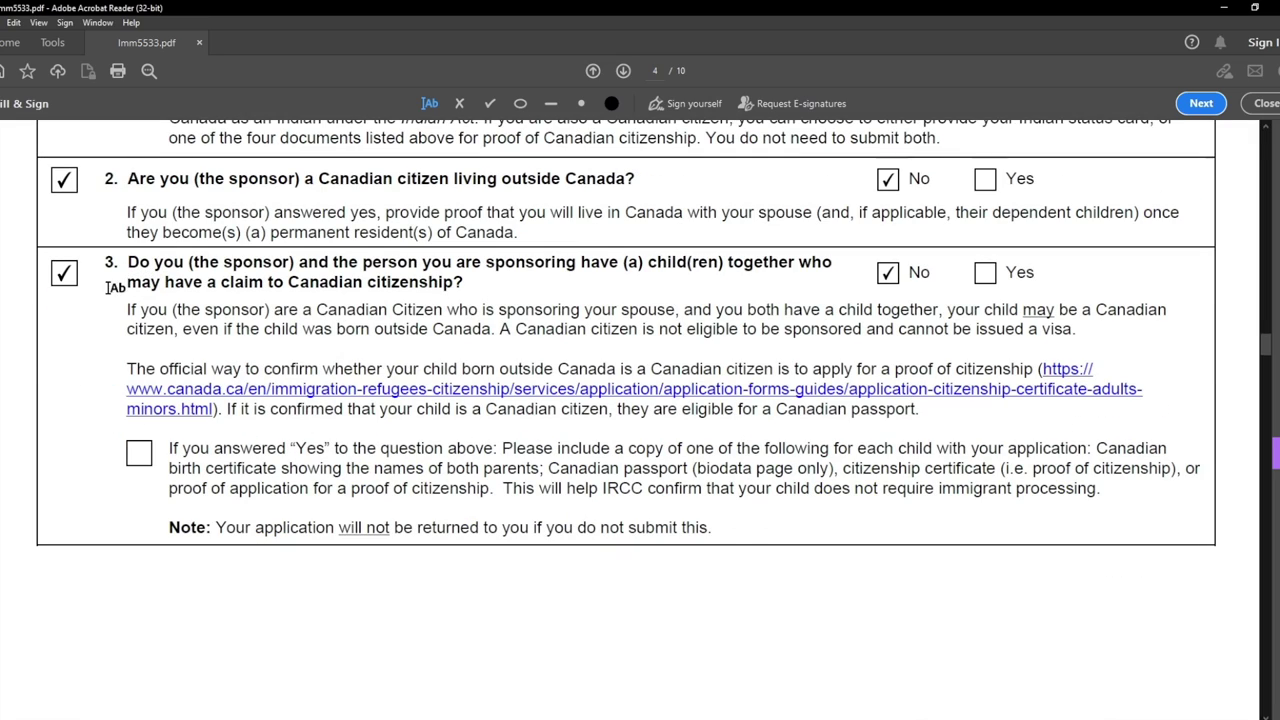
pyautogui.scroll(-3, 60, 466)
pyautogui.scroll(-8, 60, 466)
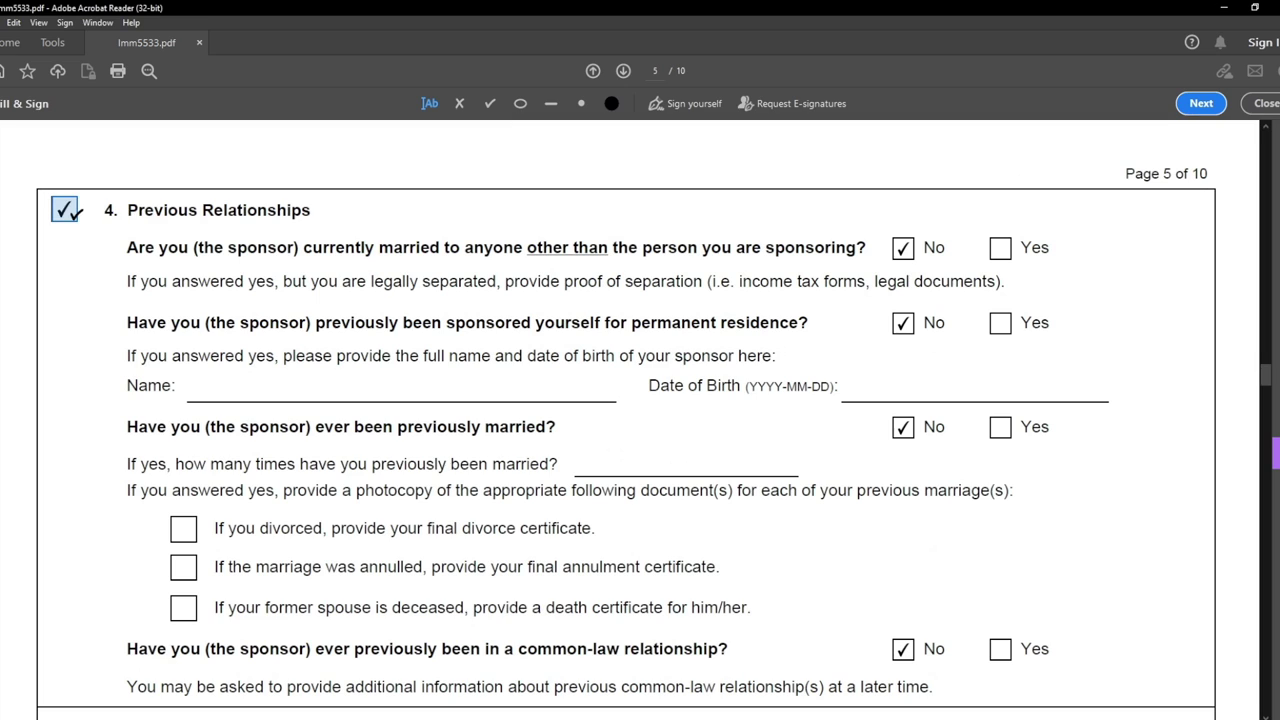
pyautogui.scroll(-6, 84, 391)
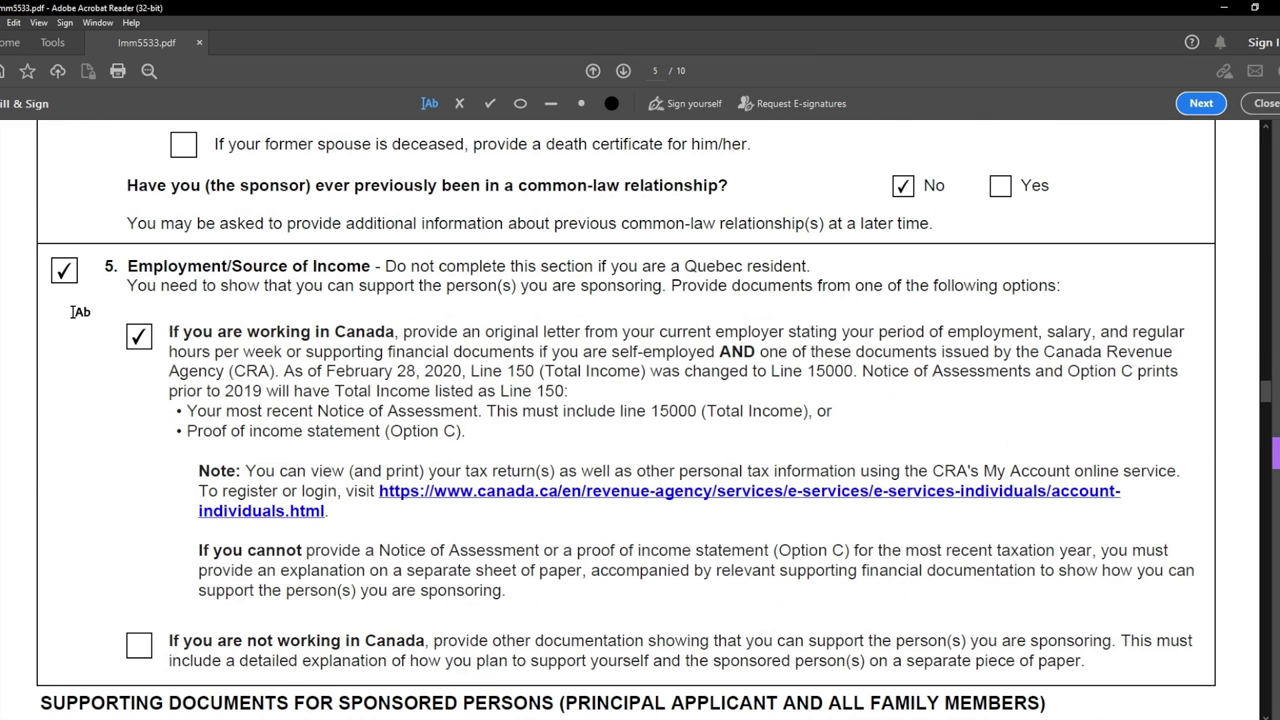
# Step: Review the sponsored persons' identity documents and civil status documents sections on pages 5 and 6 for unchecked items
pyautogui.scroll(-6, 127, 436)
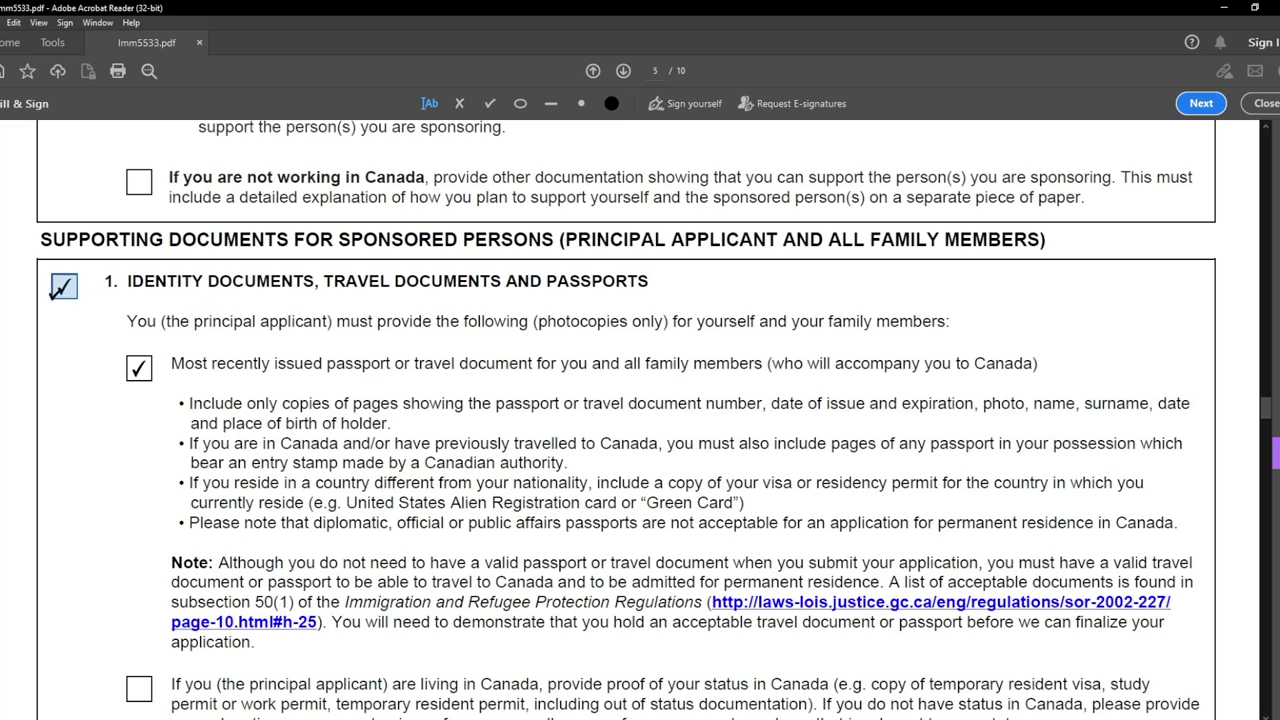
pyautogui.scroll(-3, 112, 392)
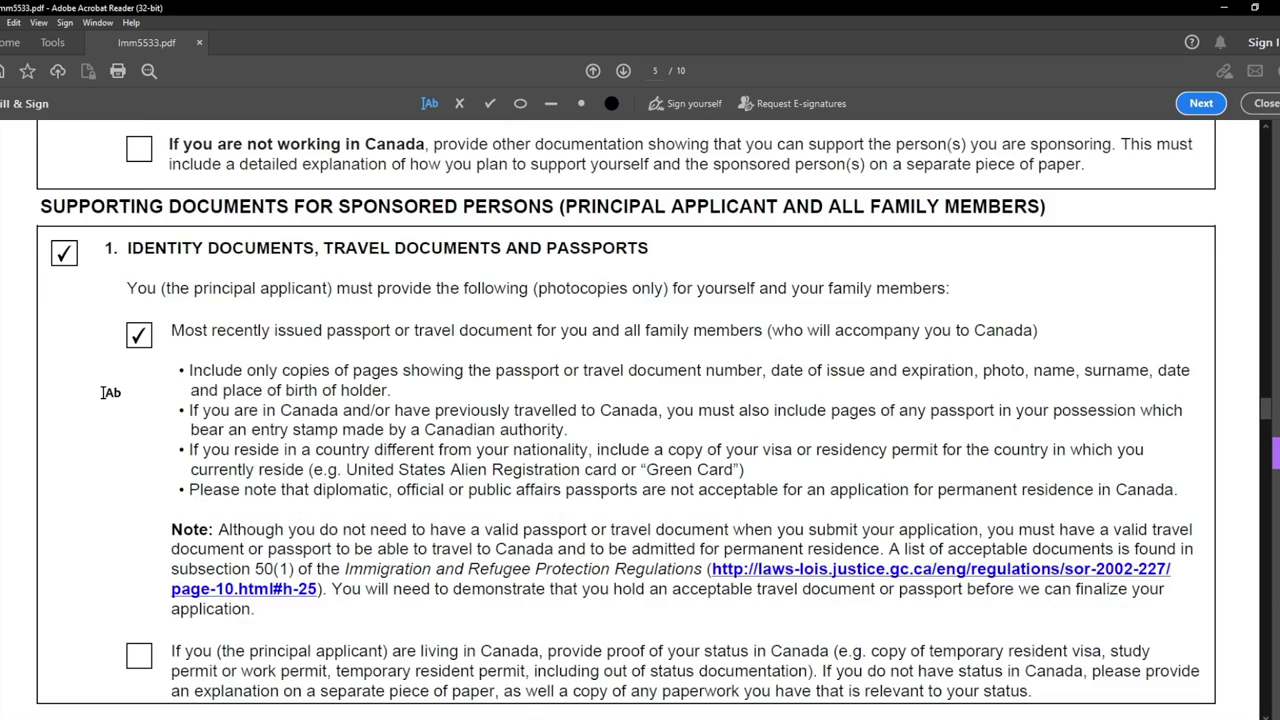
pyautogui.scroll(-10, 107, 425)
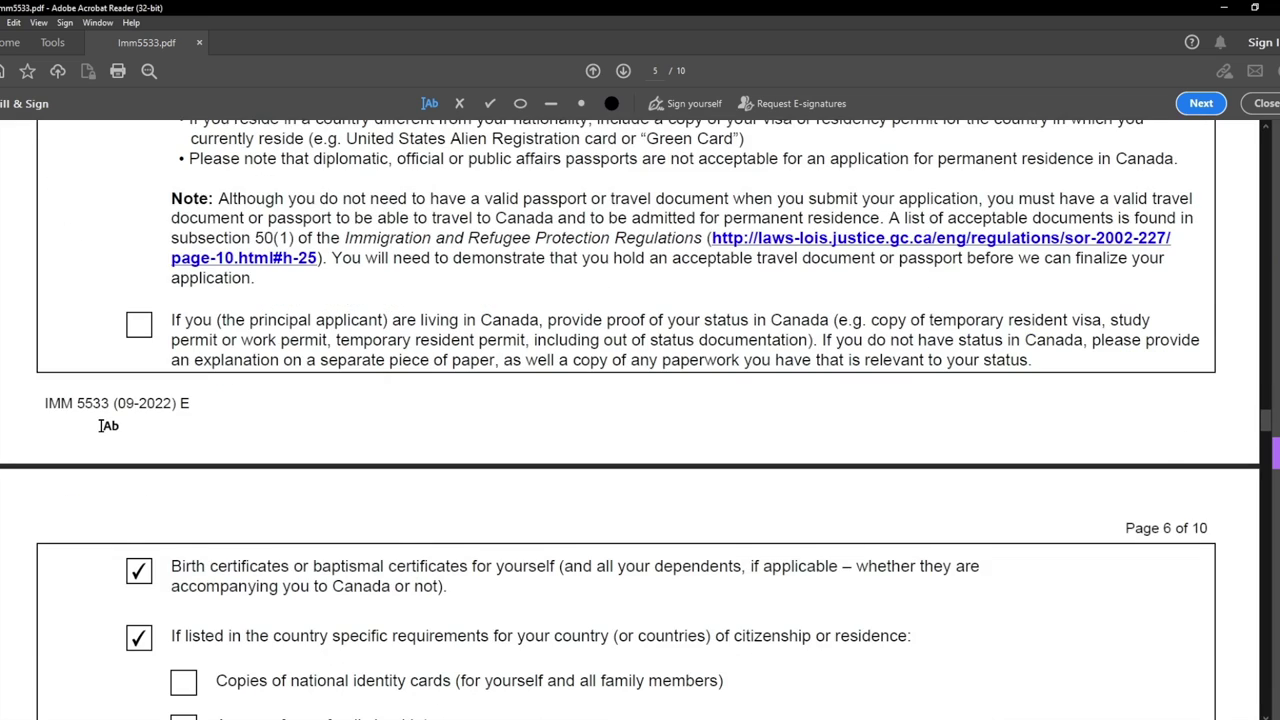
pyautogui.scroll(-4, 133, 441)
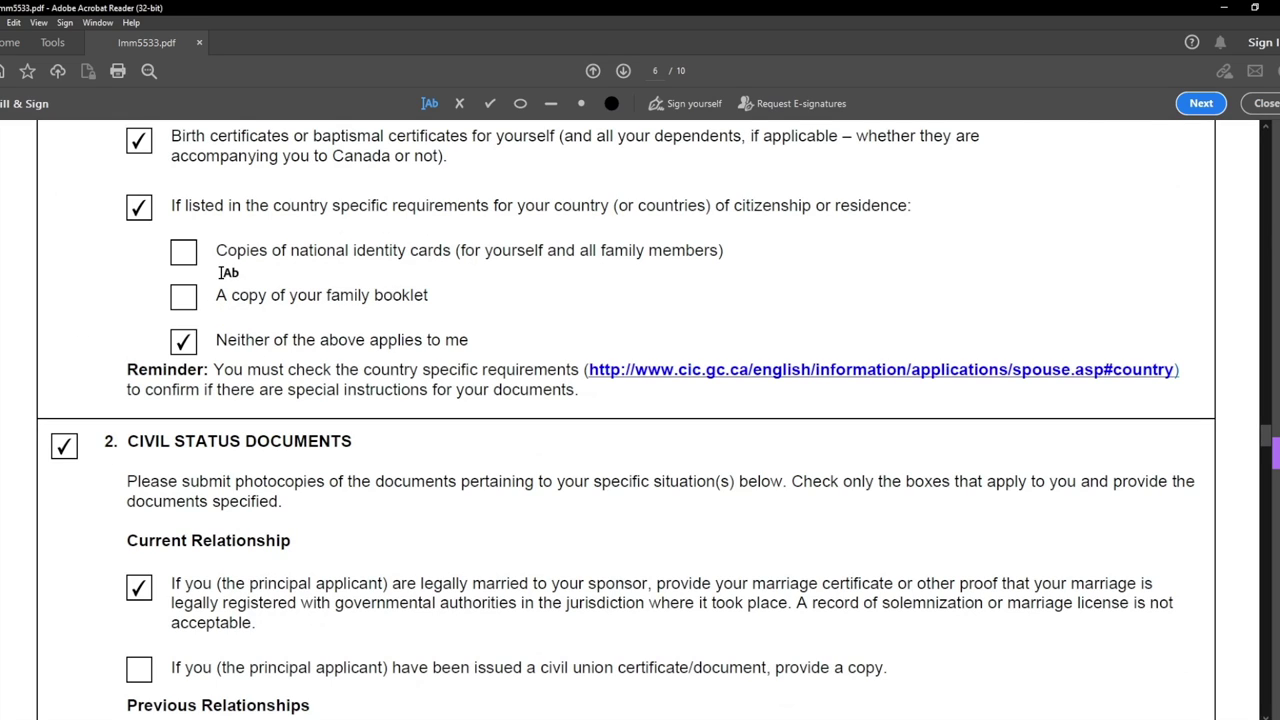
pyautogui.scroll(-5, 155, 482)
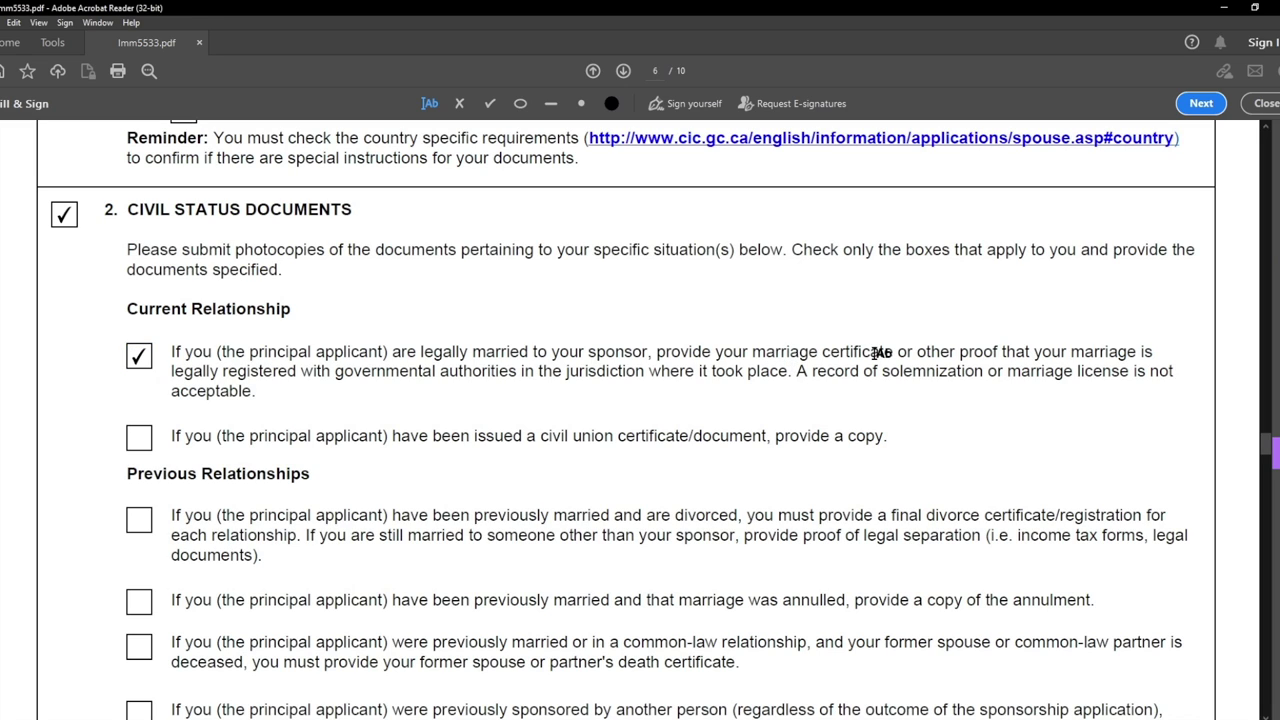
pyautogui.scroll(-5, 200, 451)
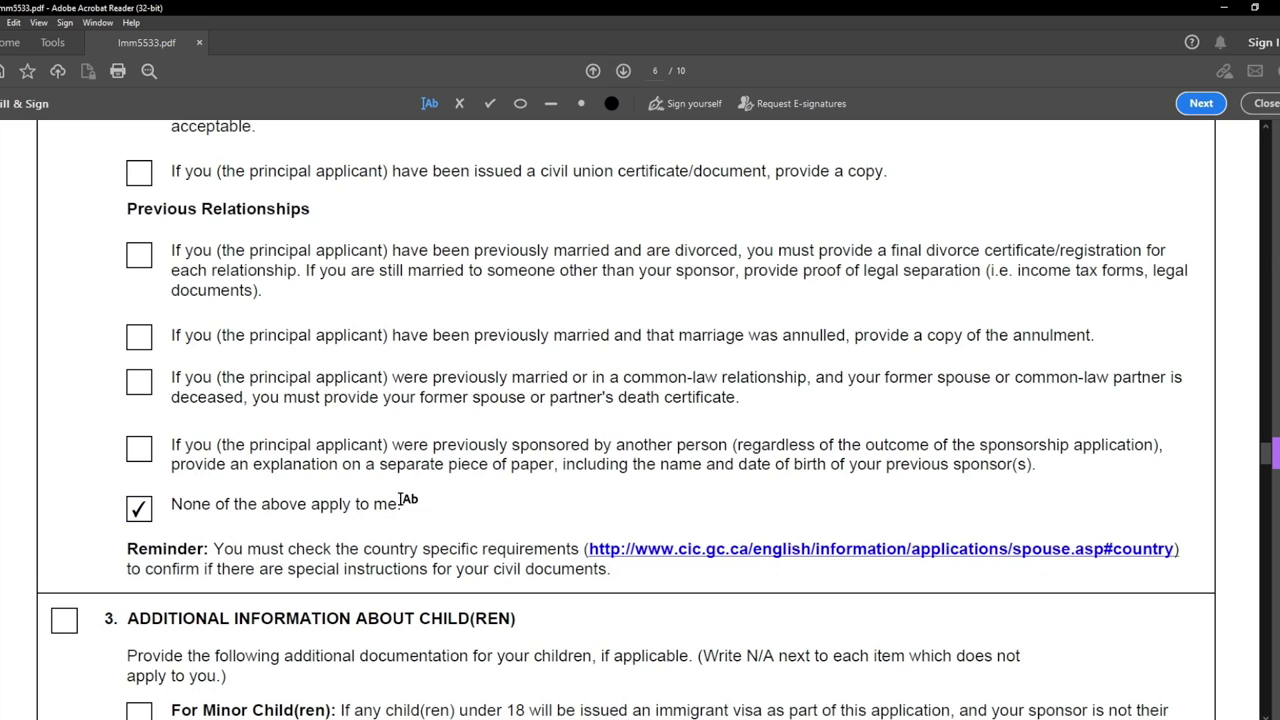
# Step: On page 6, add the text N/A below the item 3 Additional Information About Child(ren) box and beside the For Minor Child(ren) box
pyautogui.scroll(-8, 110, 520)
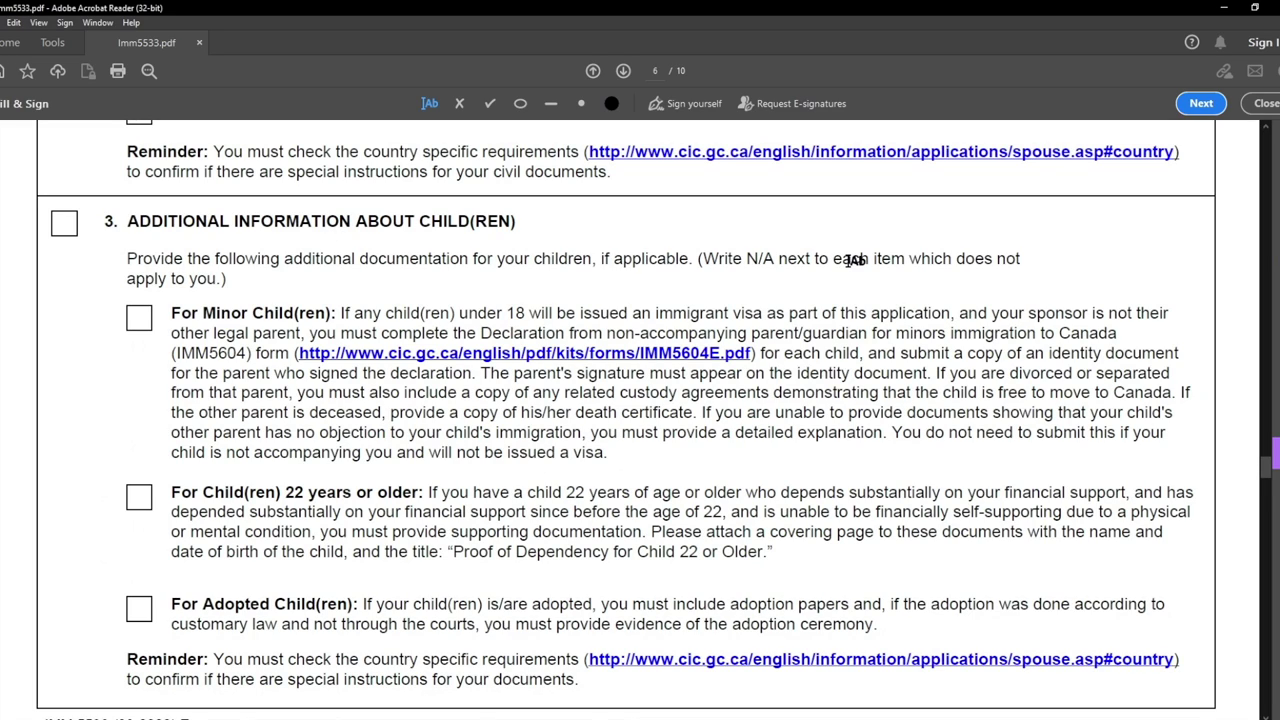
pyautogui.click(62, 262)
pyautogui.write('N/A')
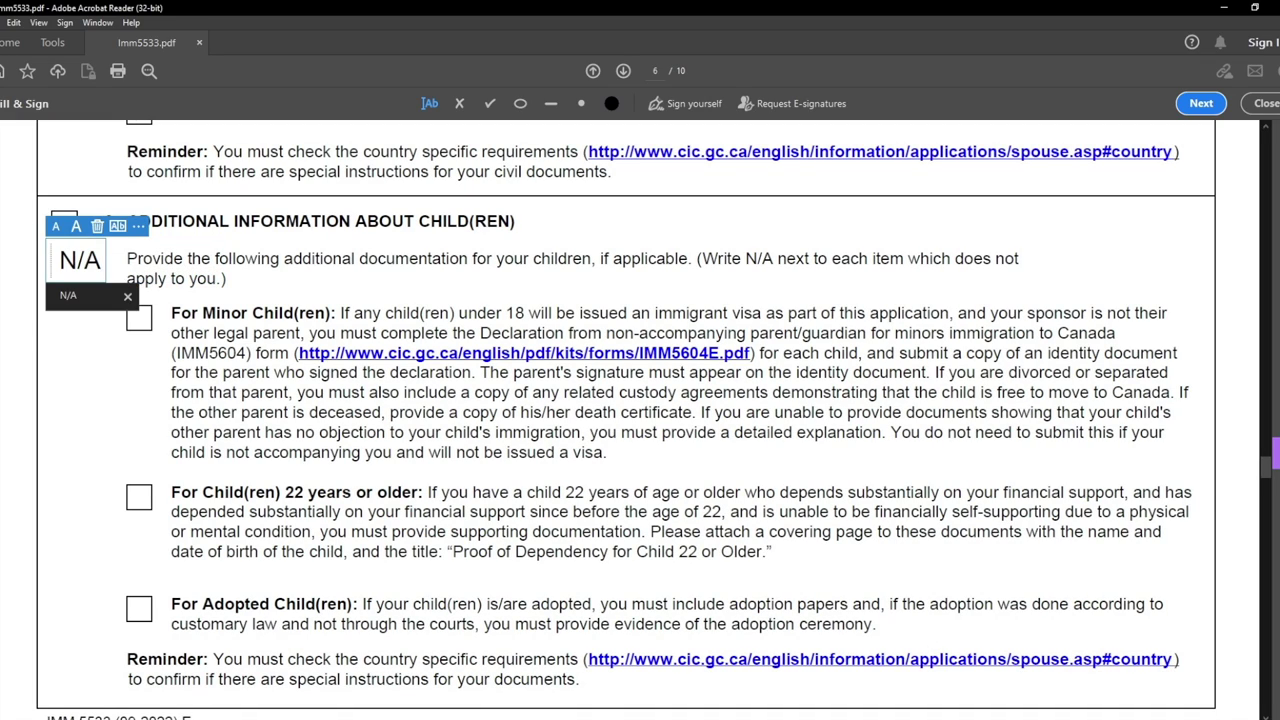
pyautogui.click(78, 324)
pyautogui.click(73, 326)
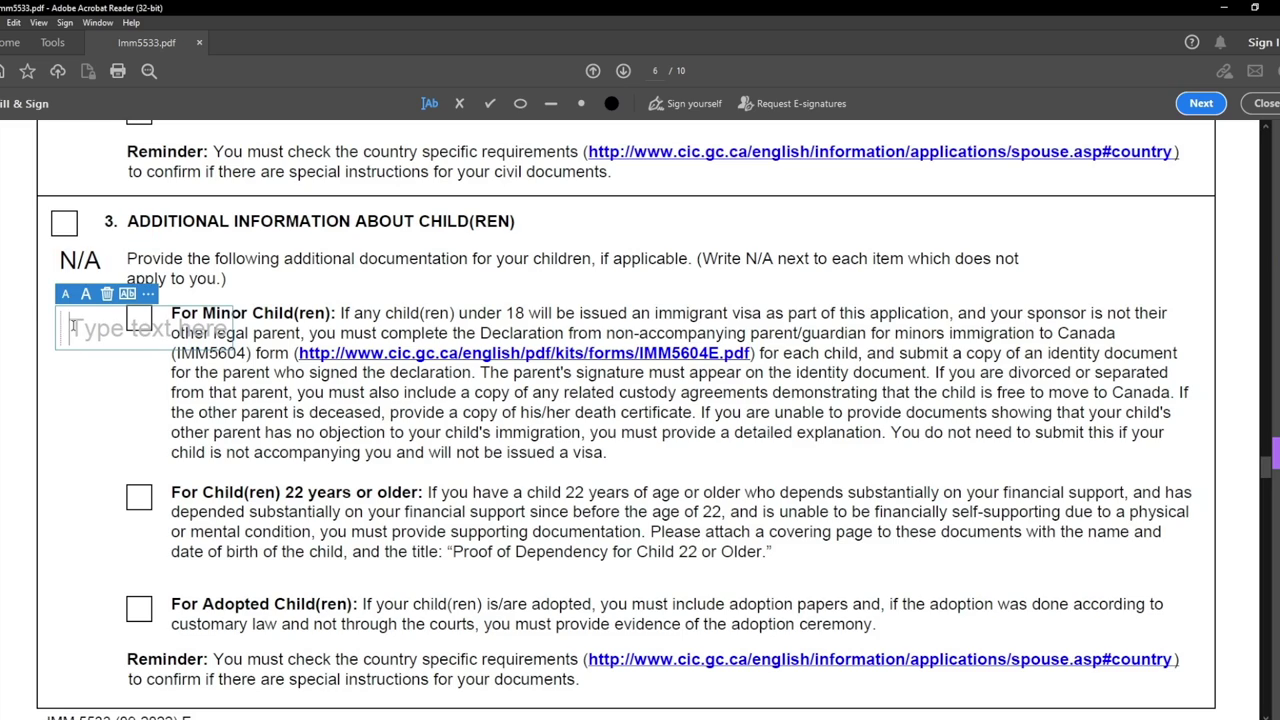
pyautogui.write('N/A')
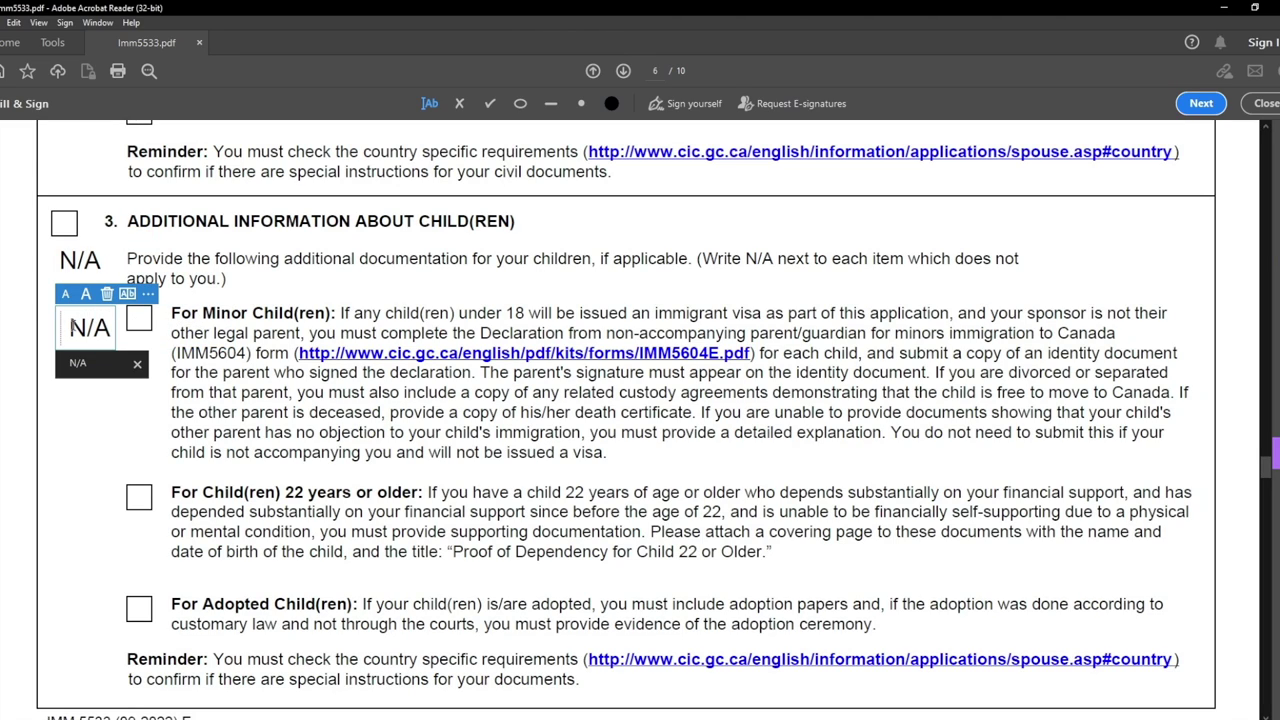
# Step: Add the text N/A beside the boxes for Child(ren) 22 years or older and Adopted Child(ren) in item 3
pyautogui.click(80, 505)
pyautogui.click(80, 505)
pyautogui.write('N/A')
pyautogui.click(83, 606)
pyautogui.click(62, 612)
pyautogui.write('N/A')
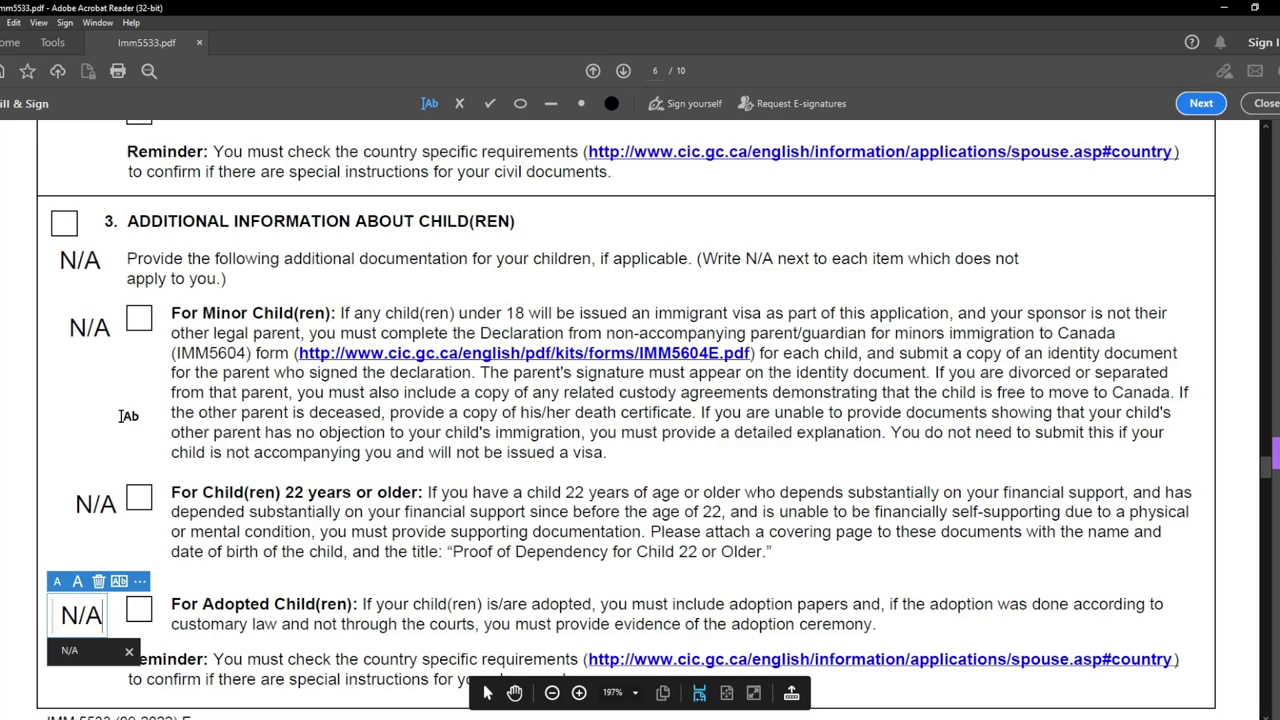
pyautogui.click(121, 421)
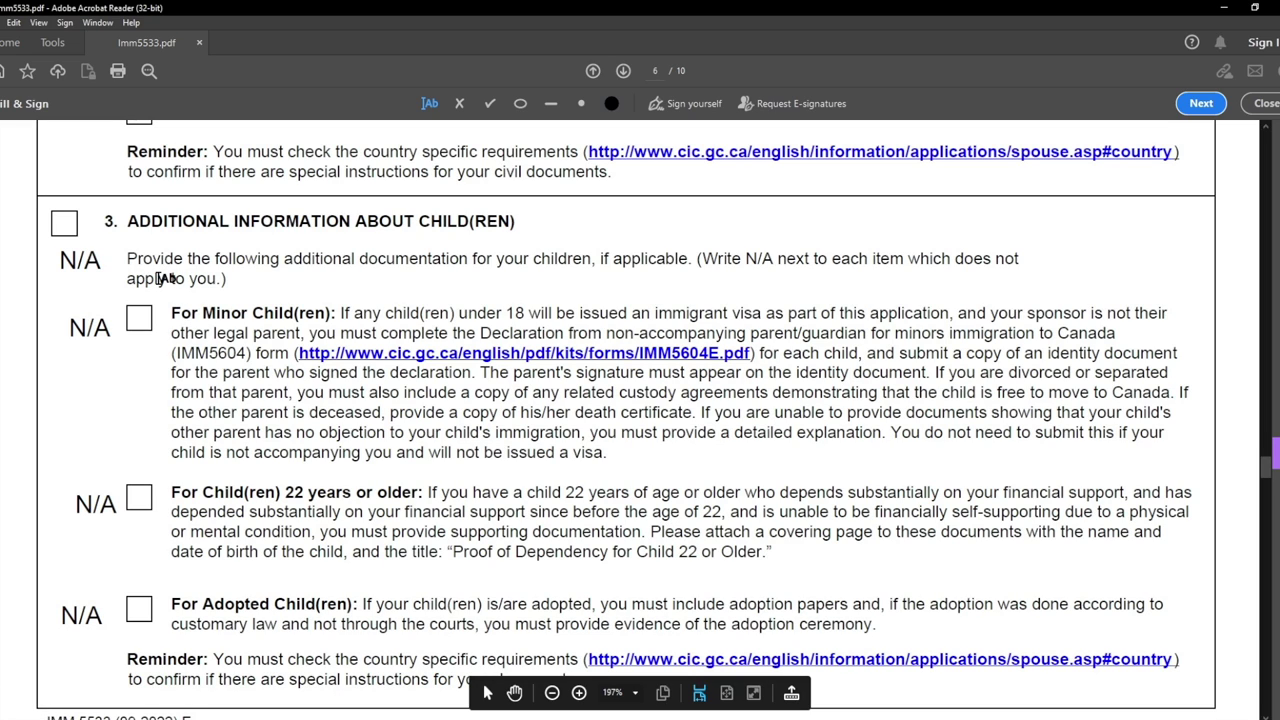
# Step: On page 7, add the text N/A beside the Military Service box in the Police Certificates and Clearances section
pyautogui.scroll(-3, 113, 520)
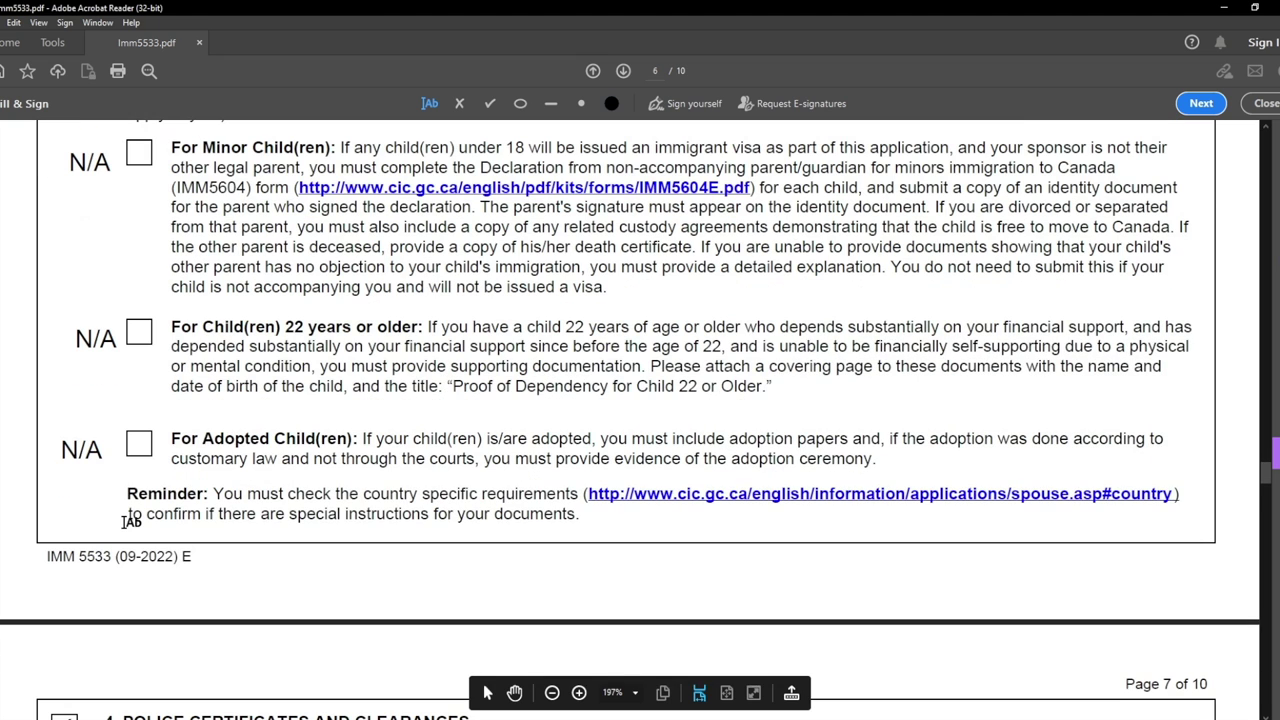
pyautogui.scroll(2, 100, 221)
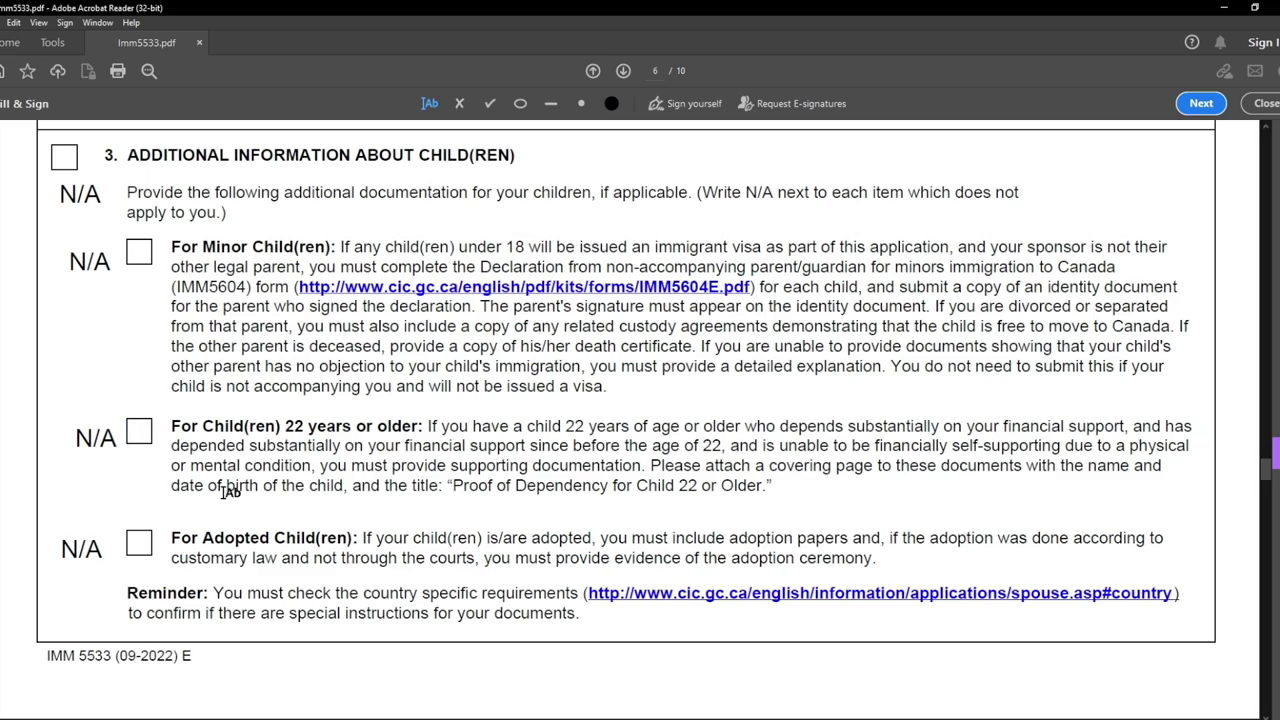
pyautogui.scroll(-10, 229, 490)
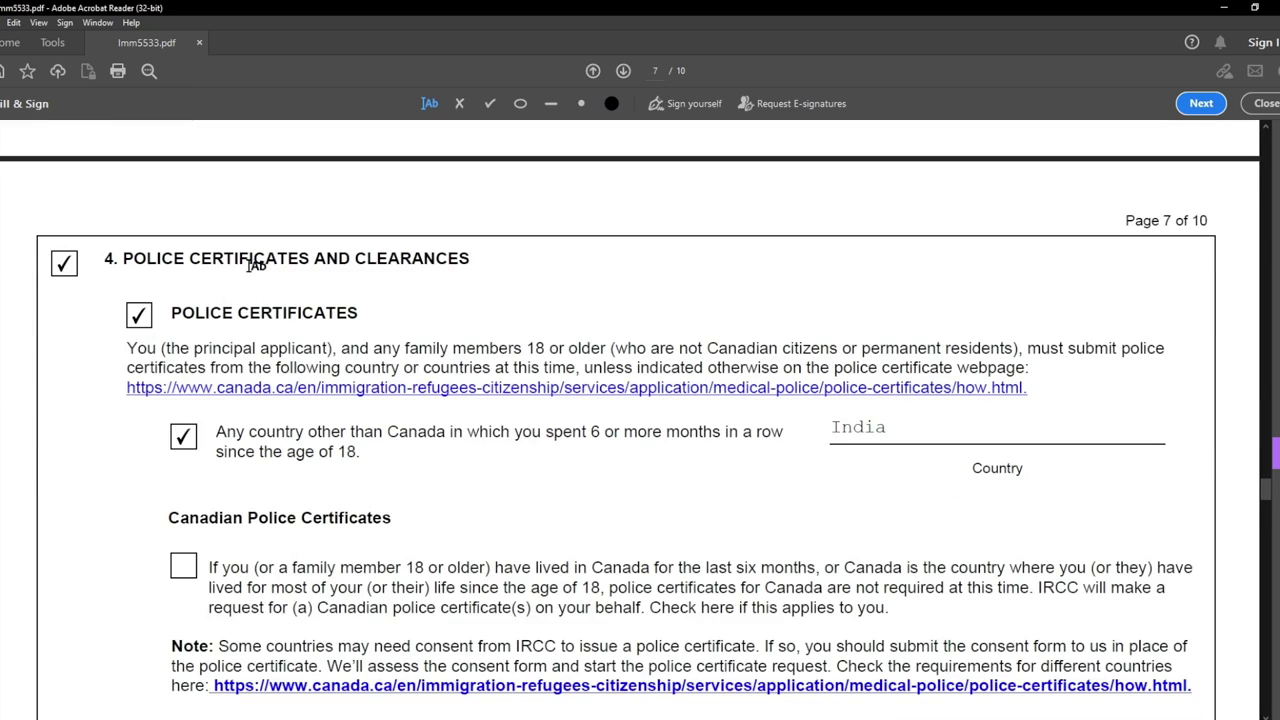
pyautogui.scroll(-4, 240, 310)
pyautogui.scroll(2, 150, 260)
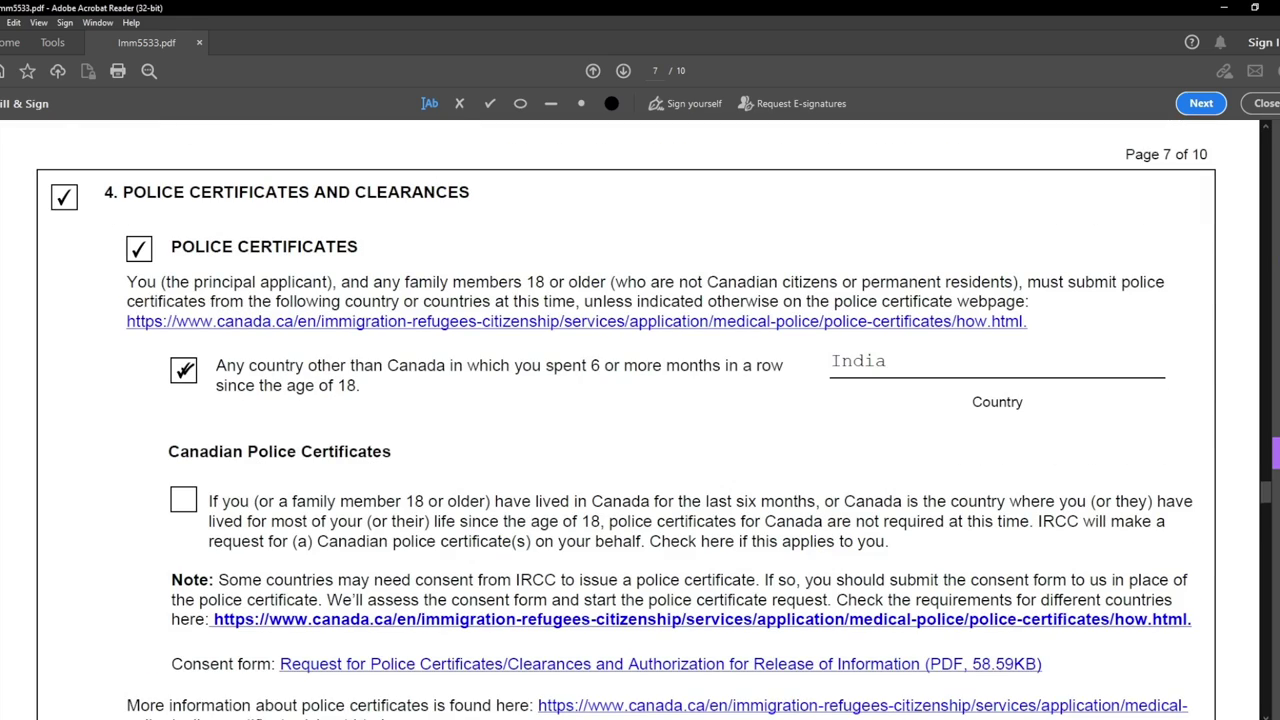
pyautogui.scroll(-6, 193, 414)
pyautogui.scroll(-3, 190, 420)
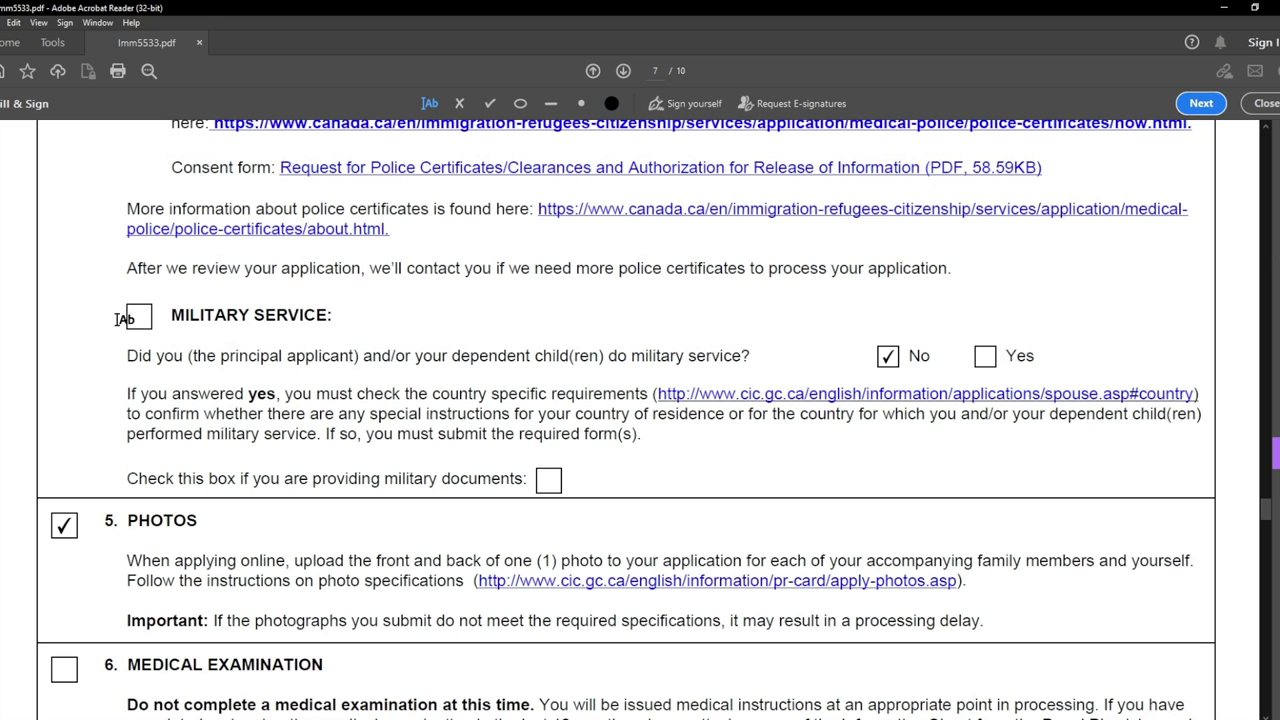
pyautogui.click(63, 321)
pyautogui.write('N')
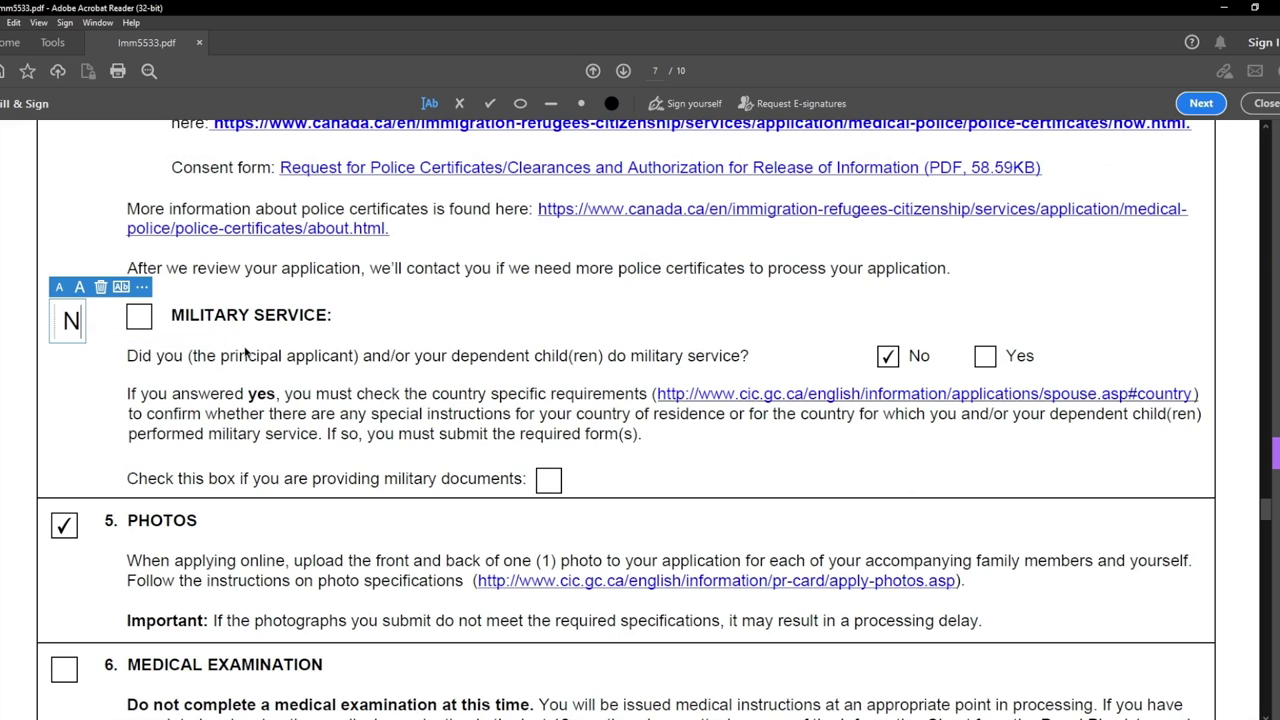
pyautogui.write('/A')
pyautogui.click(63, 403)
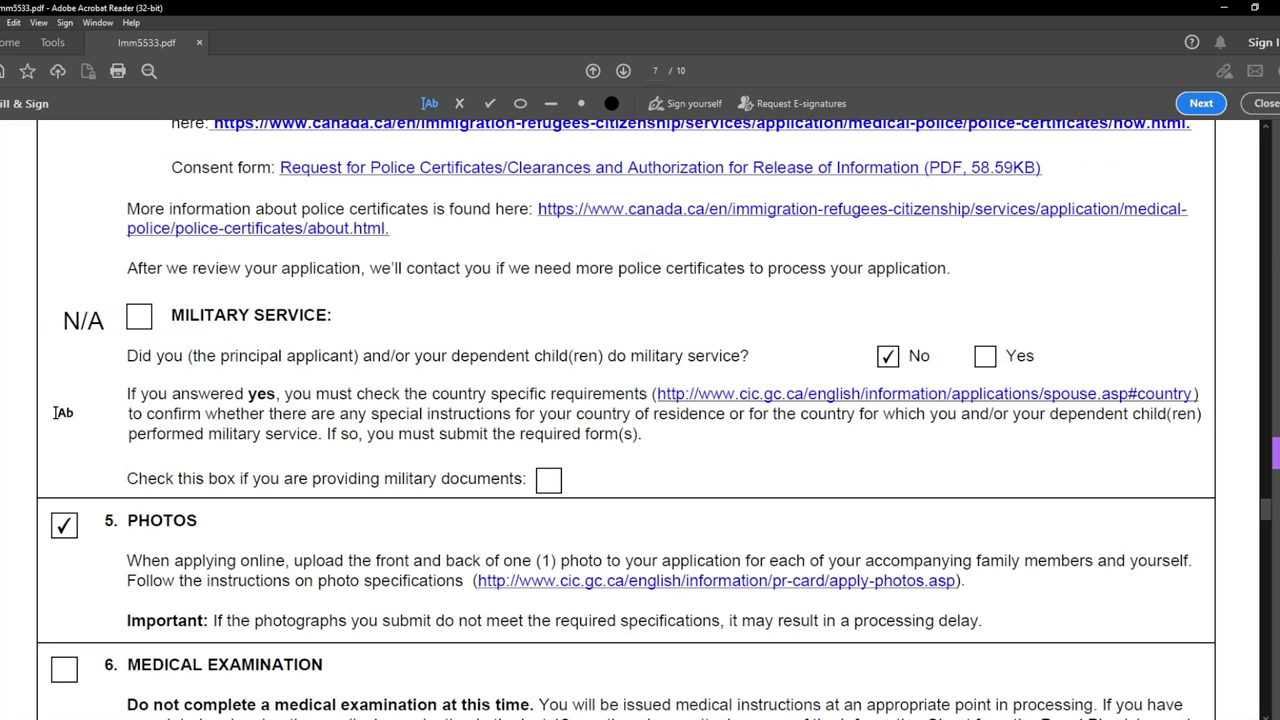
# Step: Review the rest of the checklist, from Medical Examination and Proof of Relationship to Sponsor on page 7 to the end of page 10
pyautogui.scroll(-4, 66, 403)
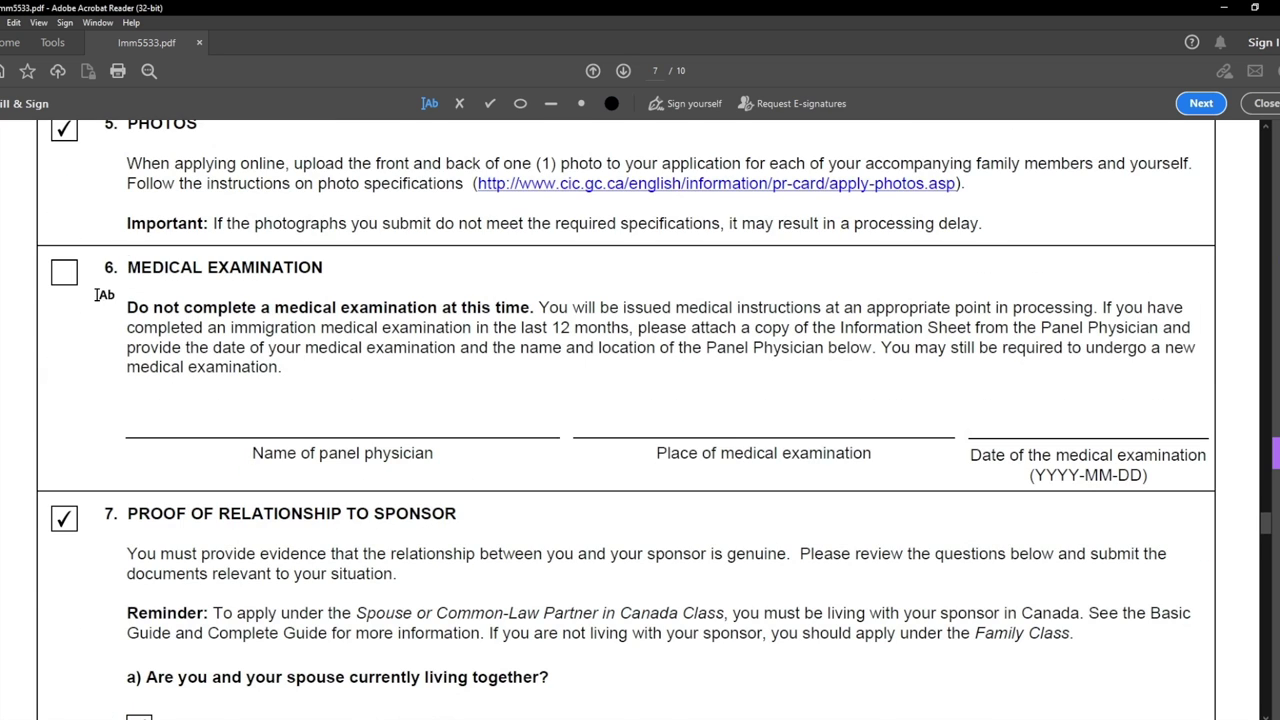
pyautogui.scroll(1, 105, 250)
pyautogui.scroll(-2, 110, 270)
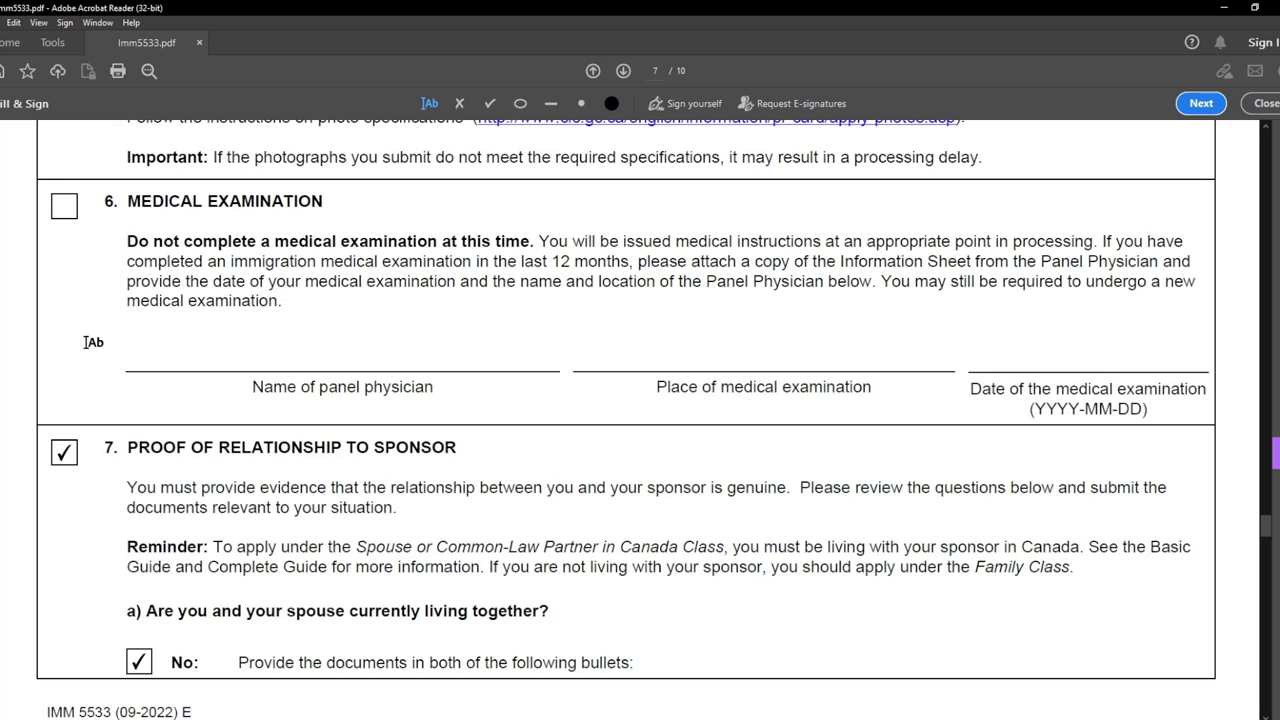
pyautogui.scroll(-2, 145, 357)
pyautogui.scroll(-2, 145, 357)
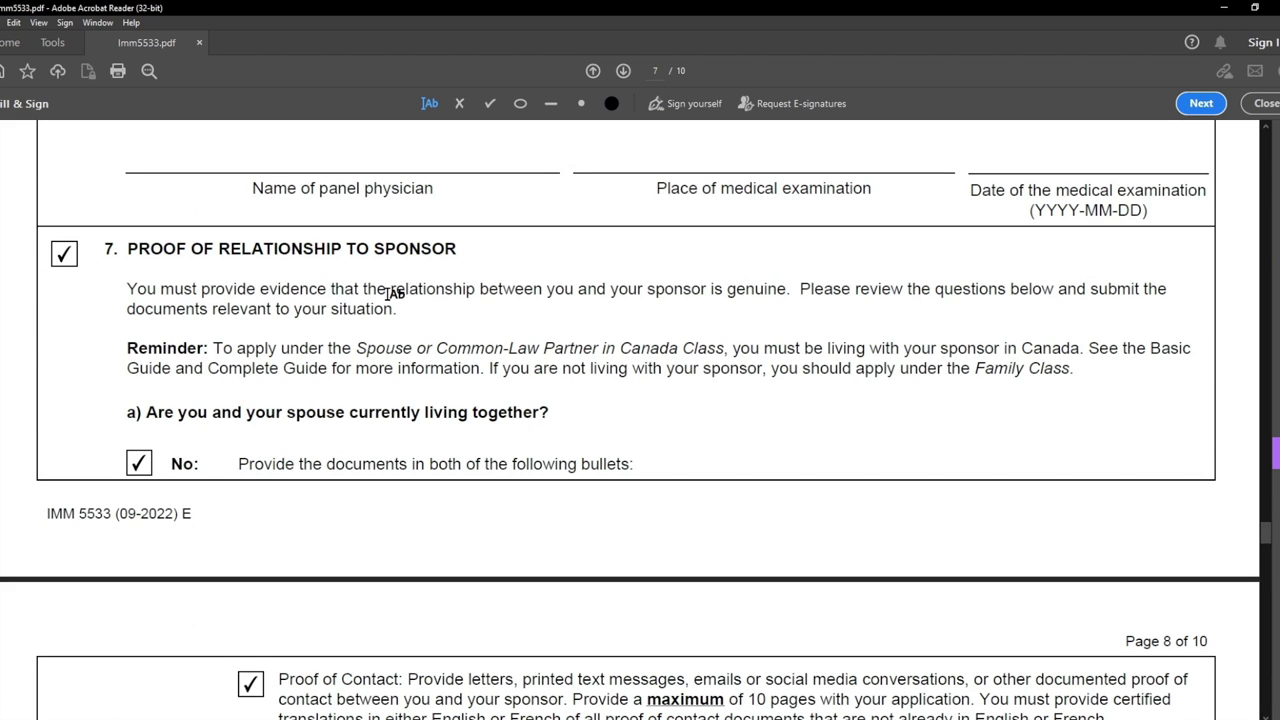
pyautogui.scroll(-2, 158, 444)
pyautogui.scroll(-2, 158, 447)
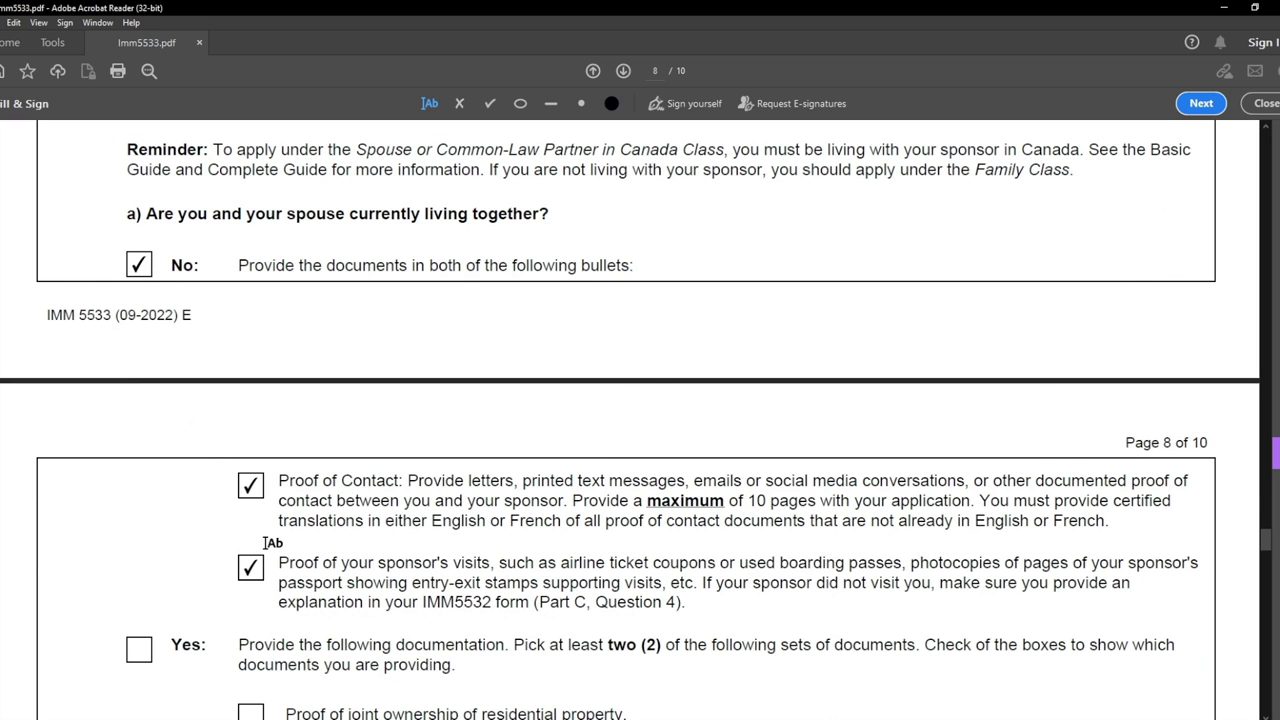
pyautogui.scroll(-15, 265, 542)
pyautogui.scroll(-18, 165, 414)
pyautogui.scroll(-20, 160, 383)
pyautogui.scroll(-20, 178, 464)
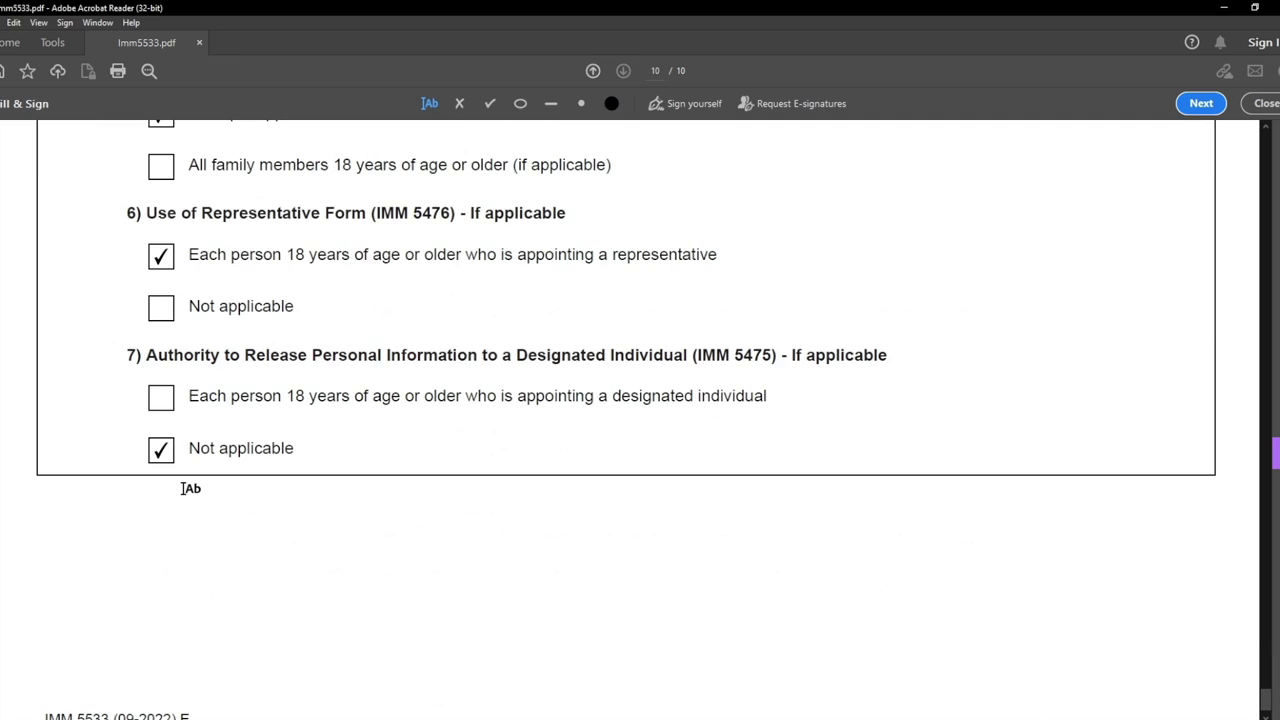
pyautogui.scroll(-6, 190, 488)
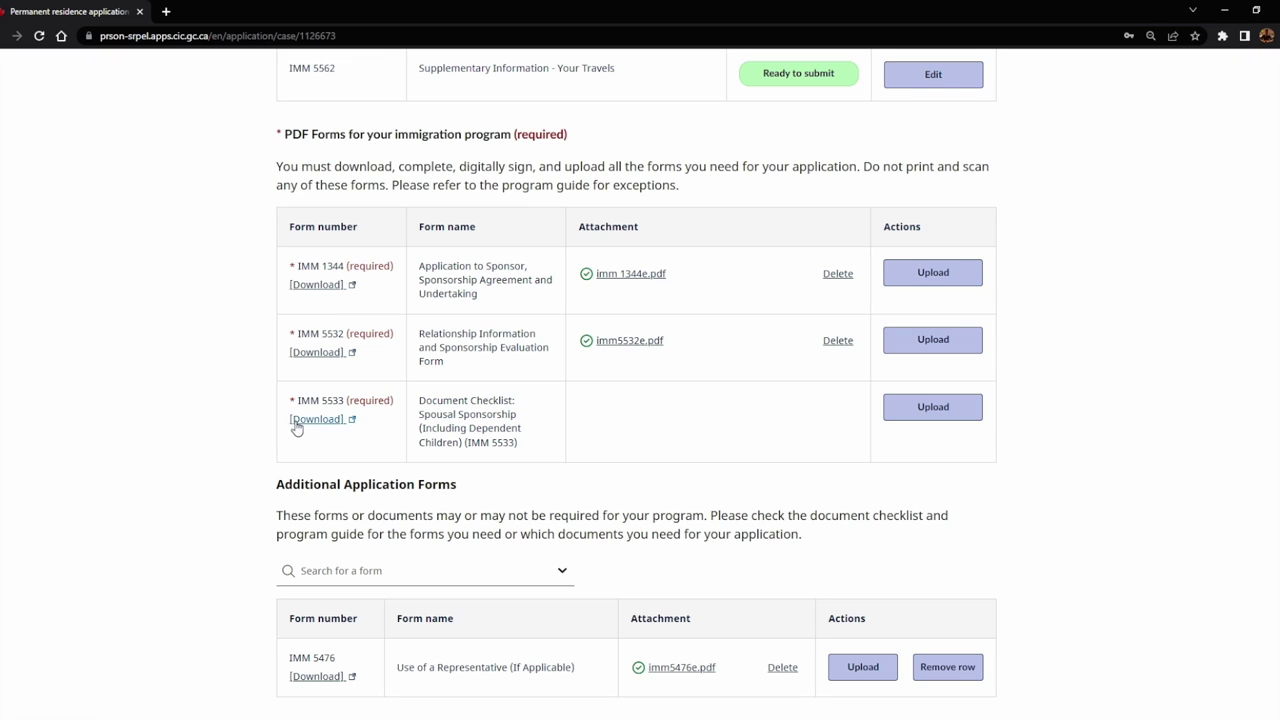
# Step: In the permanent residence portal in the browser, upload Imm5533.pdf from the Desktop folder 5533 > PDF as the IMM 5533 Document Checklist
pyautogui.moveTo(313, 403); pyautogui.dragTo(342, 401)
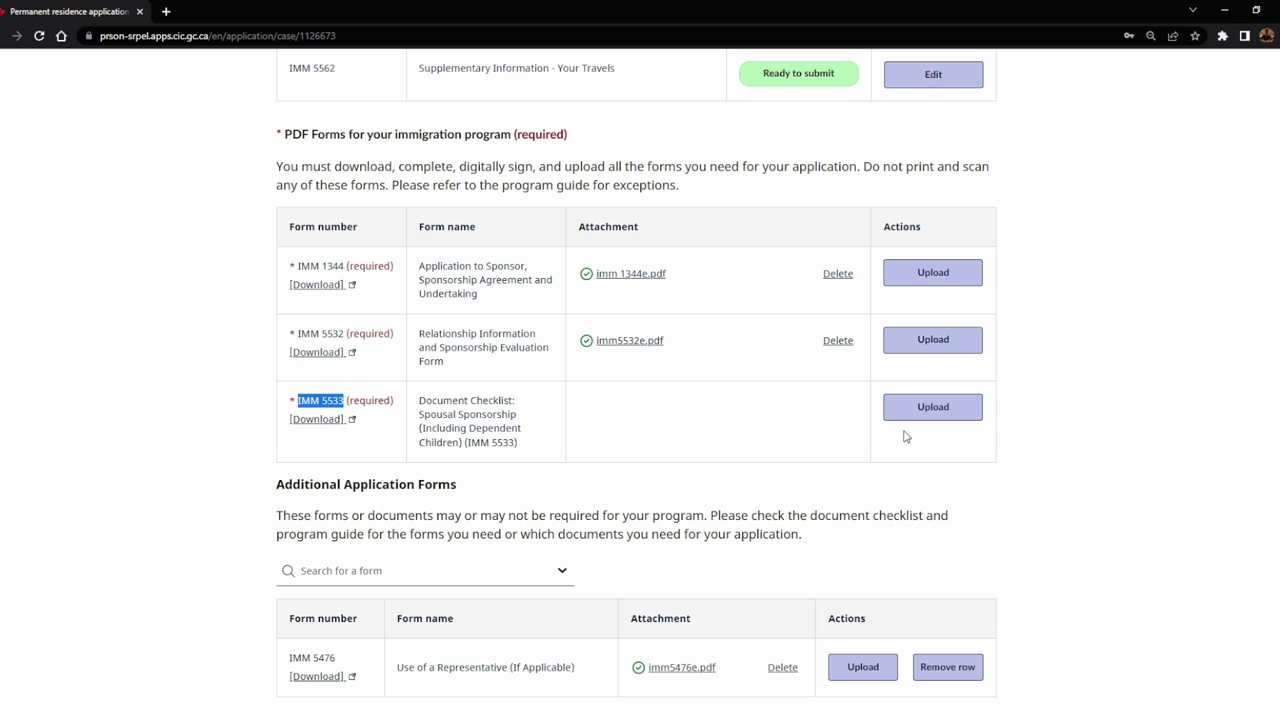
pyautogui.click(933, 407)
pyautogui.click(215, 104)
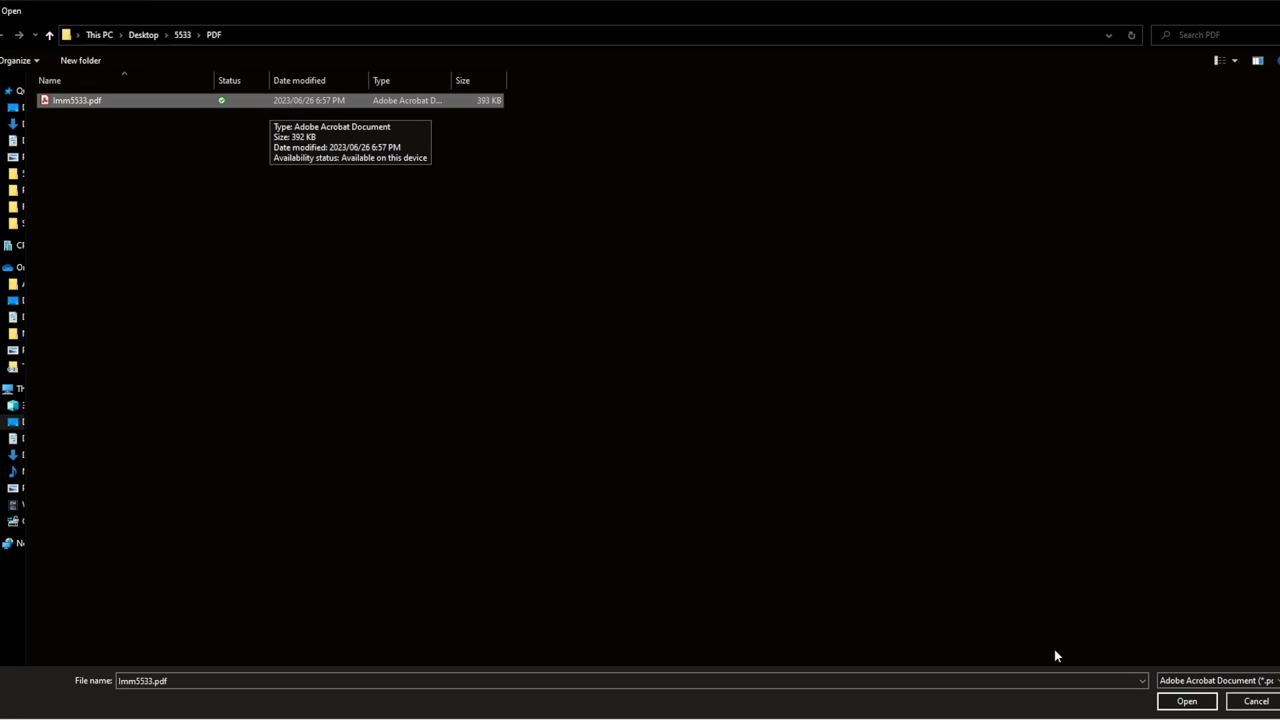
pyautogui.click(1189, 704)
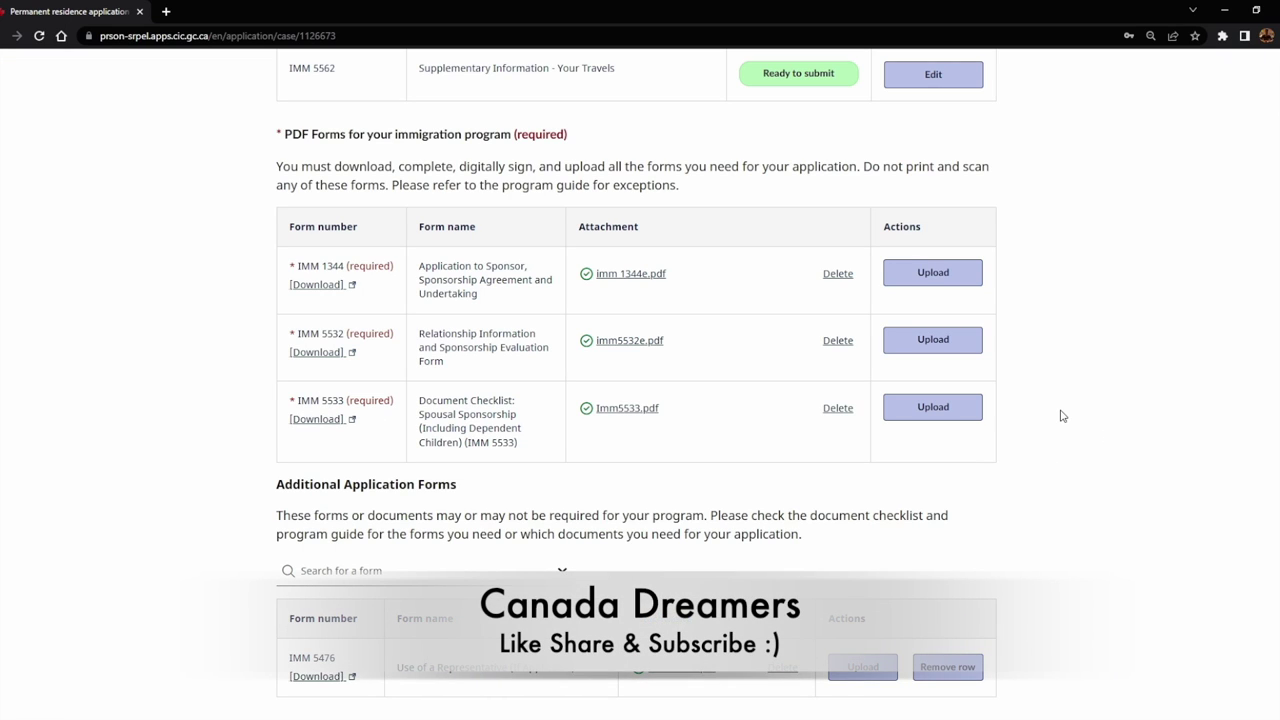
# Step: Review the application page for the status of the digital forms, the PDF form attachments and the required supporting documents
pyautogui.scroll(4, 1062, 415)
pyautogui.scroll(-5, 1062, 415)
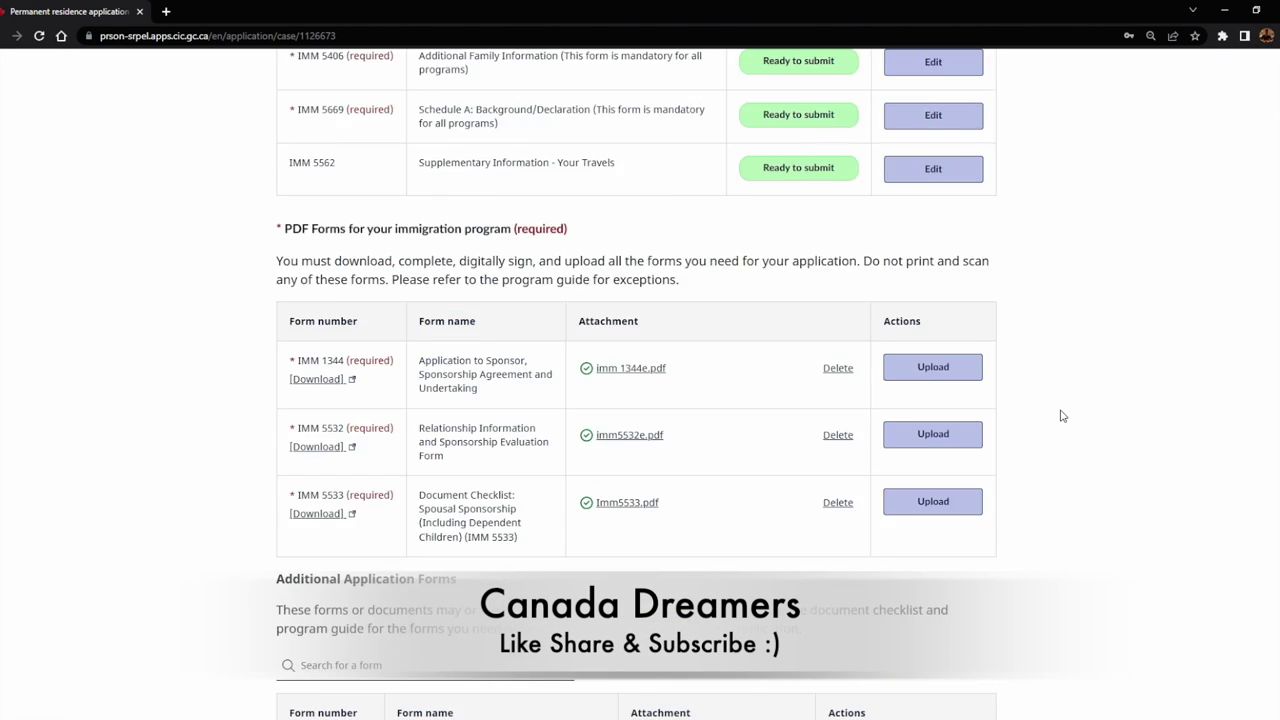
pyautogui.scroll(-5, 1062, 415)
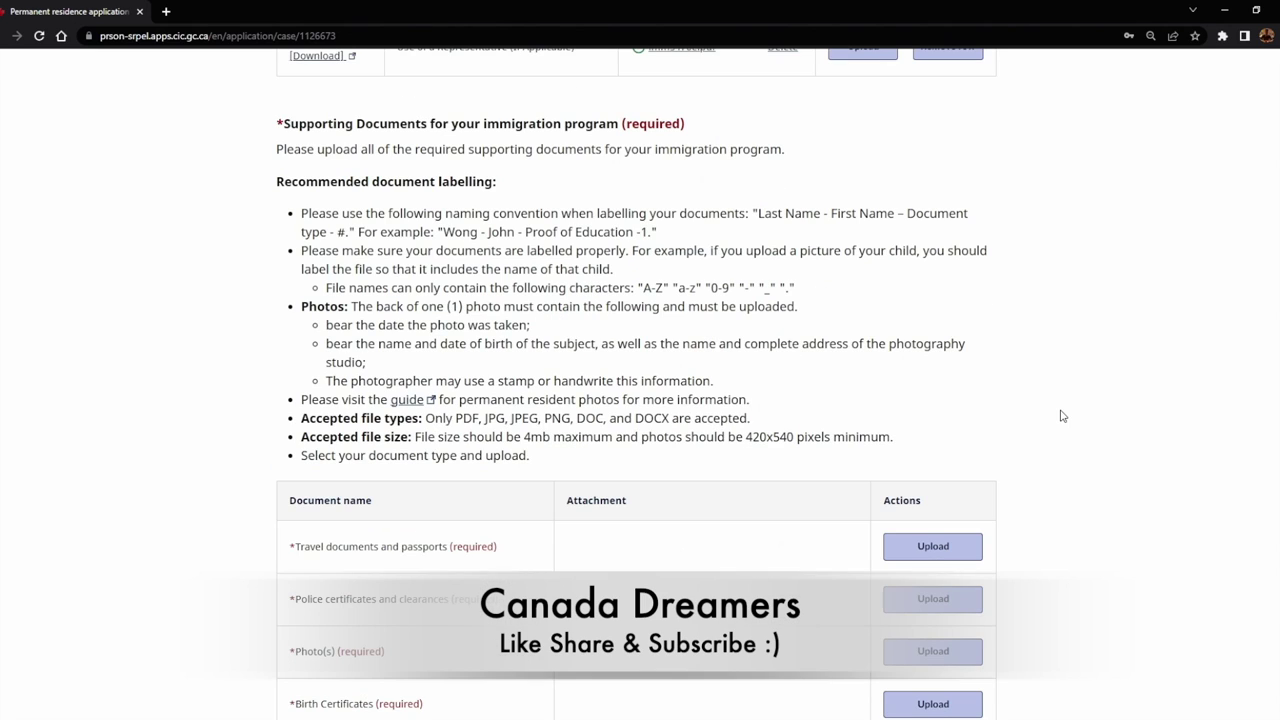
pyautogui.scroll(5, 1062, 415)
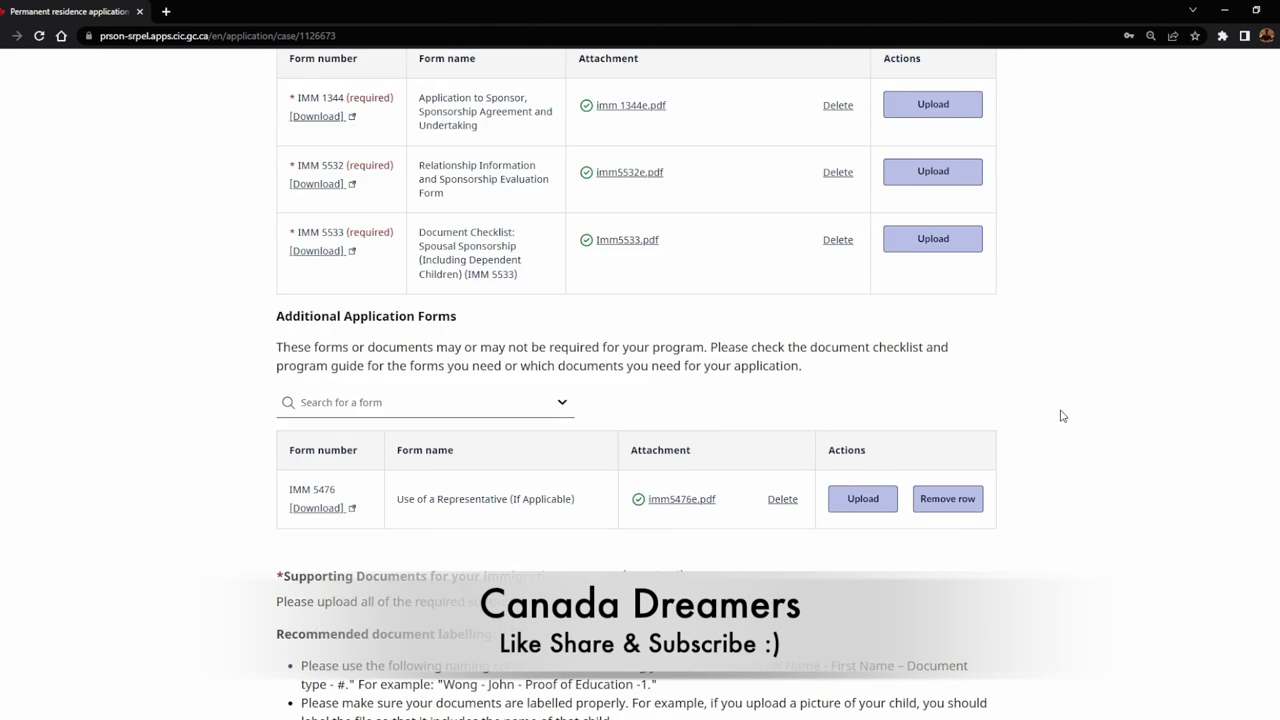
pyautogui.scroll(5, 1062, 415)
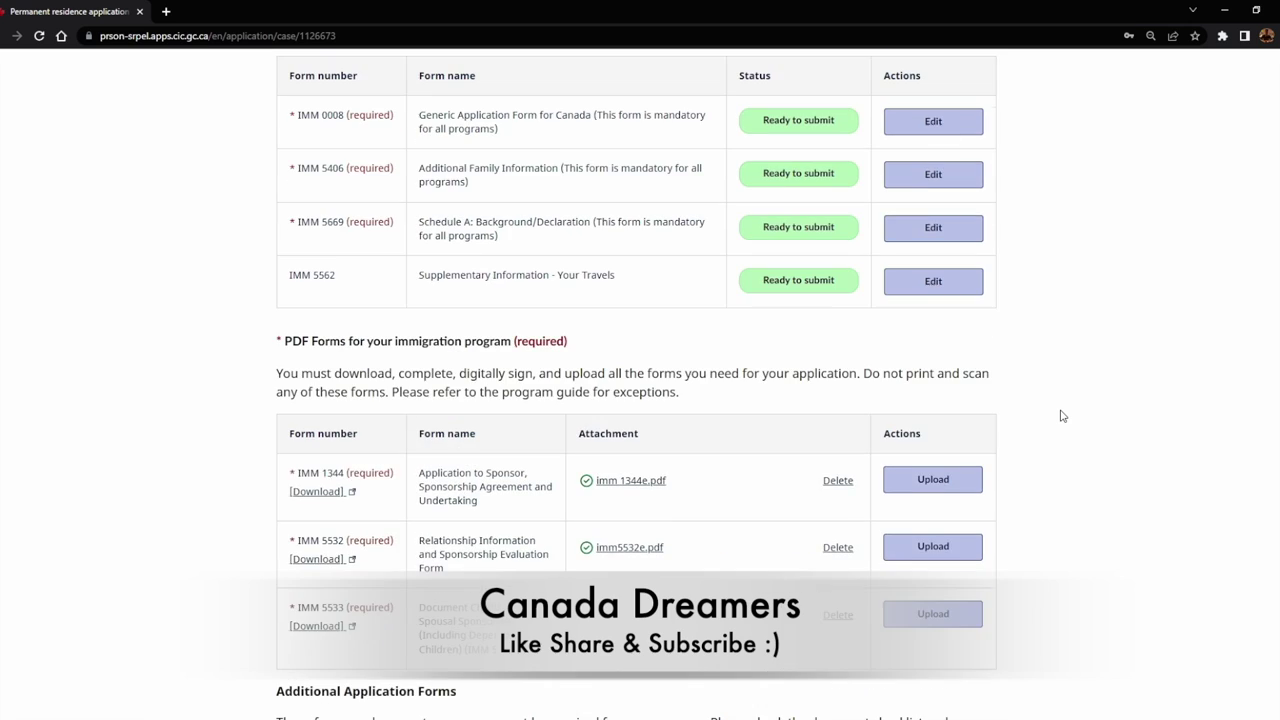
pyautogui.scroll(3, 1062, 415)
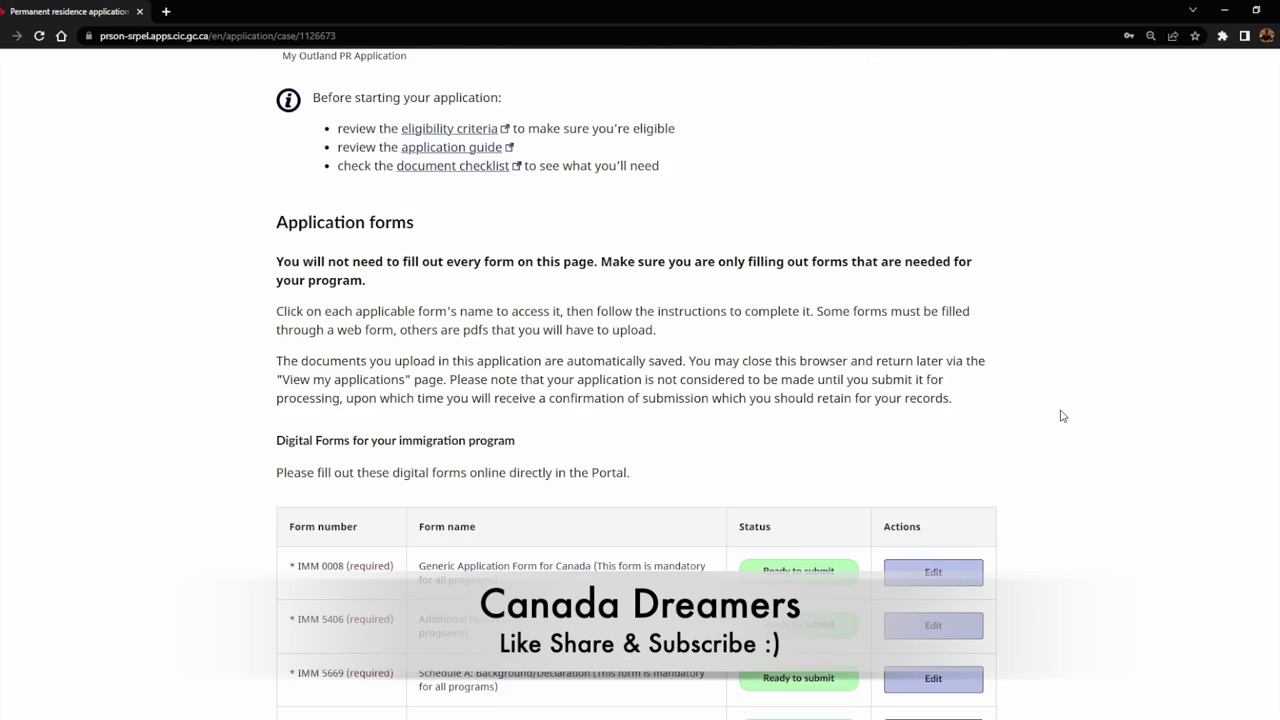
pyautogui.scroll(-4, 1062, 415)
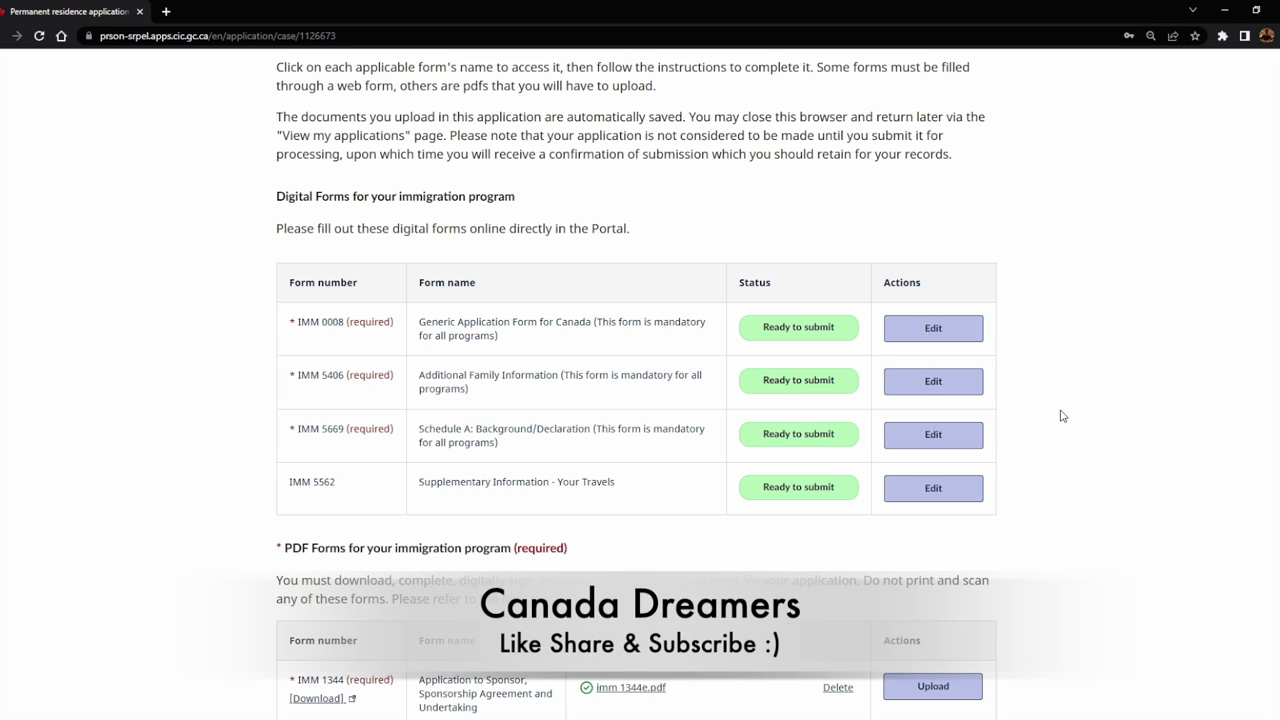
pyautogui.scroll(-4, 1062, 415)
pyautogui.scroll(-3, 1062, 415)
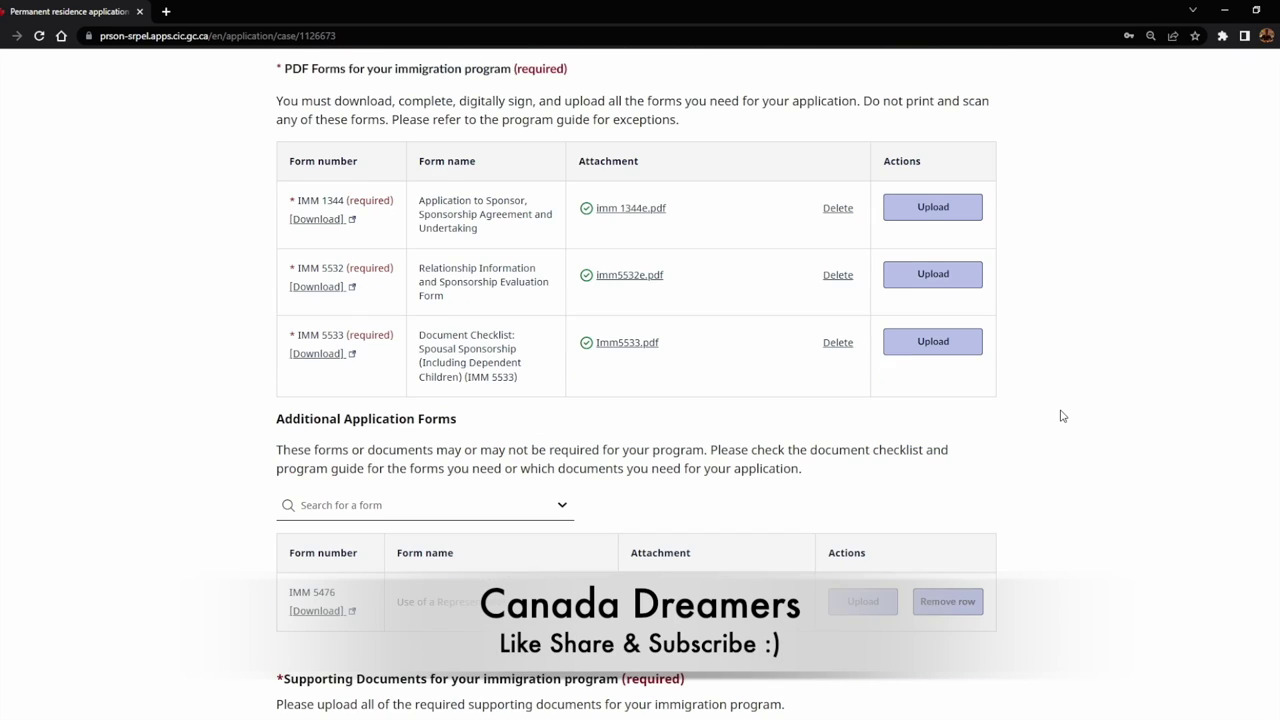